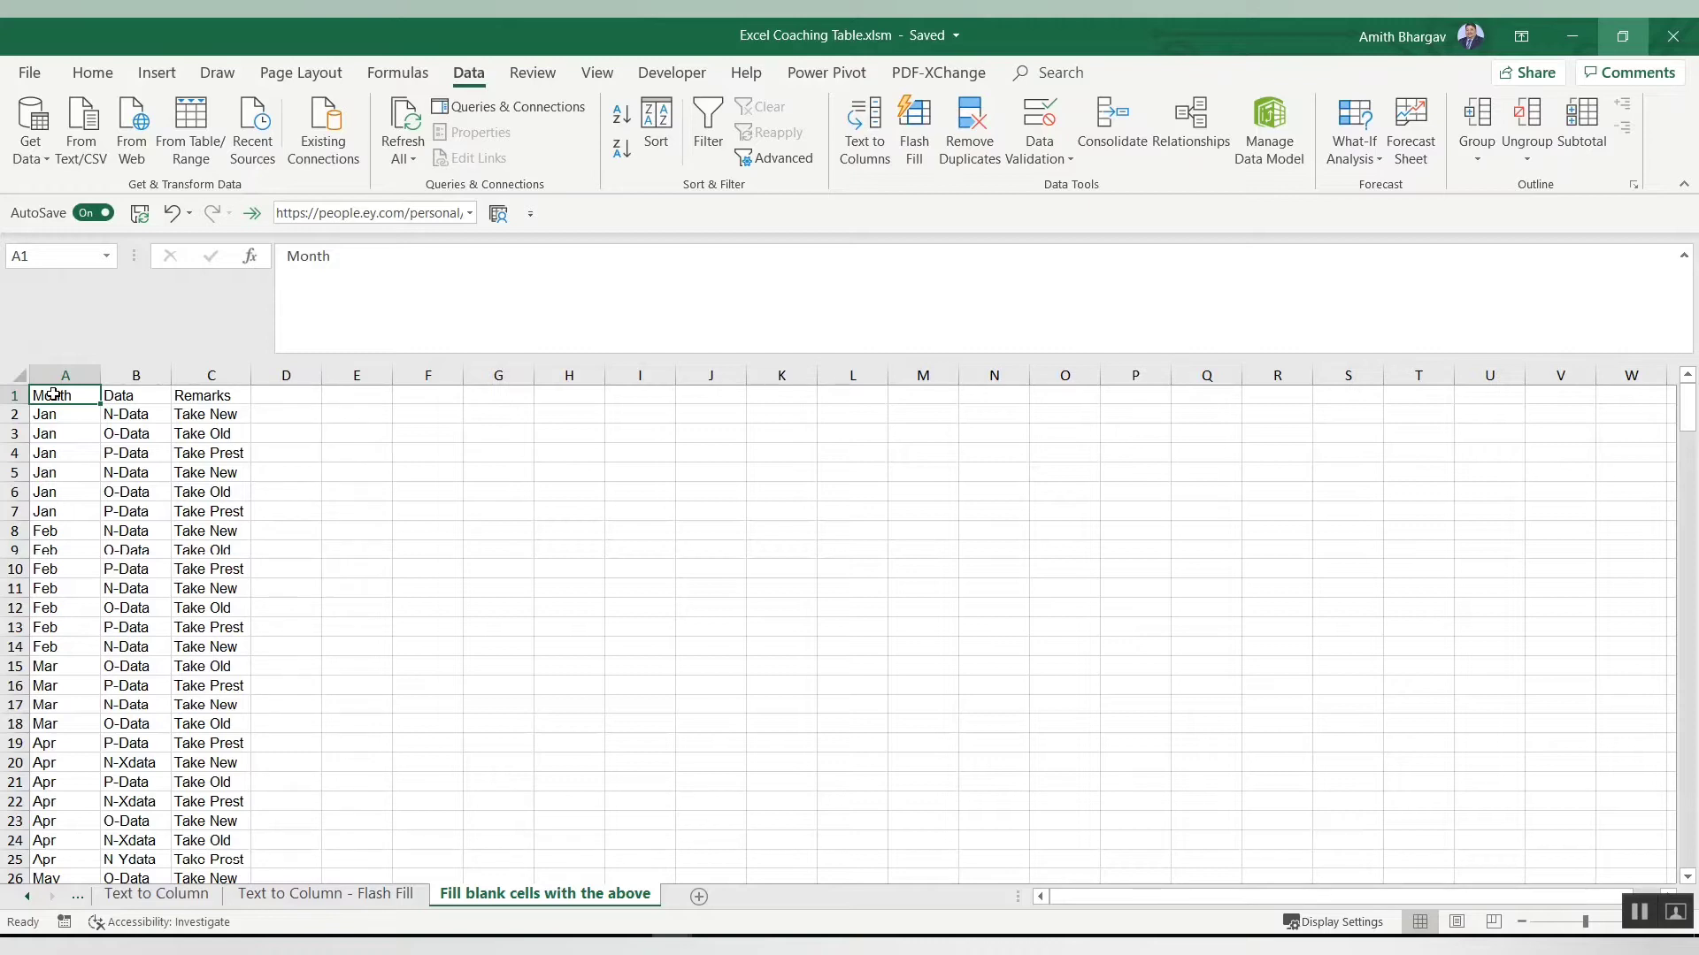
# Step: Inspect how far the Month, Data and Remarks table extends down the sheet
pyautogui.hotkey('ctrl', 'shift', 'Right')
pyautogui.hotkey('ctrl', 'shift', 'Down')
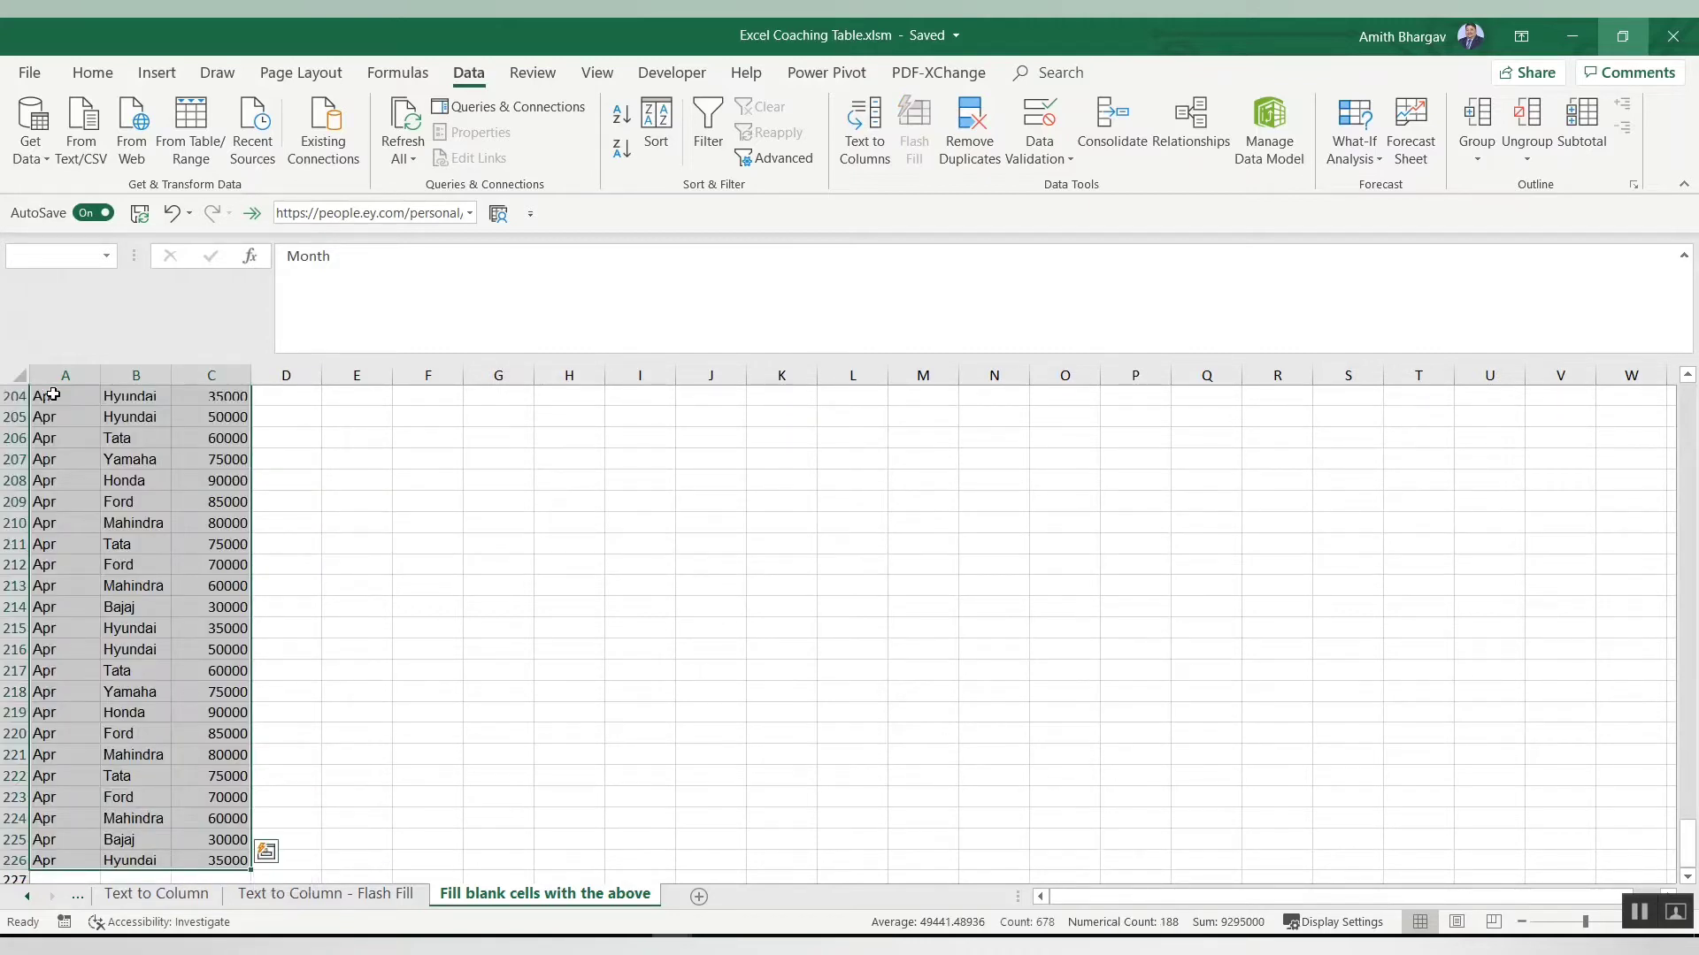
pyautogui.hotkey('ctrl', 'Home')
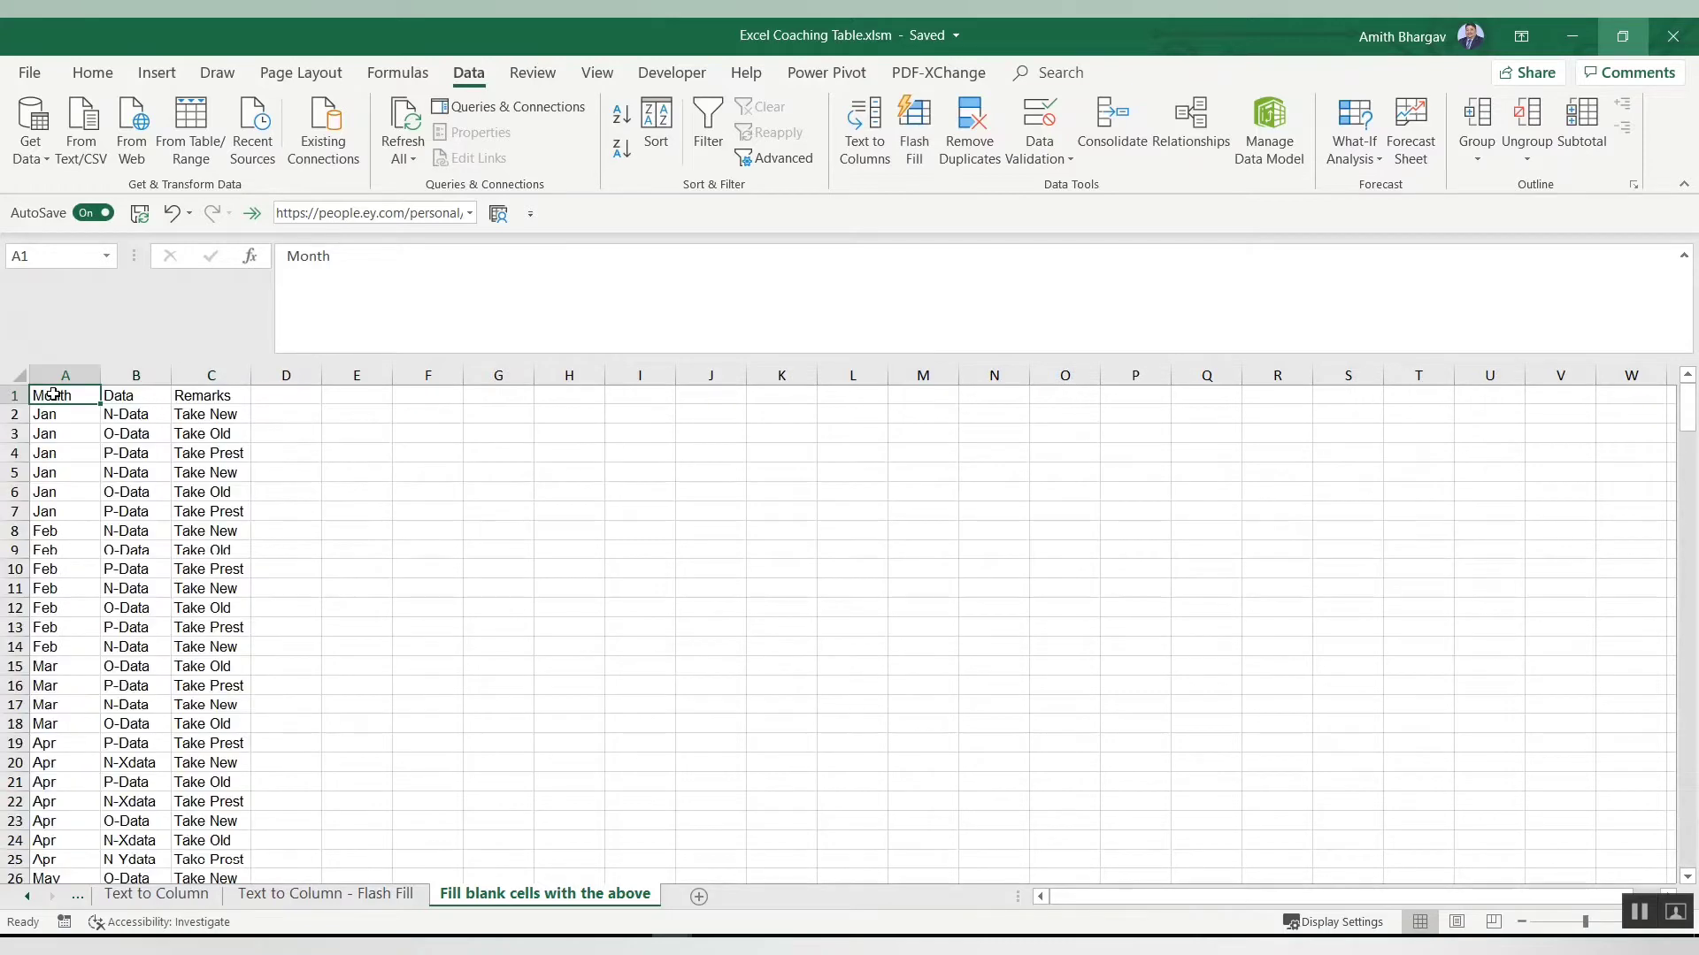
pyautogui.press('pagedown')
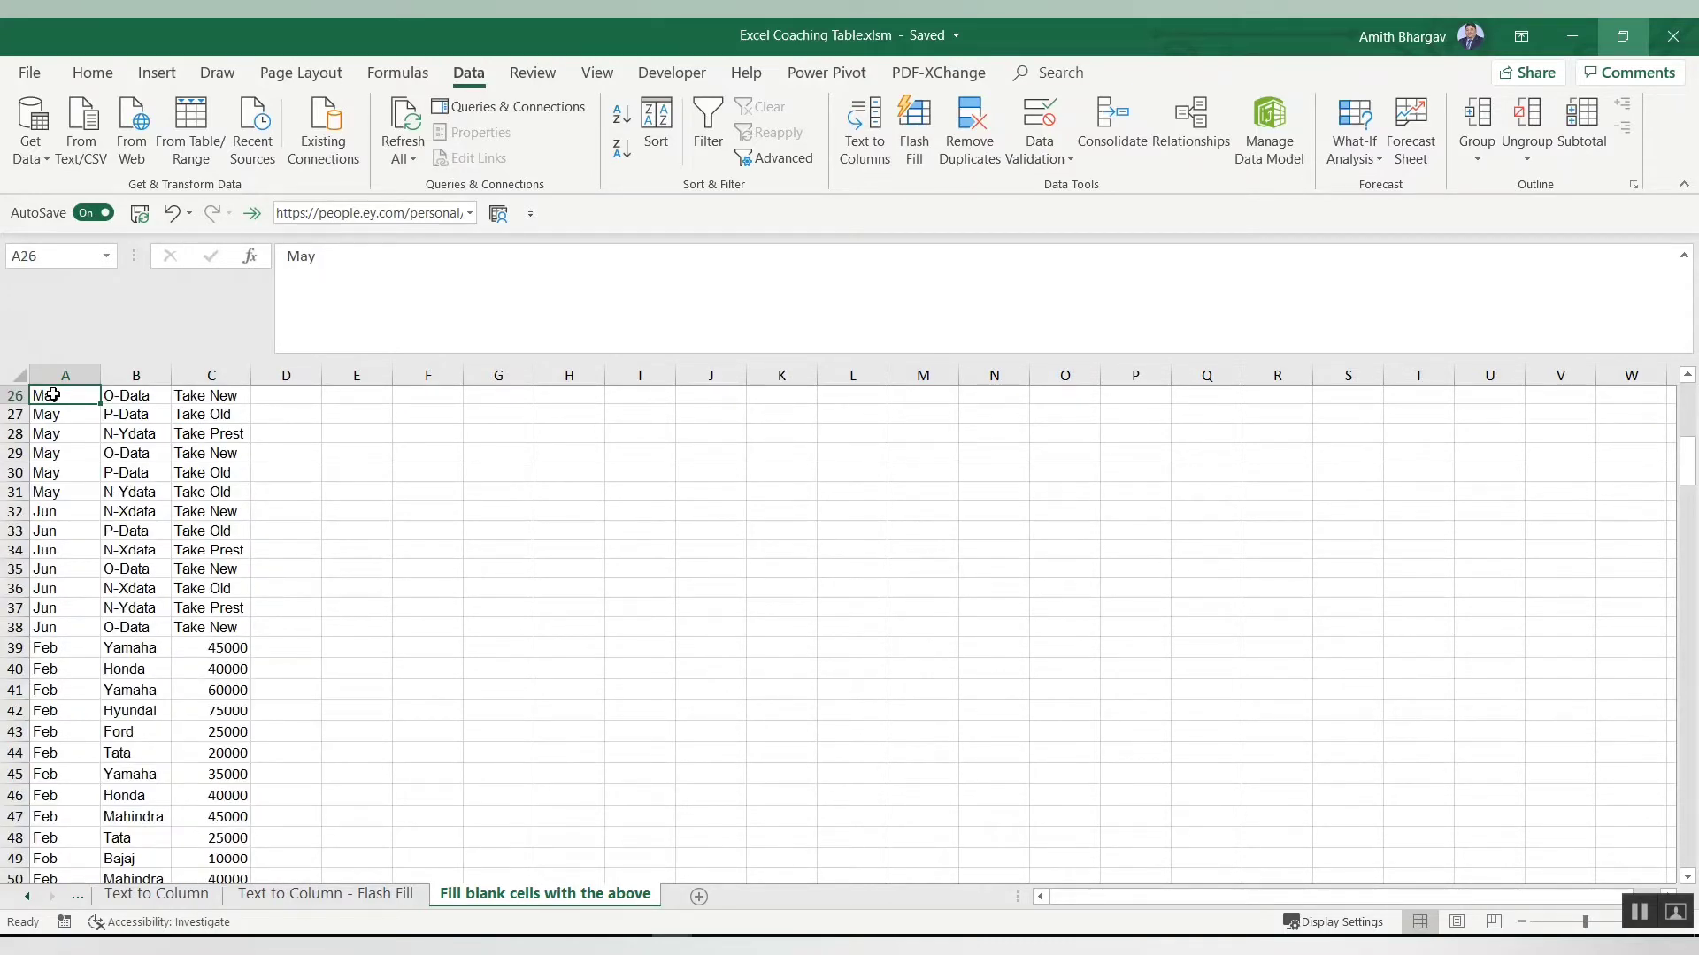
pyautogui.press('pageup')
# Step: Sort the whole table by the Month column, A to Z, treating the first row as headers
pyautogui.hotkey('ctrl', 'shift', 'Right')
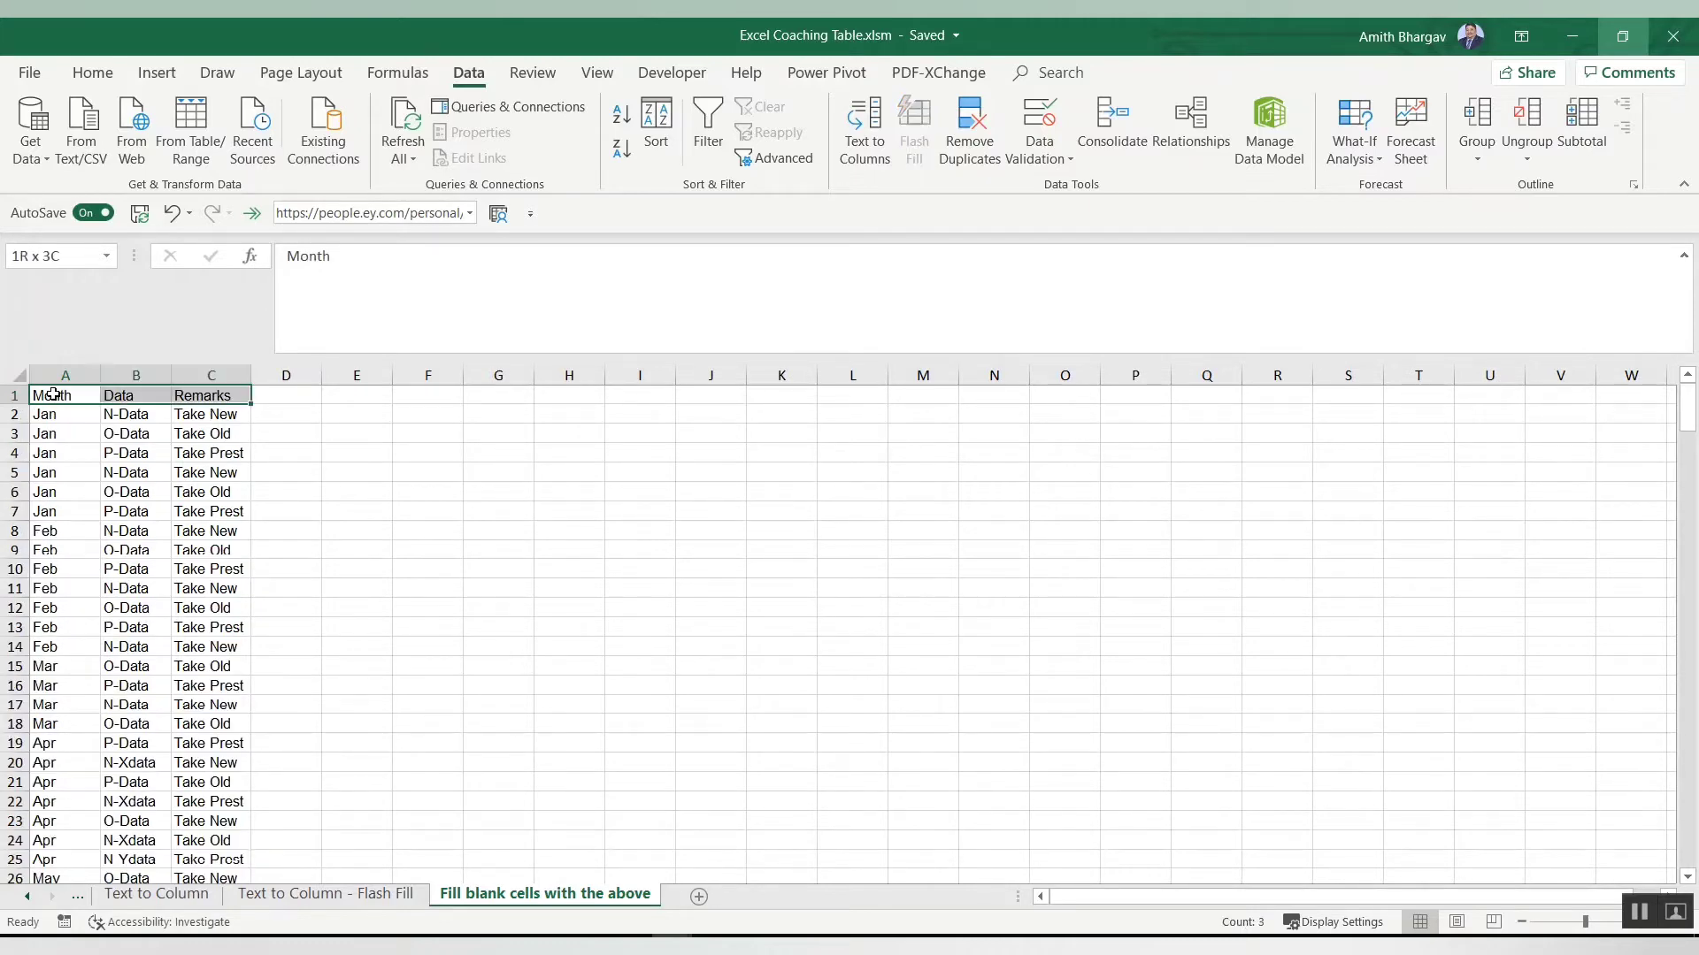
pyautogui.hotkey('ctrl', 'shift', 'Down')
pyautogui.hotkey('alt', 'a')
pyautogui.press('s')
pyautogui.press('s')
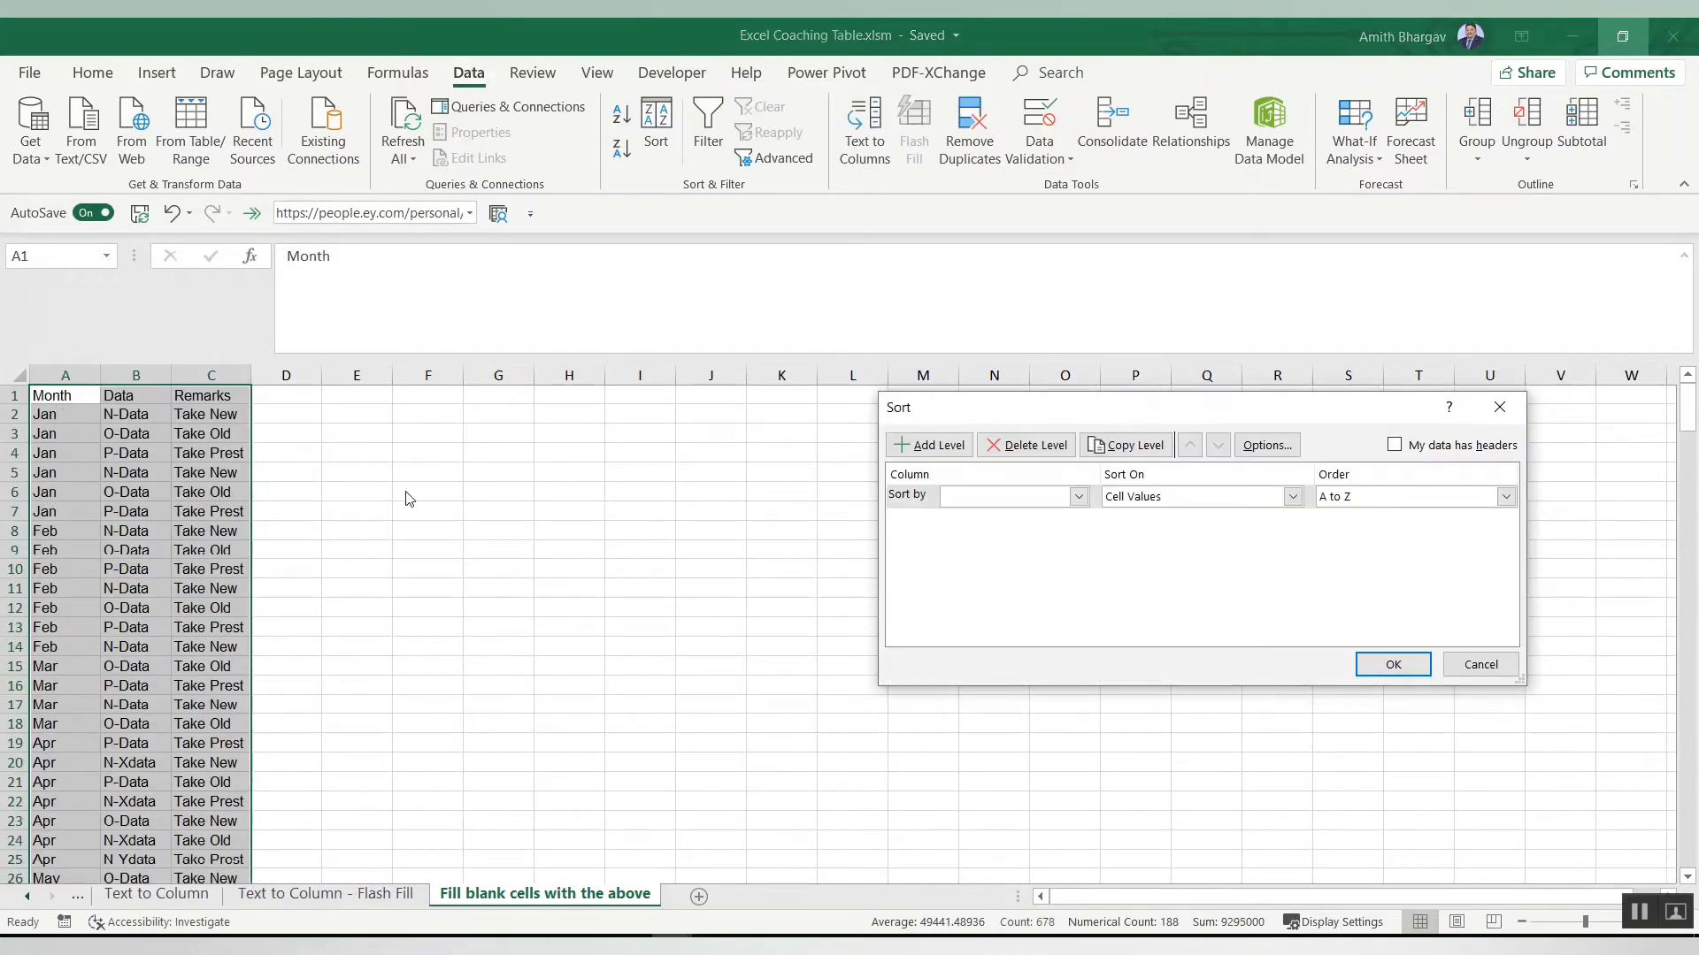
pyautogui.click(955, 501)
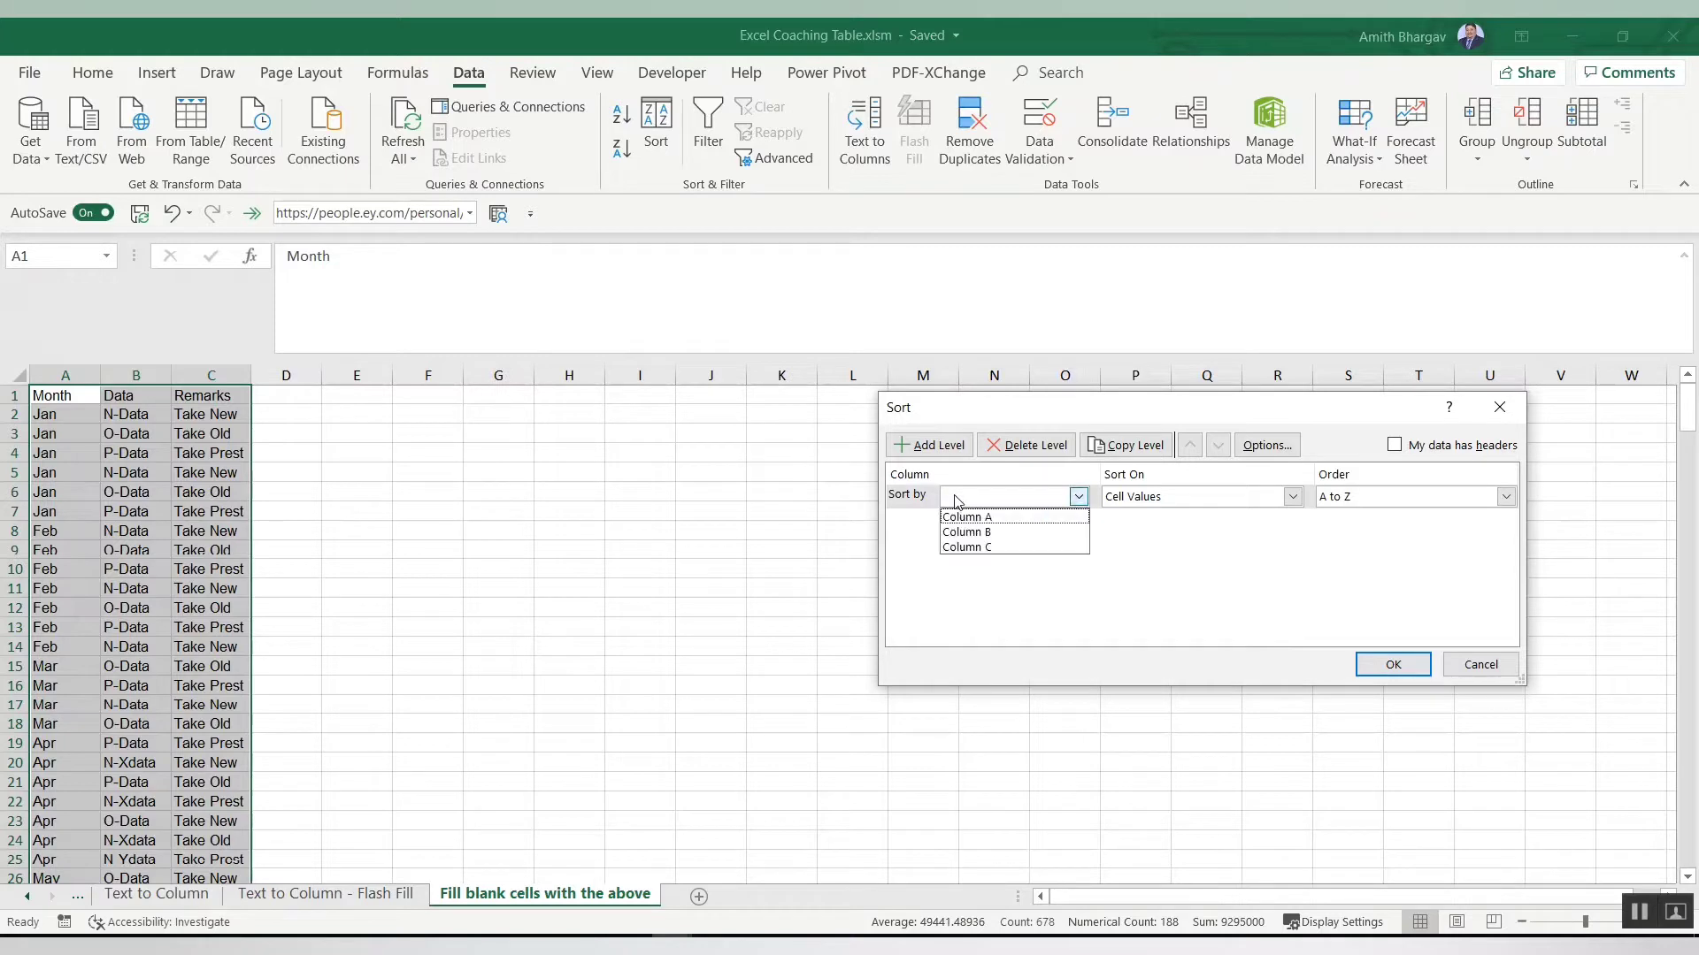
pyautogui.click(959, 511)
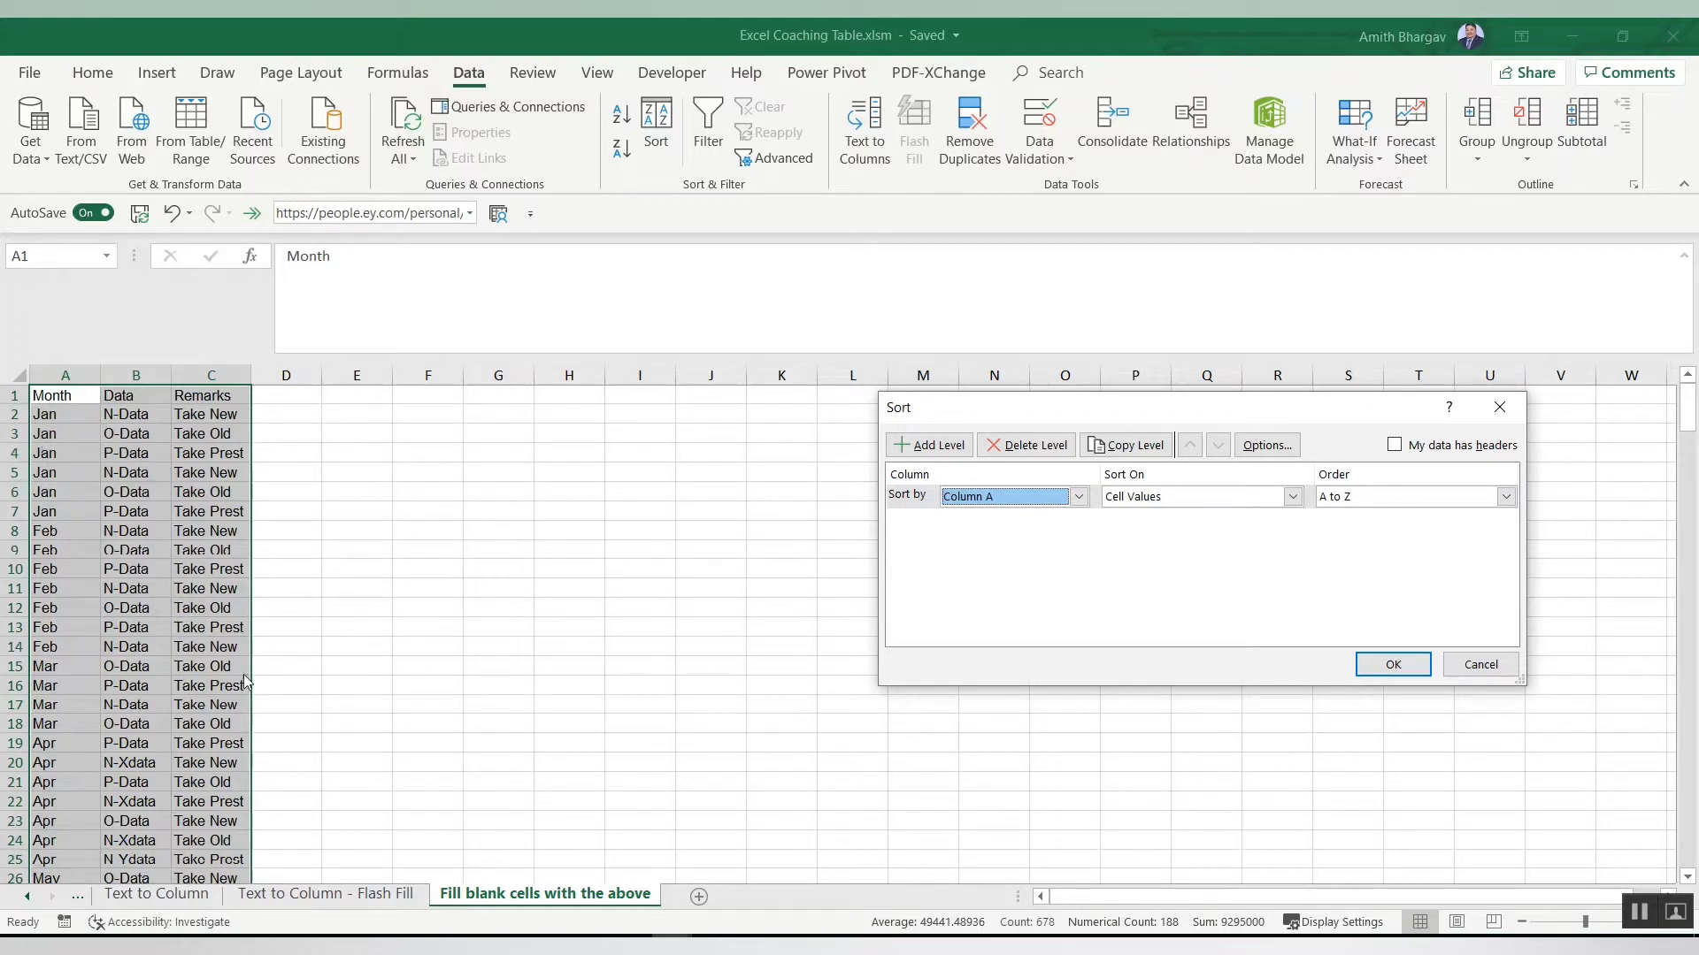
pyautogui.click(1397, 446)
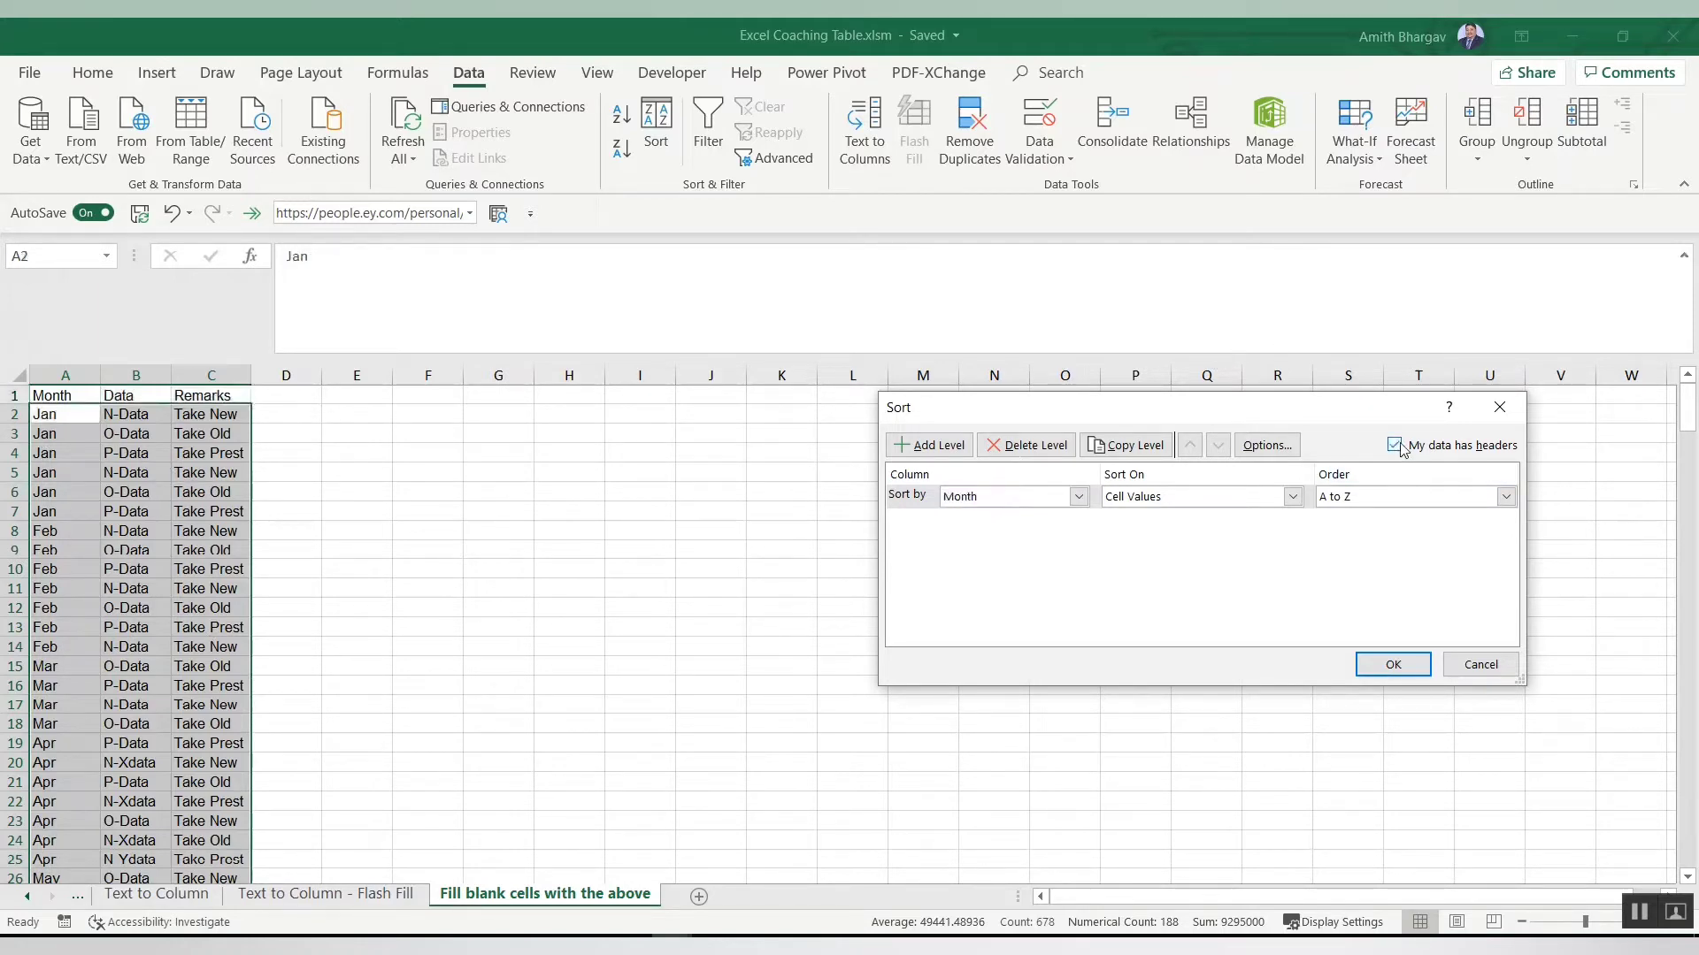
pyautogui.click(1391, 670)
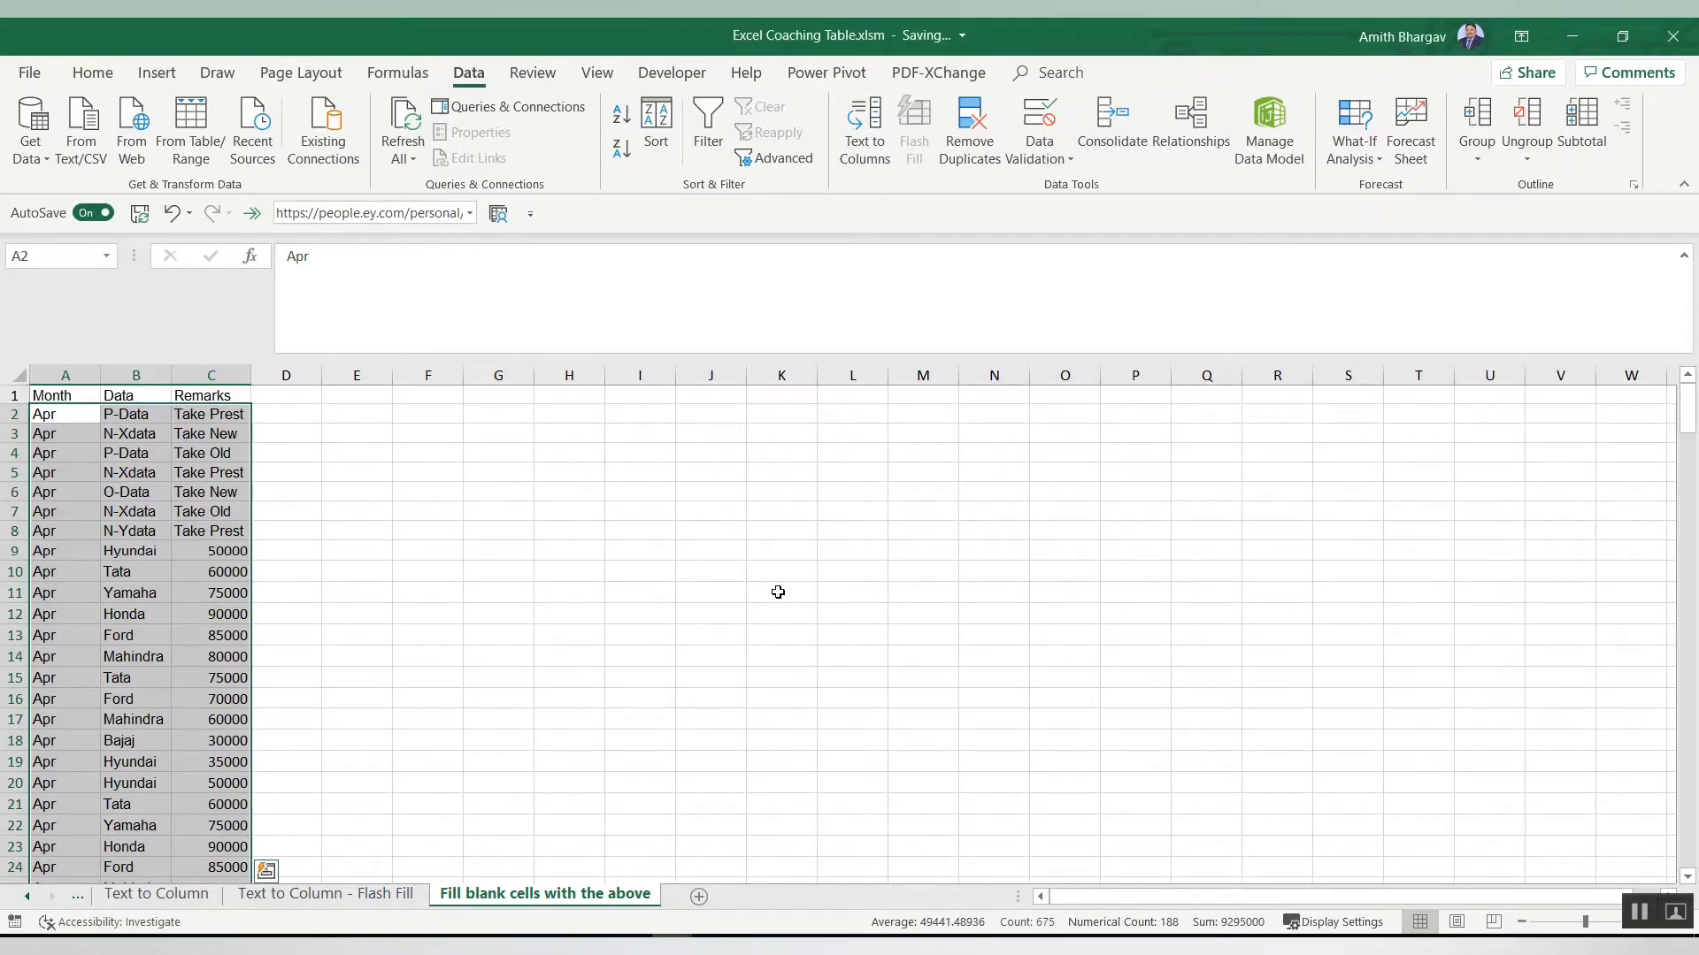
# Step: Scroll through the sorted Month column to review the grouping of months
pyautogui.press('Down')
pyautogui.press('Down')
pyautogui.press('Down')
pyautogui.press('Down')
pyautogui.press('Down')
pyautogui.press('Down')
pyautogui.press('Down')
pyautogui.press('Down')
pyautogui.press('Down')
pyautogui.press('Down')
pyautogui.press('Down')
pyautogui.press('Down')
pyautogui.press('Down')
pyautogui.press('Down')
pyautogui.press('Down')
pyautogui.press('Down')
pyautogui.press('Down')
pyautogui.press('Down')
pyautogui.press('Down')
pyautogui.press('Down')
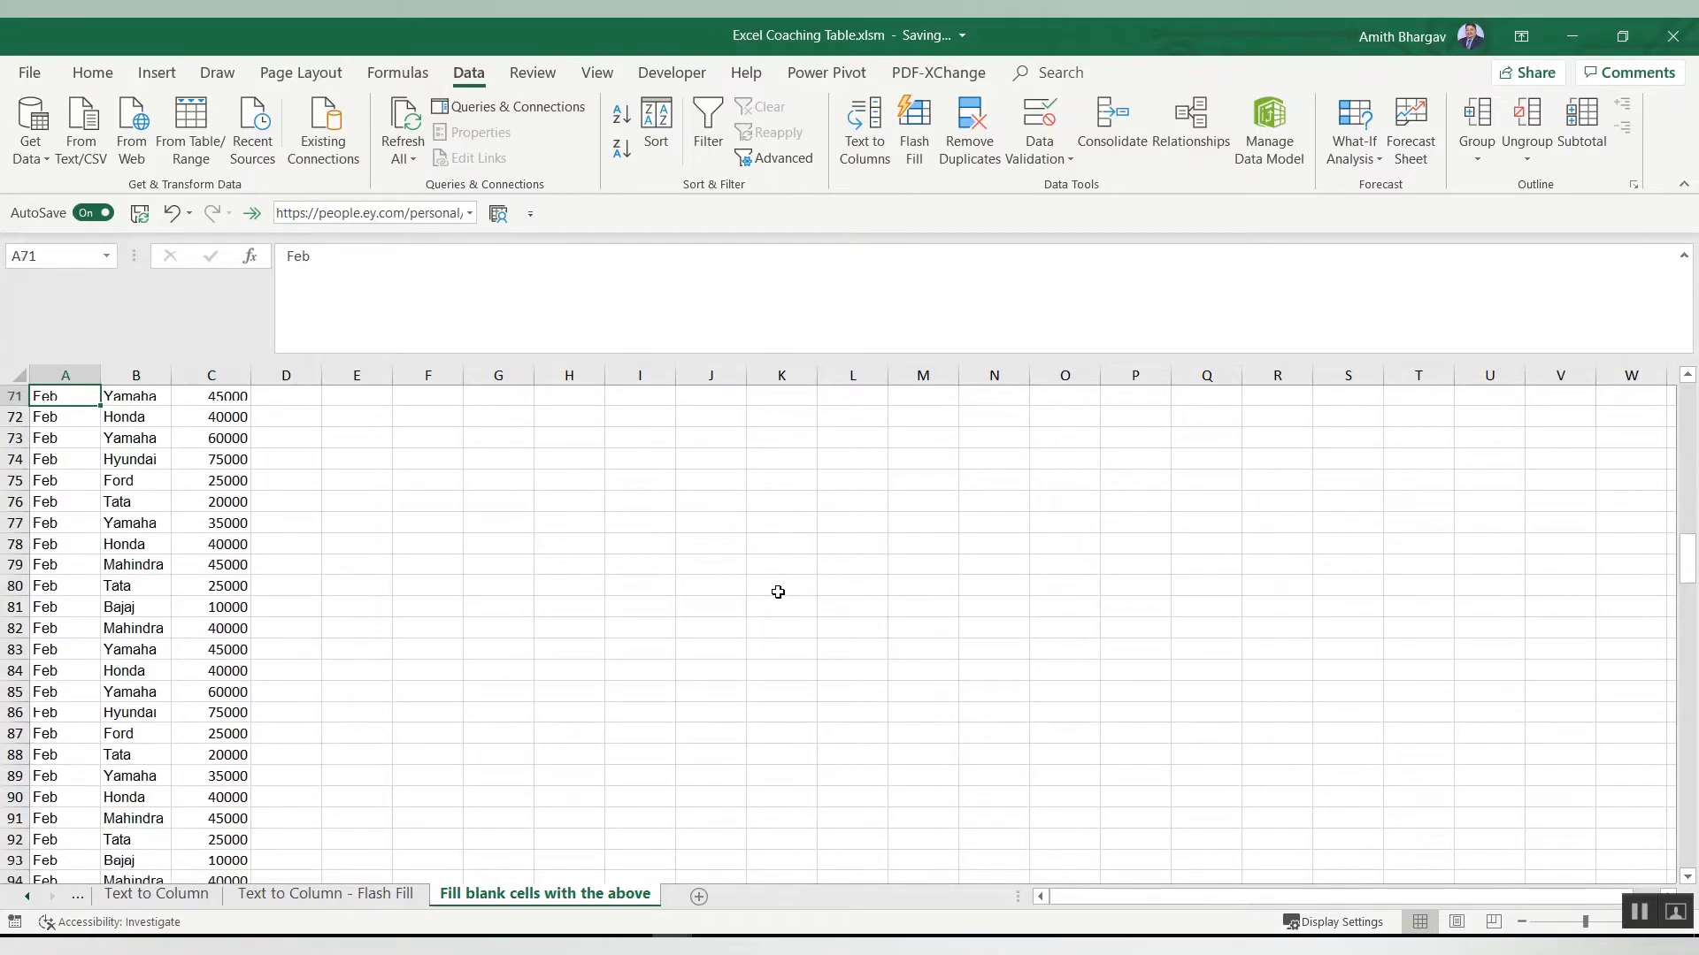
pyautogui.press('Up')
pyautogui.press('Up')
pyautogui.press('Up')
pyautogui.press('Up')
pyautogui.press('Up')
pyautogui.press('Up')
pyautogui.press('Up')
pyautogui.press('Up')
pyautogui.press('Up')
pyautogui.press('Up')
pyautogui.press('Up')
pyautogui.press('Up')
pyautogui.press('Up')
pyautogui.press('Up')
pyautogui.press('Up')
pyautogui.press('Up')
pyautogui.press('Up')
pyautogui.press('Up')
pyautogui.press('Up')
pyautogui.press('Up')
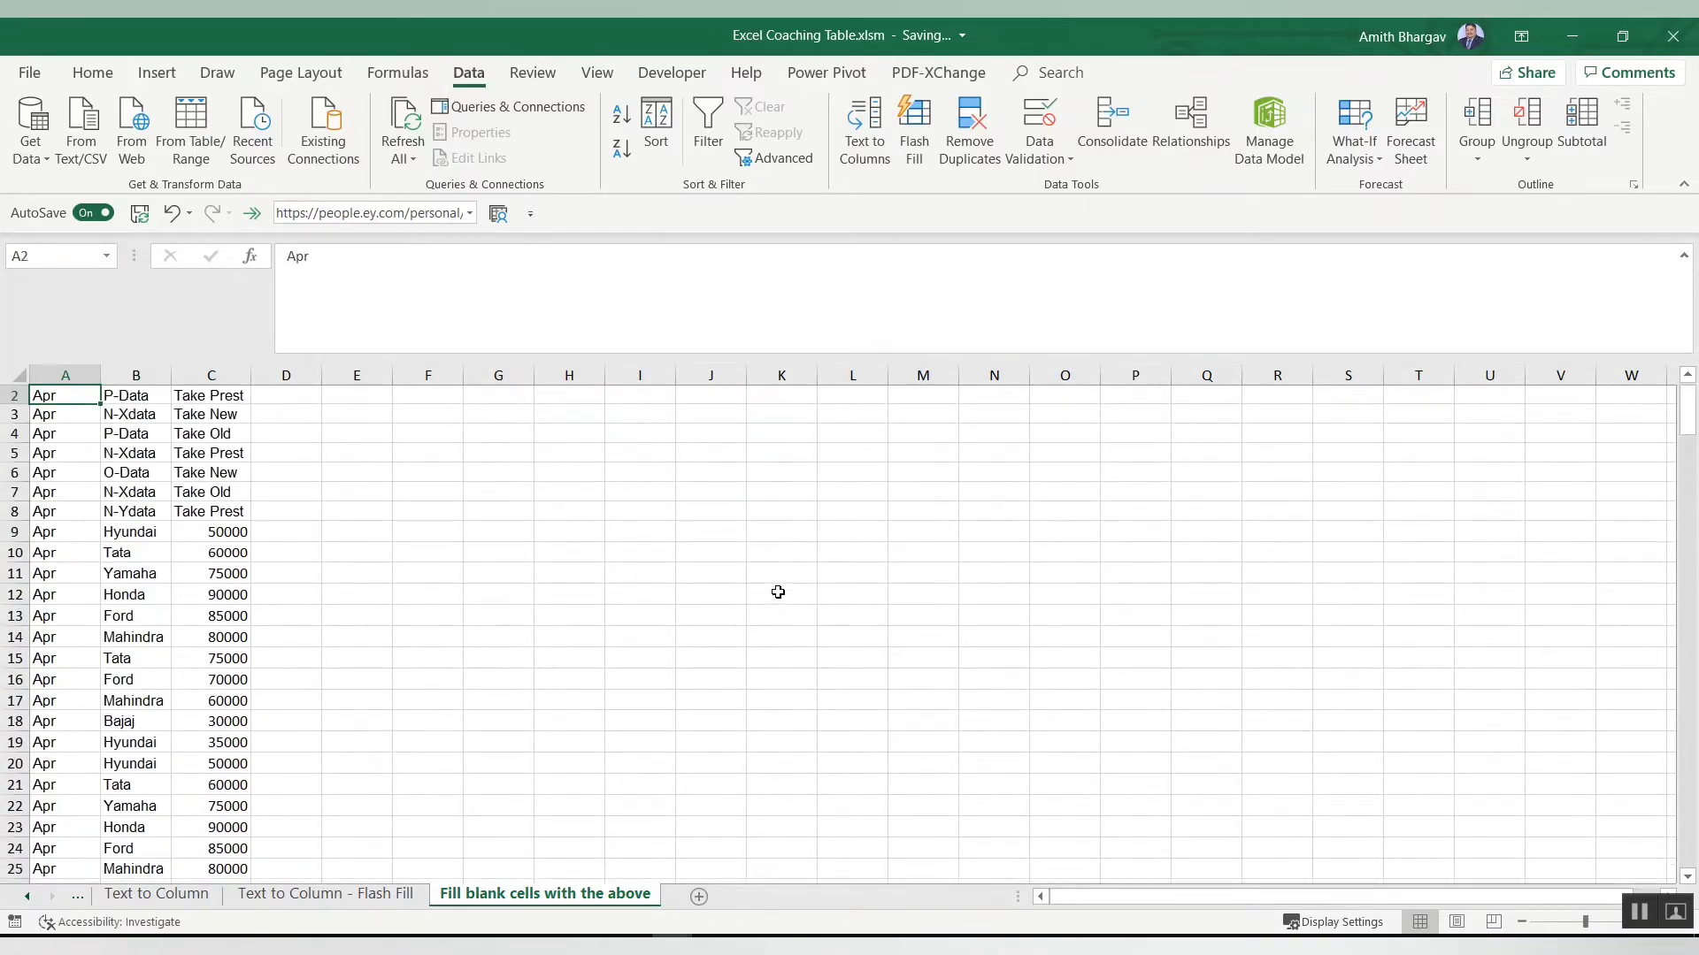
pyautogui.press('Up')
pyautogui.press('Down')
pyautogui.press('Down')
pyautogui.press('Down')
pyautogui.press('Down')
pyautogui.press('Down')
pyautogui.press('Down')
pyautogui.press('Down')
pyautogui.press('Down')
pyautogui.press('Down')
pyautogui.press('Down')
pyautogui.press('Down')
pyautogui.press('Down')
pyautogui.press('Down')
pyautogui.press('Down')
pyautogui.press('Down')
pyautogui.press('Down')
pyautogui.press('Down')
pyautogui.press('Down')
pyautogui.press('Down')
pyautogui.press('Down')
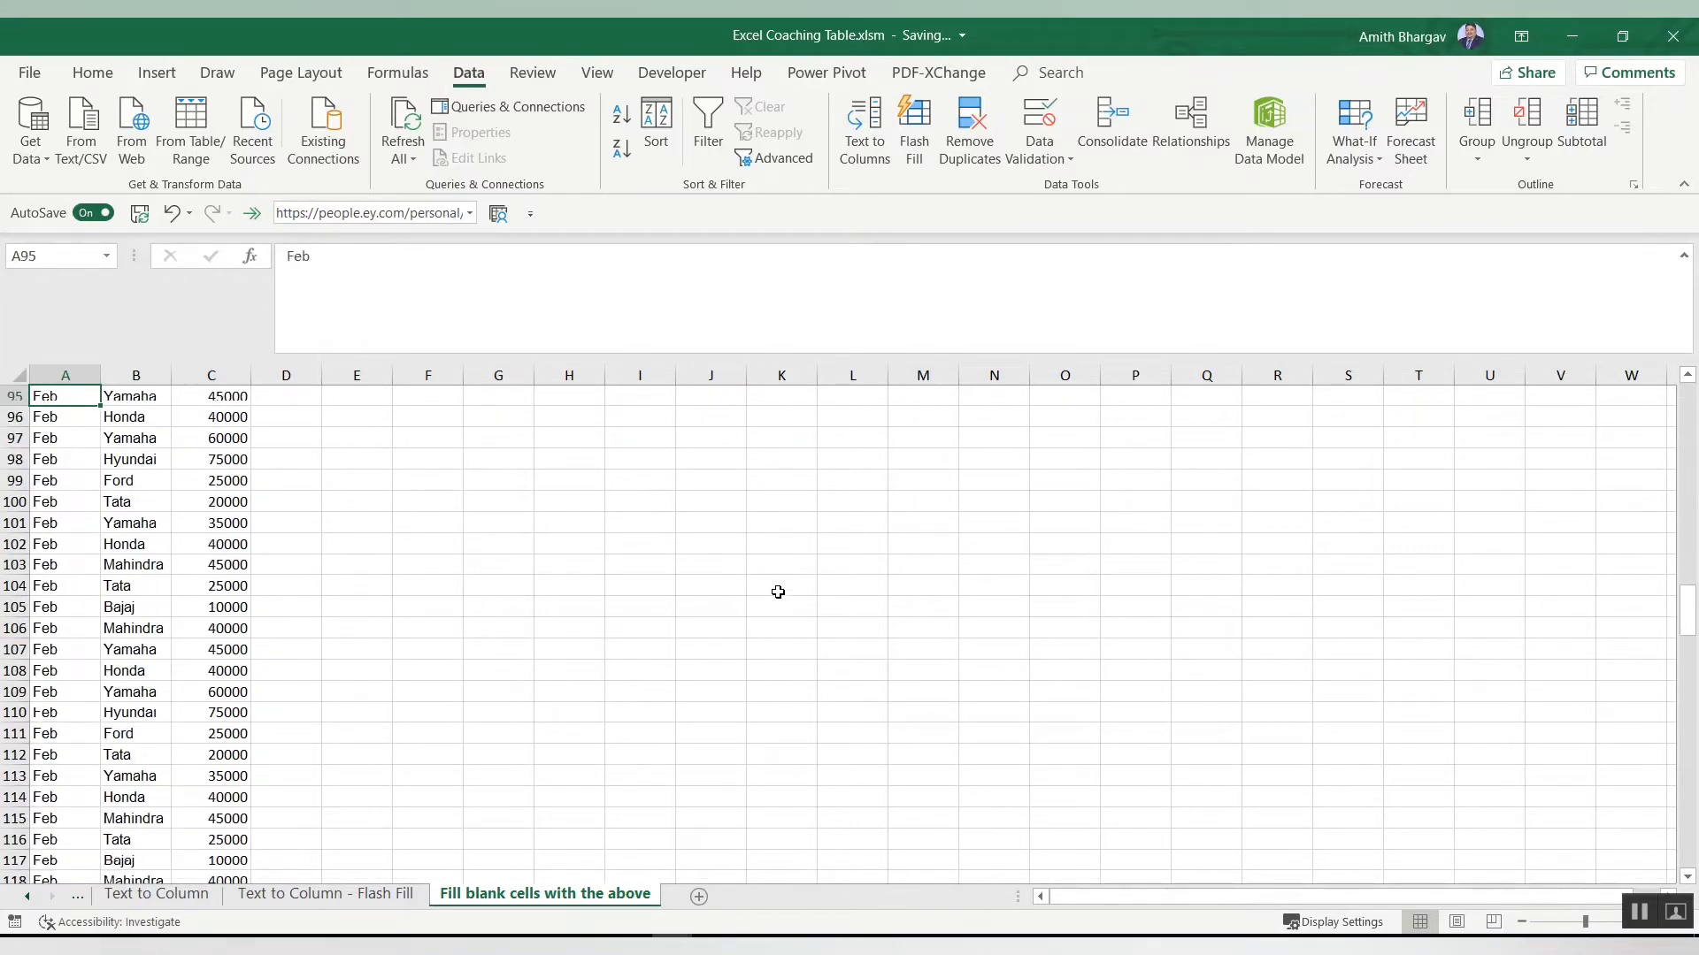
pyautogui.press('Down')
pyautogui.press('Down')
pyautogui.press('Down')
pyautogui.press('Down')
pyautogui.press('Down')
pyautogui.press('Down')
pyautogui.press('Down')
pyautogui.press('Down')
pyautogui.press('Down')
pyautogui.press('Down')
pyautogui.press('Down')
pyautogui.press('Down')
pyautogui.press('Down')
pyautogui.press('Down')
pyautogui.press('Down')
pyautogui.press('Down')
pyautogui.press('Down')
pyautogui.press('Down')
pyautogui.press('Down')
pyautogui.press('Down')
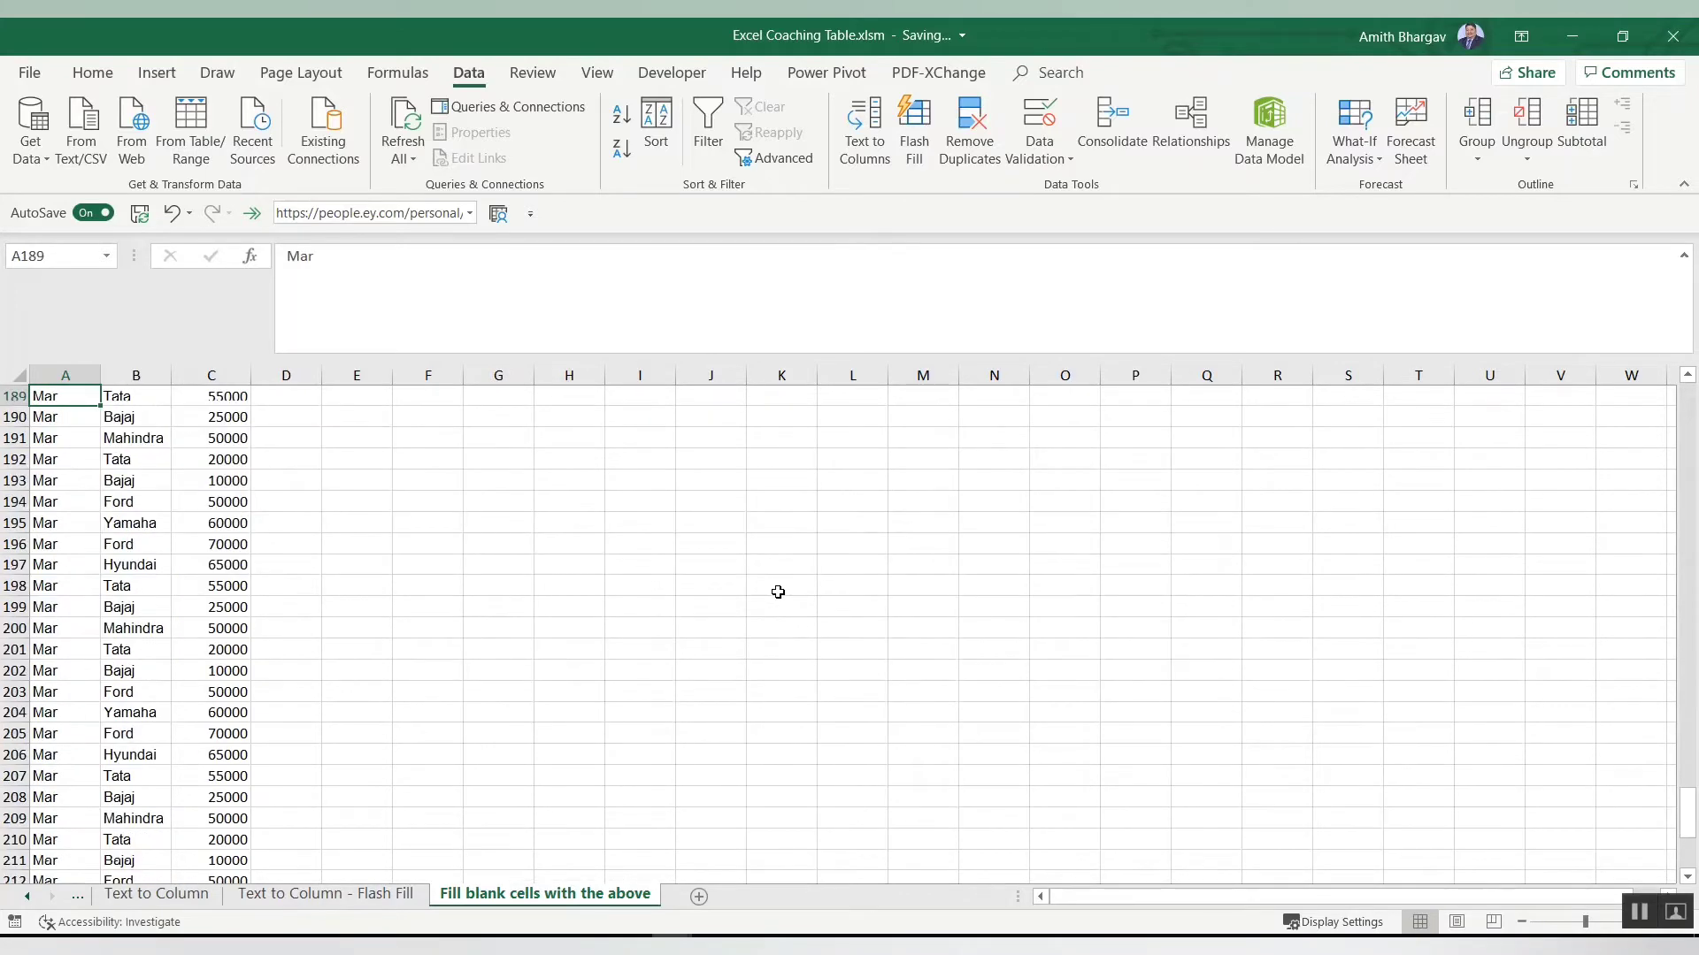
pyautogui.press('Down')
pyautogui.press('Down')
pyautogui.press('Down')
pyautogui.press('Down')
pyautogui.press('Down')
pyautogui.press('Down')
pyautogui.press('Down')
pyautogui.press('Down')
pyautogui.press('Down')
pyautogui.press('Down')
pyautogui.press('Down')
pyautogui.press('Down')
pyautogui.press('Down')
pyautogui.press('Down')
pyautogui.press('Down')
pyautogui.press('Down')
pyautogui.press('Down')
pyautogui.press('Down')
pyautogui.press('Down')
pyautogui.press('Down')
pyautogui.hotkey('ctrl', 'Up')
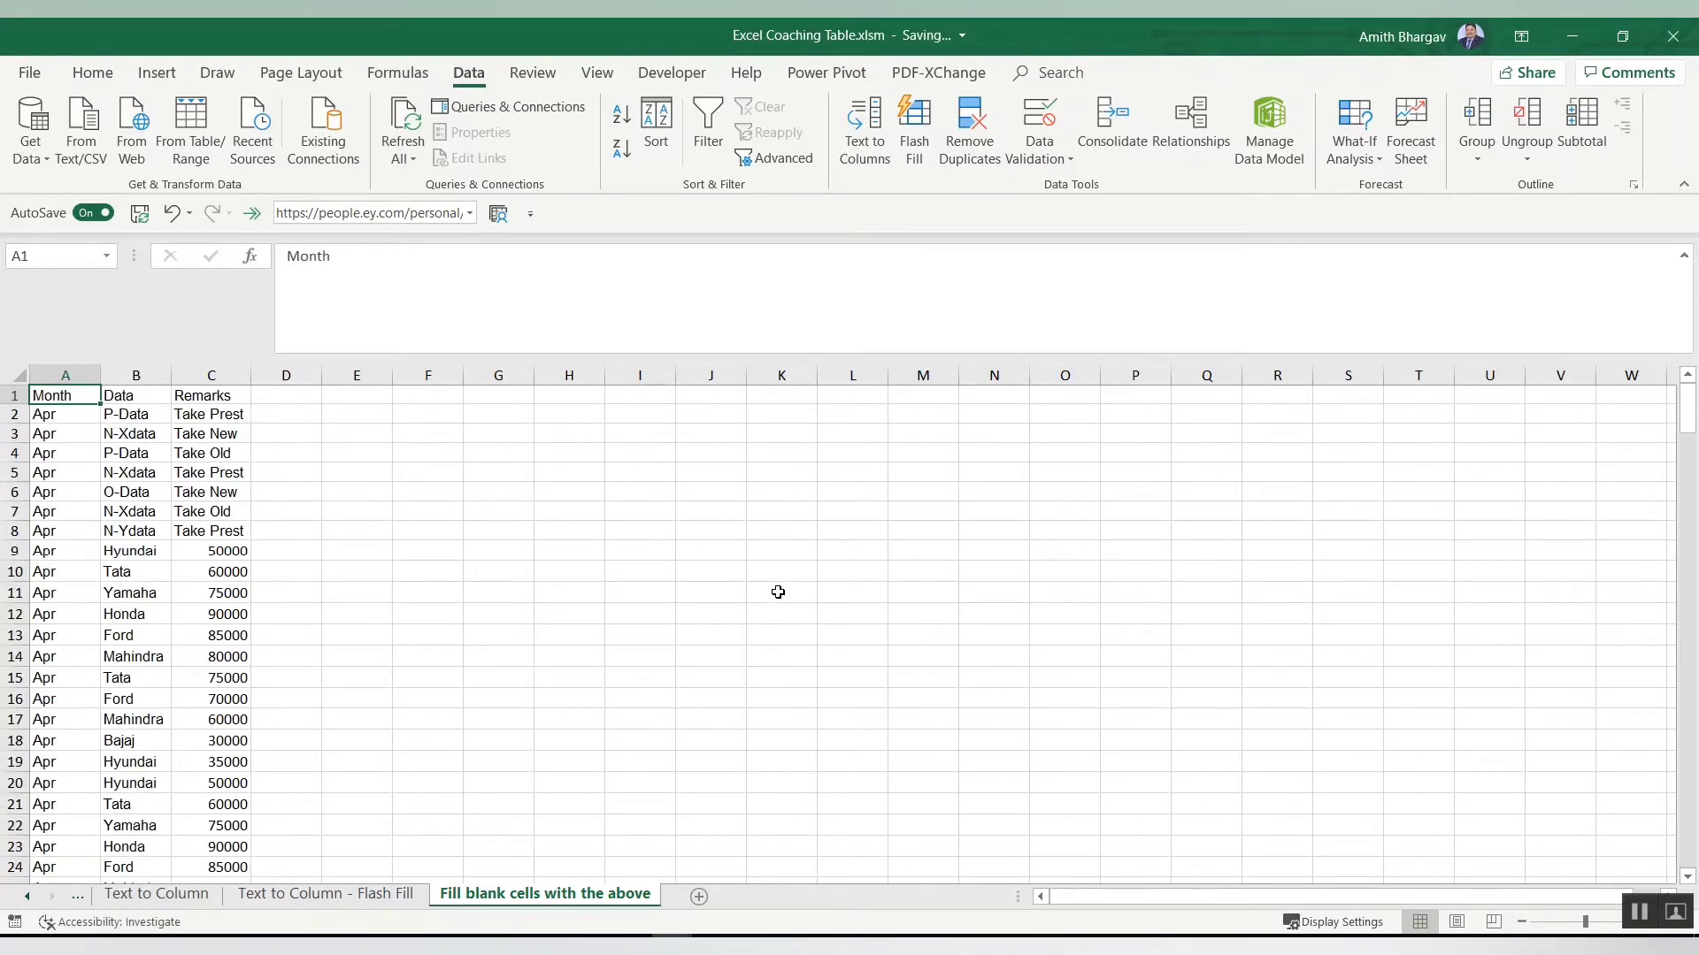
# Step: Select the full table and insert a PivotTable from it on a new worksheet
pyautogui.hotkey('ctrl', 'shift', 'Right')
pyautogui.hotkey('ctrl', 'shift', 'Down')
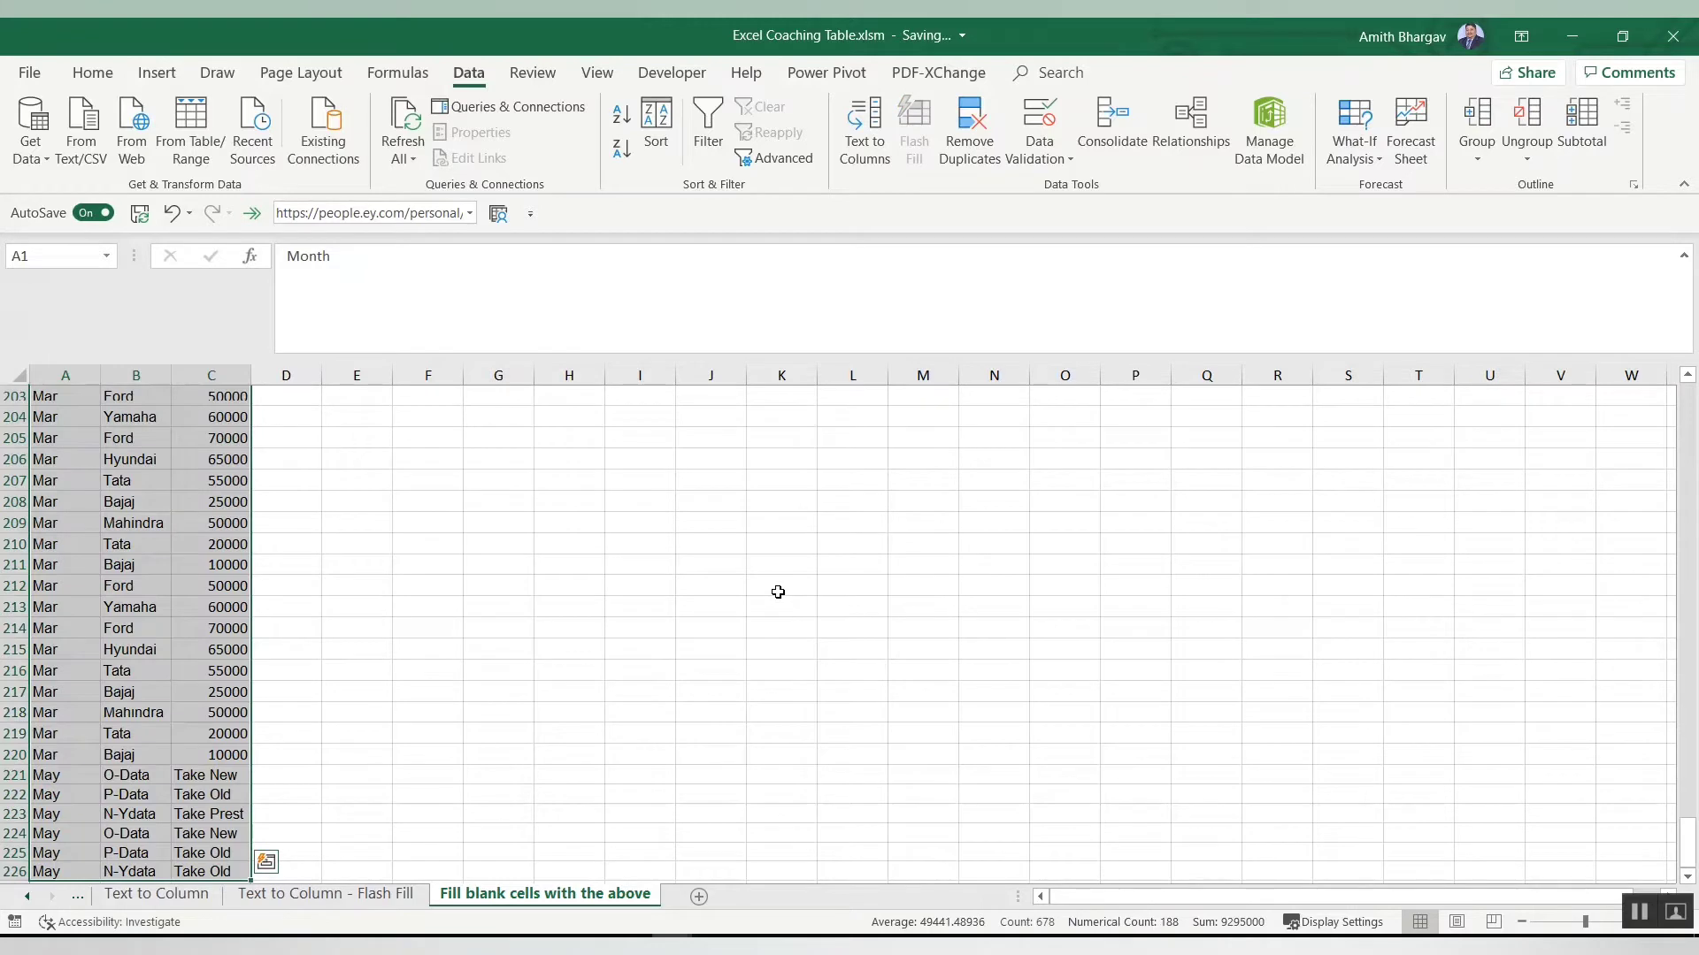
pyautogui.press('alt')
pyautogui.press('d')
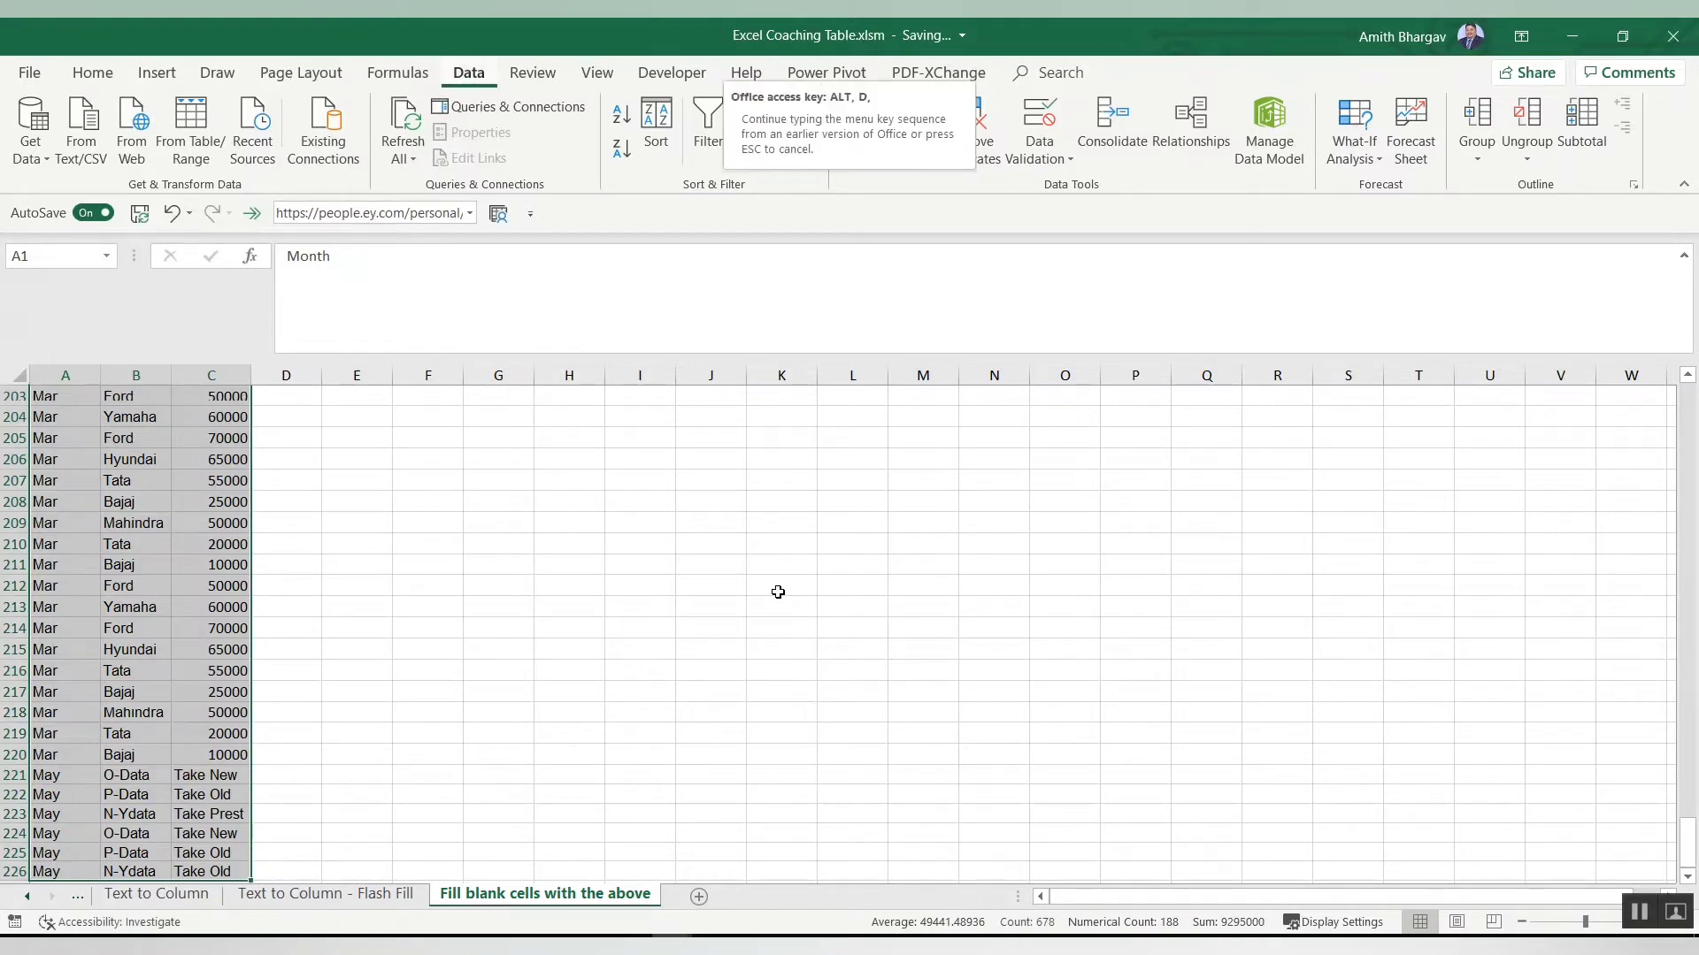
pyautogui.press('Escape')
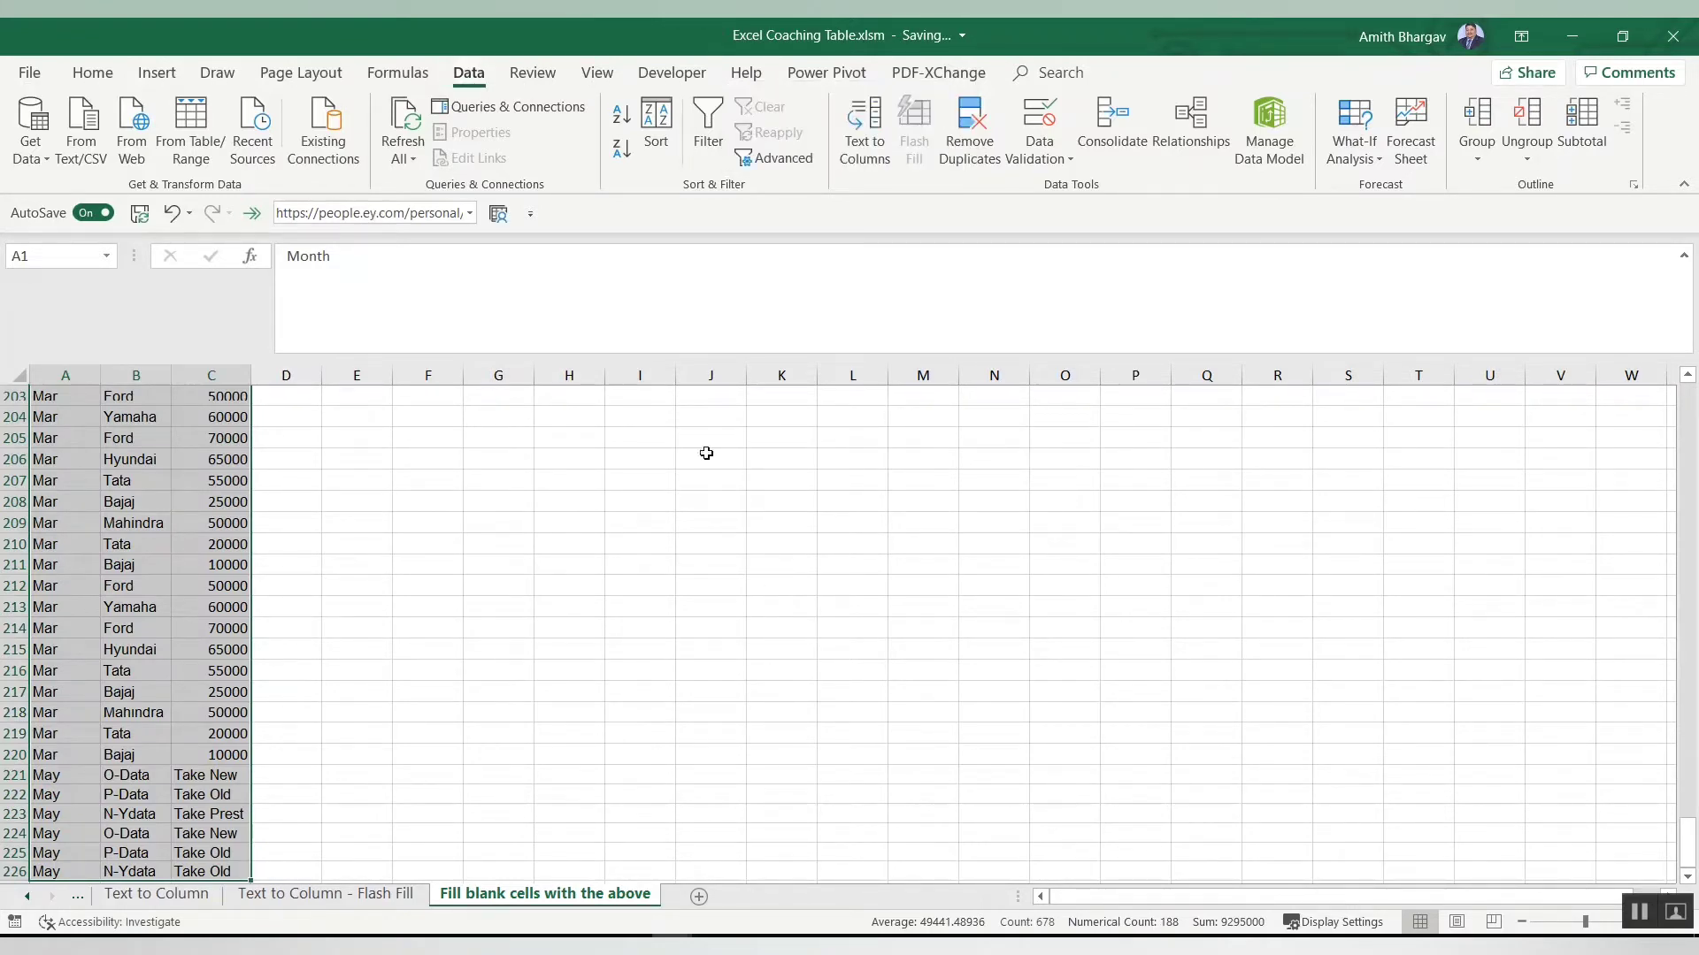
pyautogui.click(160, 80)
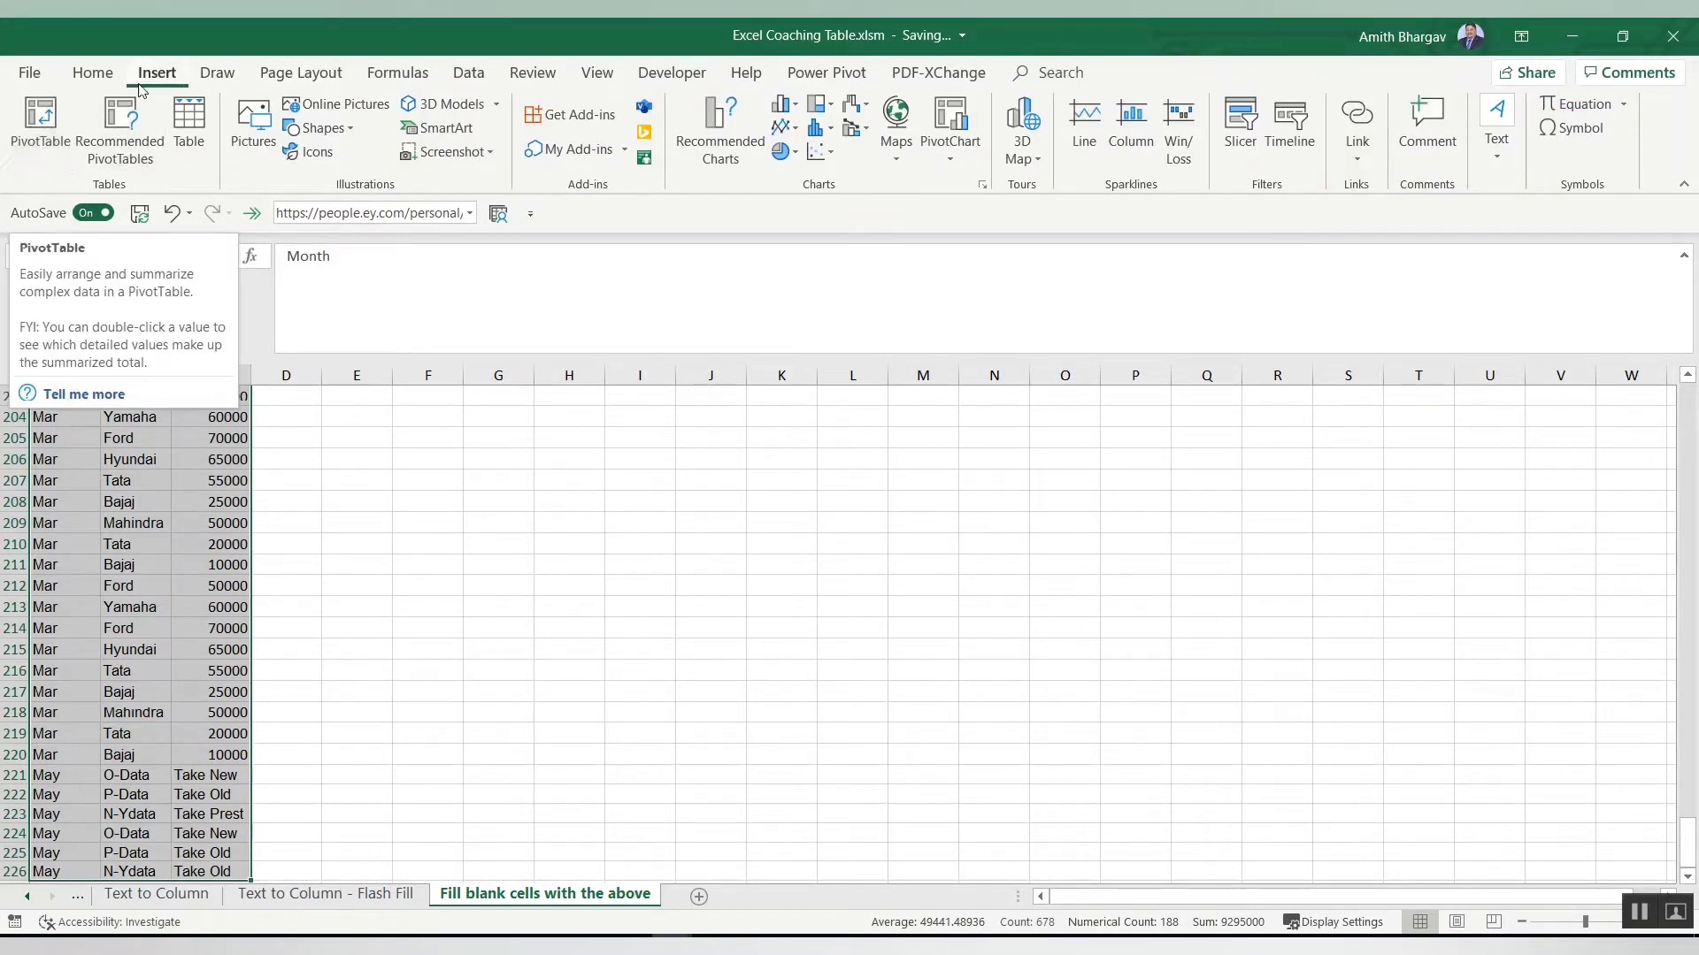
pyautogui.click(26, 128)
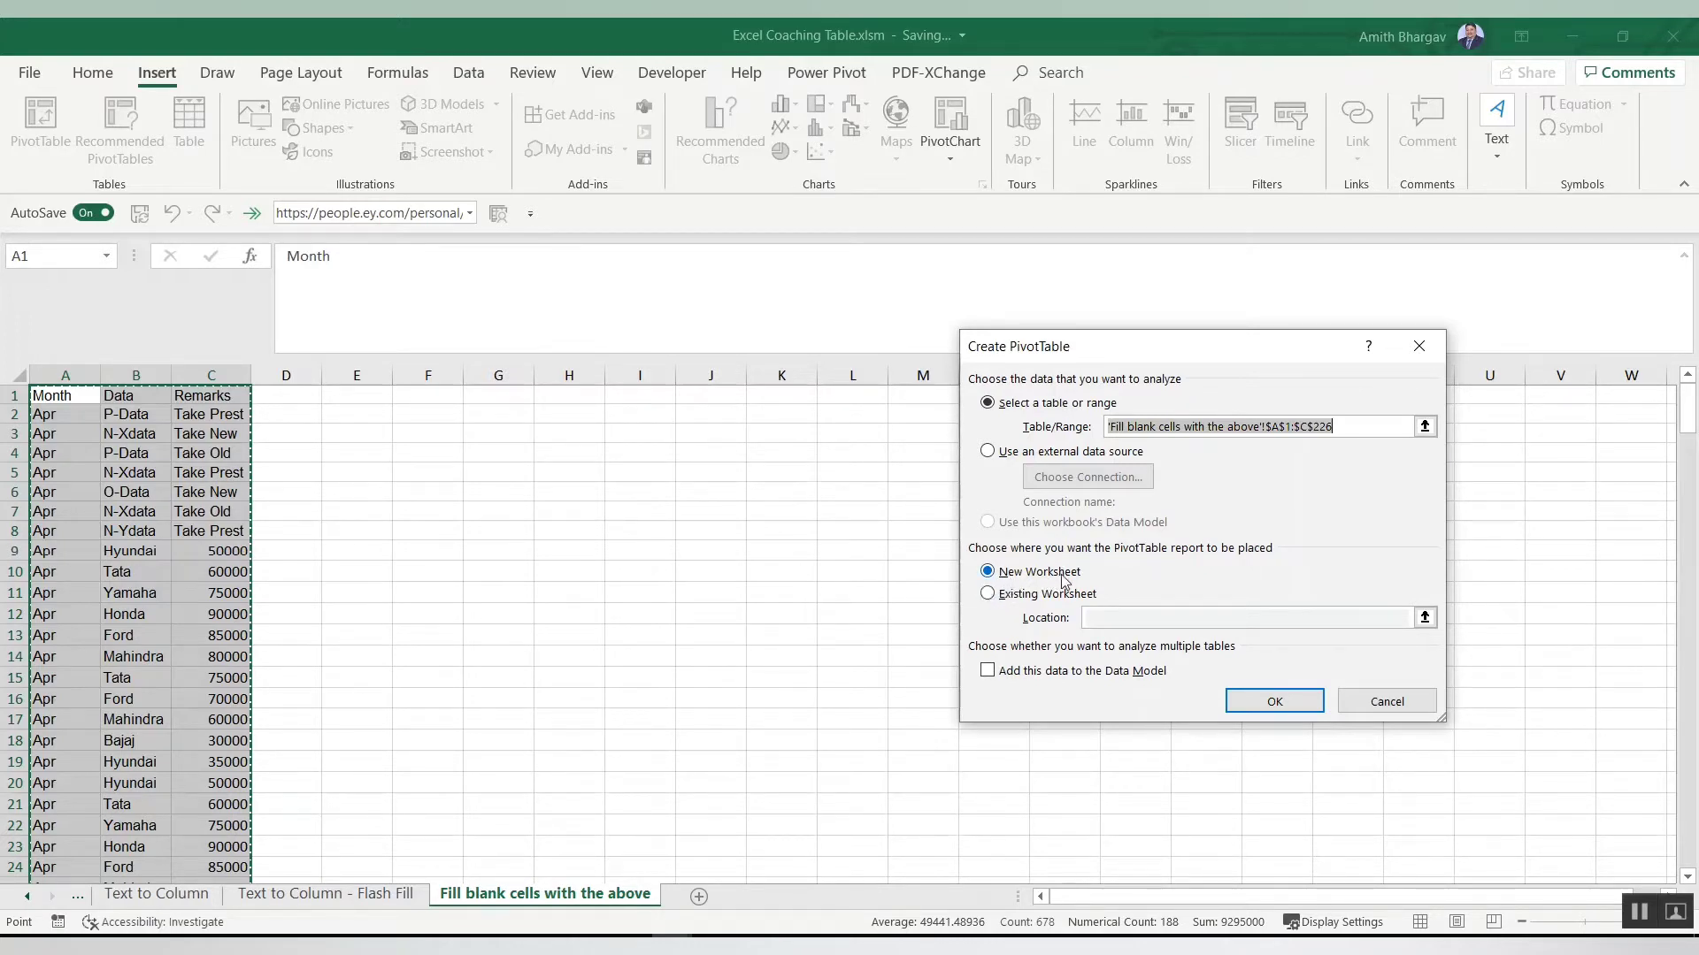
pyautogui.click(1248, 707)
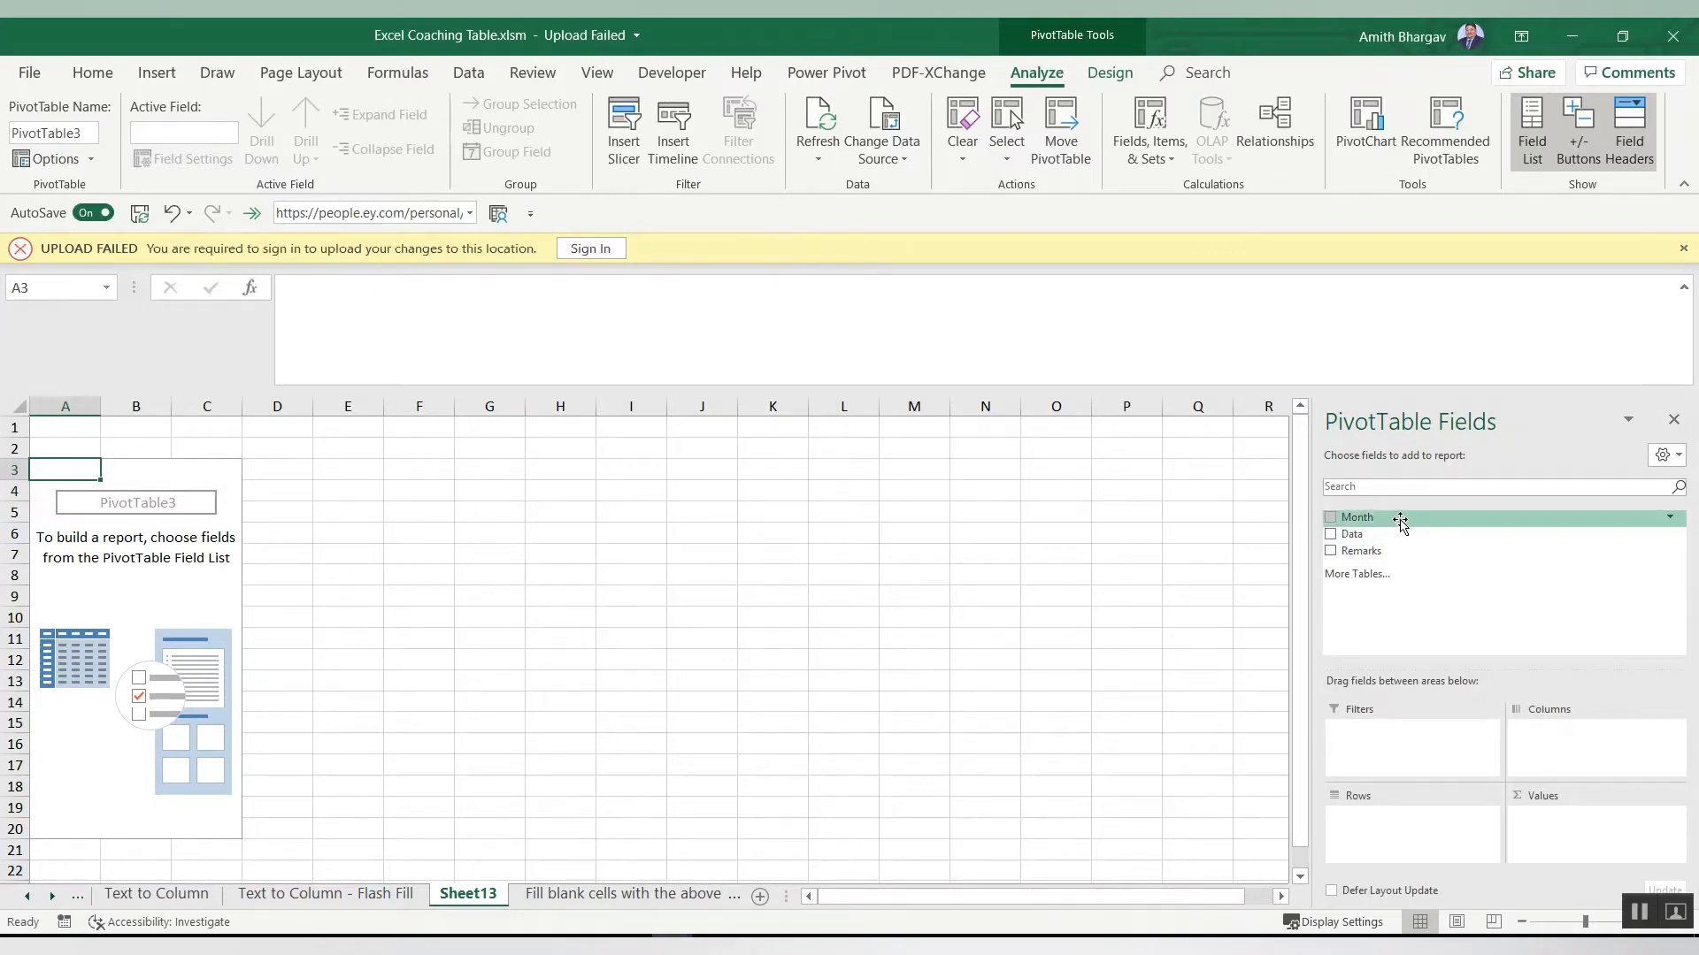
# Step: Add the Month and Remarks fields to the pivot table's Rows area
pyautogui.click(1683, 250)
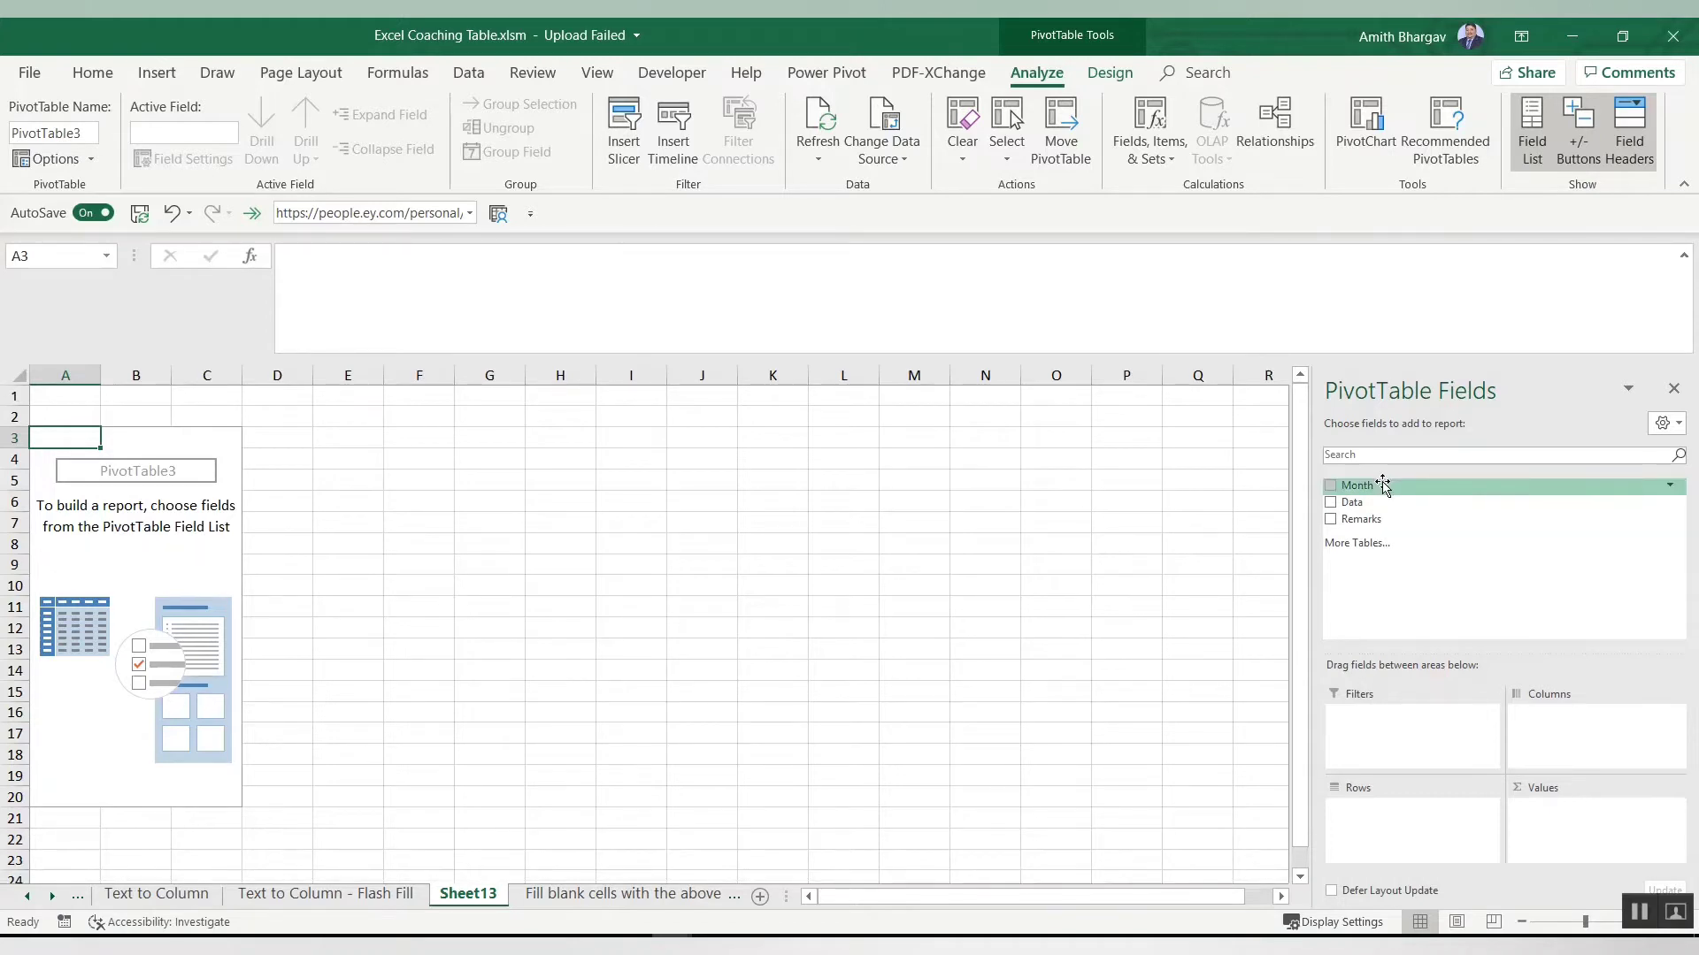
pyautogui.moveTo(1384, 485); pyautogui.dragTo(1380, 836)
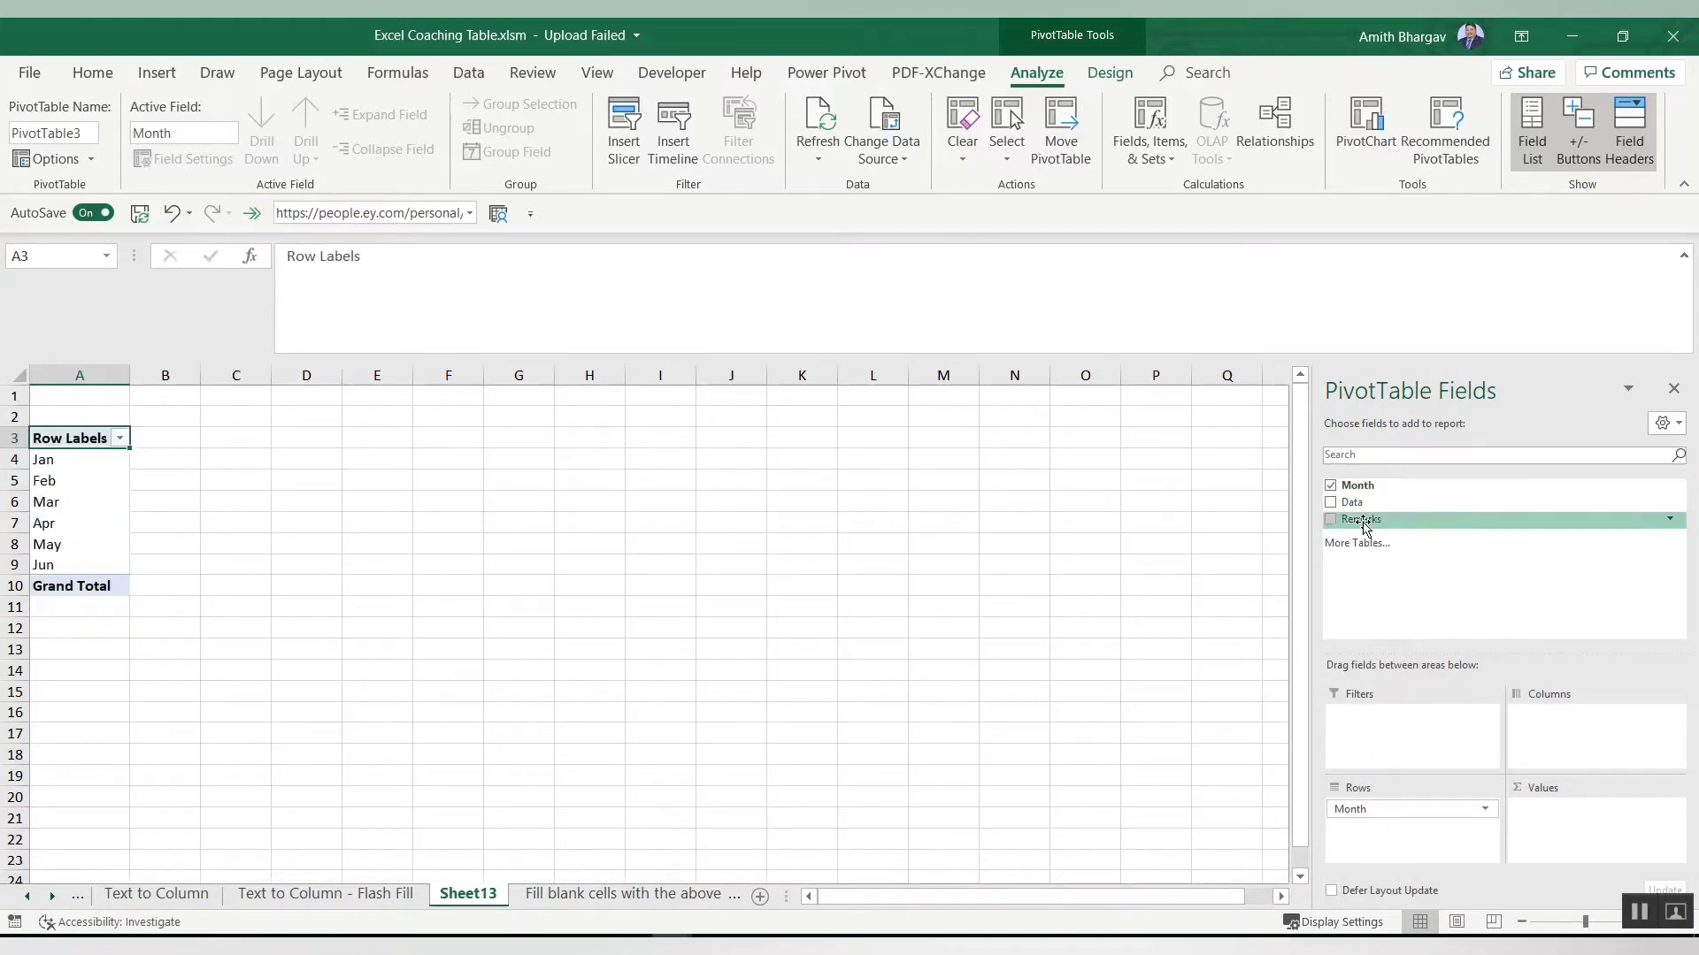
pyautogui.moveTo(1364, 519); pyautogui.dragTo(1391, 826)
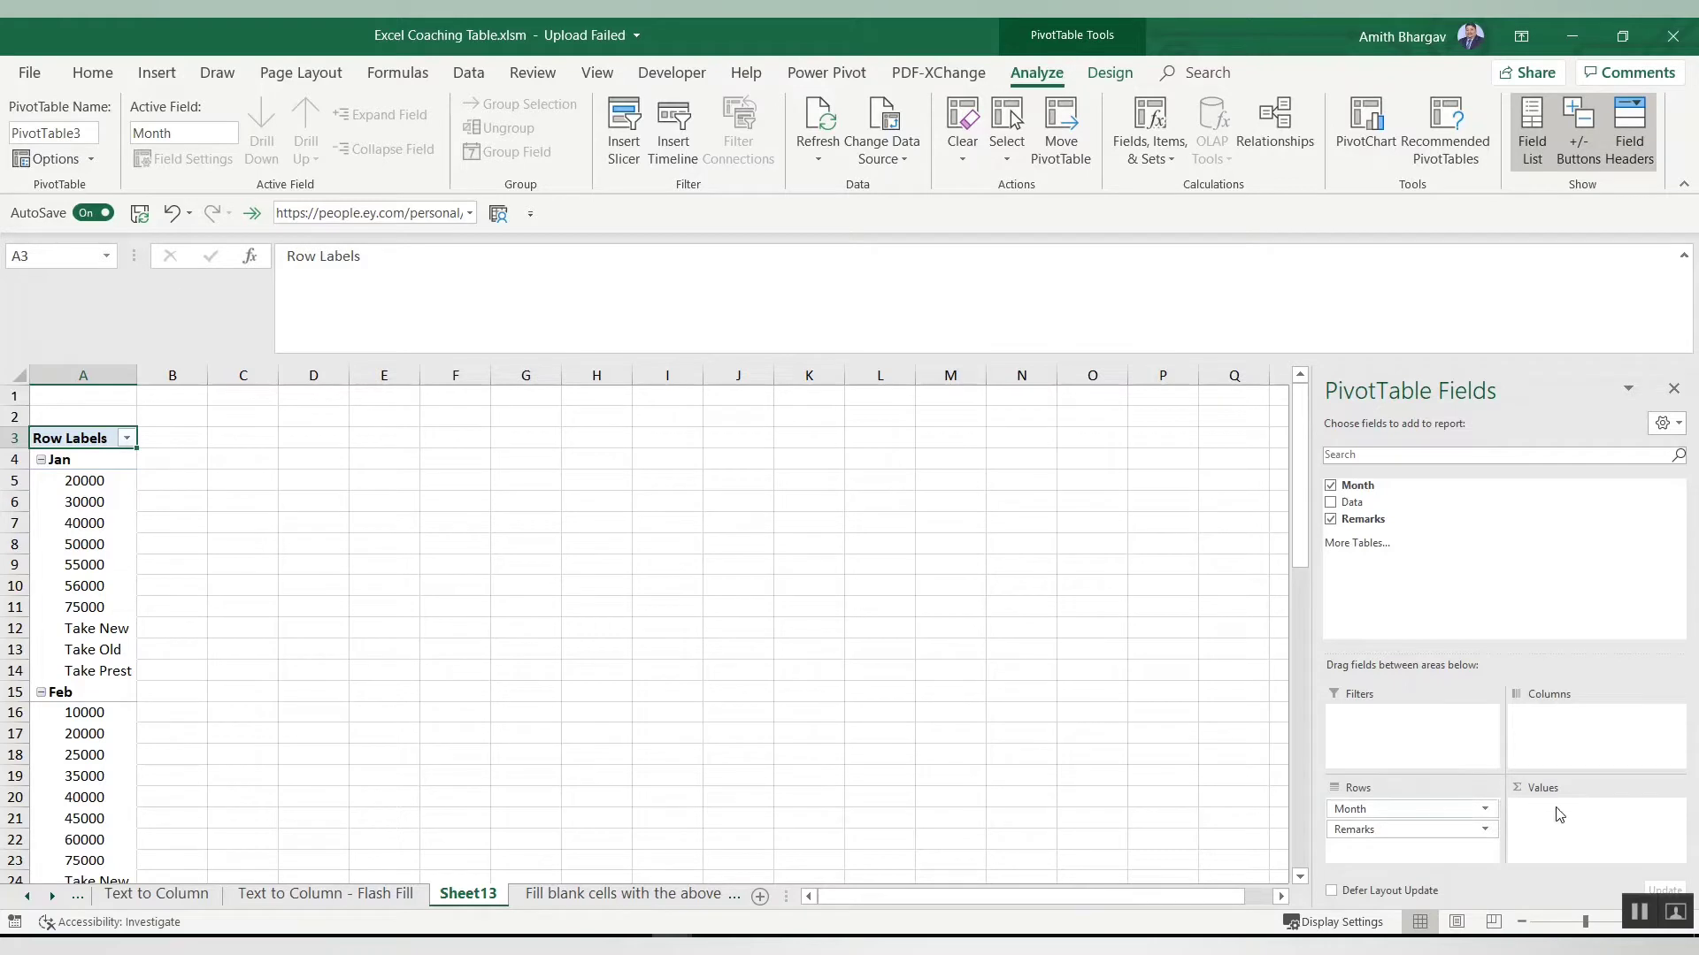
# Step: Move the Month field to the Filters area and filter the pivot table to Jan
pyautogui.moveTo(1434, 810); pyautogui.dragTo(1420, 744)
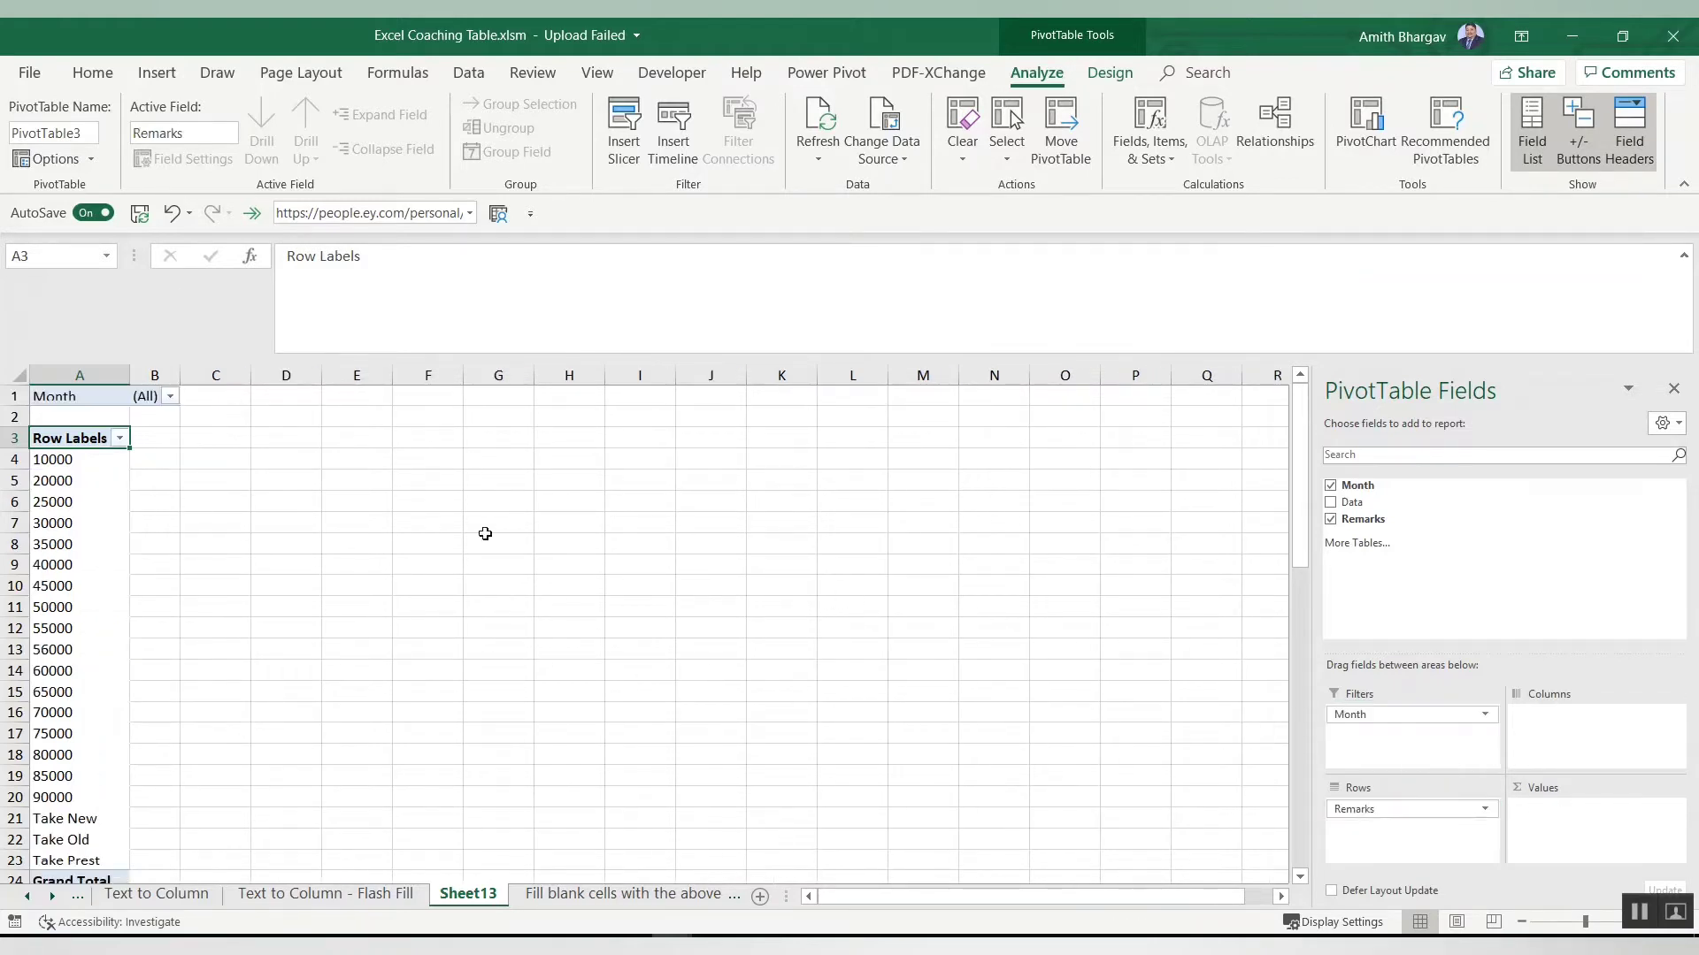
pyautogui.click(170, 397)
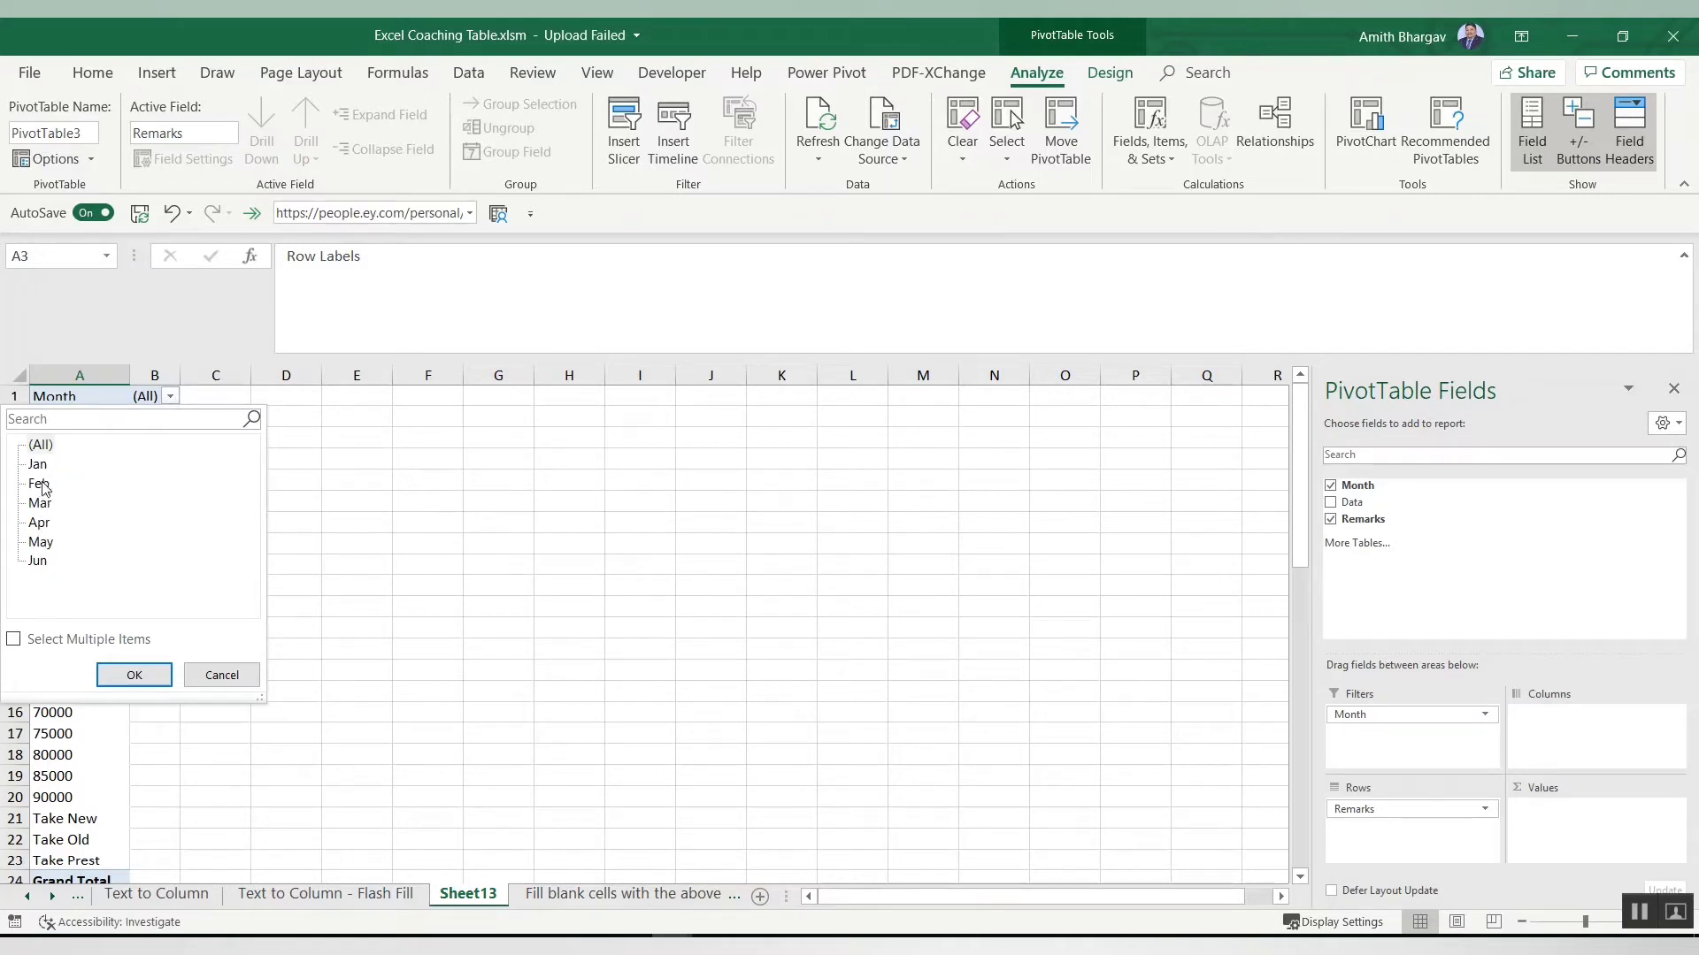
pyautogui.click(137, 675)
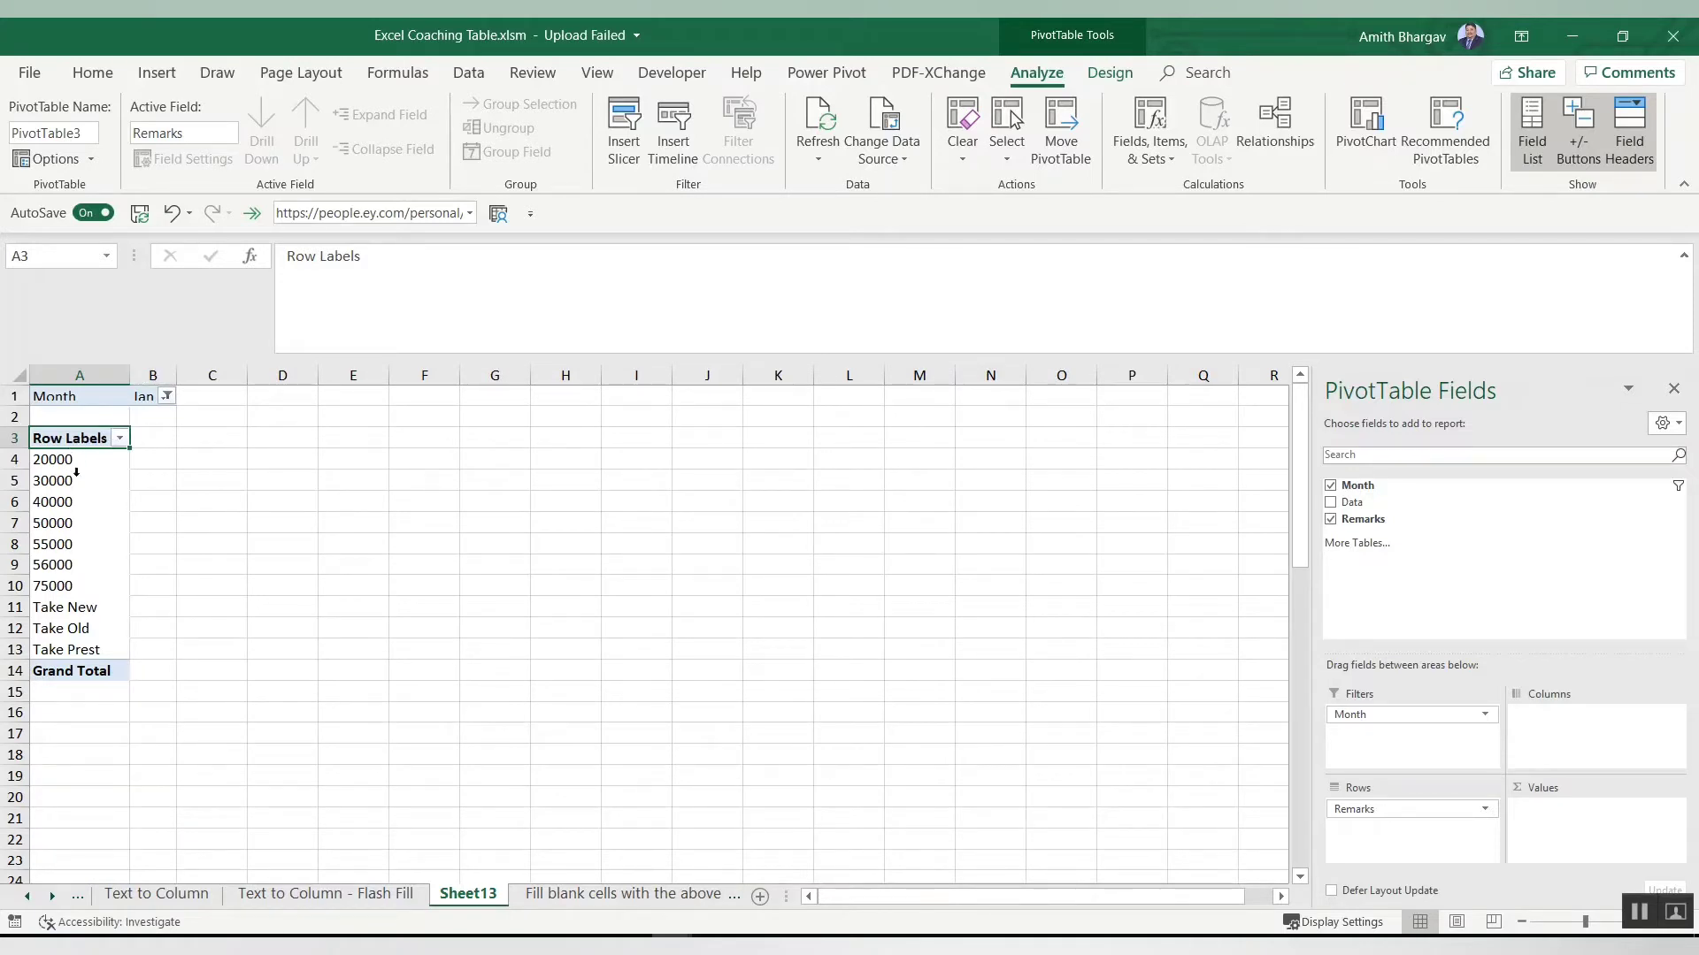
# Step: Change the Month report filter to Feb
pyautogui.click(166, 397)
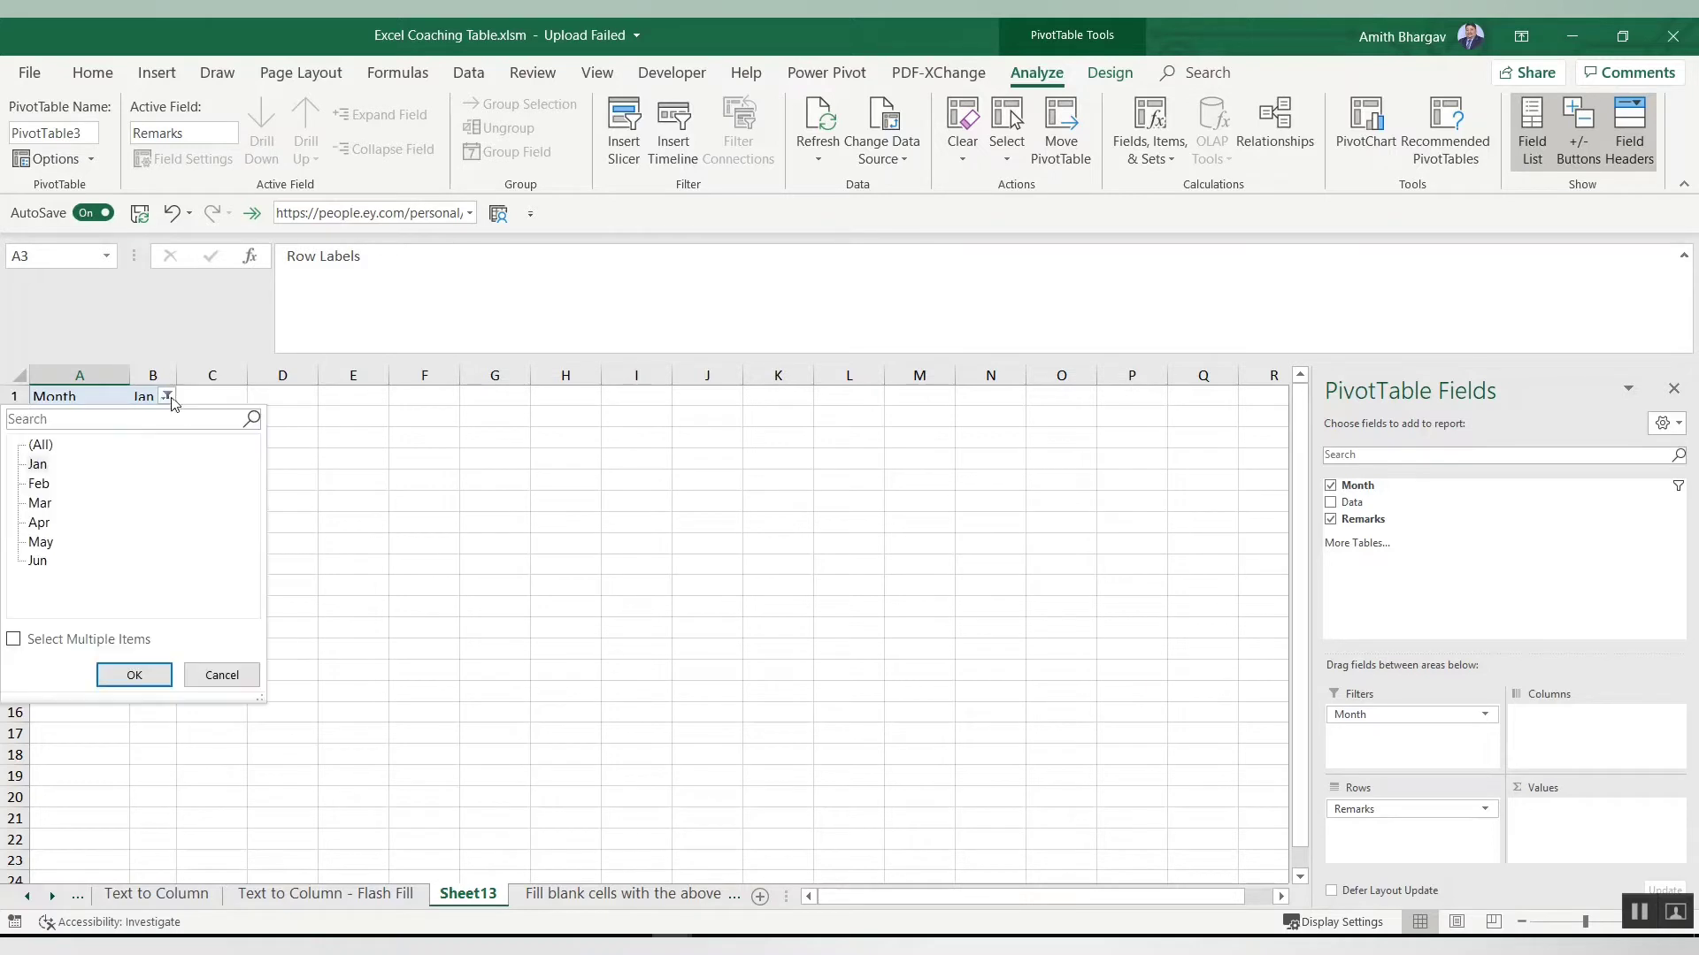
pyautogui.click(39, 484)
pyautogui.click(134, 675)
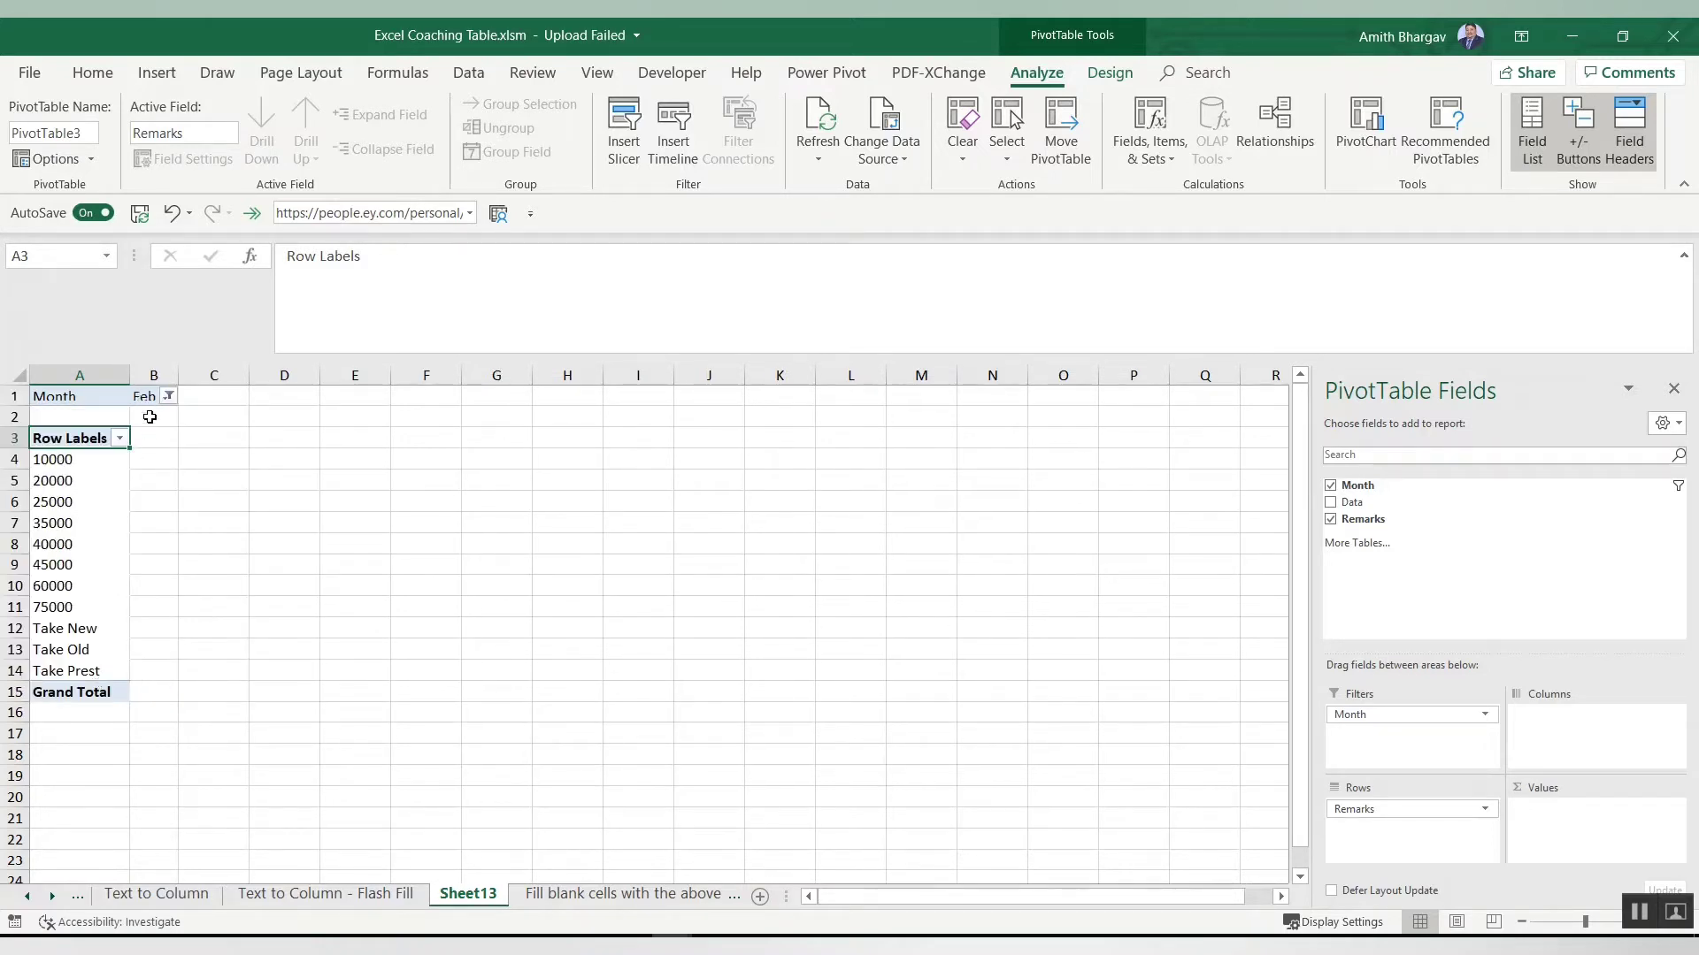
# Step: Allow multiple selections in the Month filter and show Jan, Feb and Apr
pyautogui.click(168, 396)
pyautogui.click(34, 640)
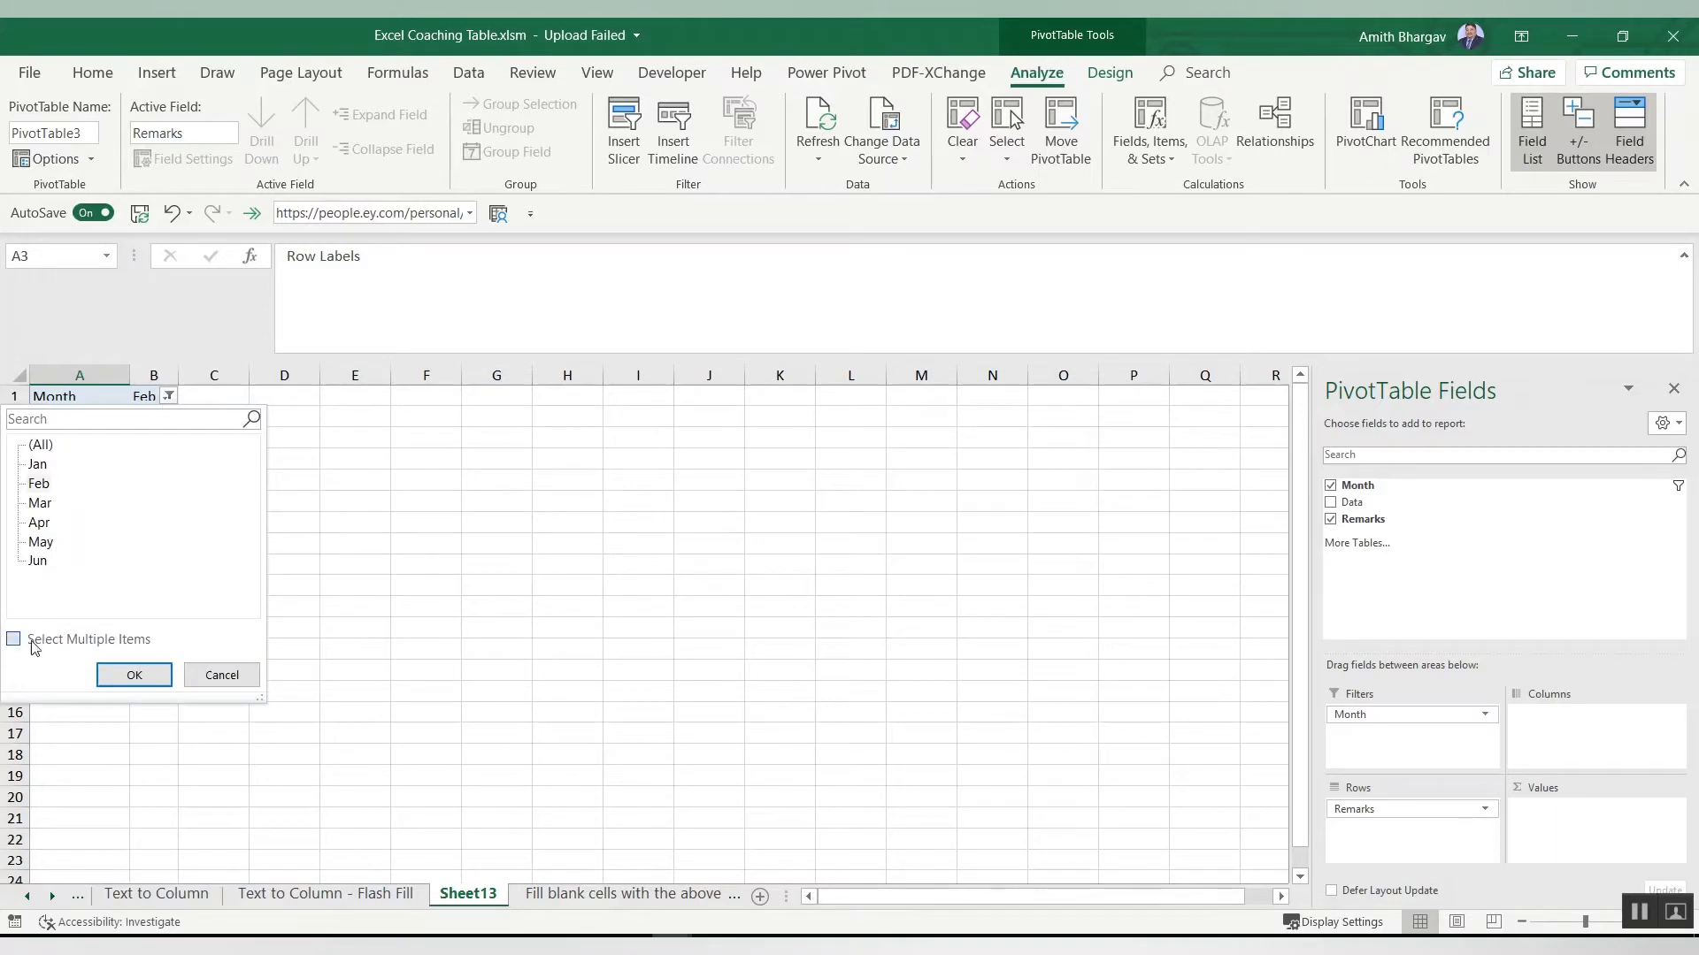
pyautogui.click(40, 463)
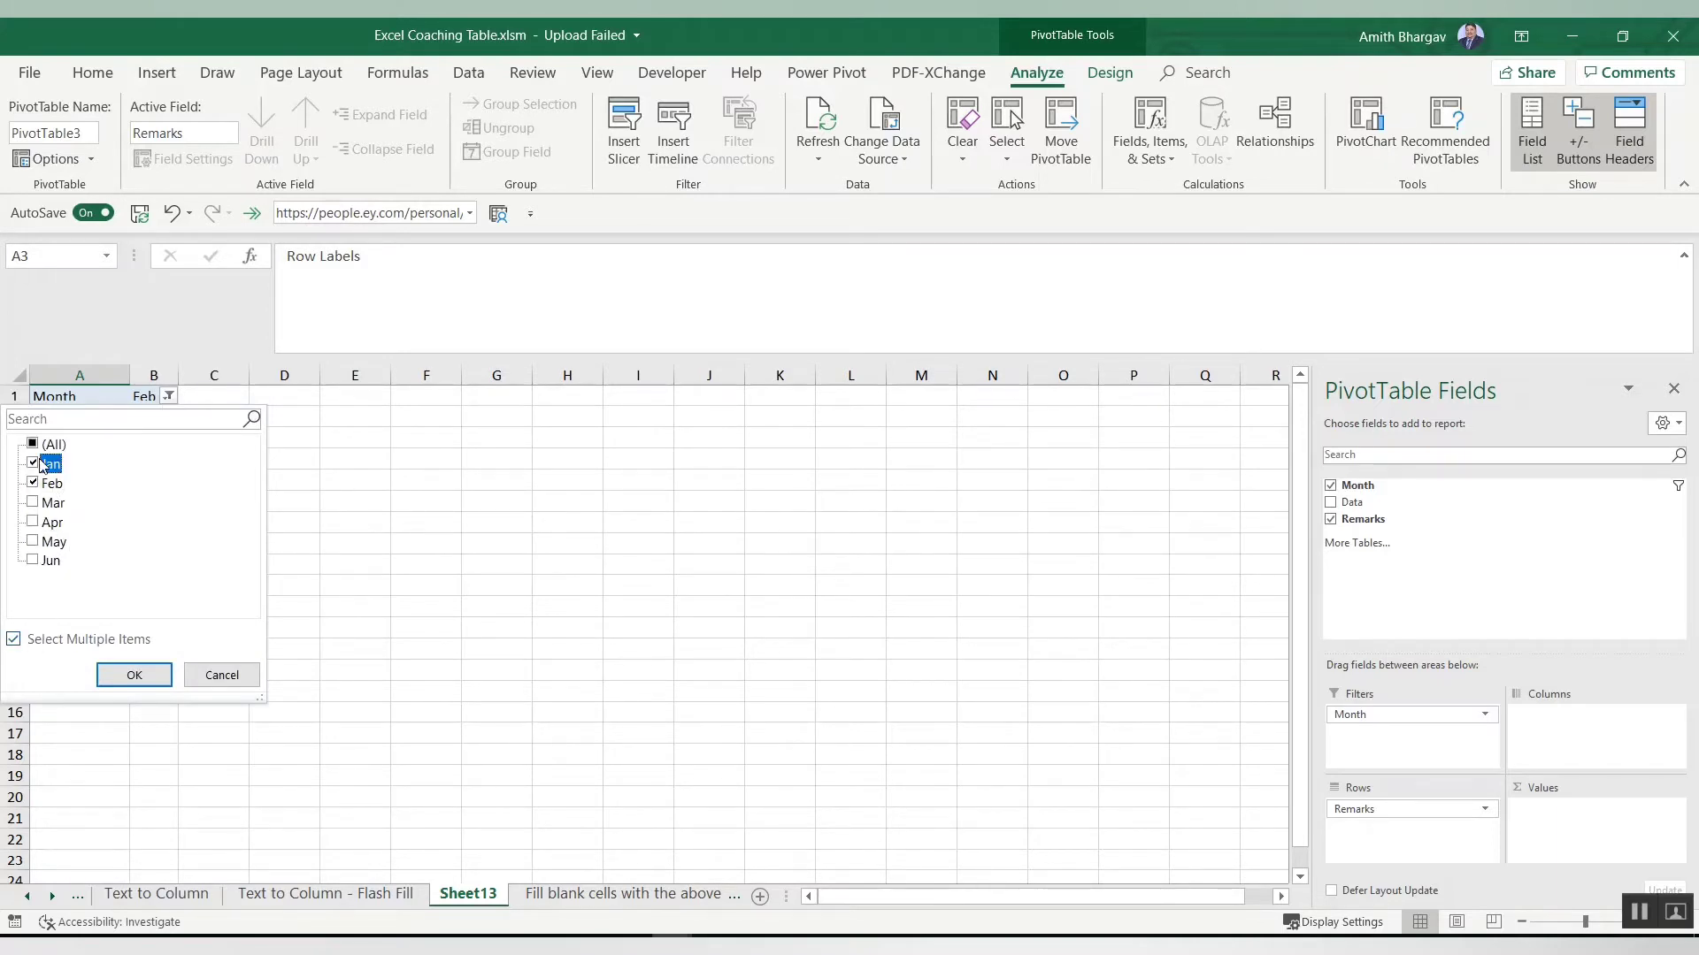
pyautogui.click(36, 522)
pyautogui.click(138, 673)
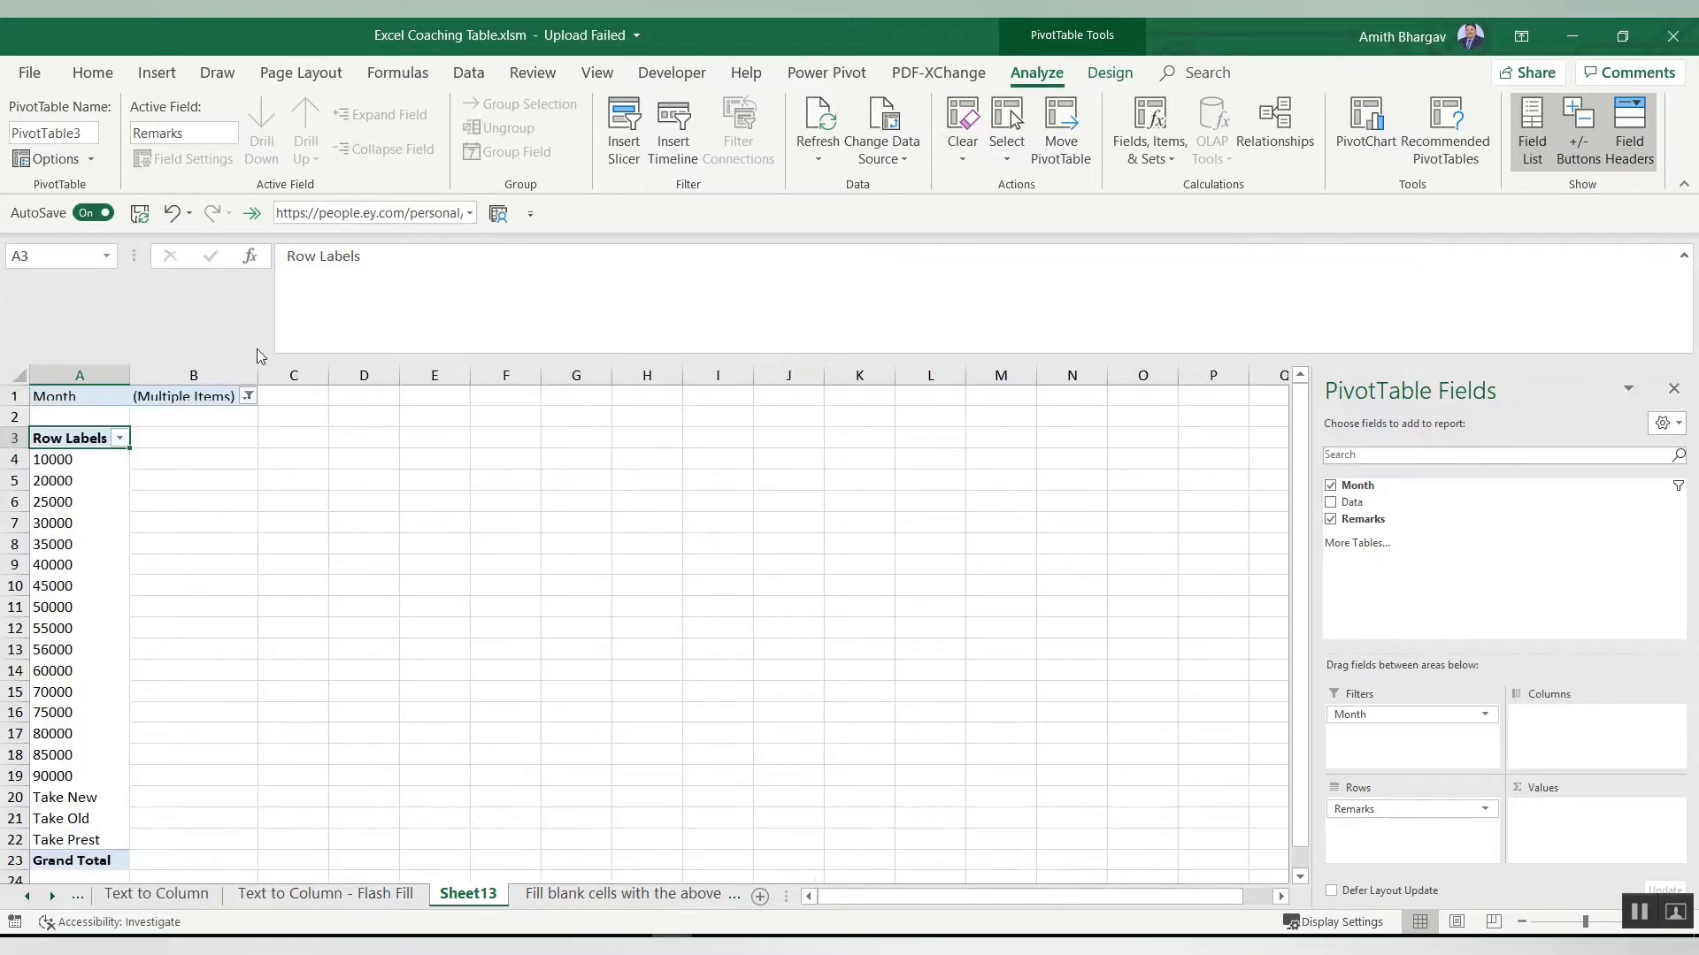
# Step: Reset the Month filter to show all months
pyautogui.click(248, 396)
pyautogui.click(56, 446)
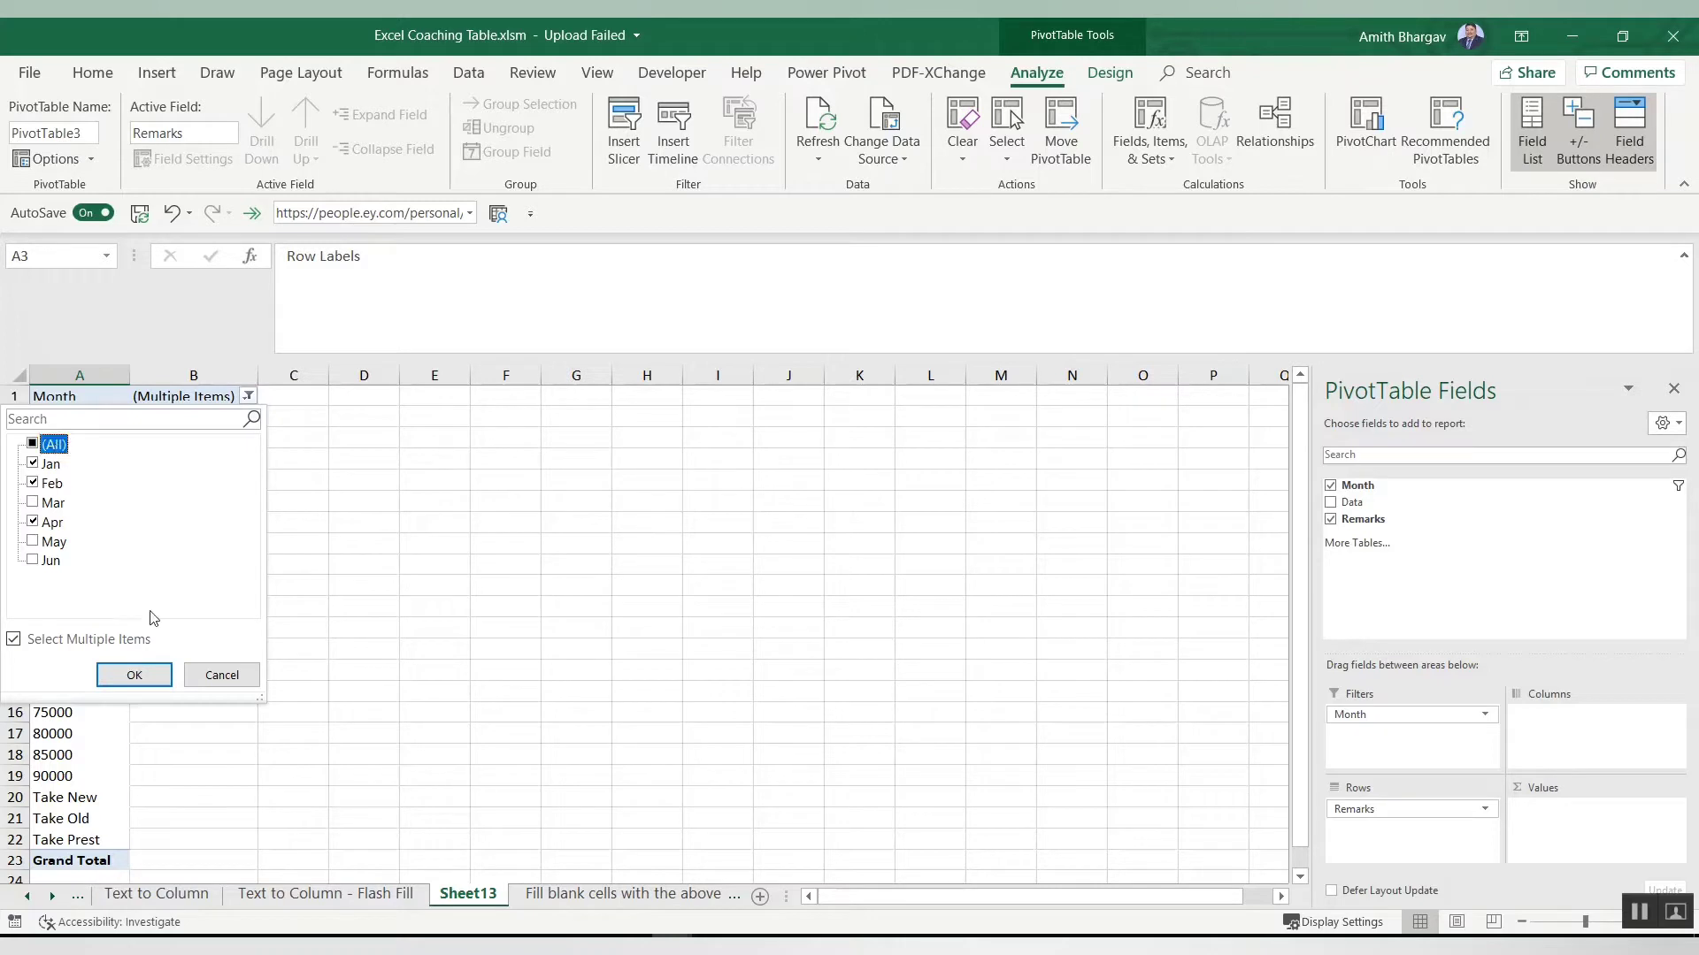
pyautogui.click(128, 677)
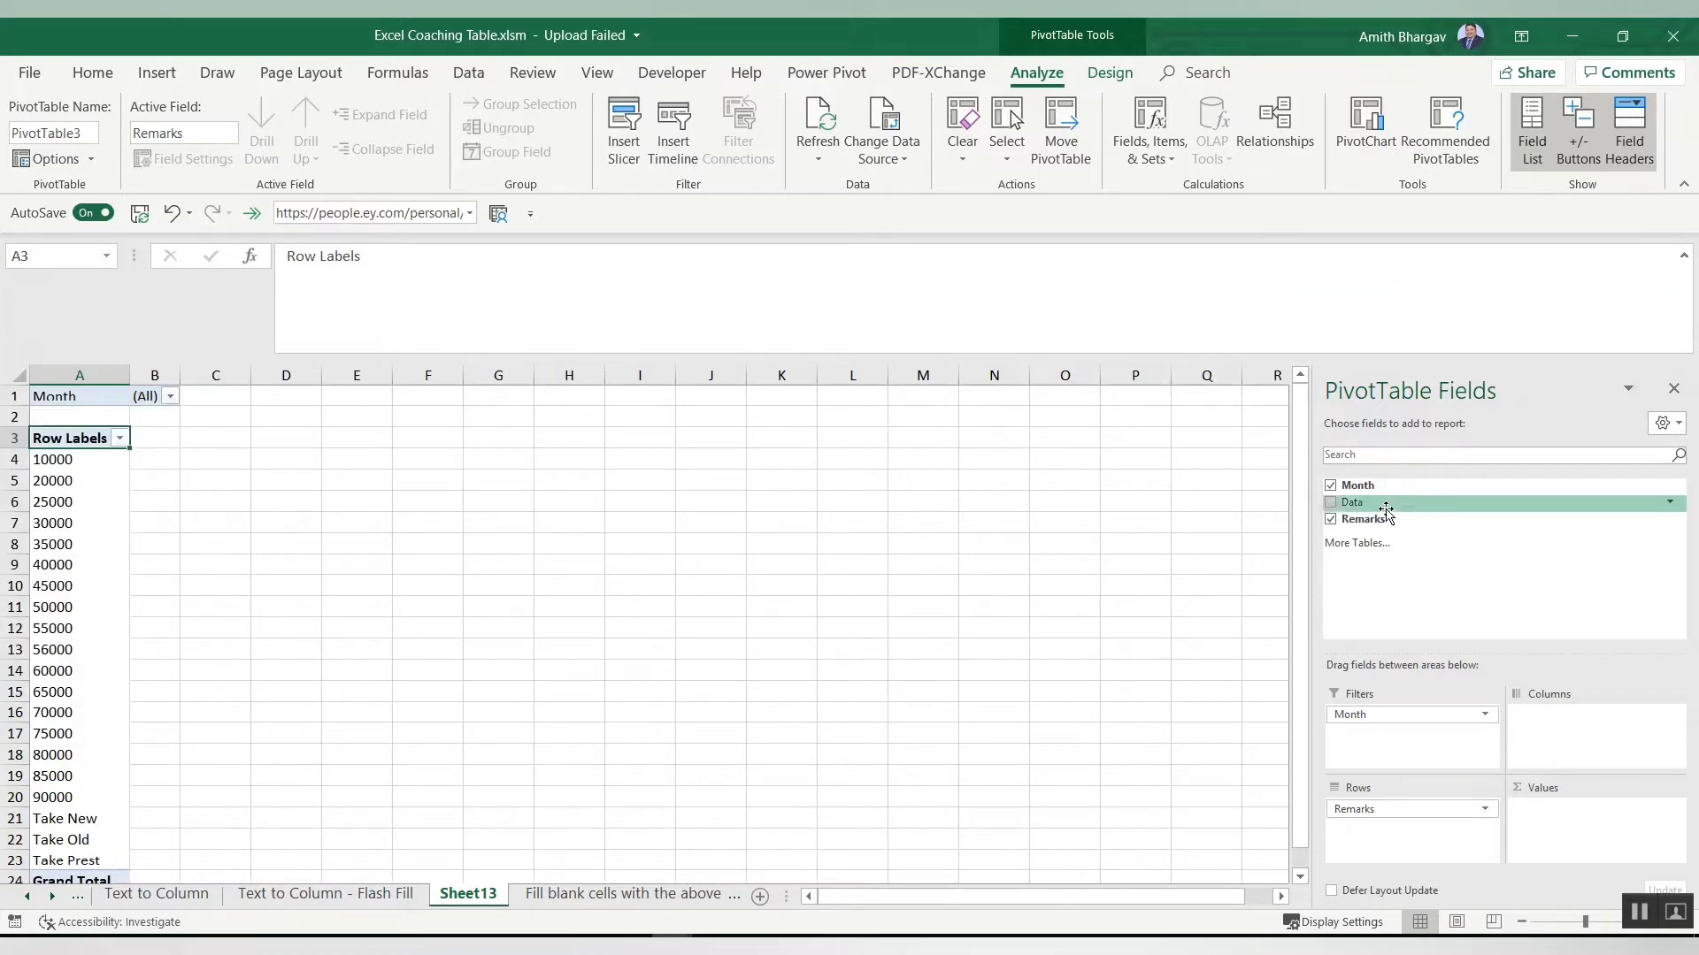
# Step: Move the Month field from the Filters area into Rows, above Remarks
pyautogui.moveTo(1370, 717); pyautogui.dragTo(1382, 805)
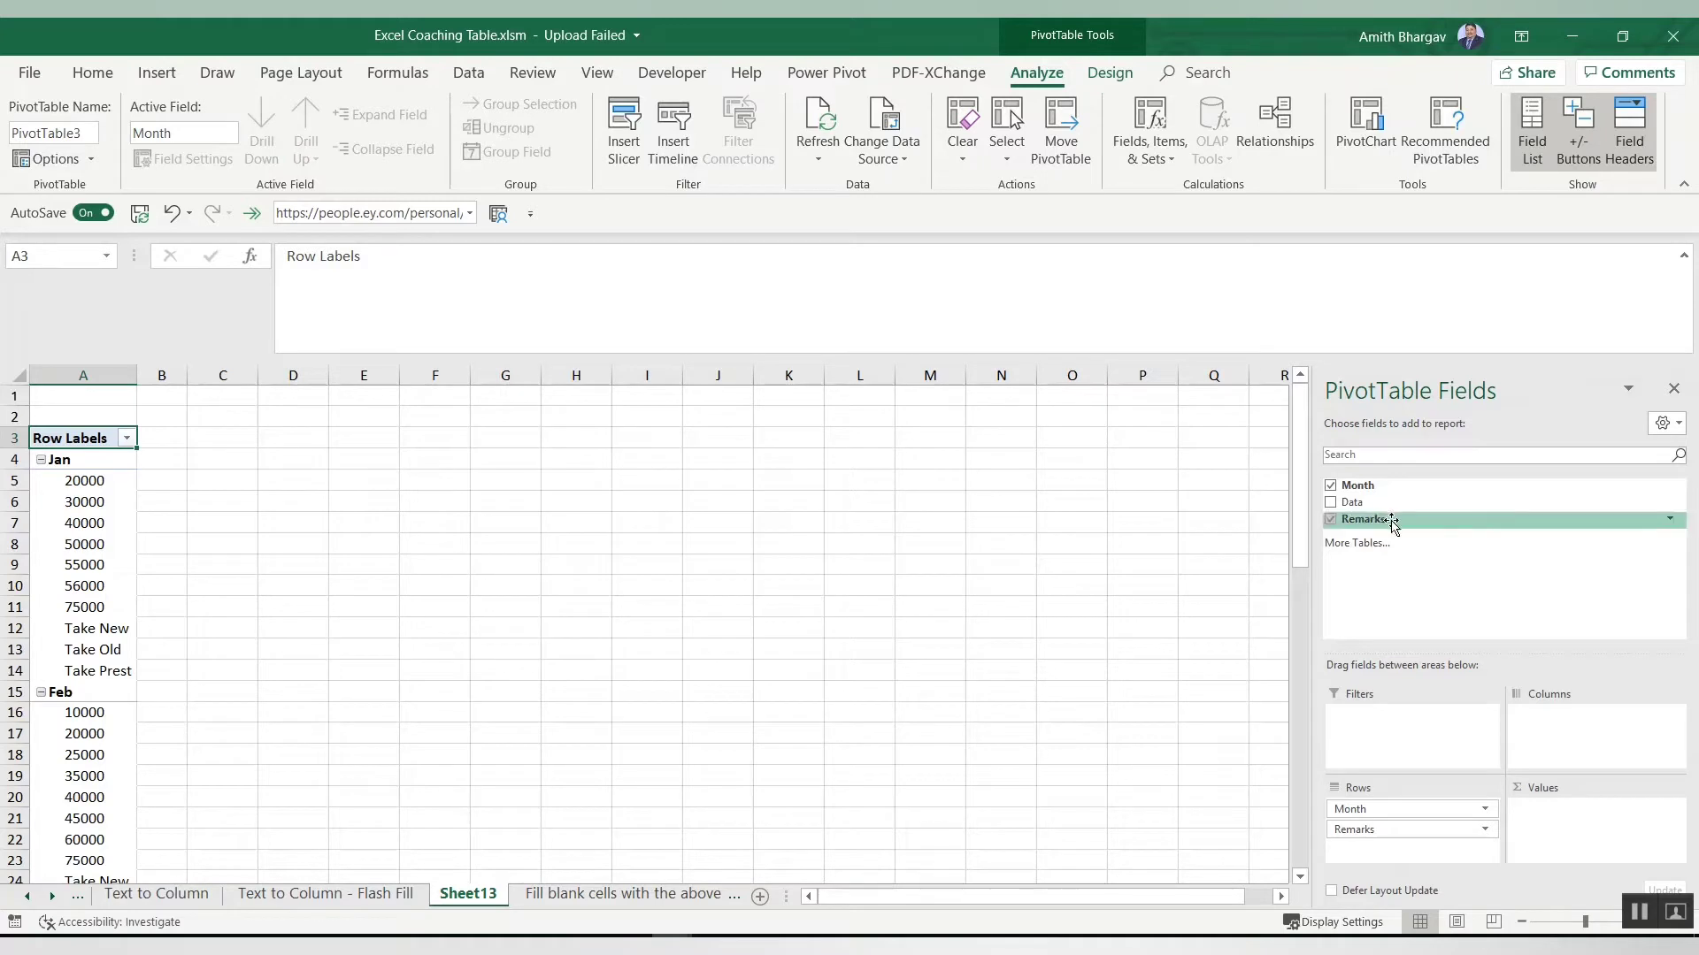
pyautogui.click(1361, 831)
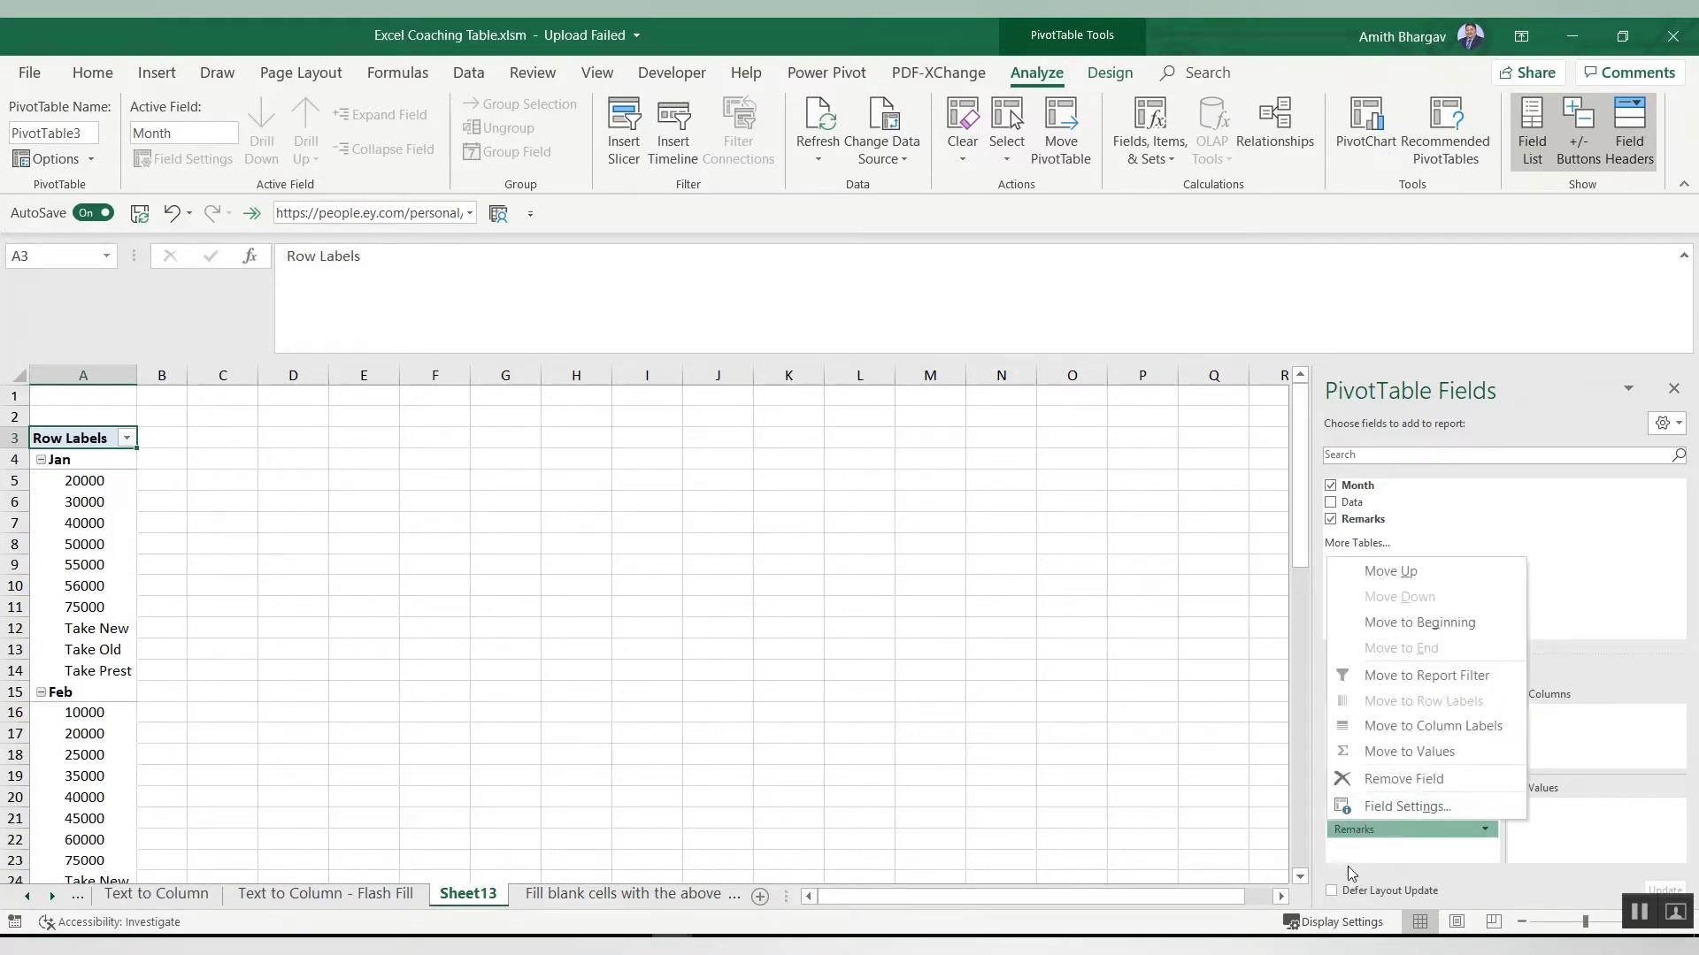
pyautogui.click(1353, 862)
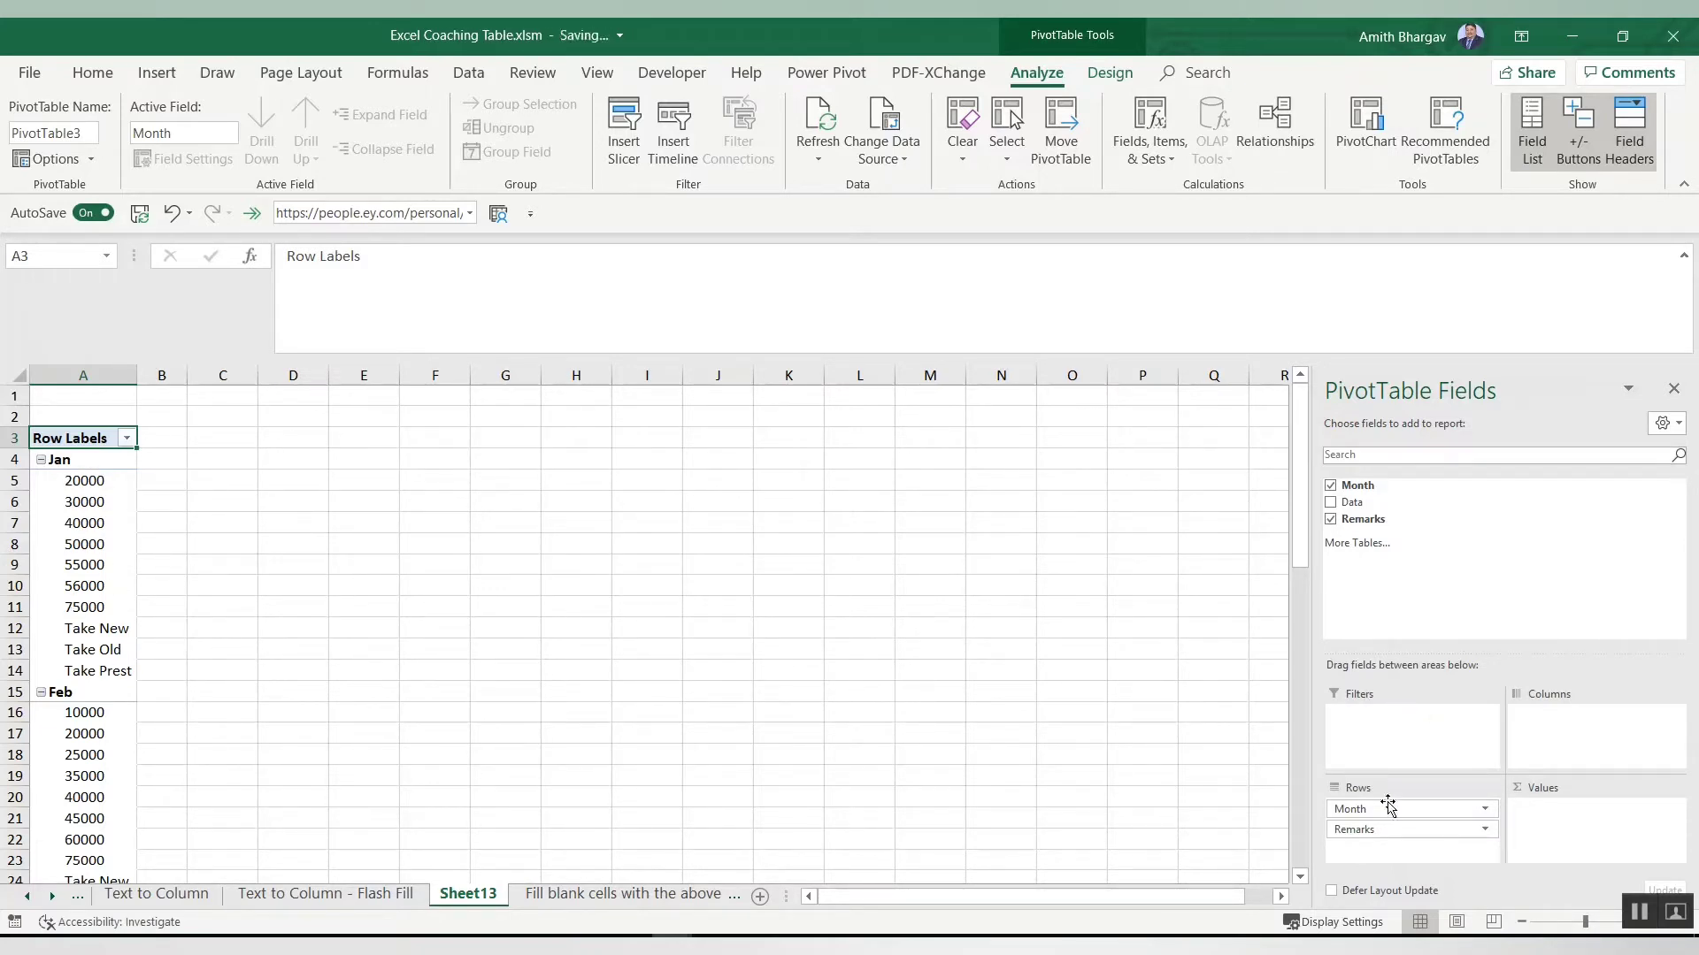
# Step: Dismiss the upload failure message bar and reselect a cell inside the pivot table
pyautogui.click(1072, 743)
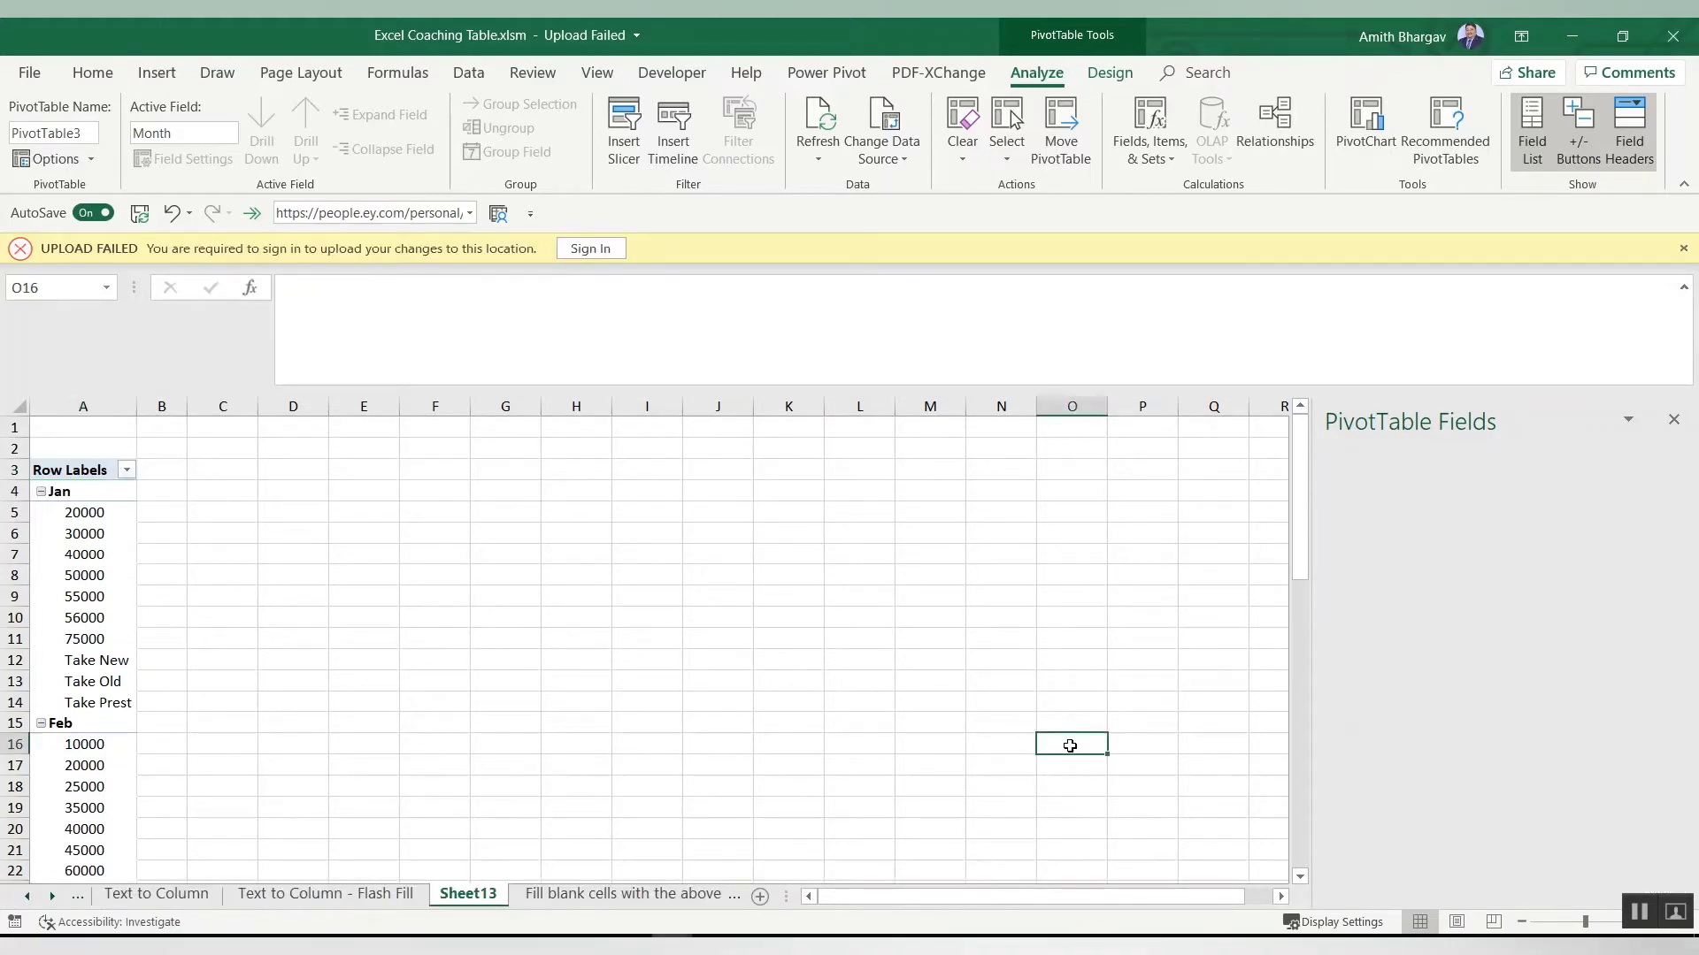
pyautogui.click(1685, 246)
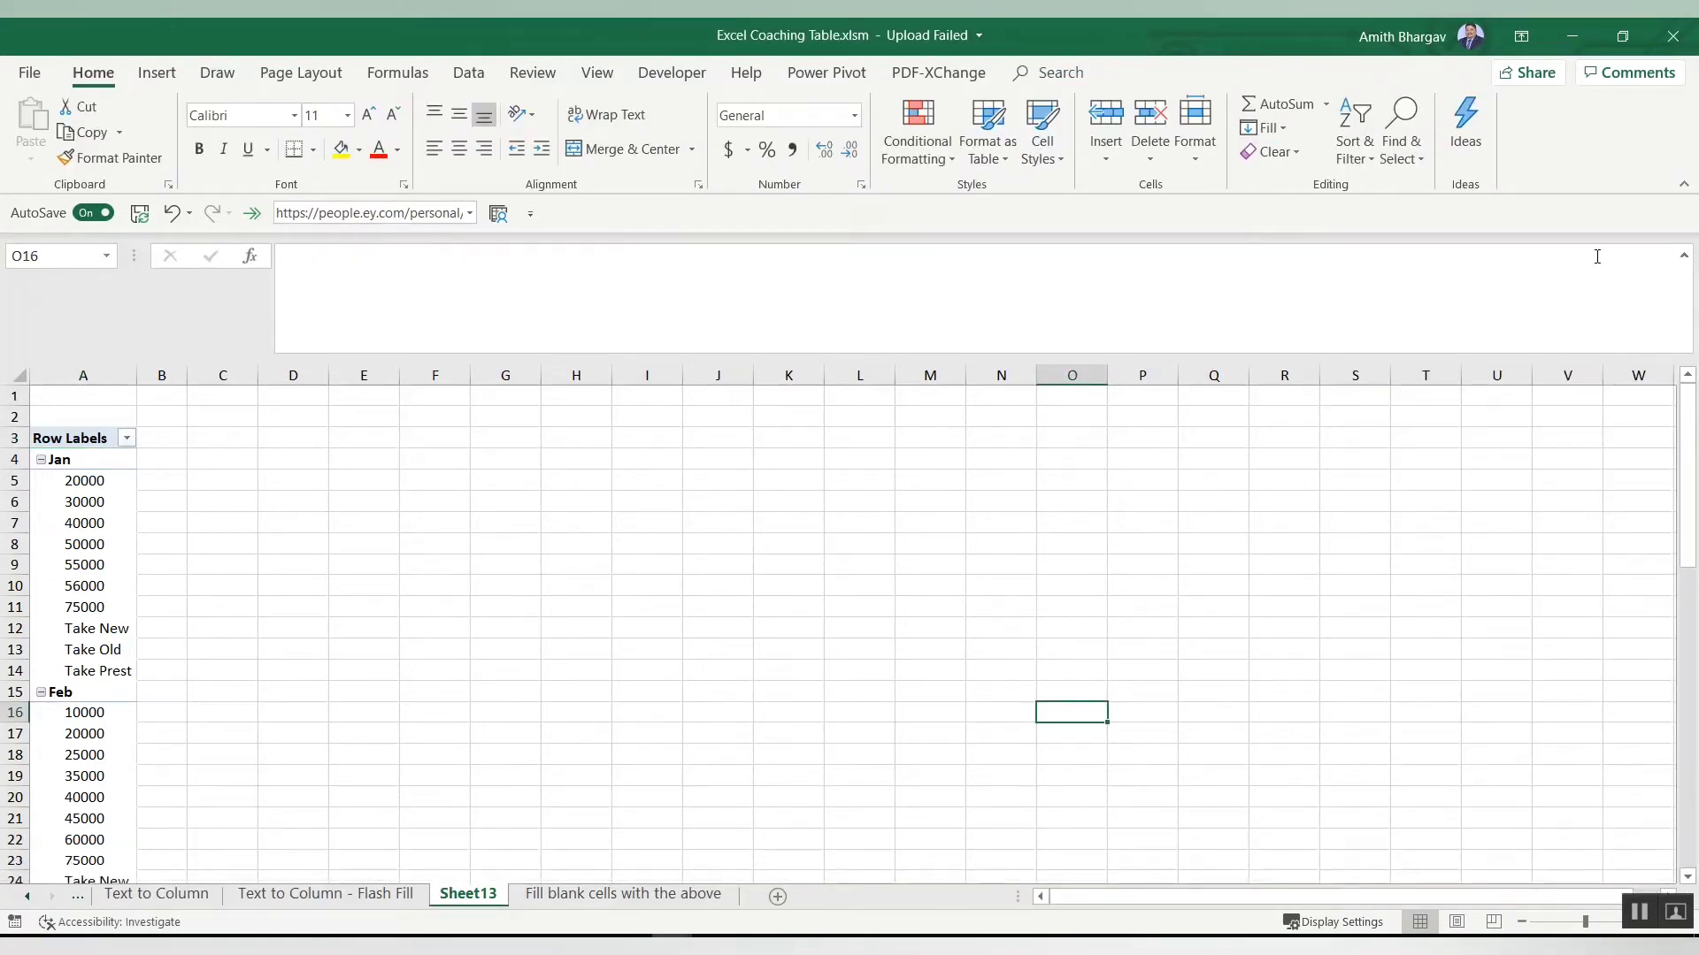
pyautogui.click(91, 653)
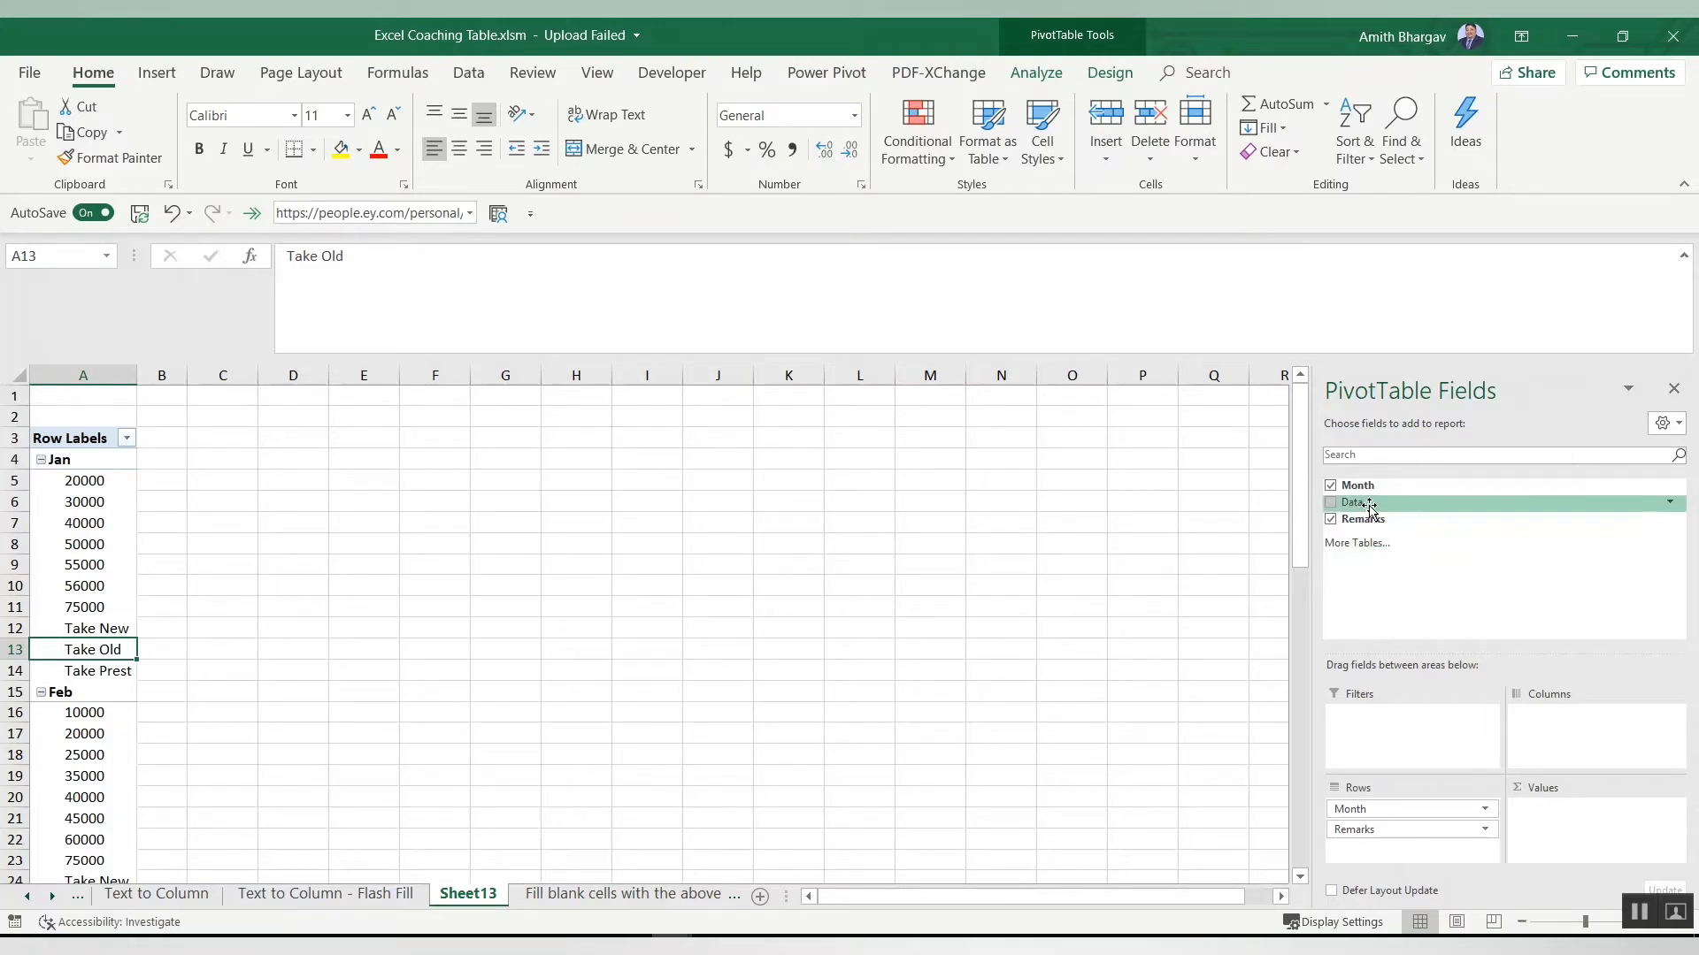
# Step: Try Remarks in the Columns area and then as a count in Values
pyautogui.moveTo(1371, 510); pyautogui.dragTo(1551, 734)
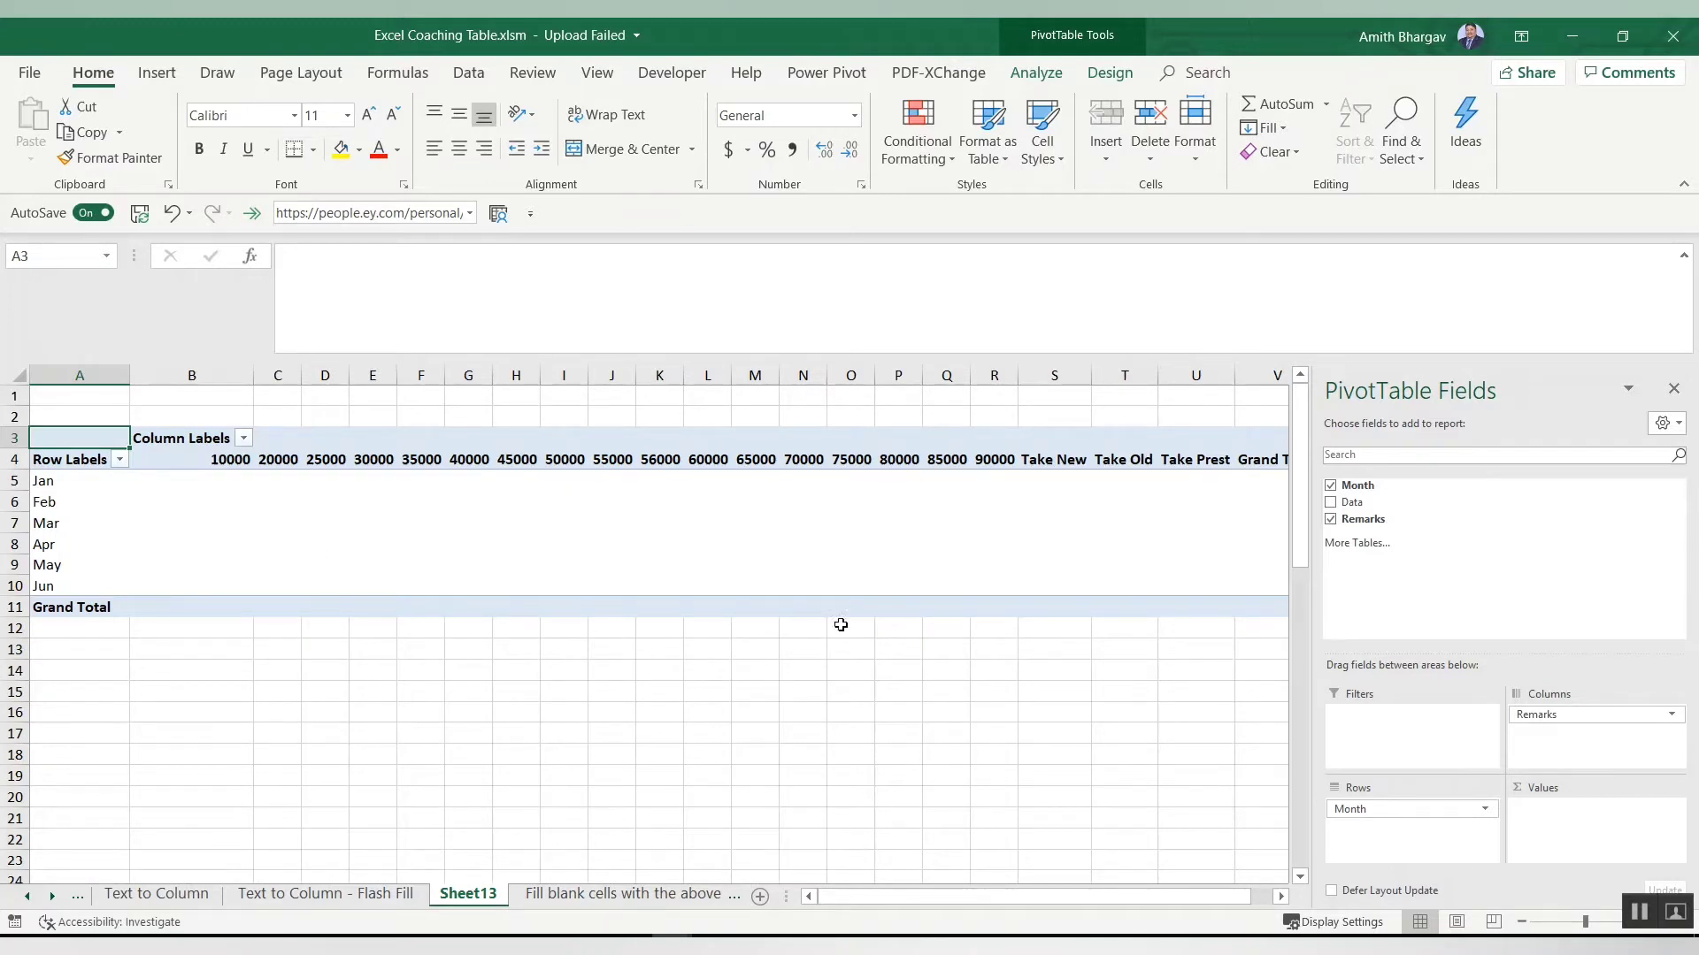
pyautogui.moveTo(1581, 721); pyautogui.dragTo(1588, 819)
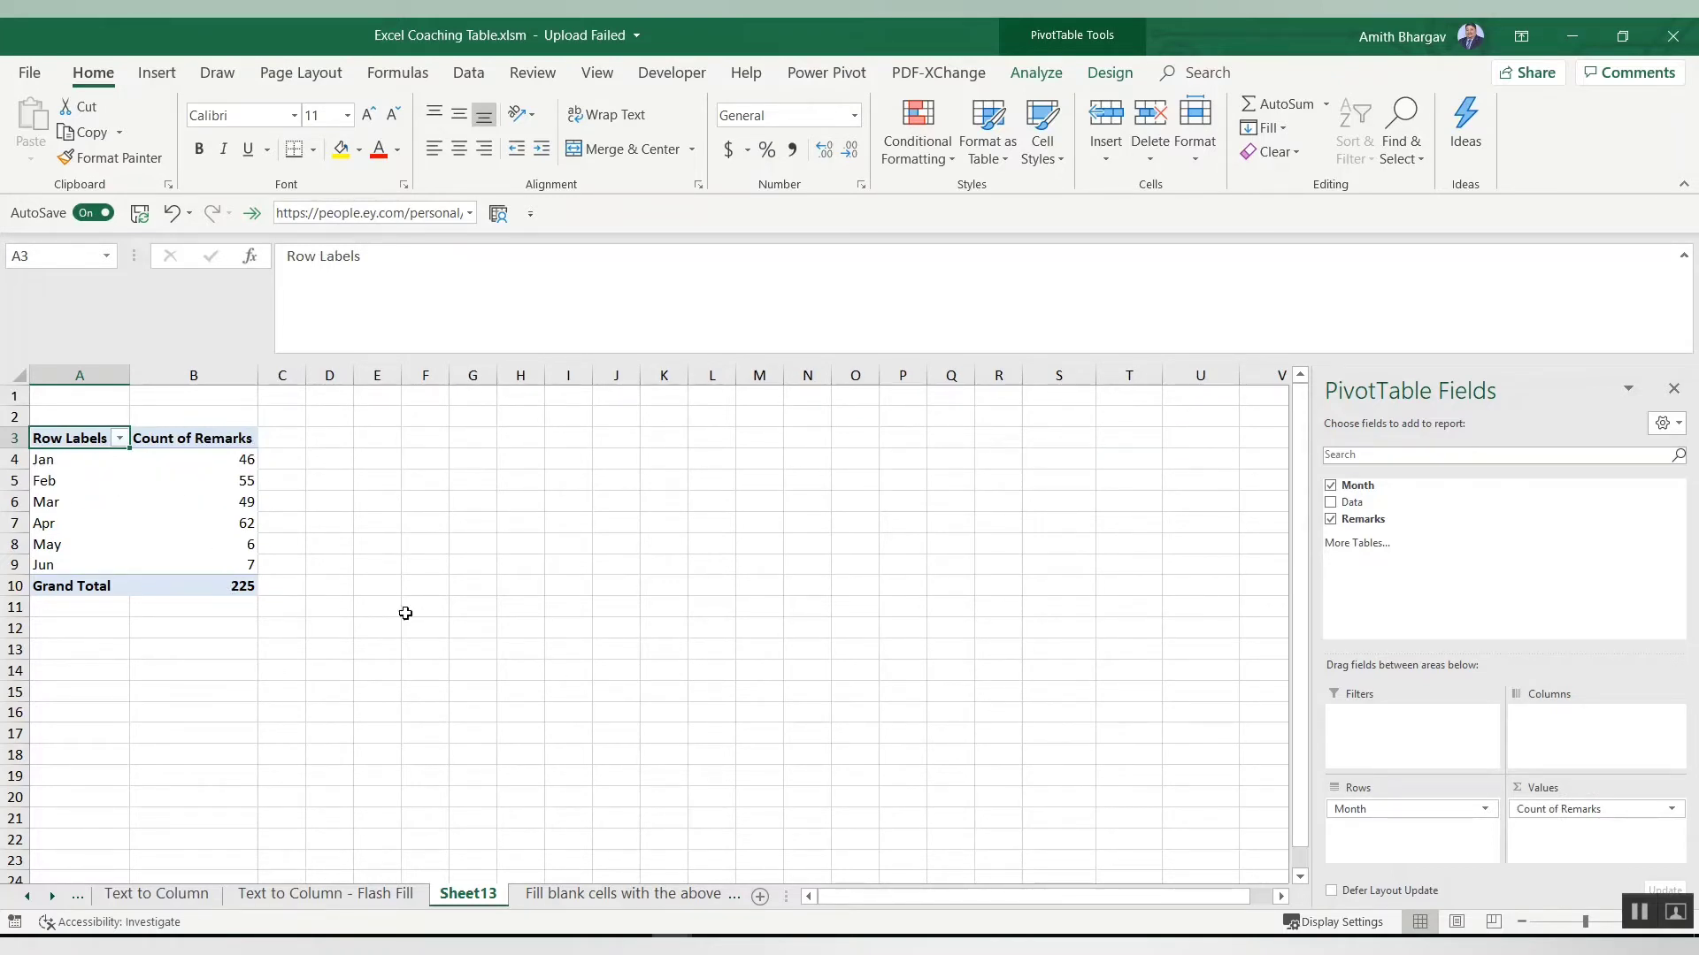
# Step: Move Remarks back into Rows under Month and add the Data field to Values as a count
pyautogui.moveTo(1592, 808); pyautogui.dragTo(1453, 847)
pyautogui.moveTo(1352, 502); pyautogui.dragTo(1584, 847)
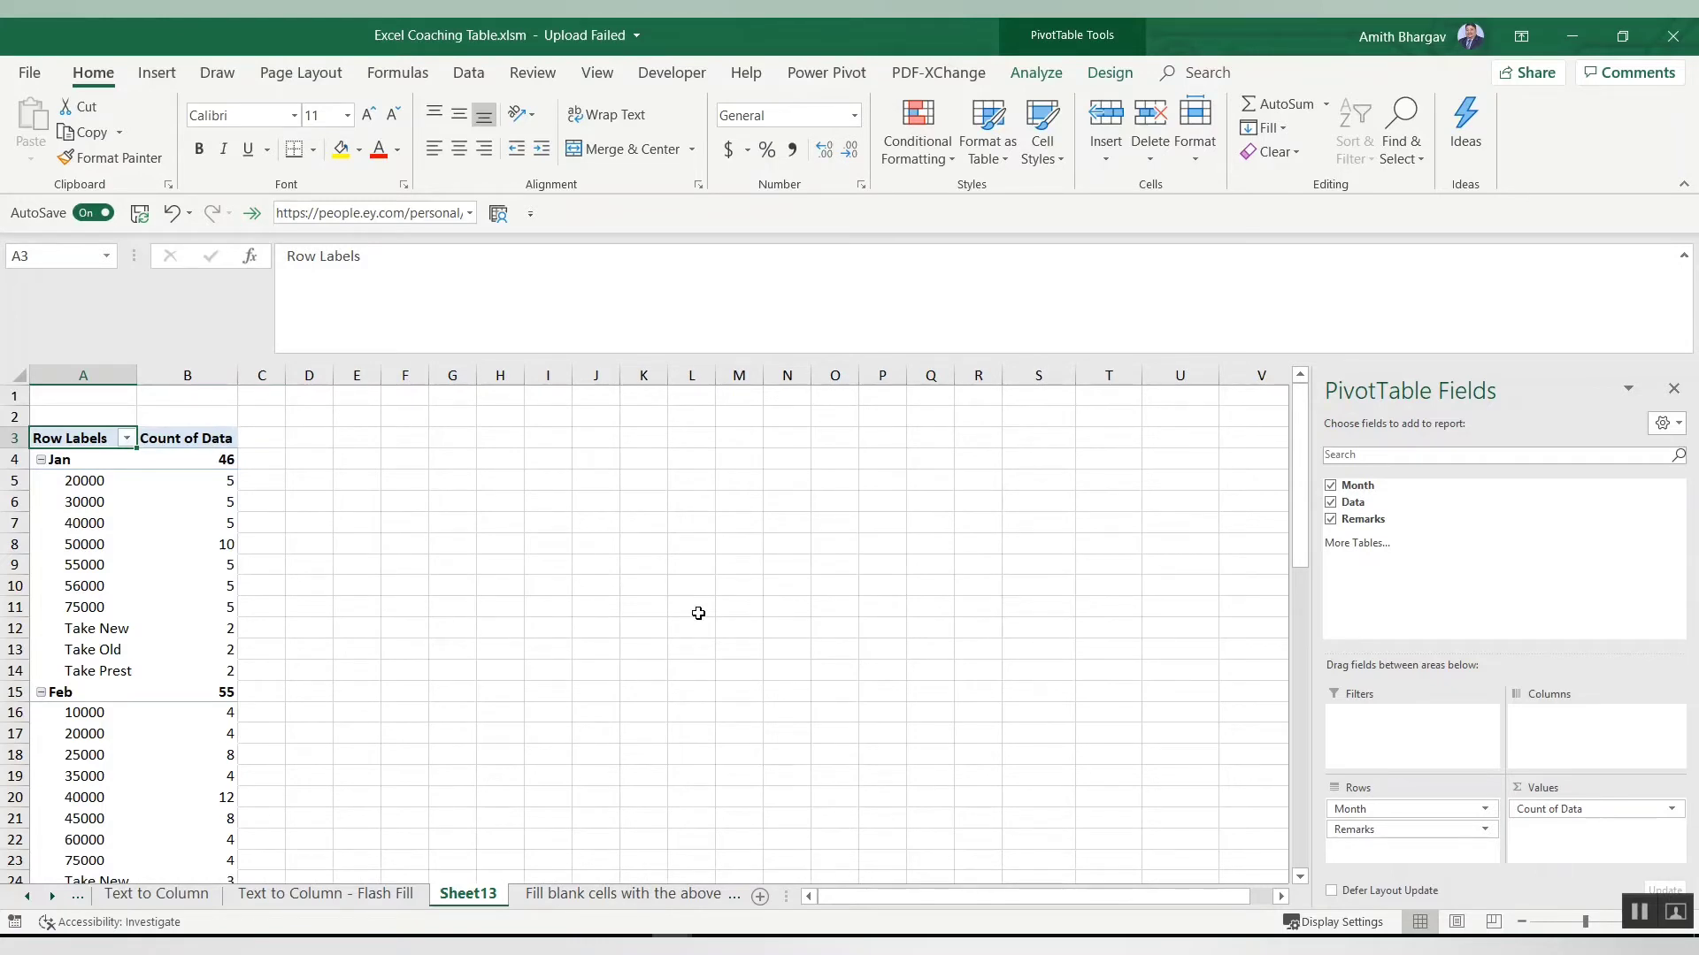
pyautogui.click(97, 593)
pyautogui.rightClick(97, 595)
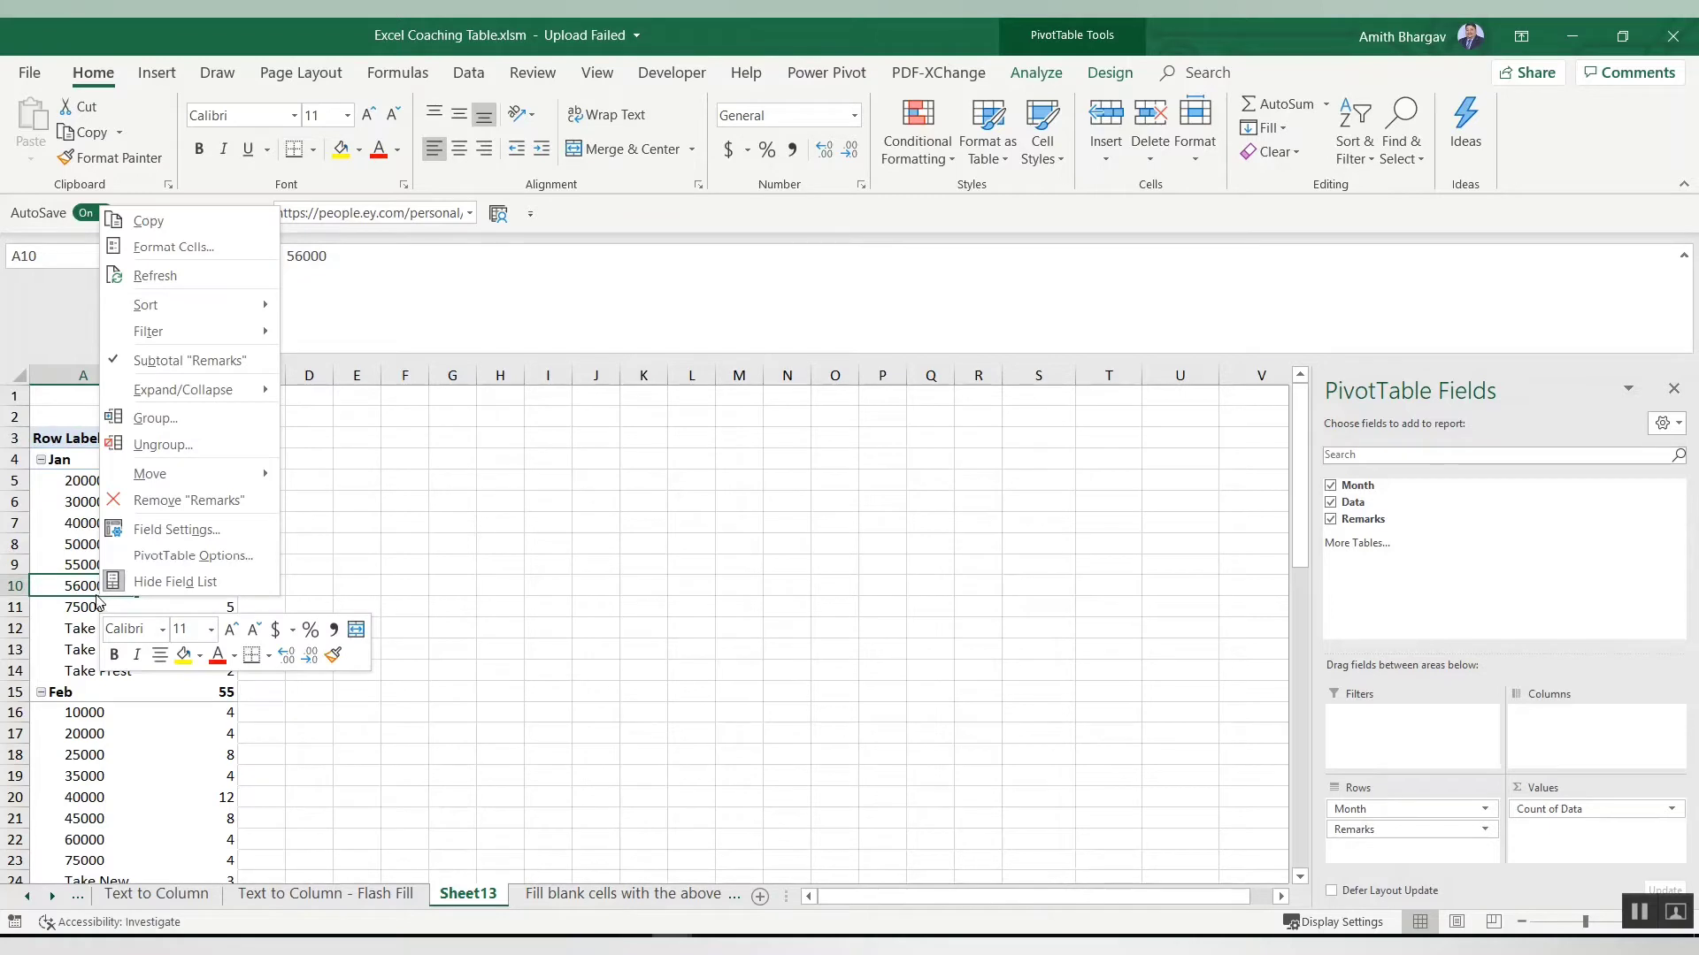
pyautogui.click(162, 555)
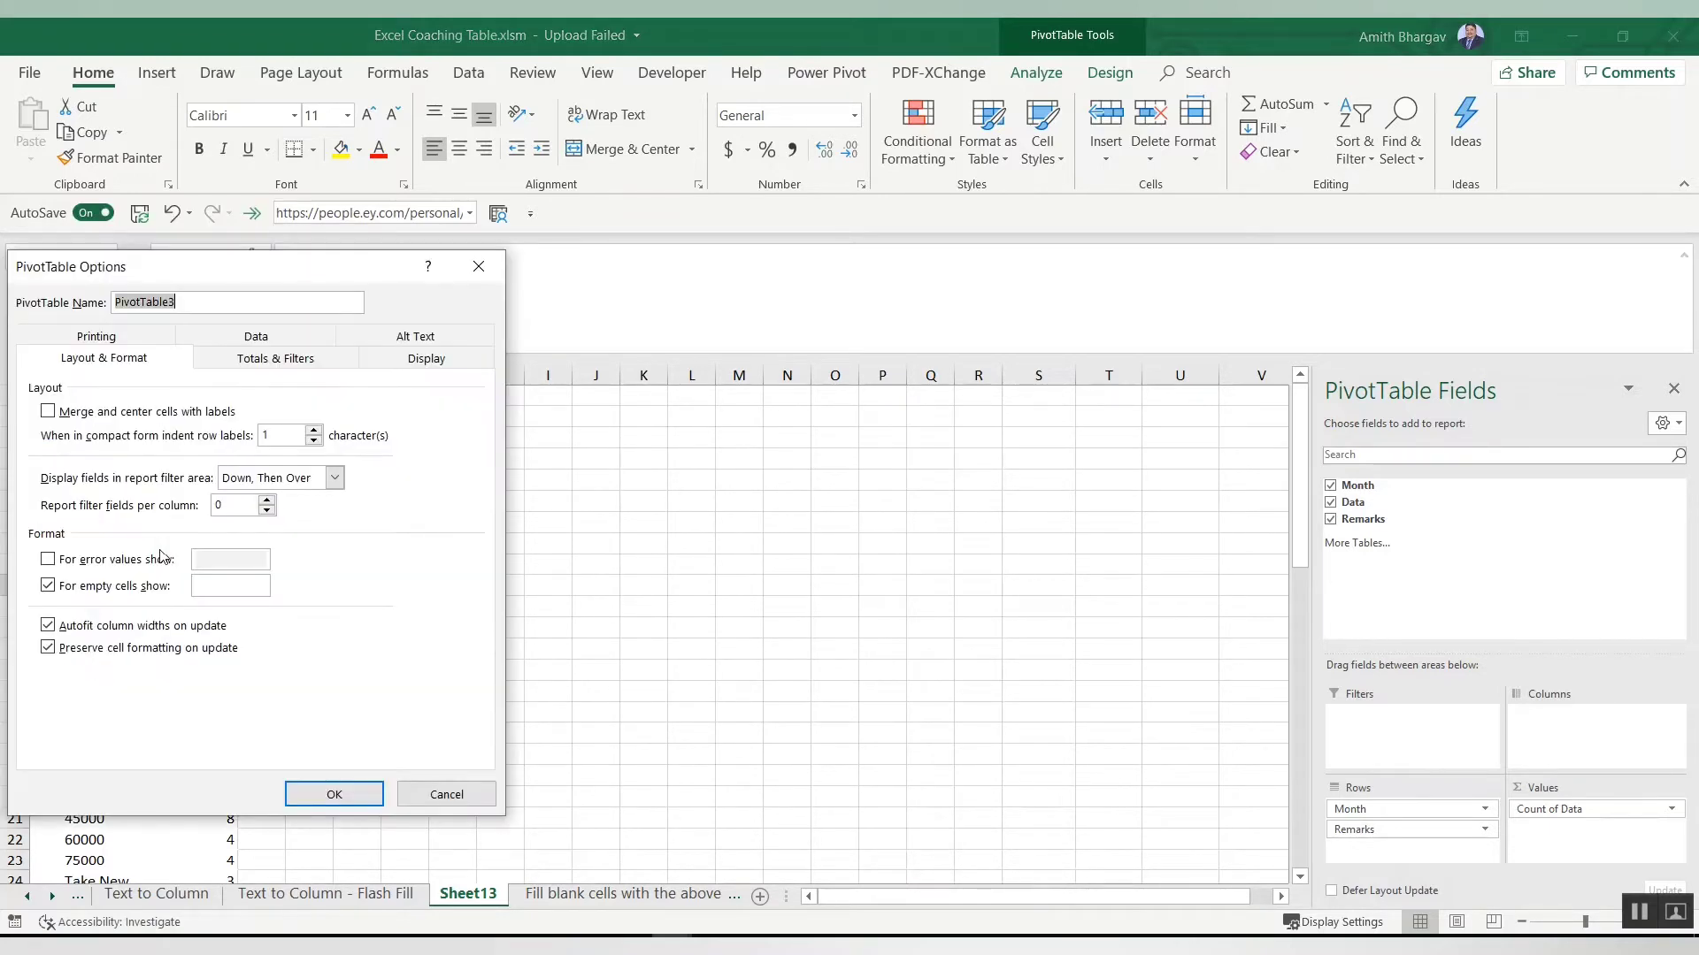
pyautogui.click(482, 276)
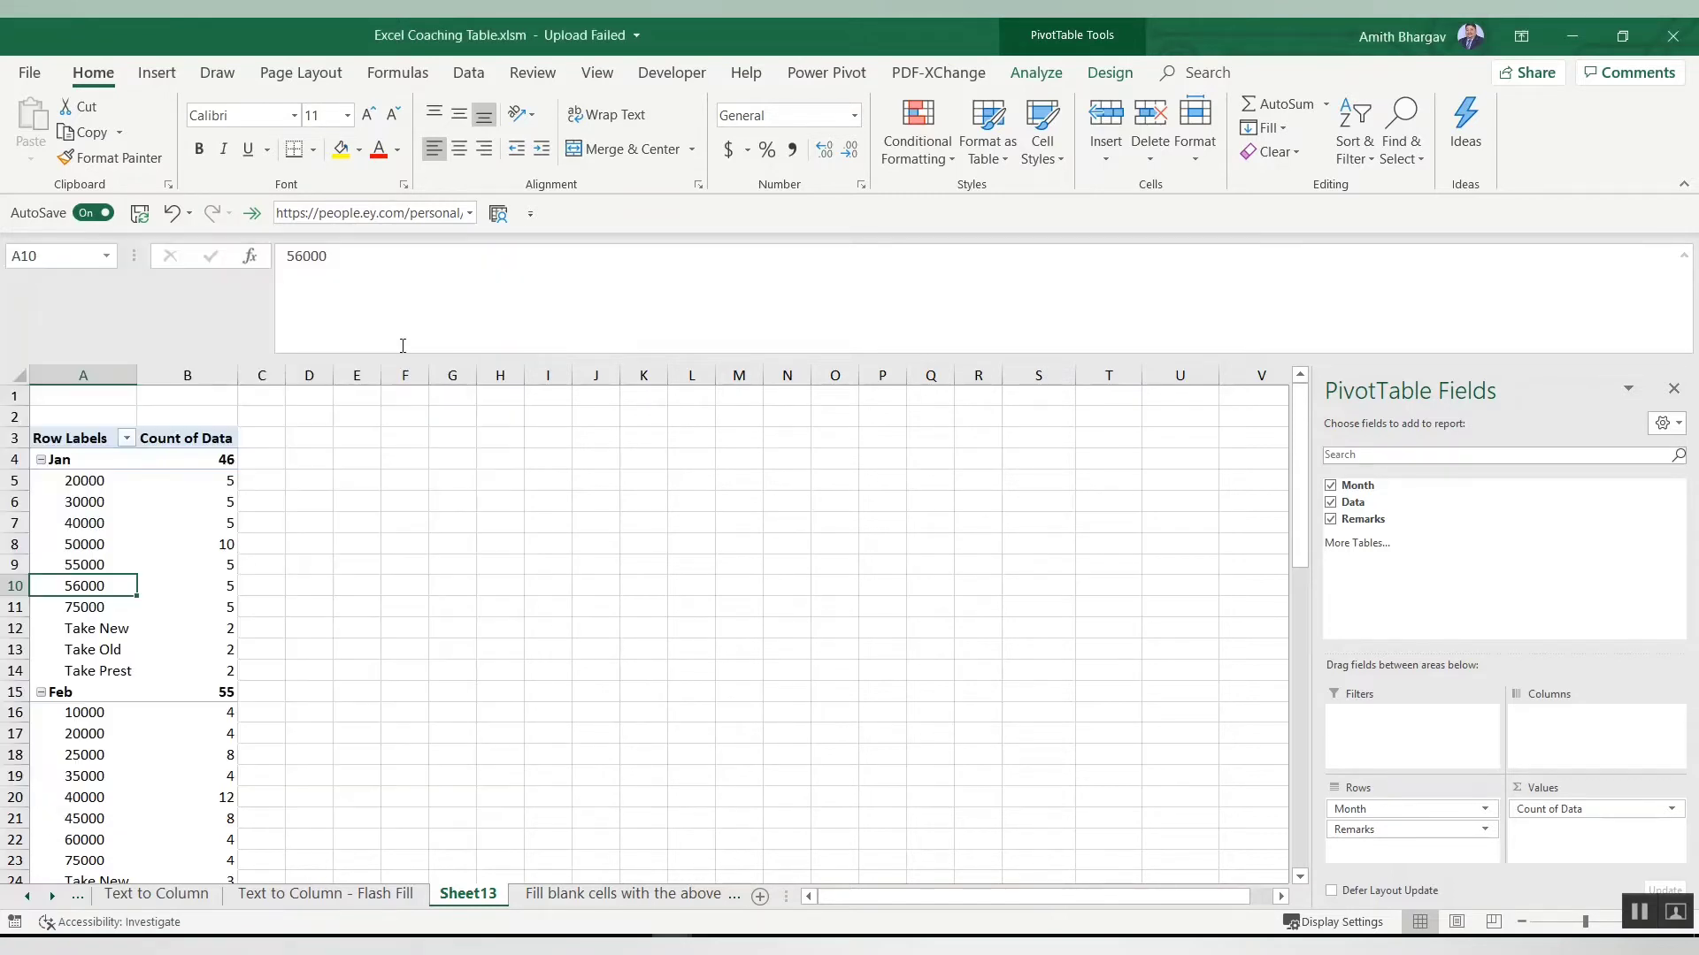
# Step: Turn on the classic PivotTable layout in the PivotTable Options display settings
pyautogui.rightClick(149, 547)
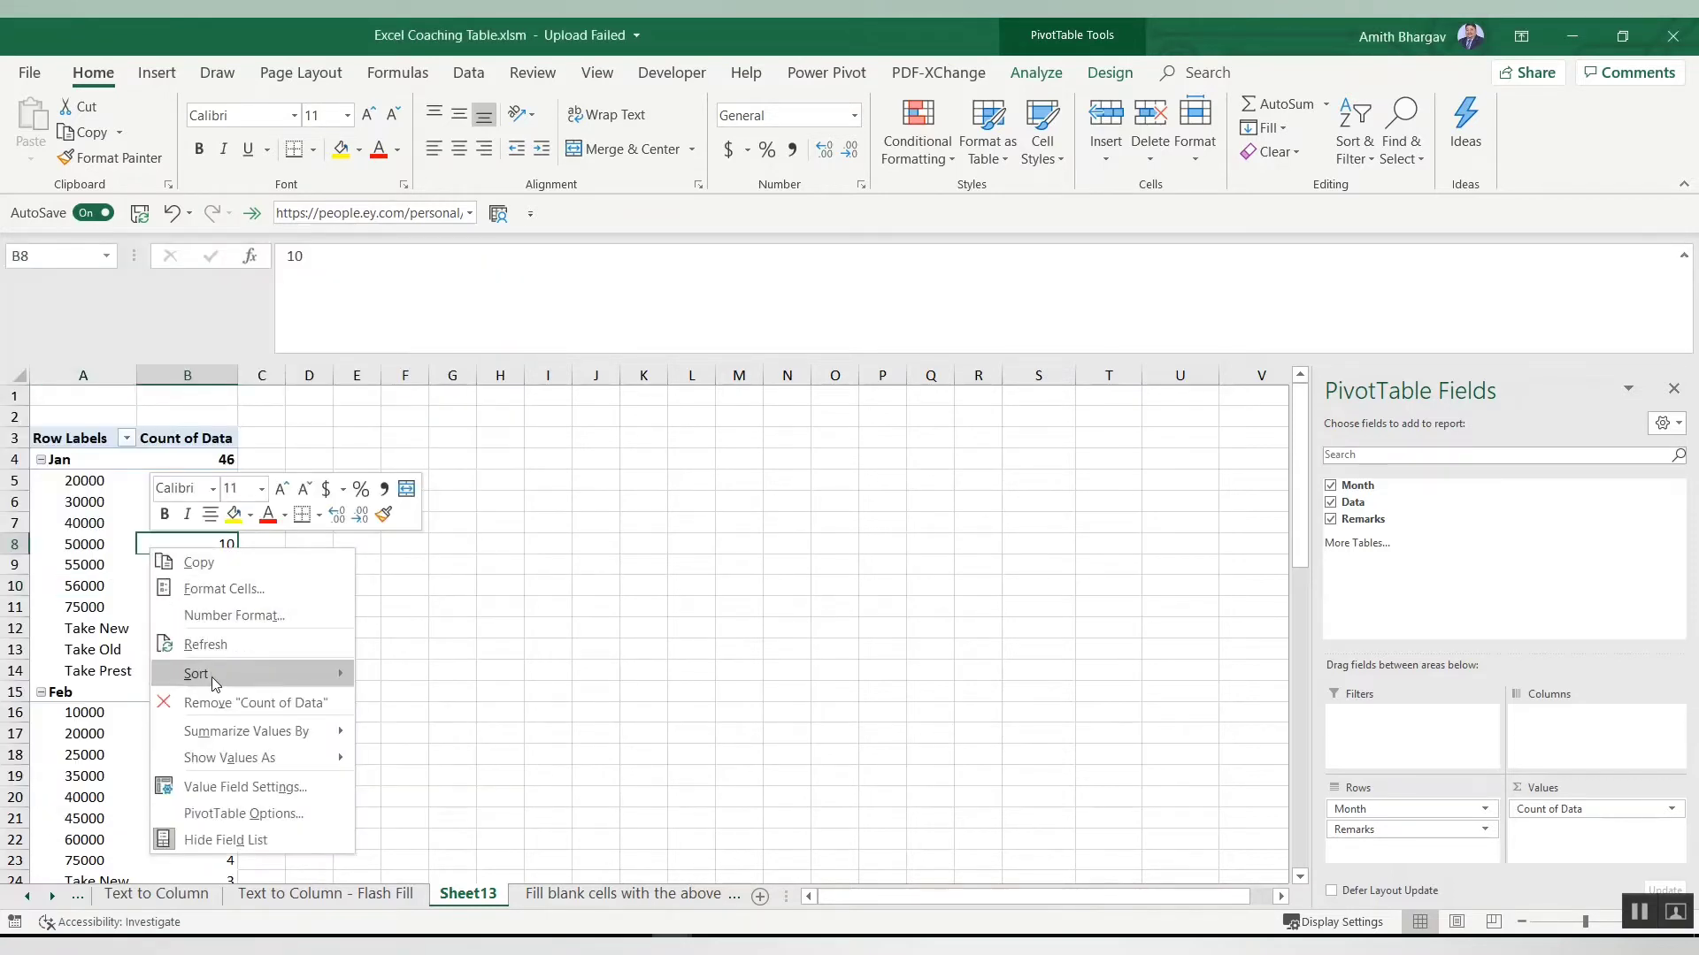
pyautogui.click(230, 813)
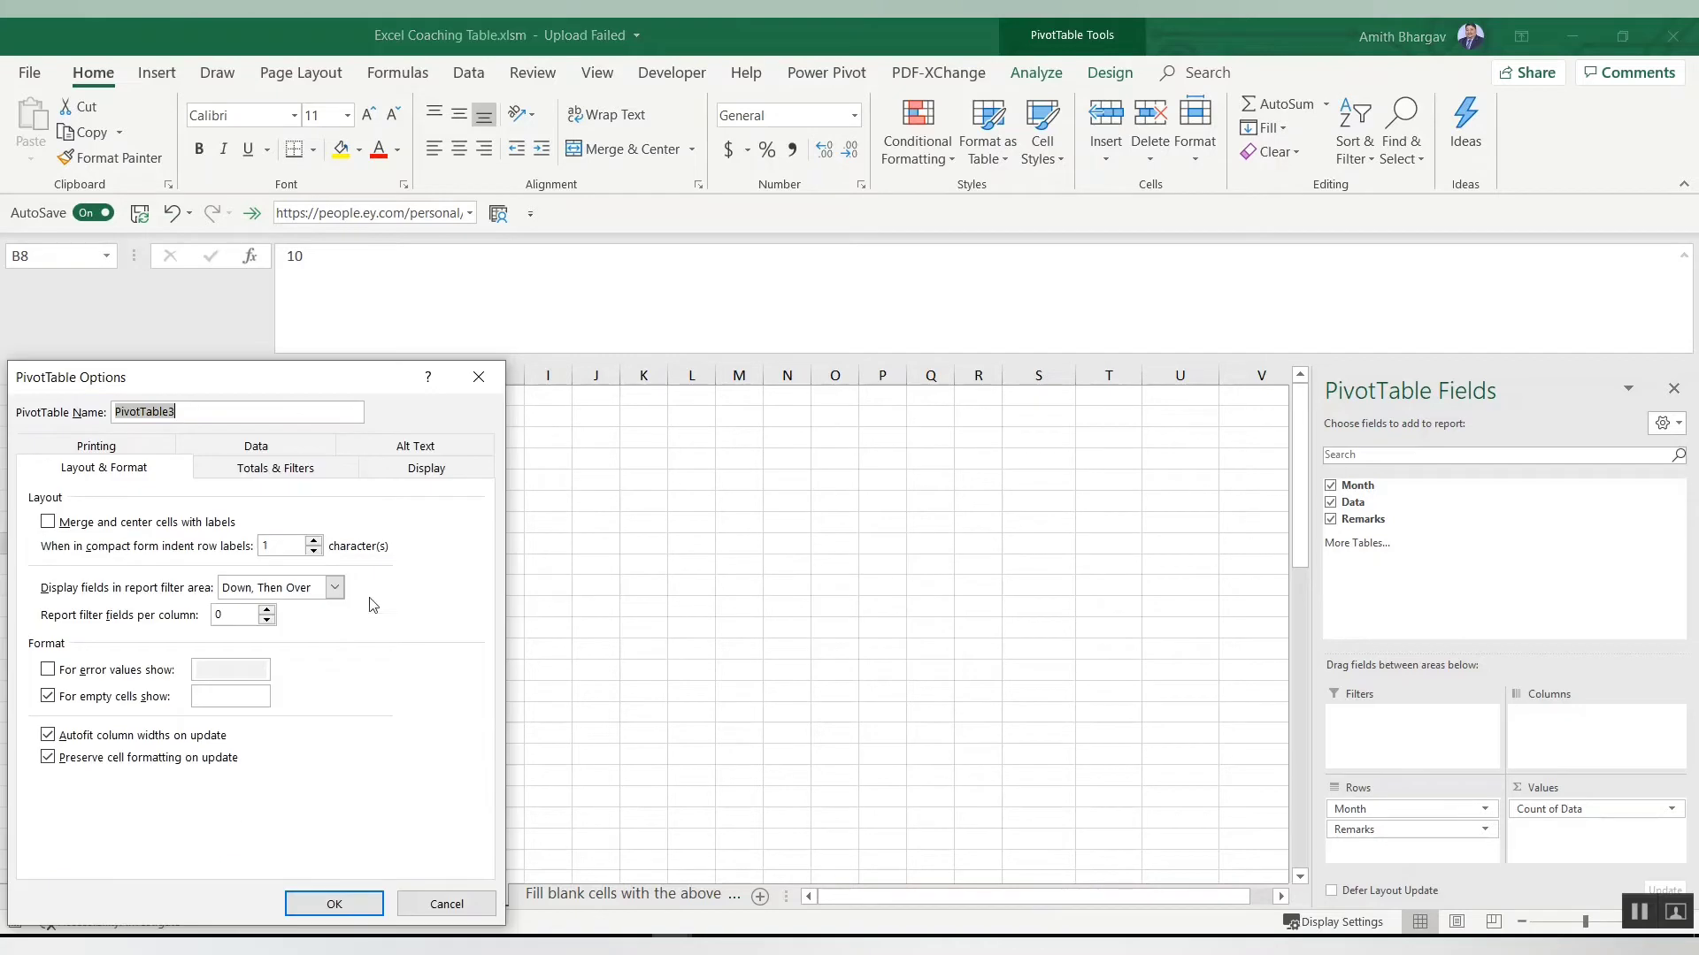
pyautogui.click(387, 475)
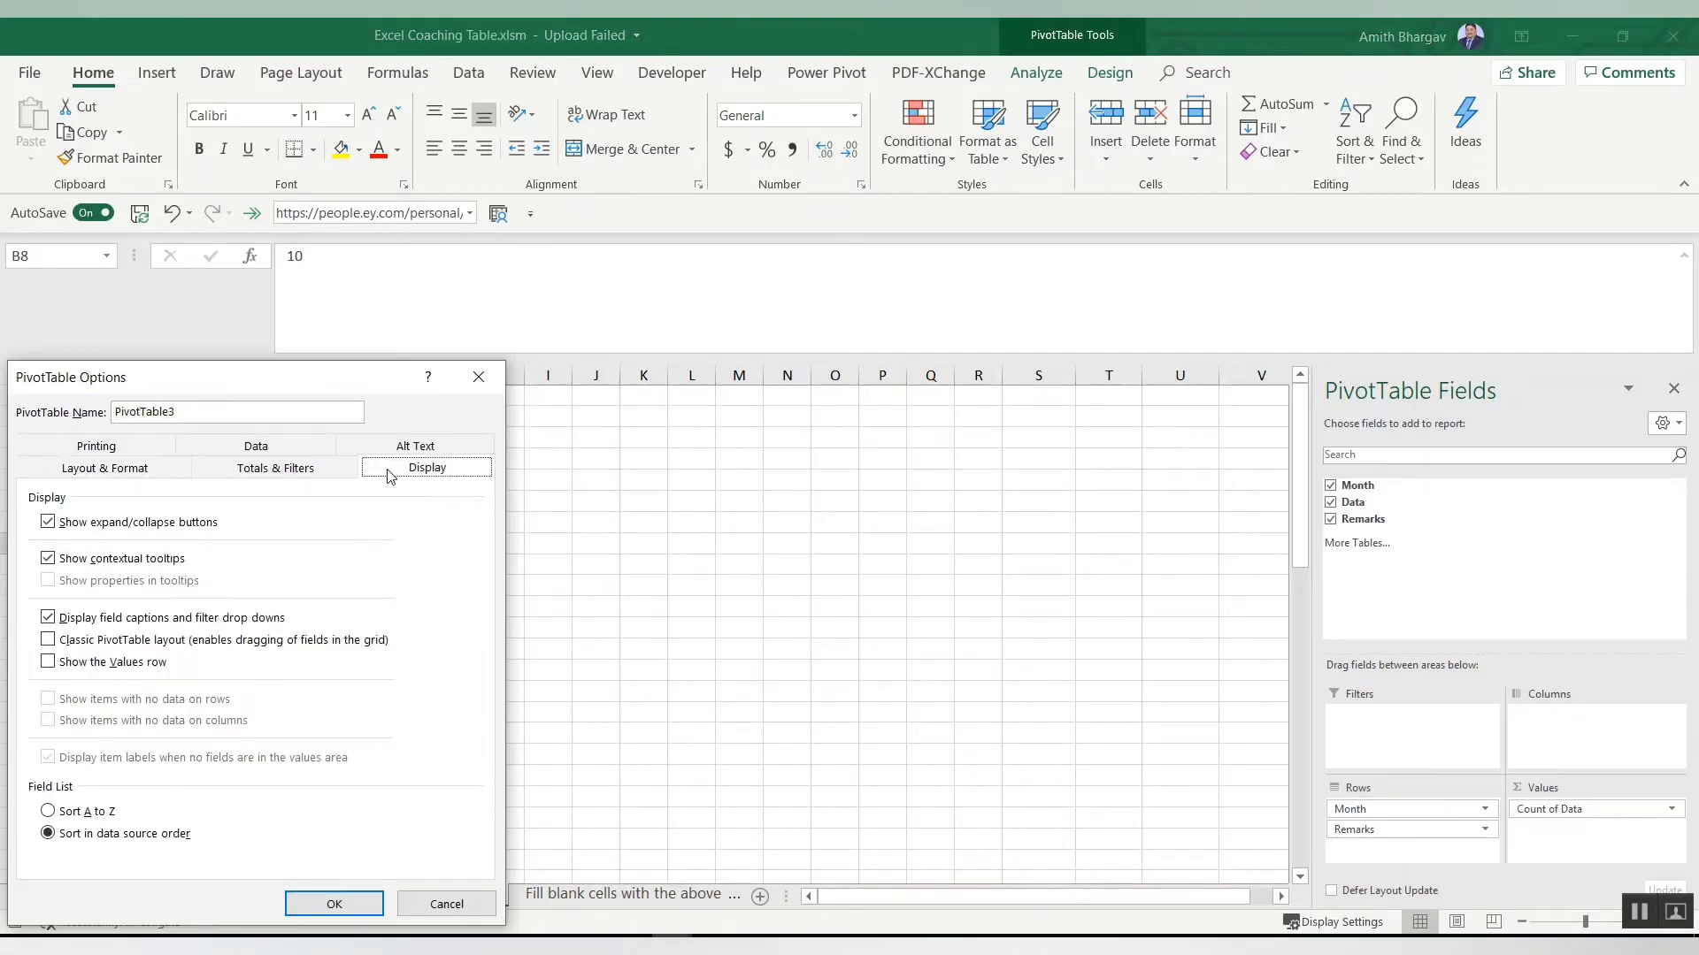
pyautogui.click(48, 642)
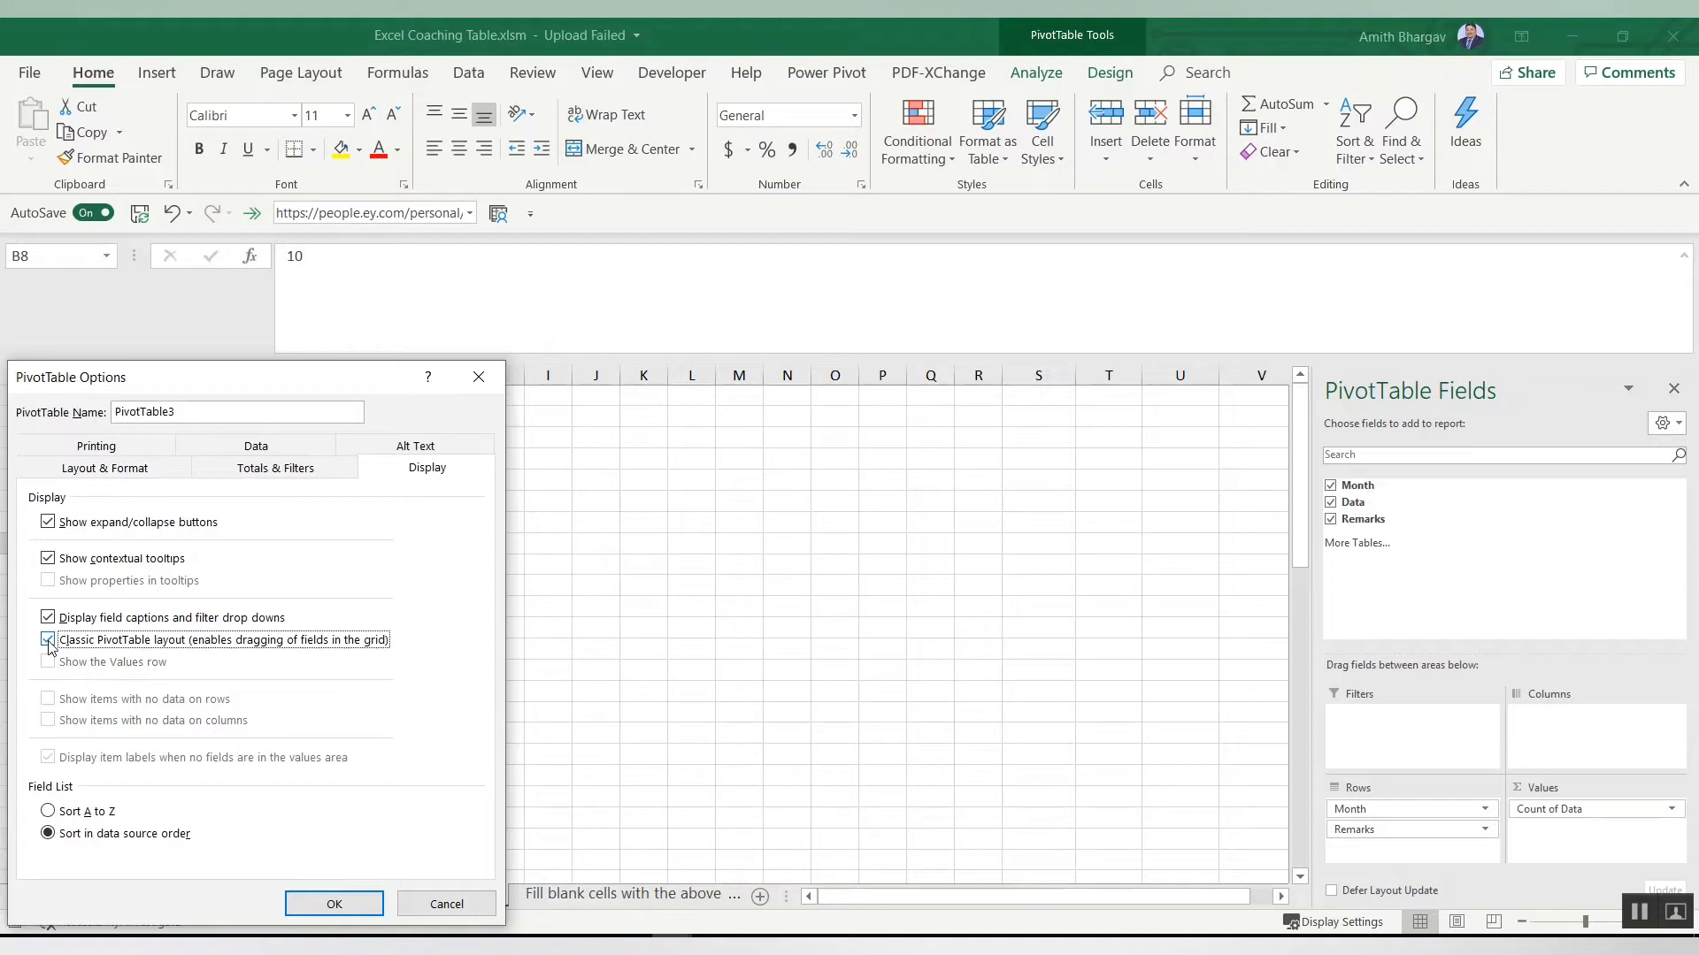
pyautogui.click(305, 908)
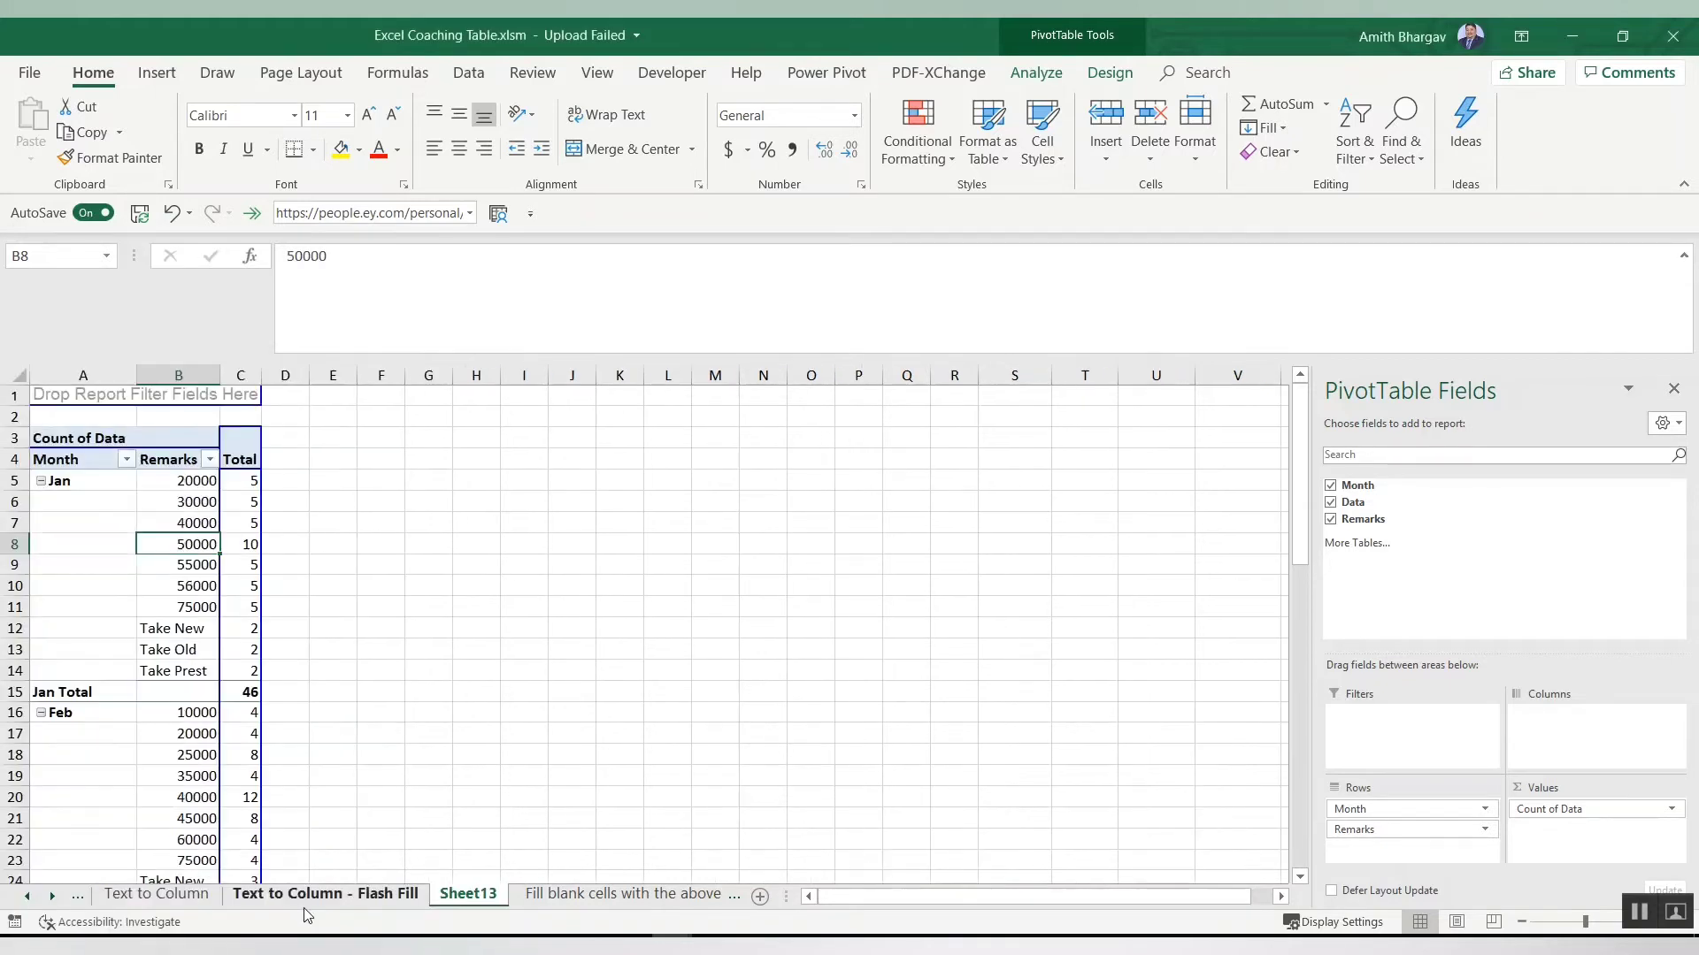
# Step: Select and copy the entire classic-layout pivot table
pyautogui.click(418, 660)
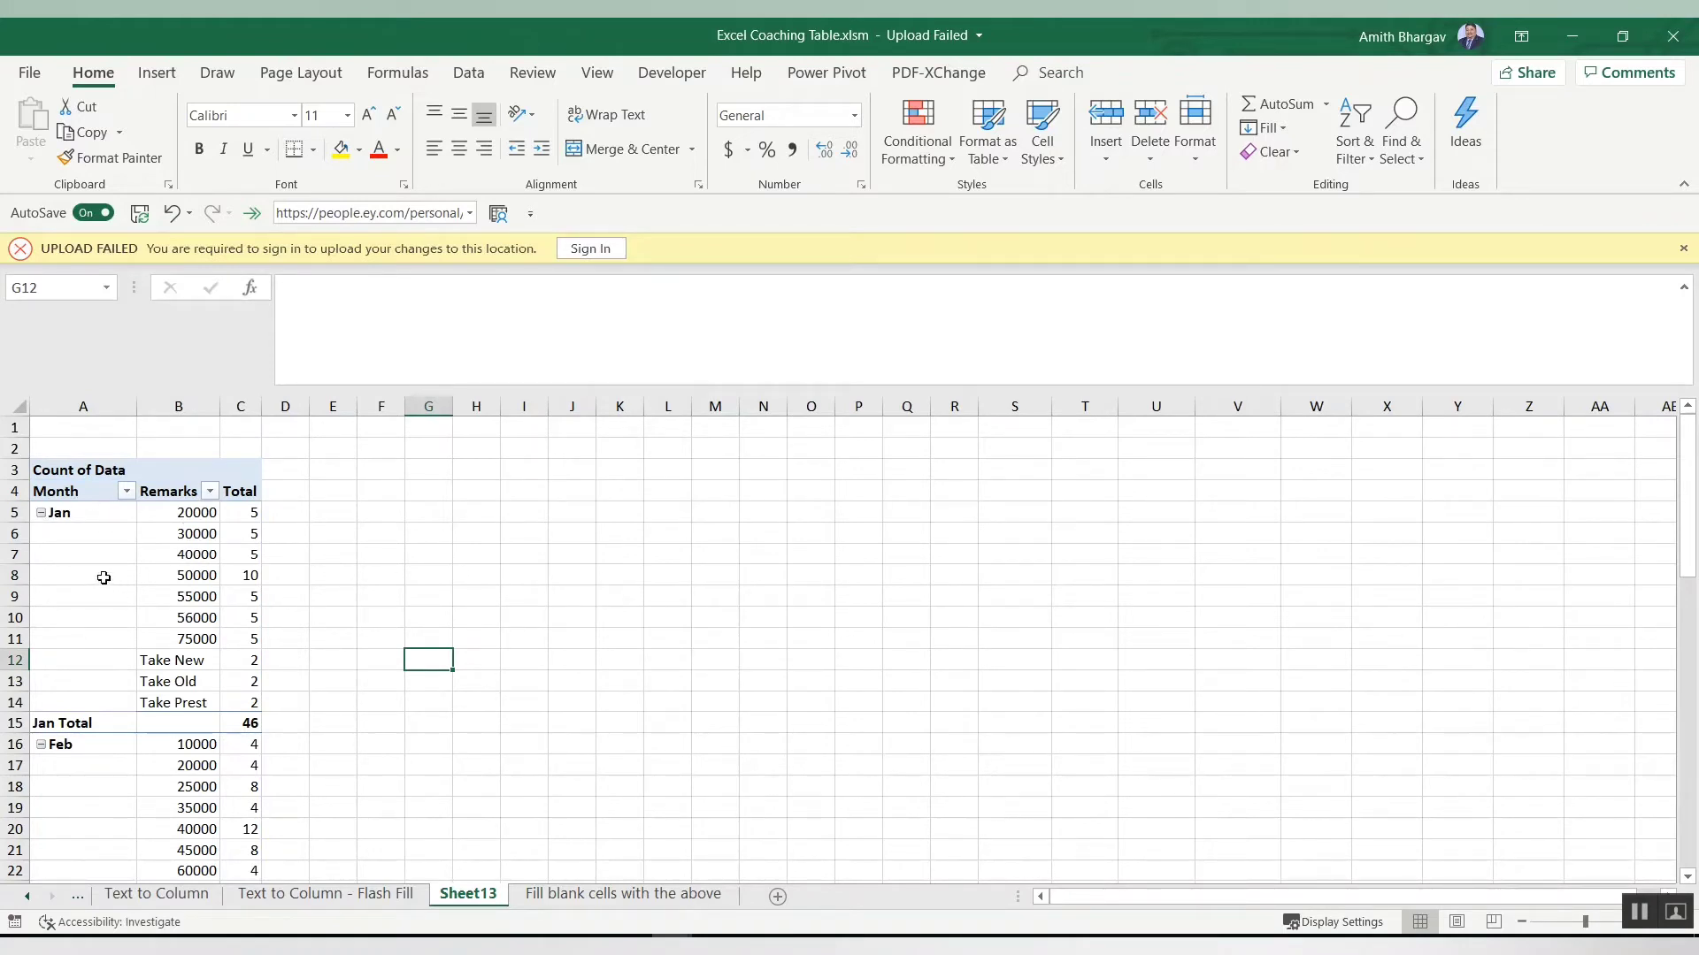
pyautogui.click(80, 535)
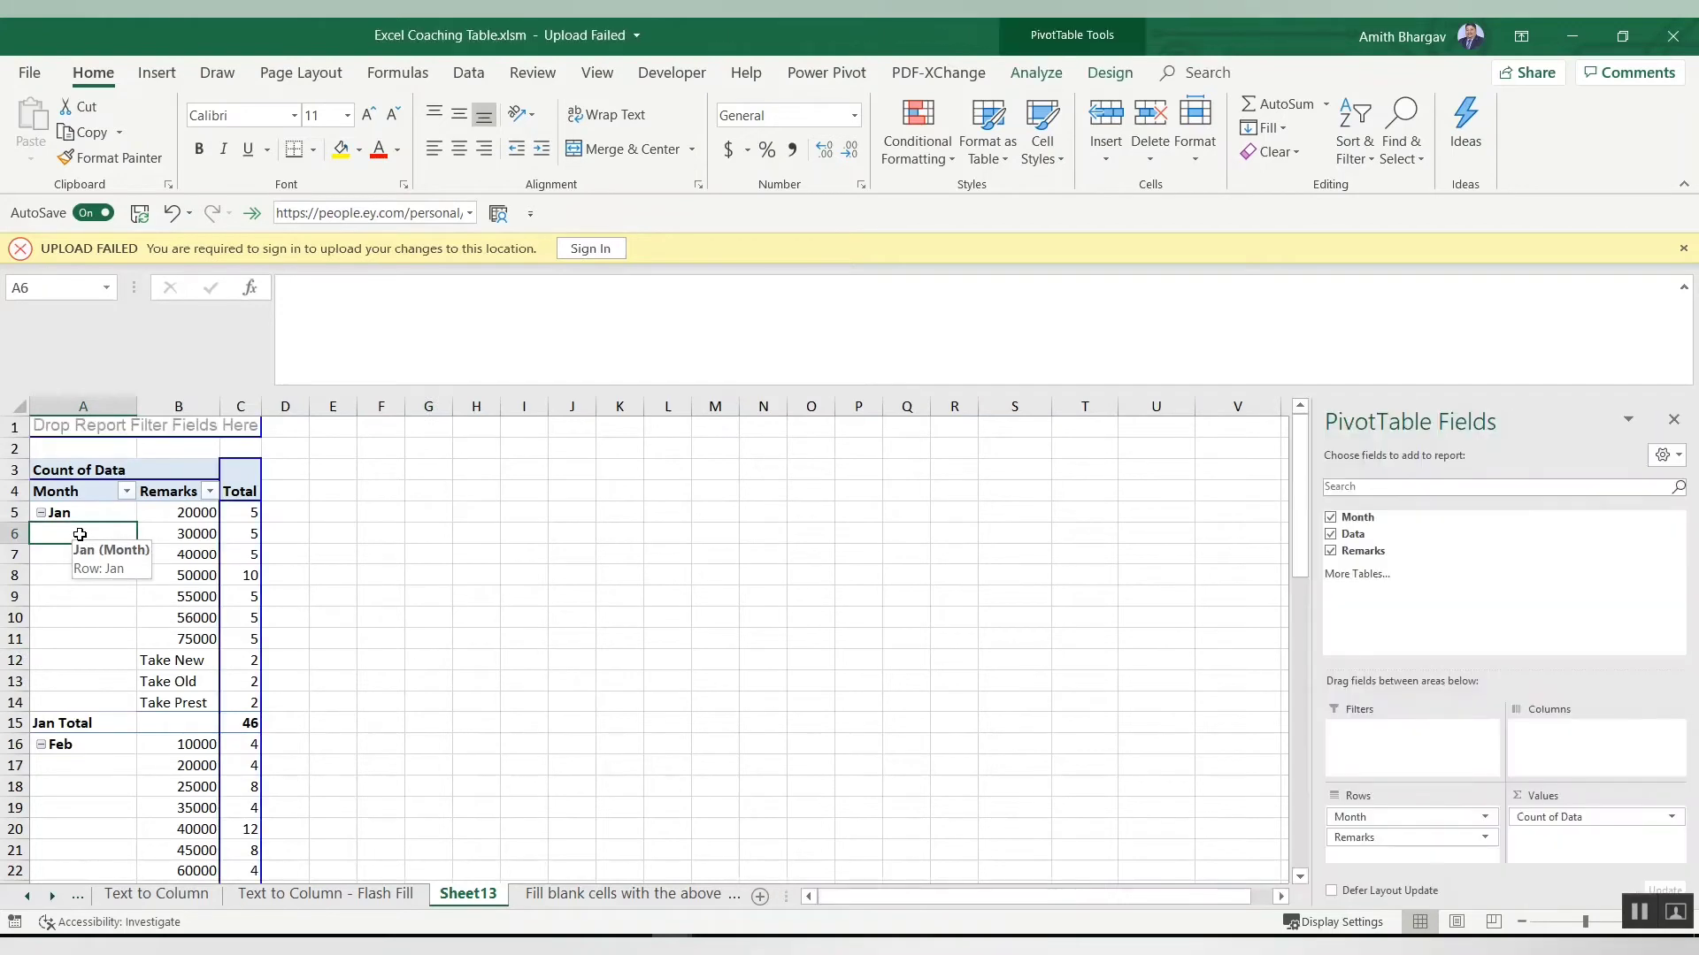
pyautogui.click(168, 535)
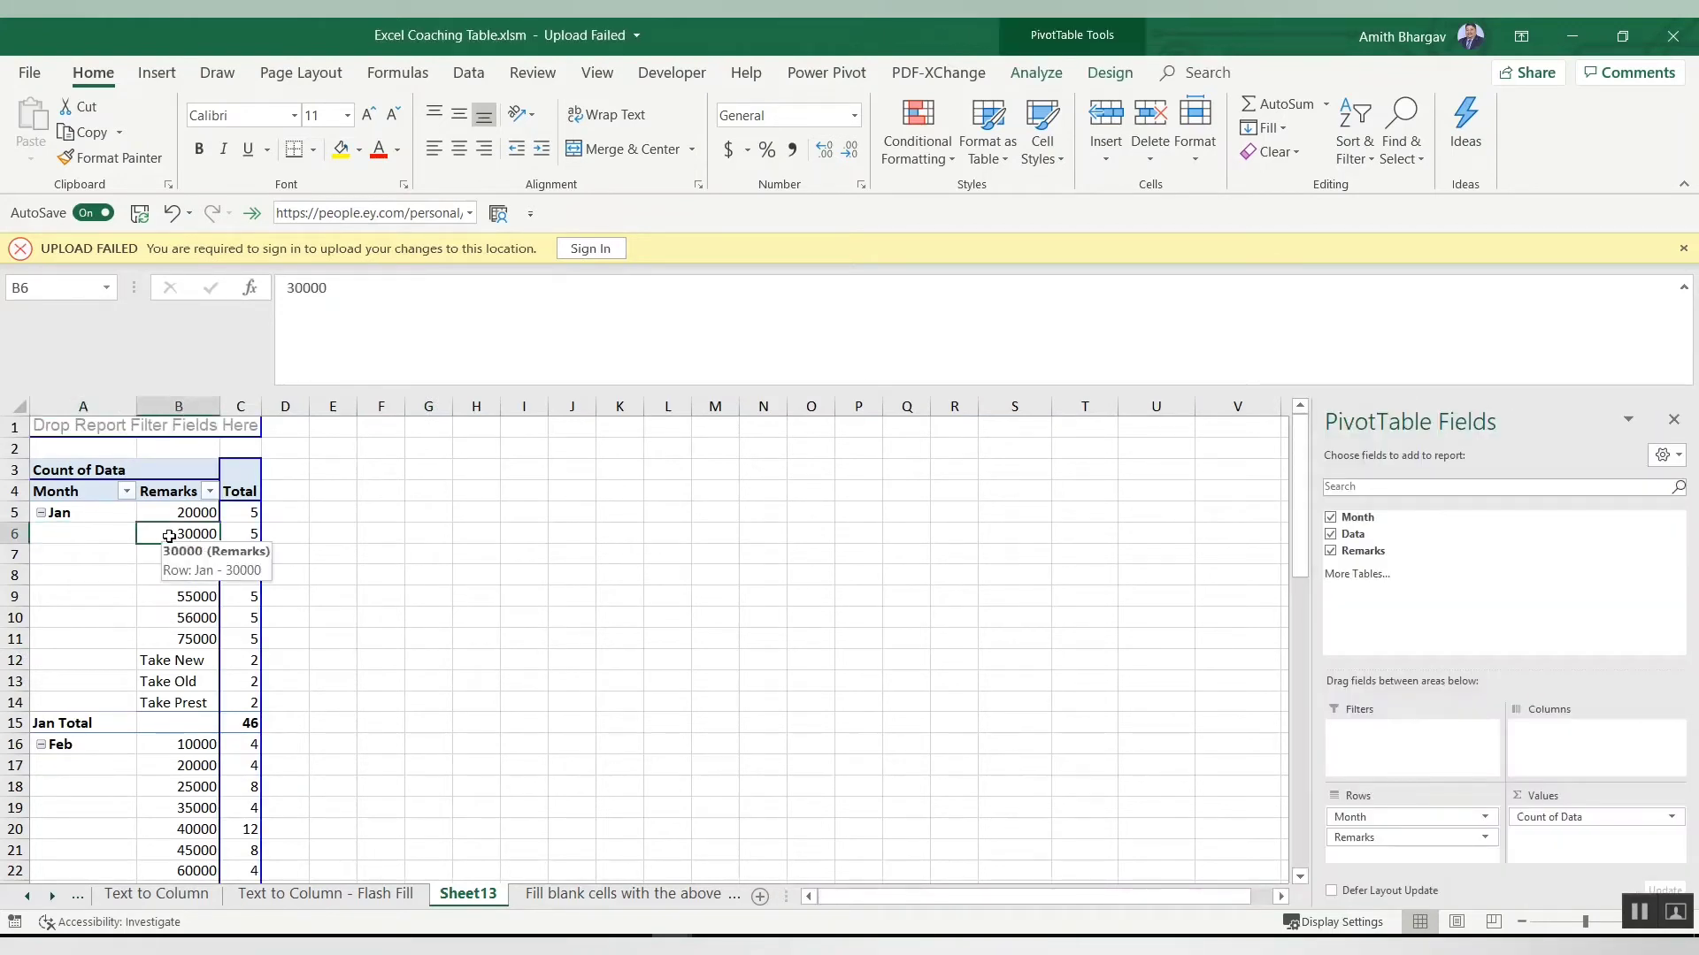
pyautogui.click(237, 535)
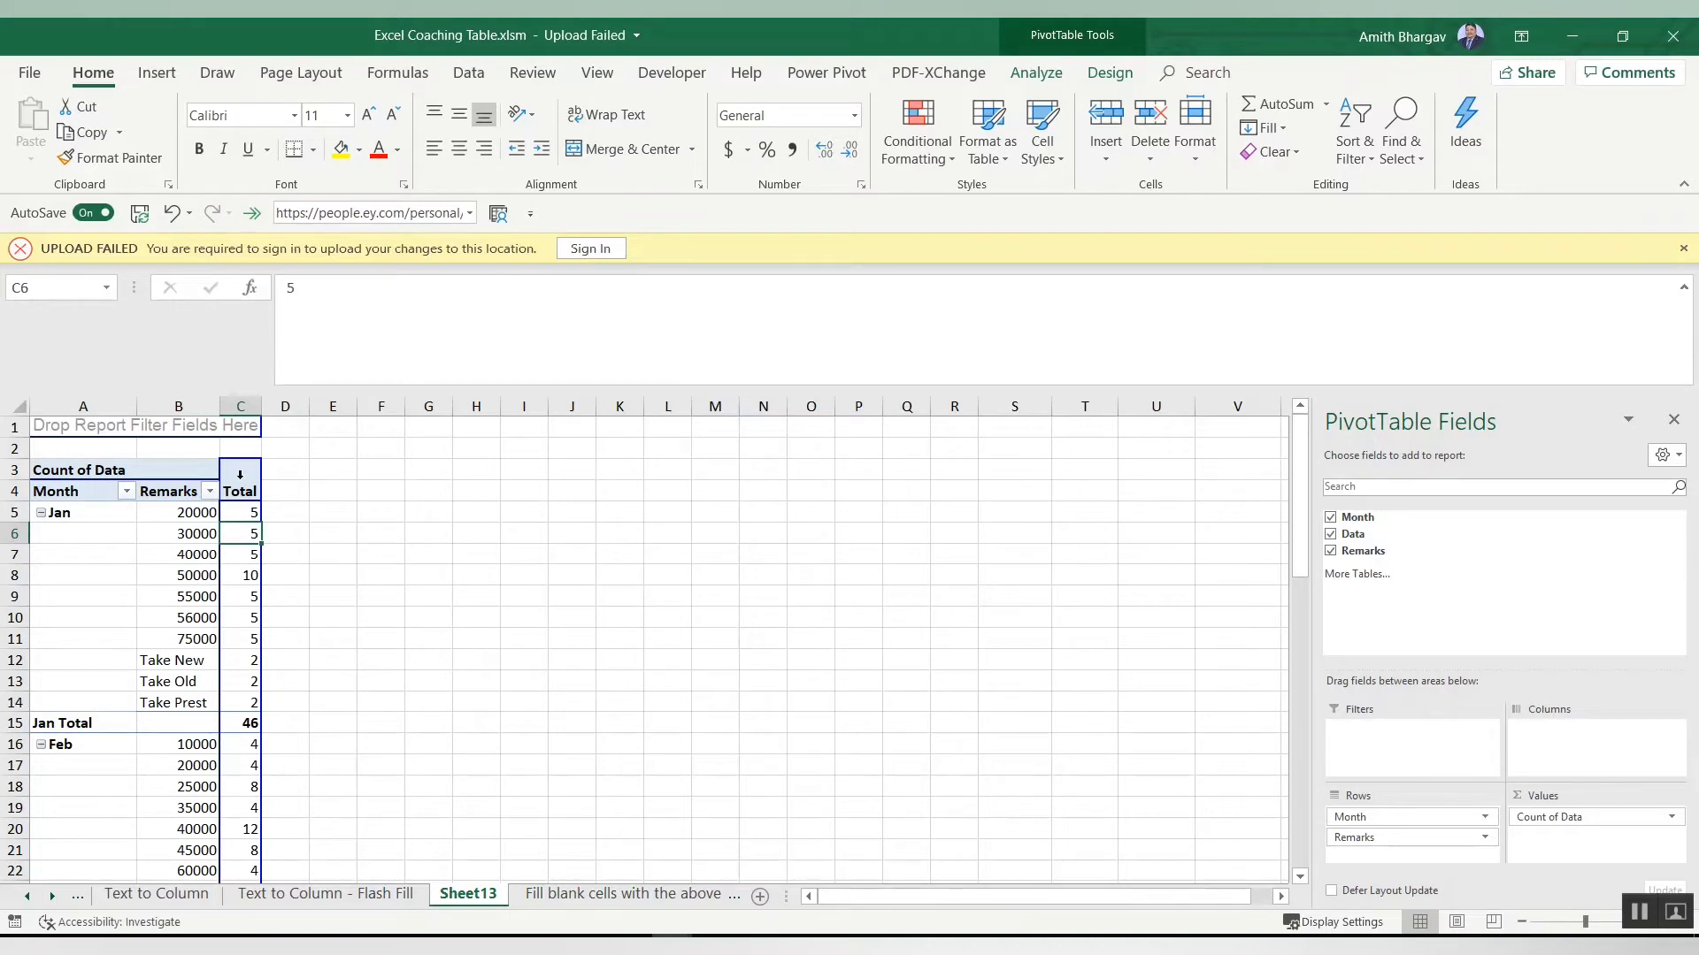
pyautogui.click(131, 571)
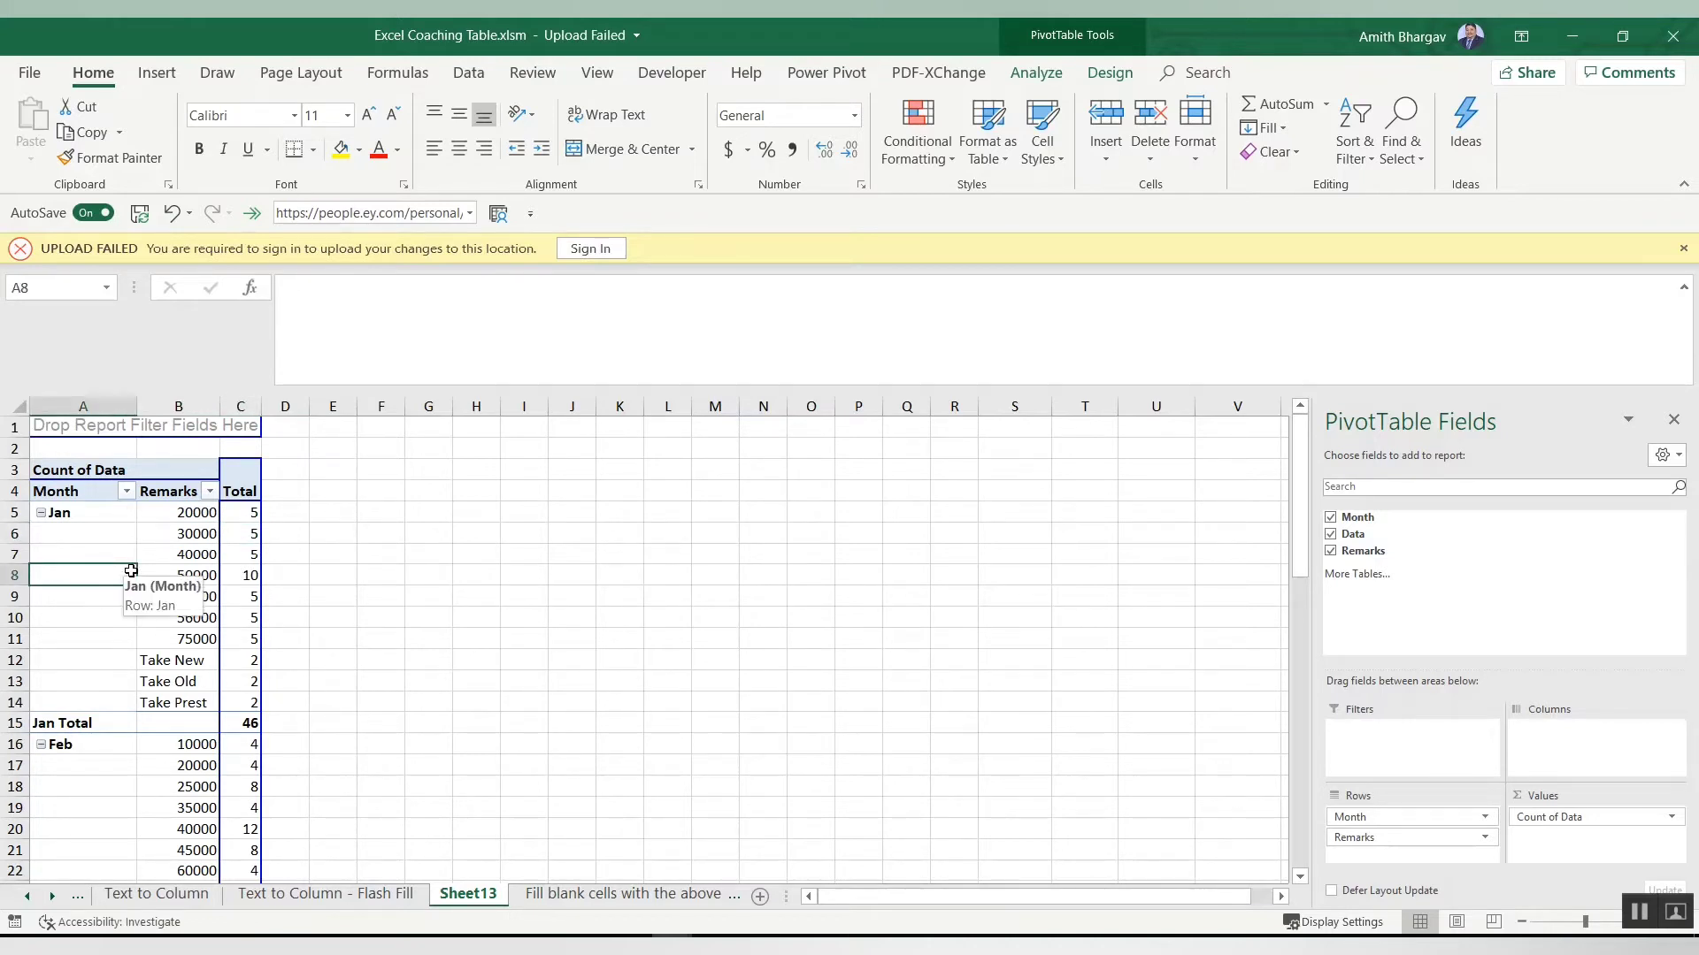
pyautogui.hotkey('ctrl', 'a')
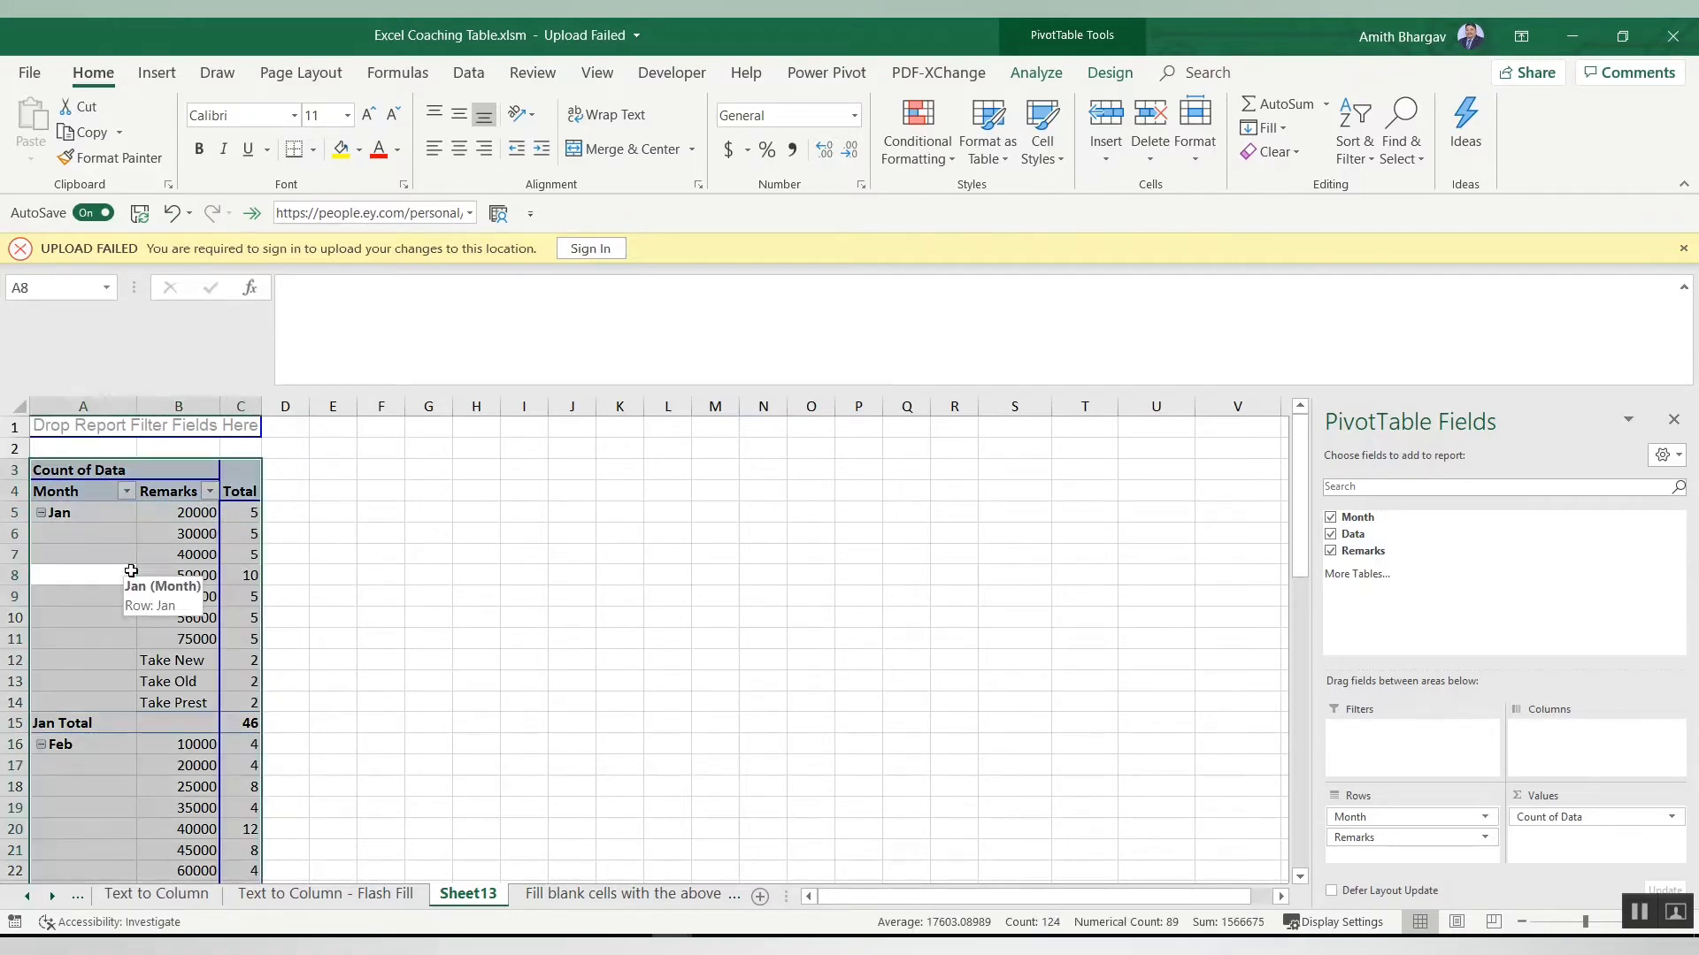
pyautogui.hotkey('ctrl', 'c')
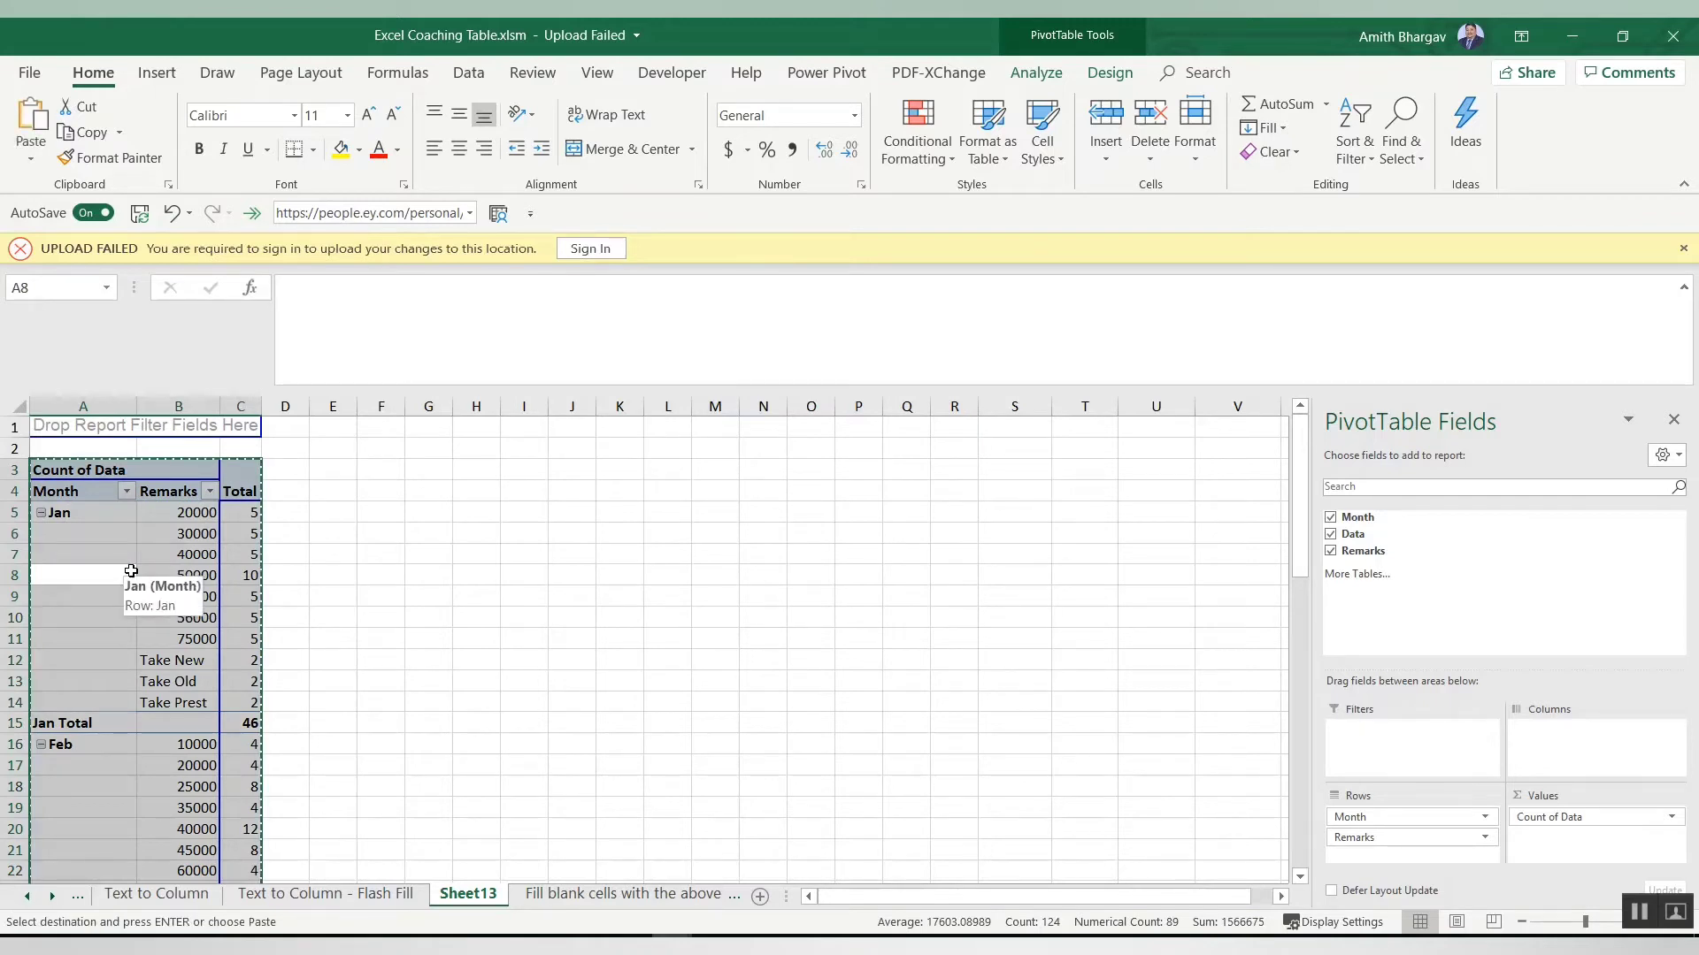
# Step: Paste the copied pivot table as values starting at cell H3
pyautogui.hotkey('ctrl', 'alt', 'v')
pyautogui.press('Escape')
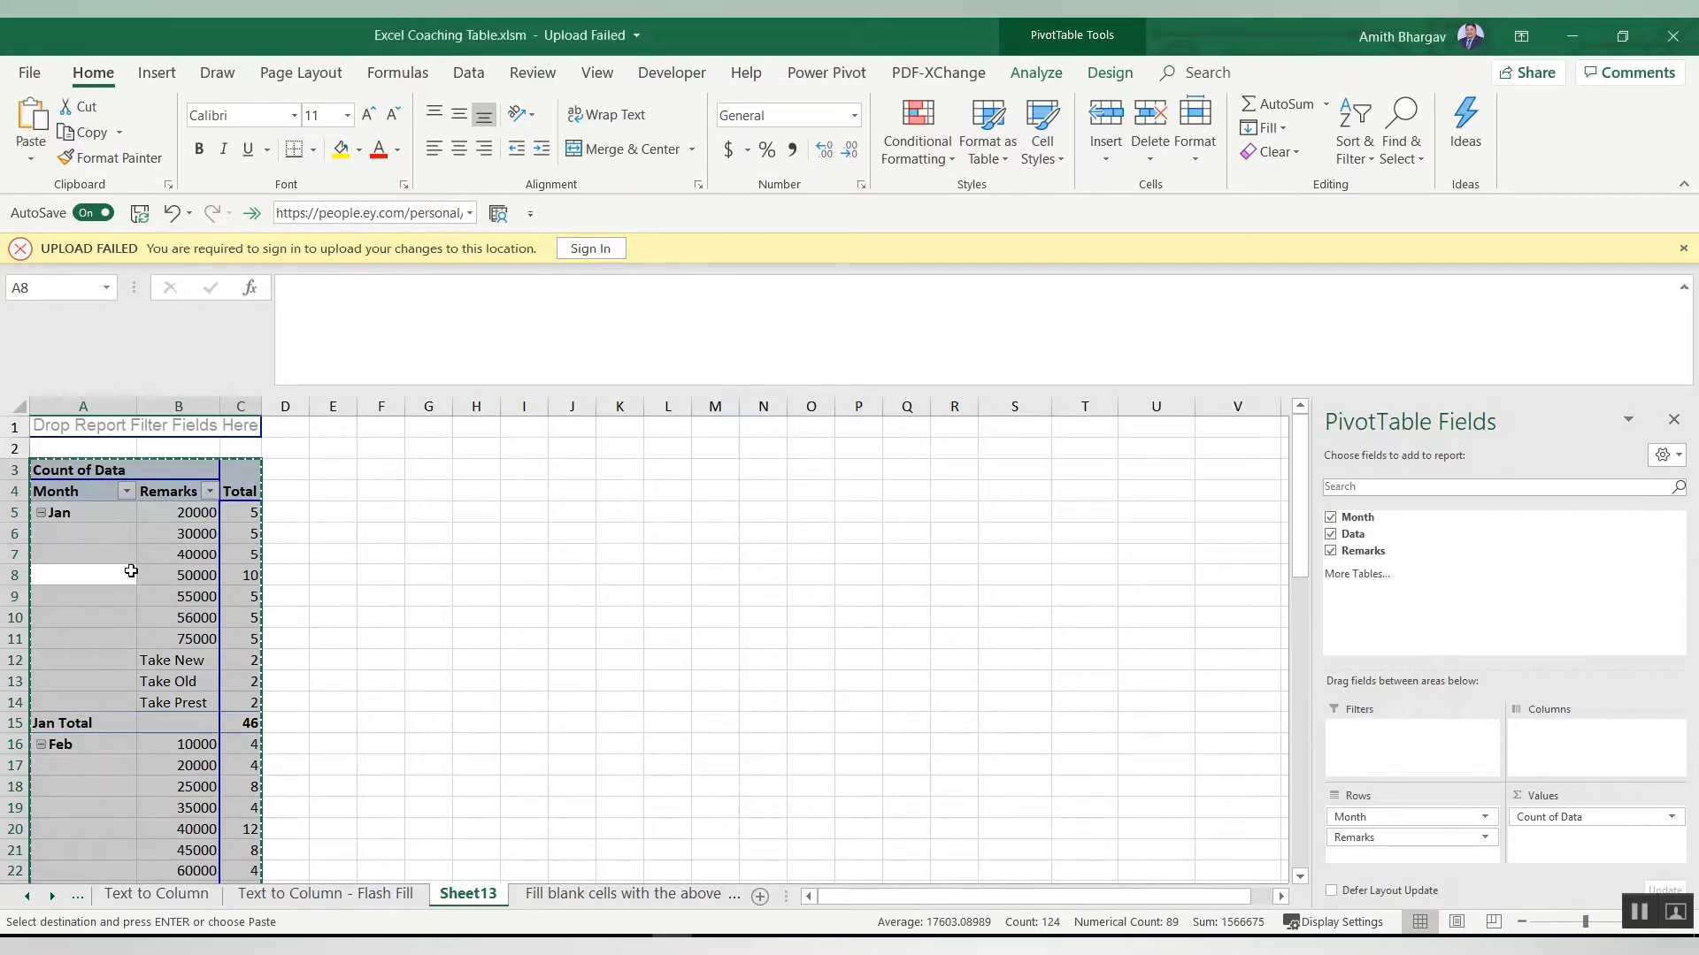
pyautogui.click(103, 574)
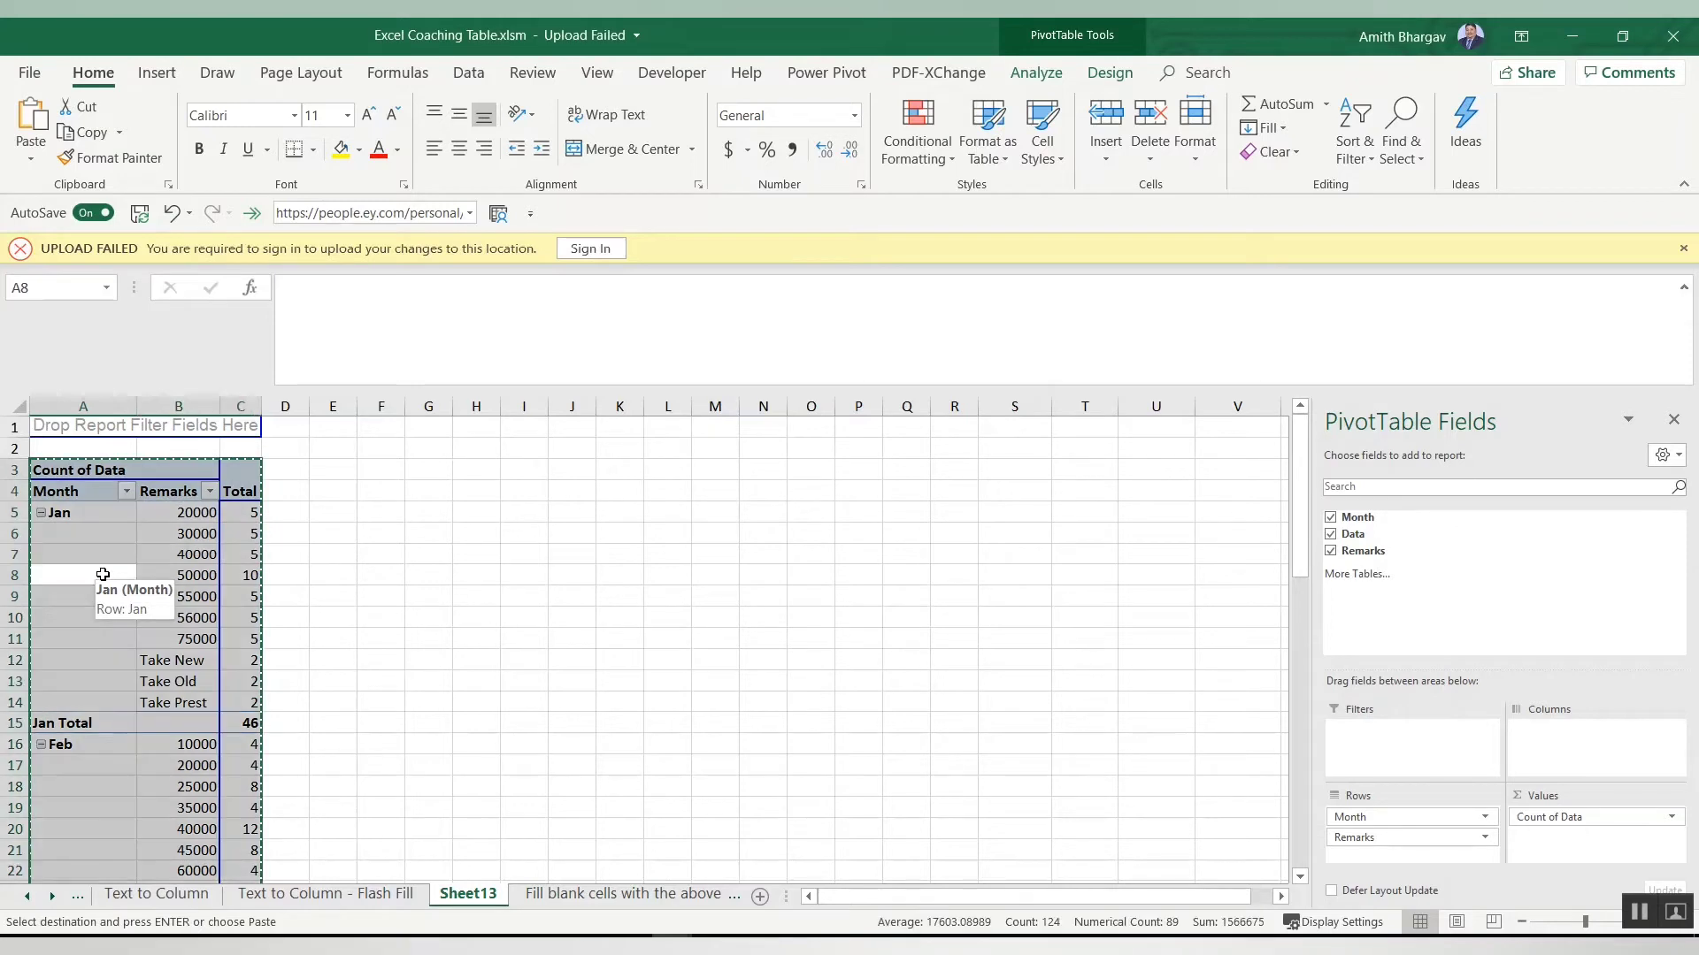
pyautogui.click(475, 469)
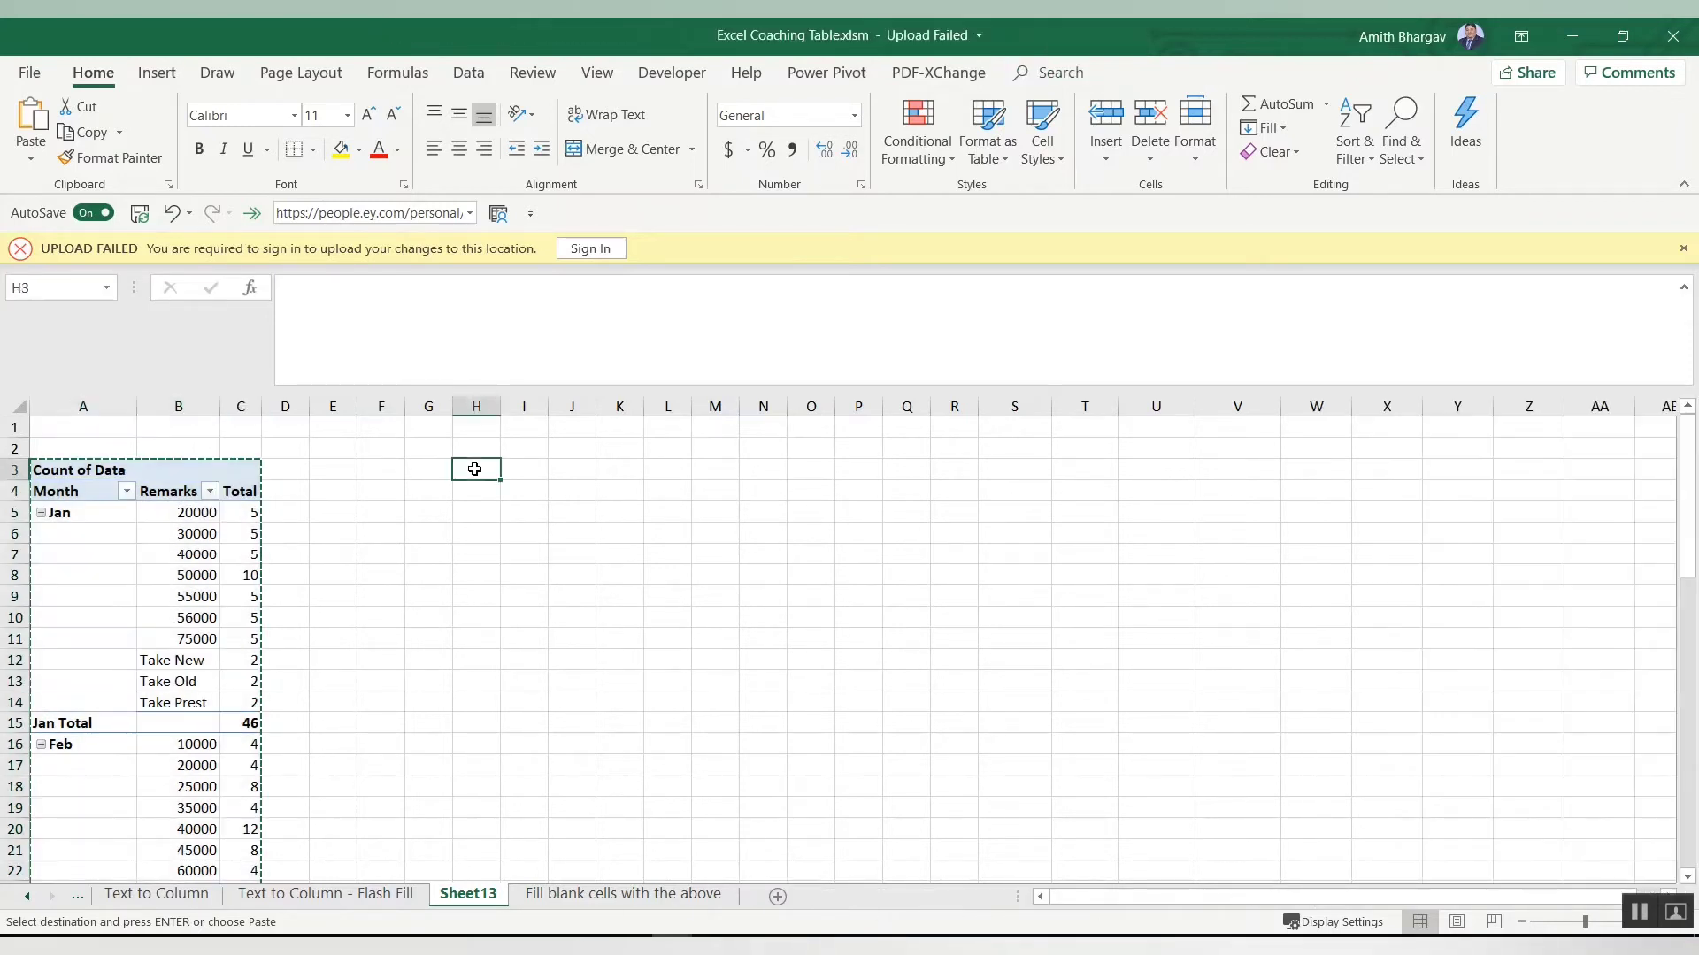
pyautogui.hotkey('ctrl', 'alt', 'v')
pyautogui.press('v')
pyautogui.press('Return')
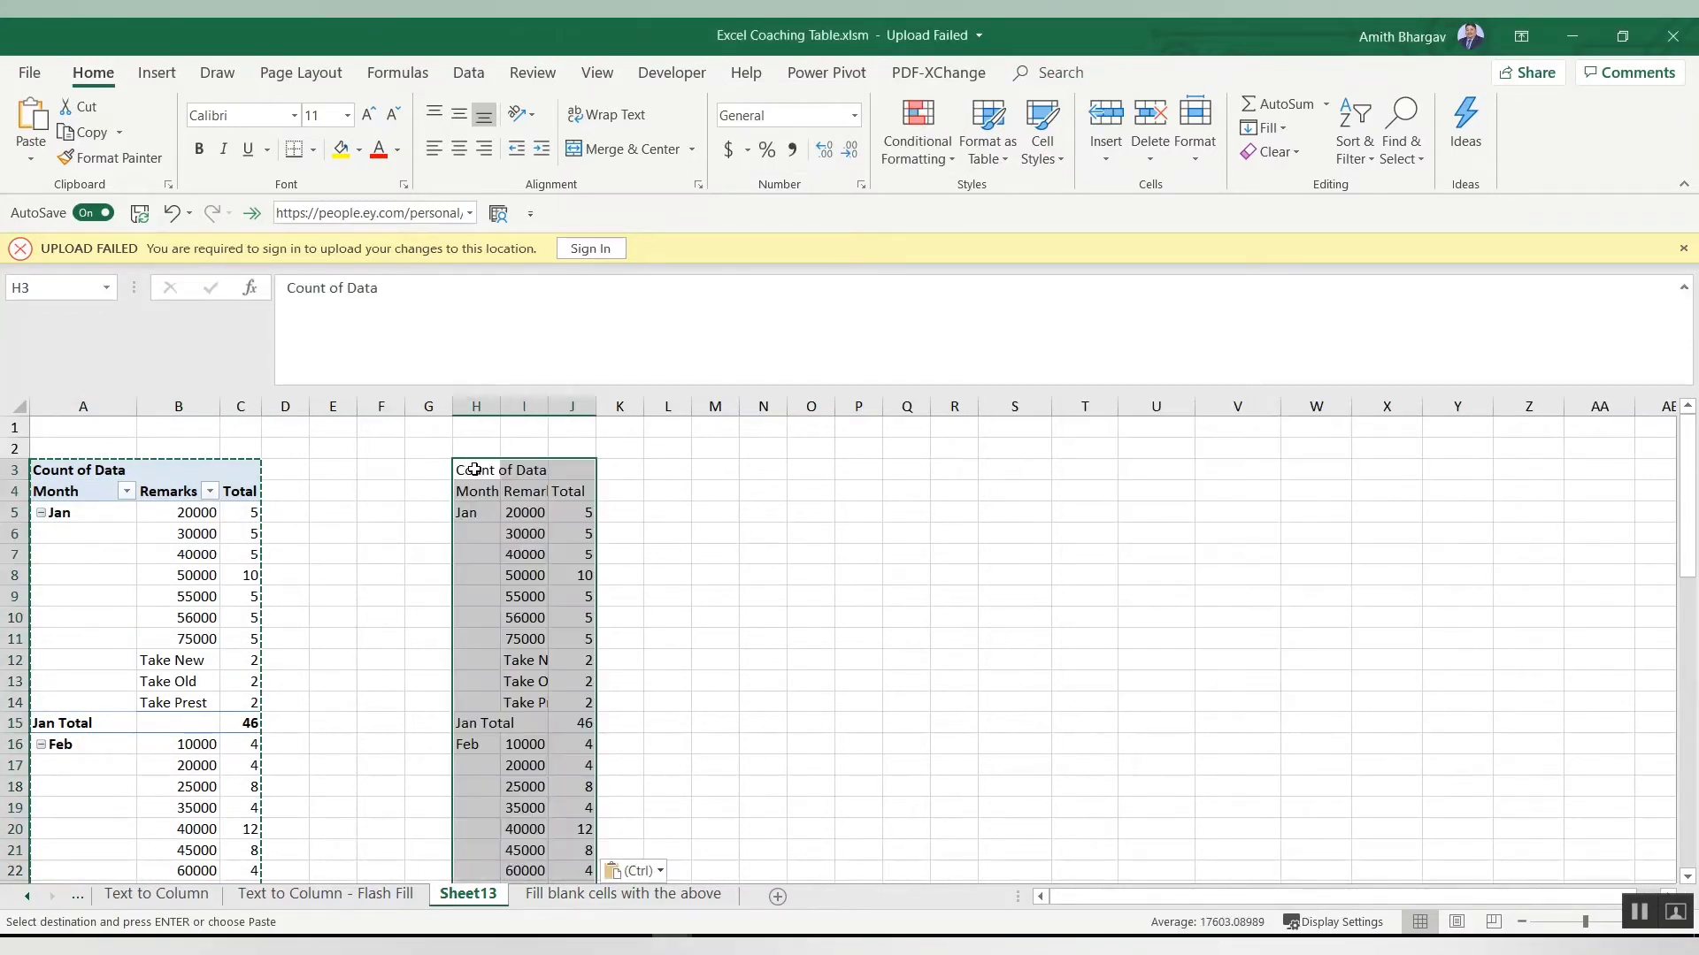
# Step: Autofit the column widths of the pasted value table
pyautogui.hotkey('alt', 'o')
pyautogui.press('c')
pyautogui.press('a')
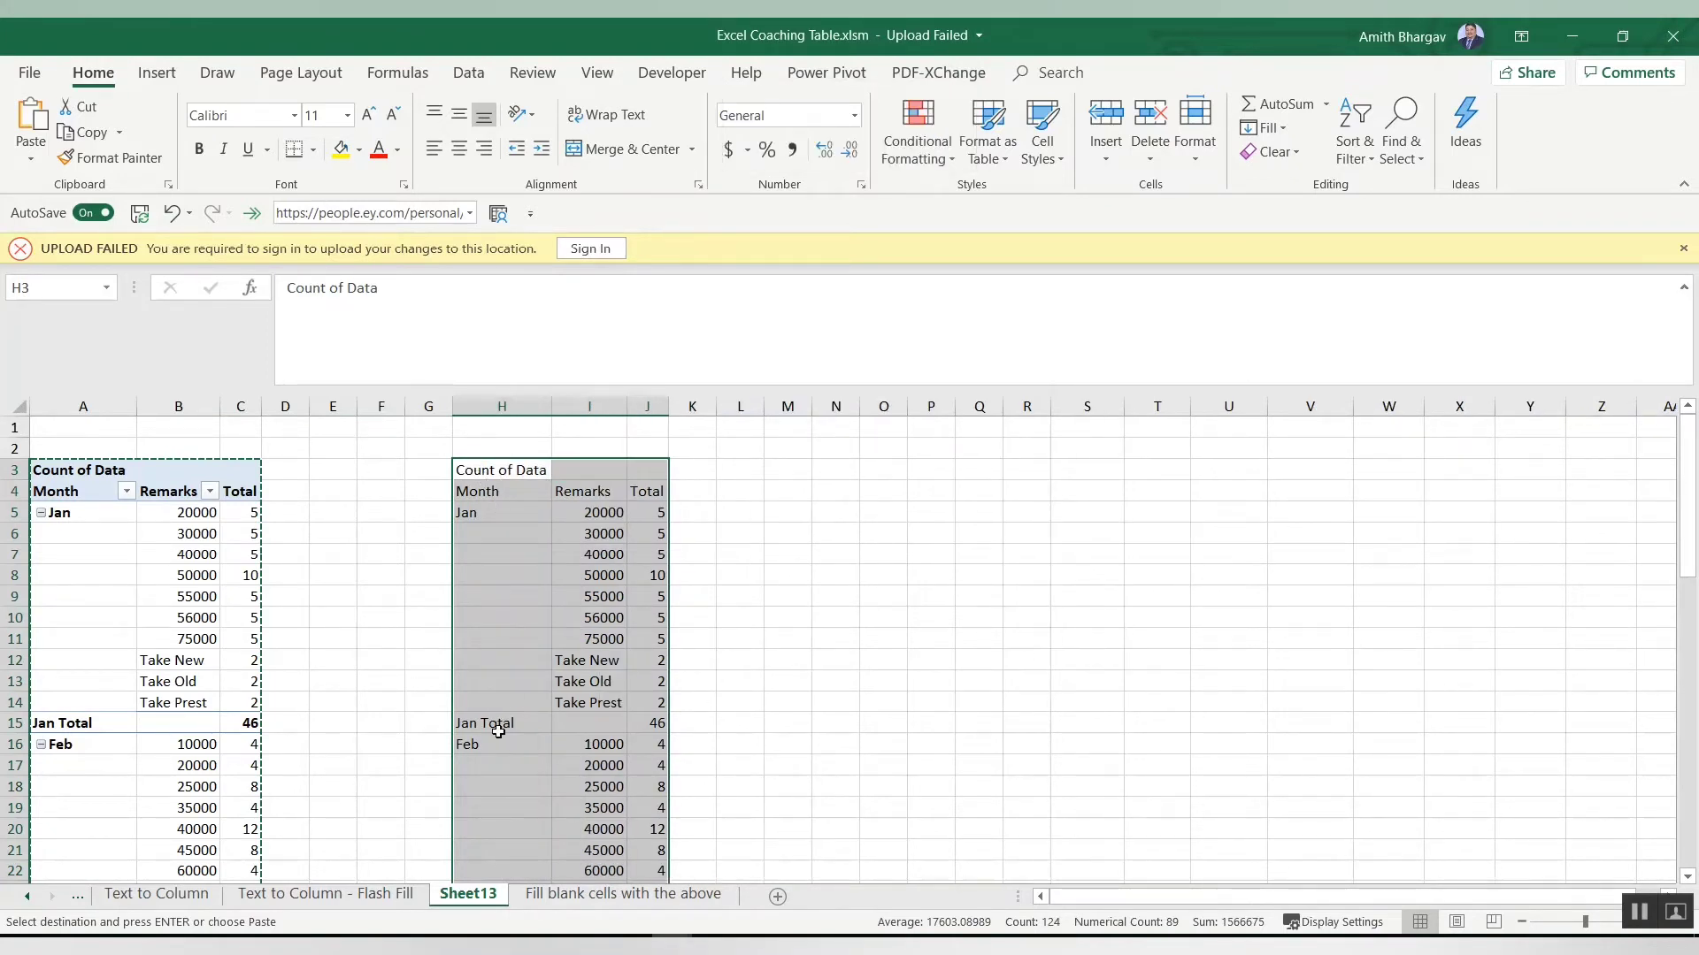
pyautogui.click(546, 622)
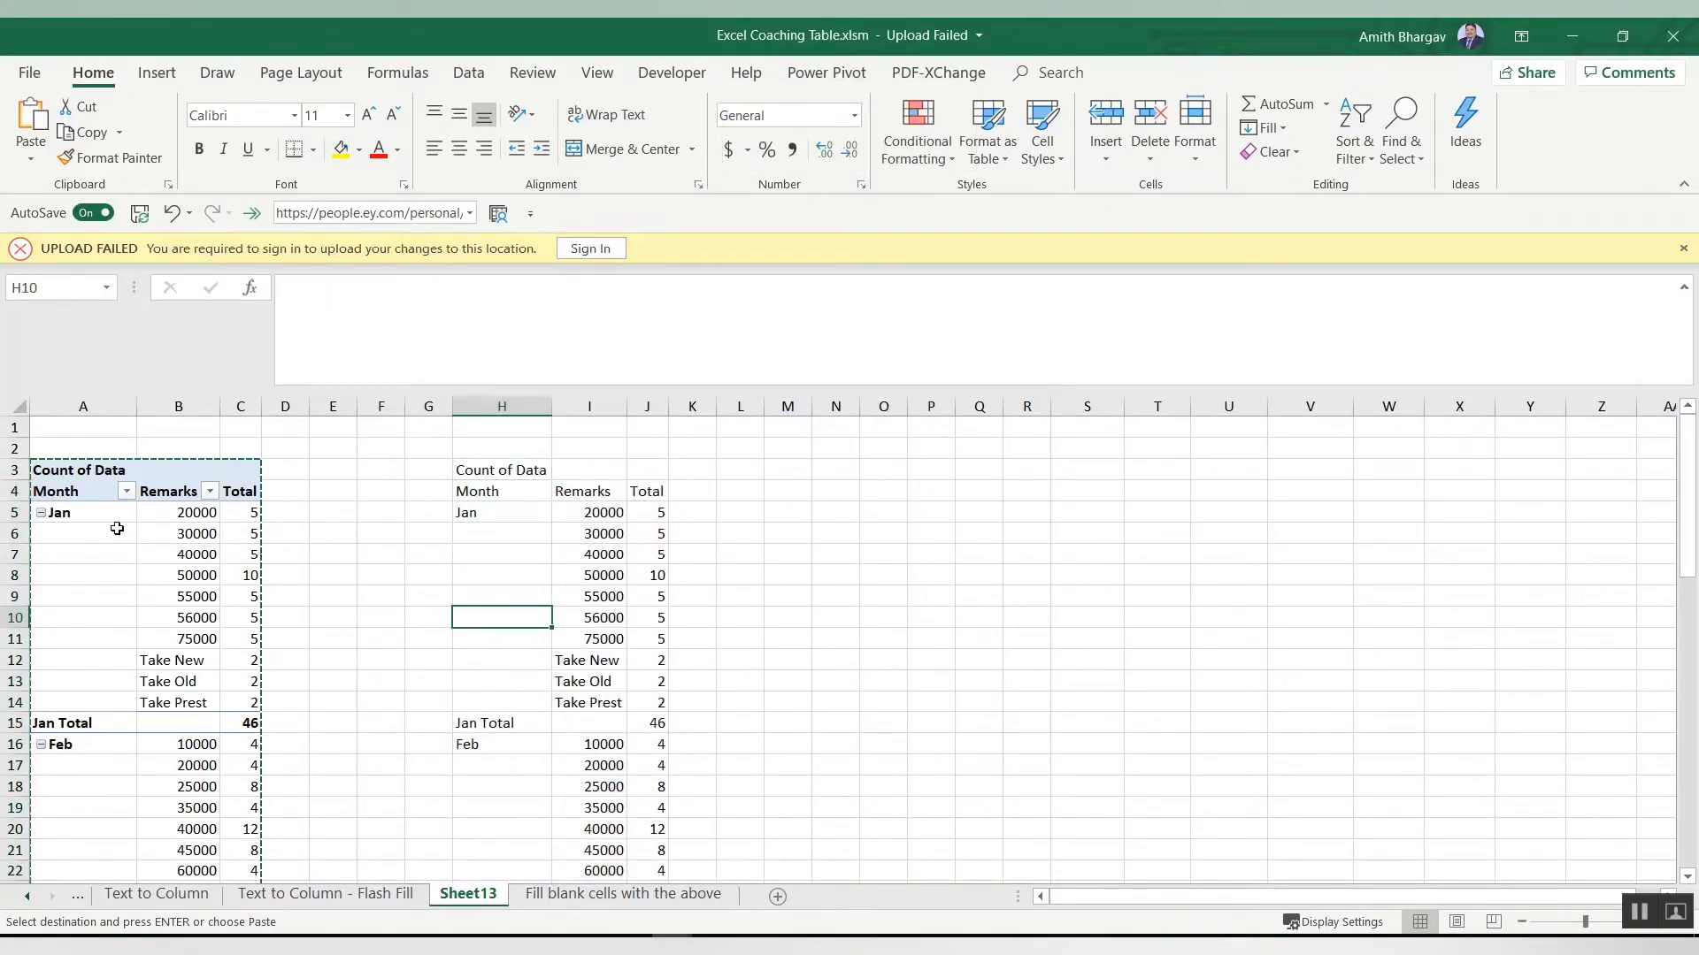
# Step: Paste only the pivot table's formats starting at cell M3
pyautogui.click(768, 474)
pyautogui.hotkey('alt', 'e')
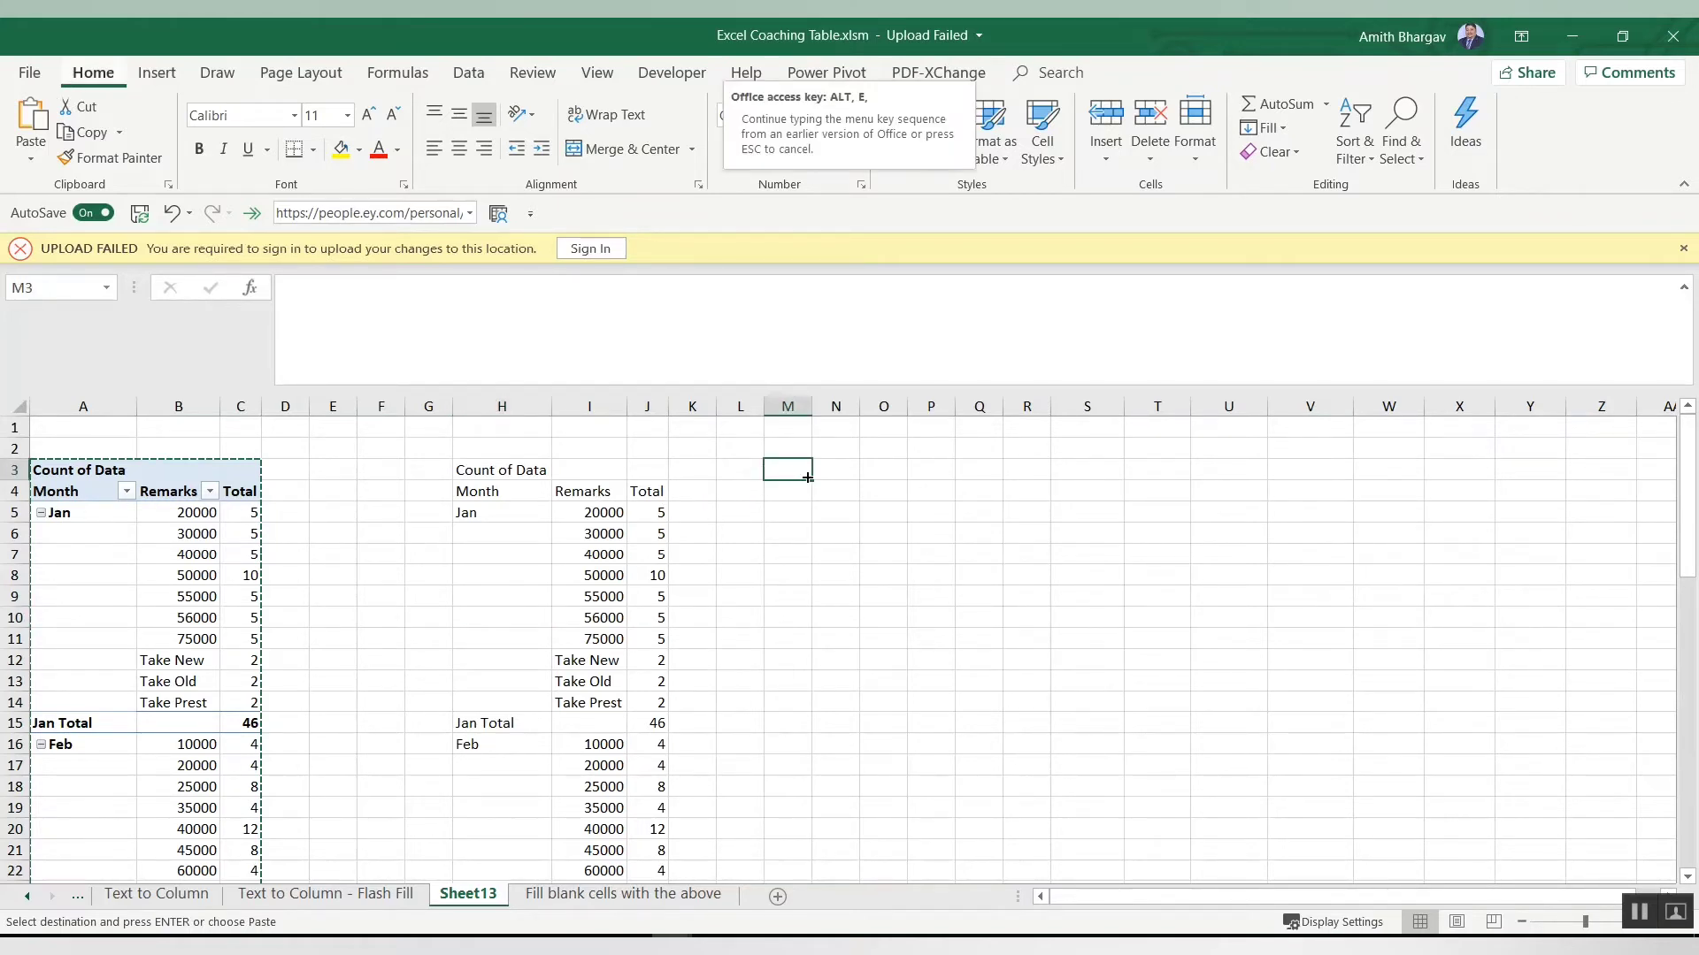
pyautogui.press('s')
pyautogui.press('t')
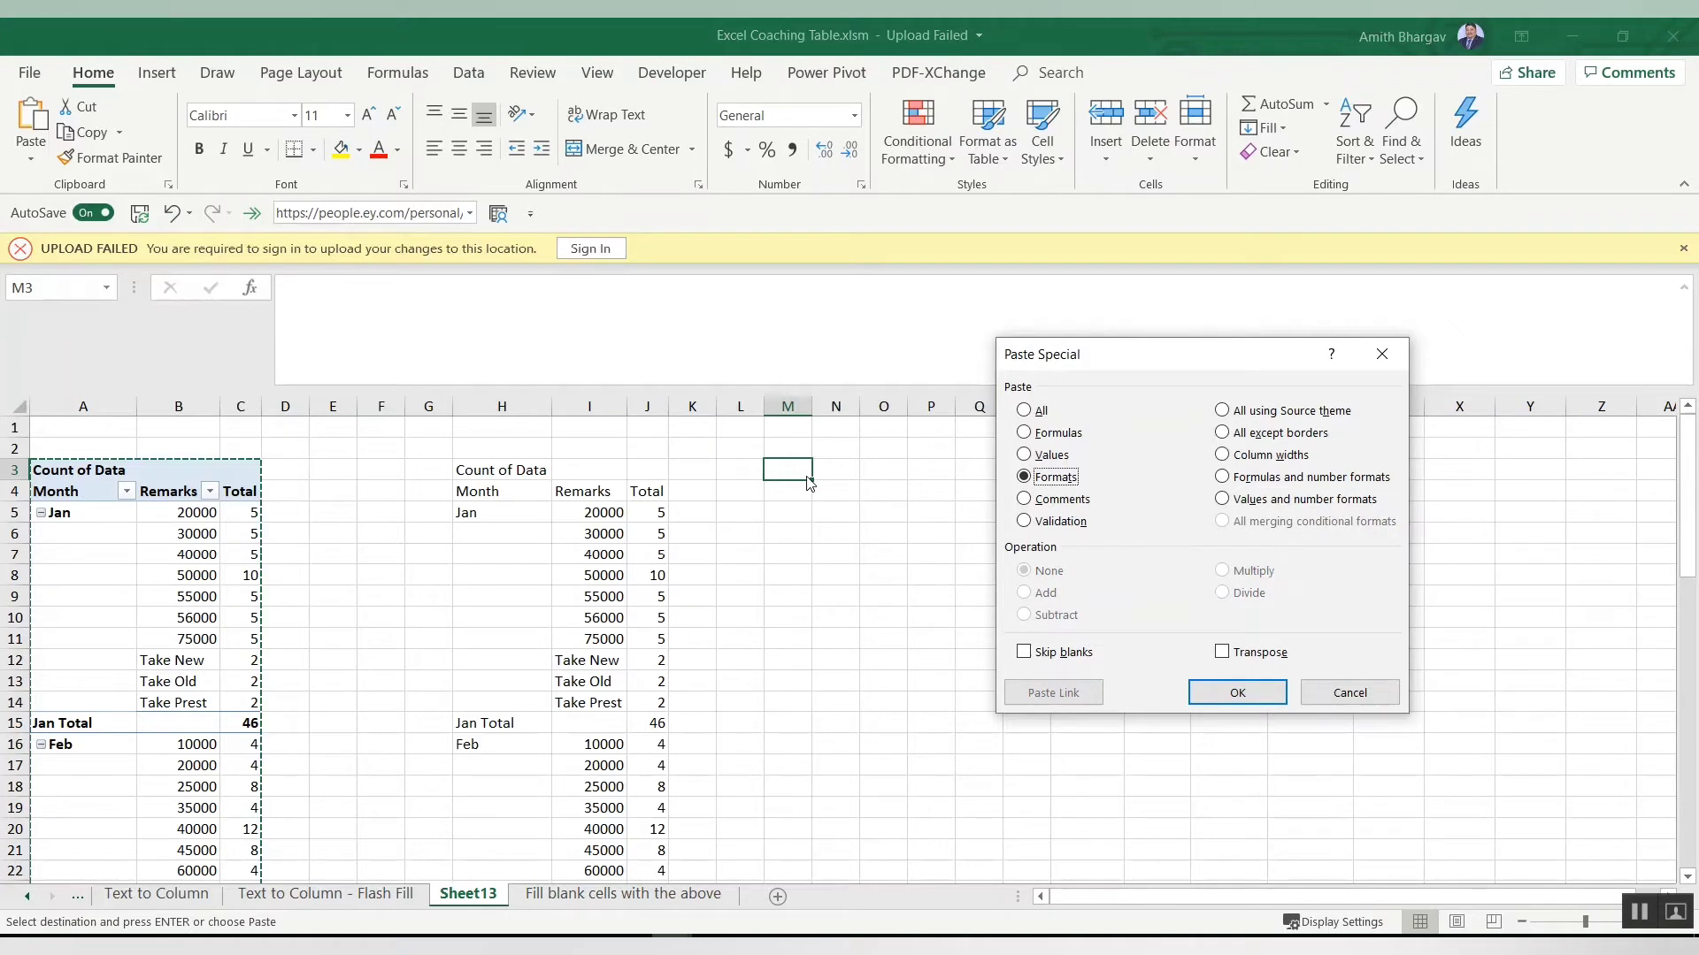
pyautogui.press('Return')
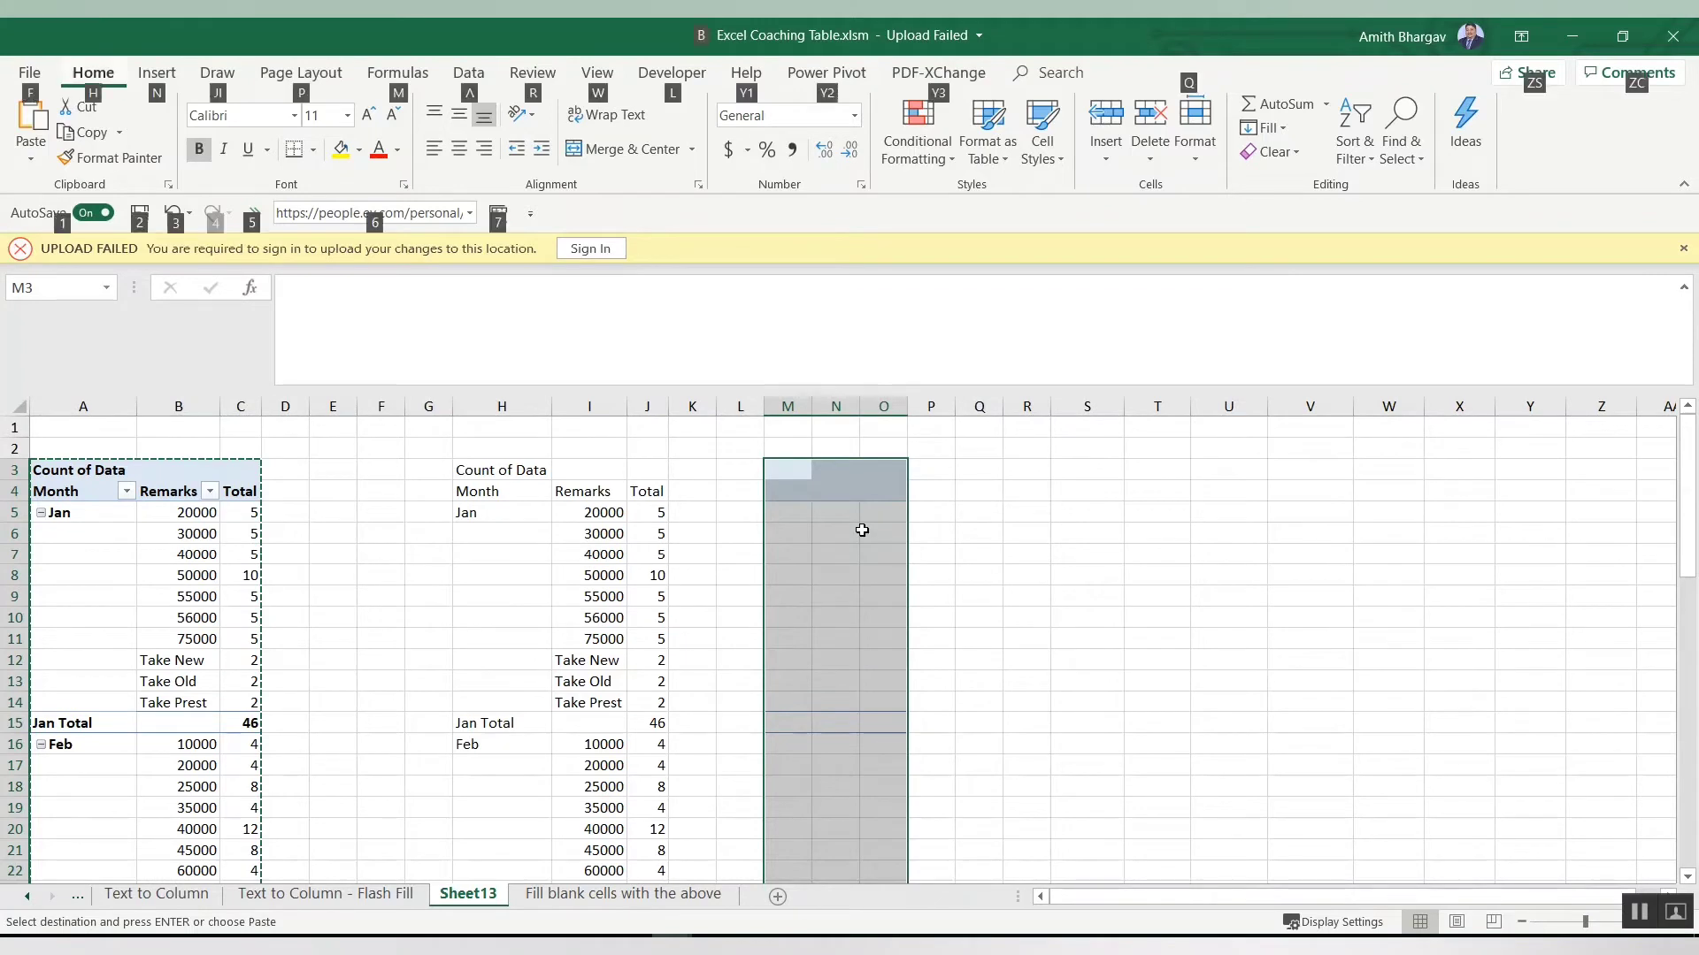
# Step: Paste the copied pivot table's values over the formatted range starting at M3
pyautogui.hotkey('ctrl', 'alt', 'v')
pyautogui.press('v')
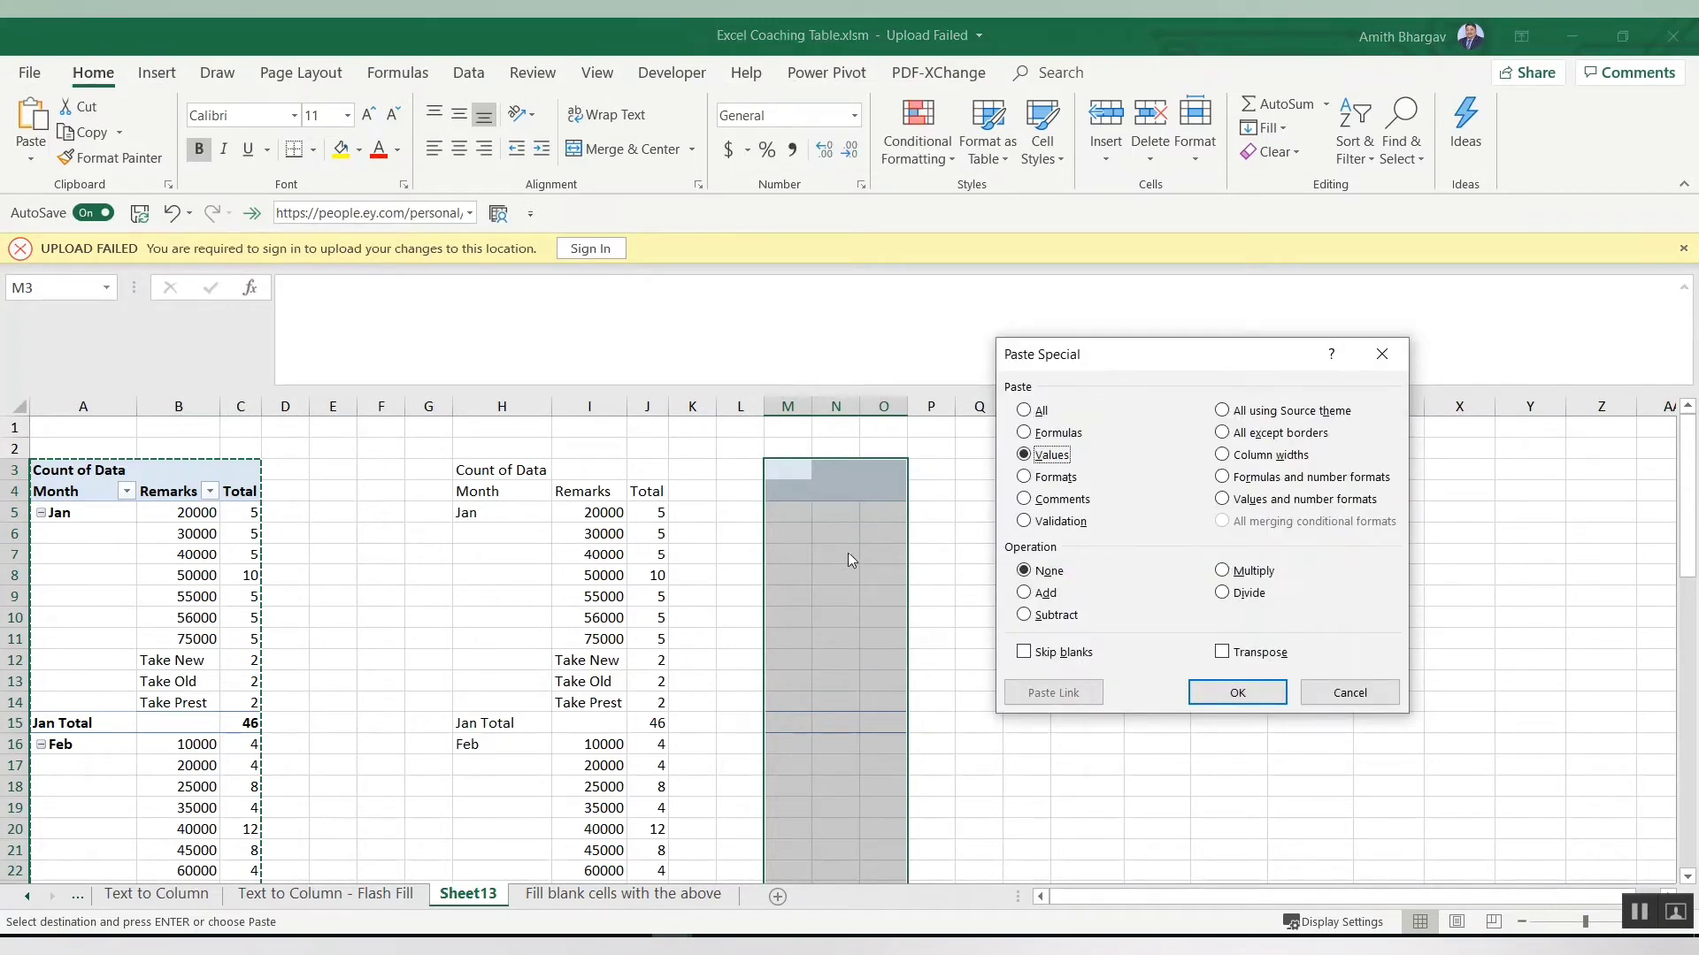
pyautogui.click(1049, 480)
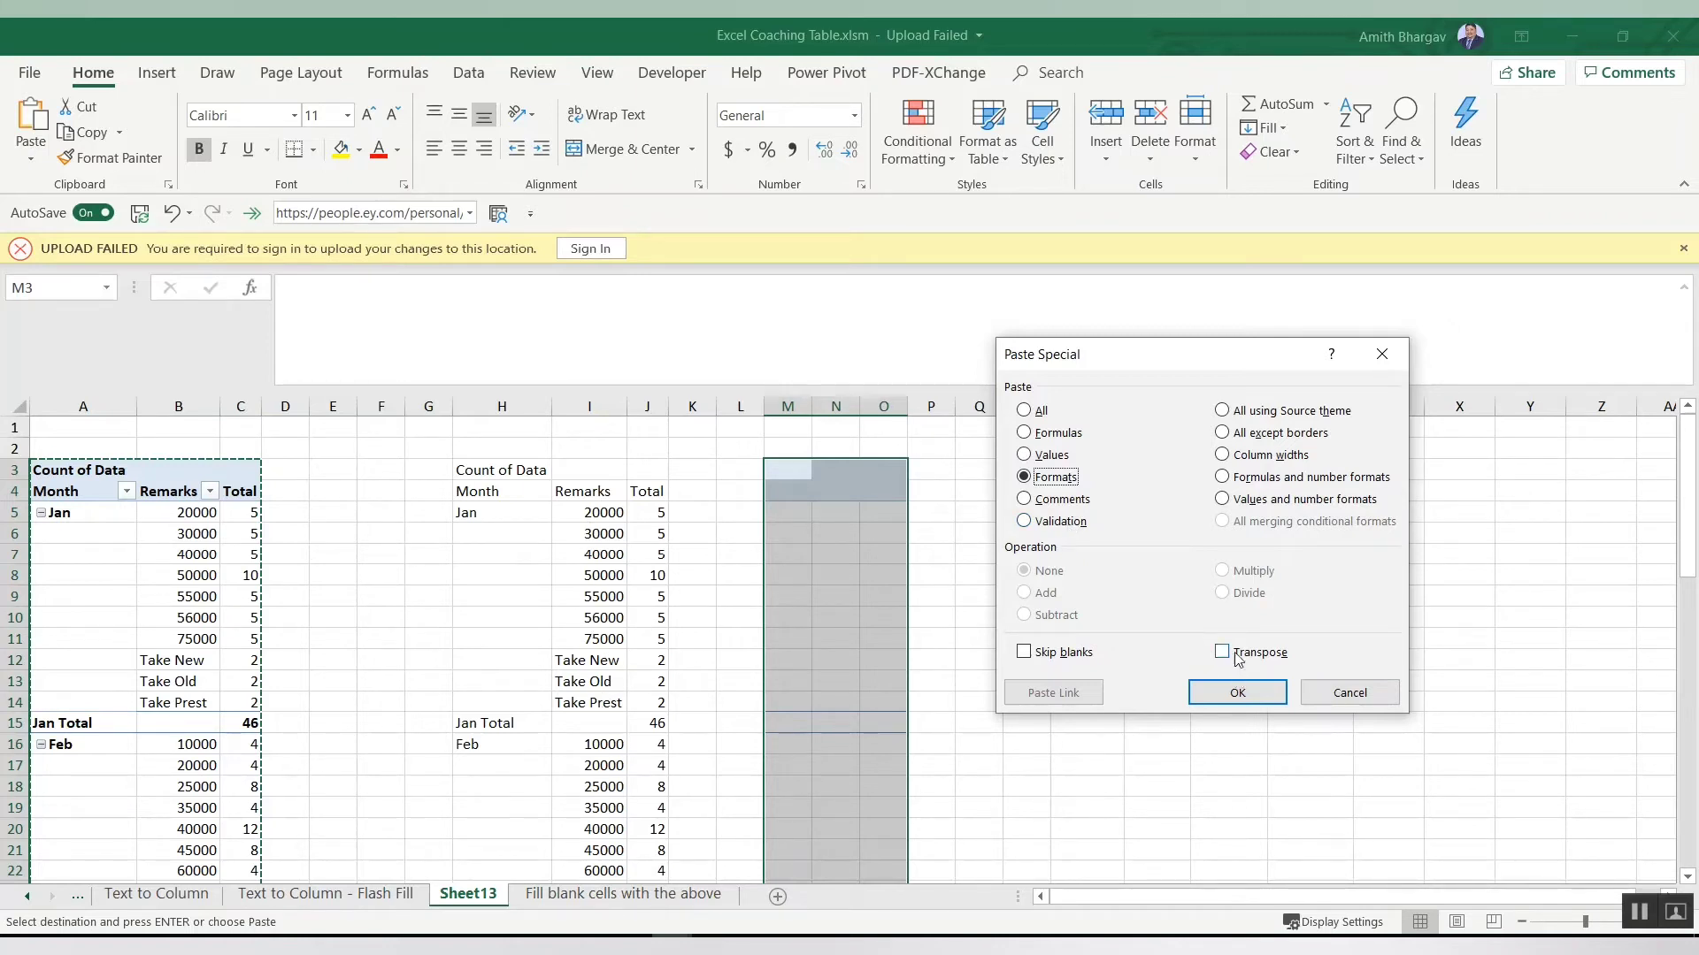
pyautogui.click(1028, 455)
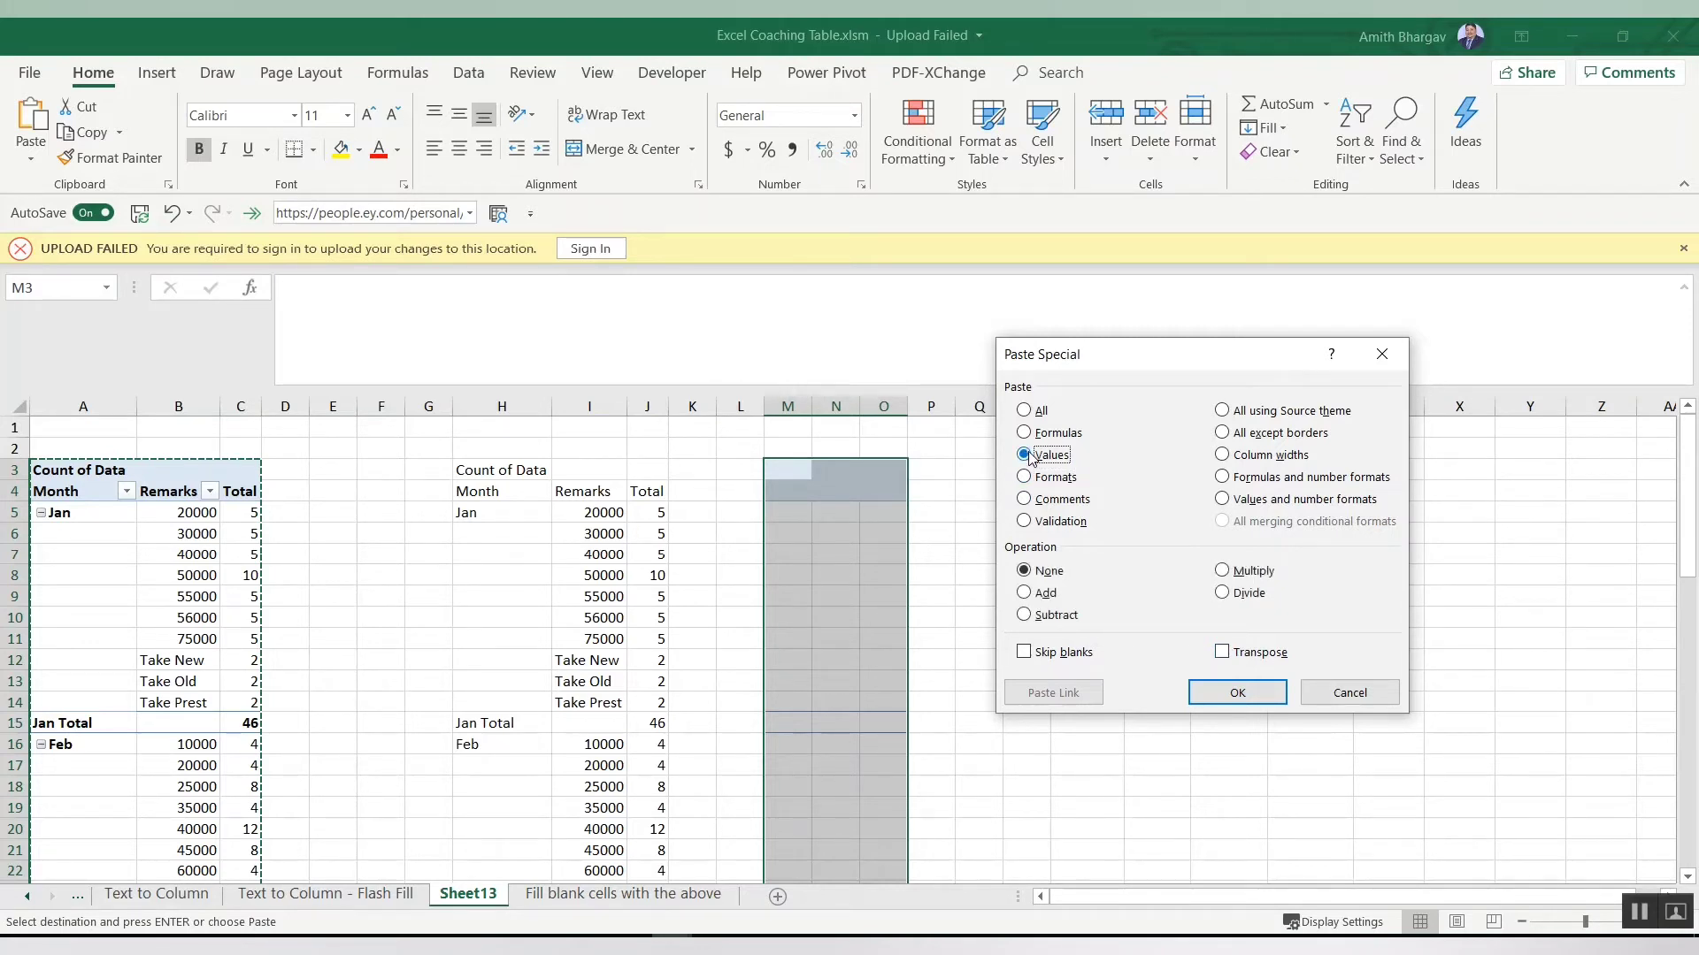
pyautogui.click(1238, 694)
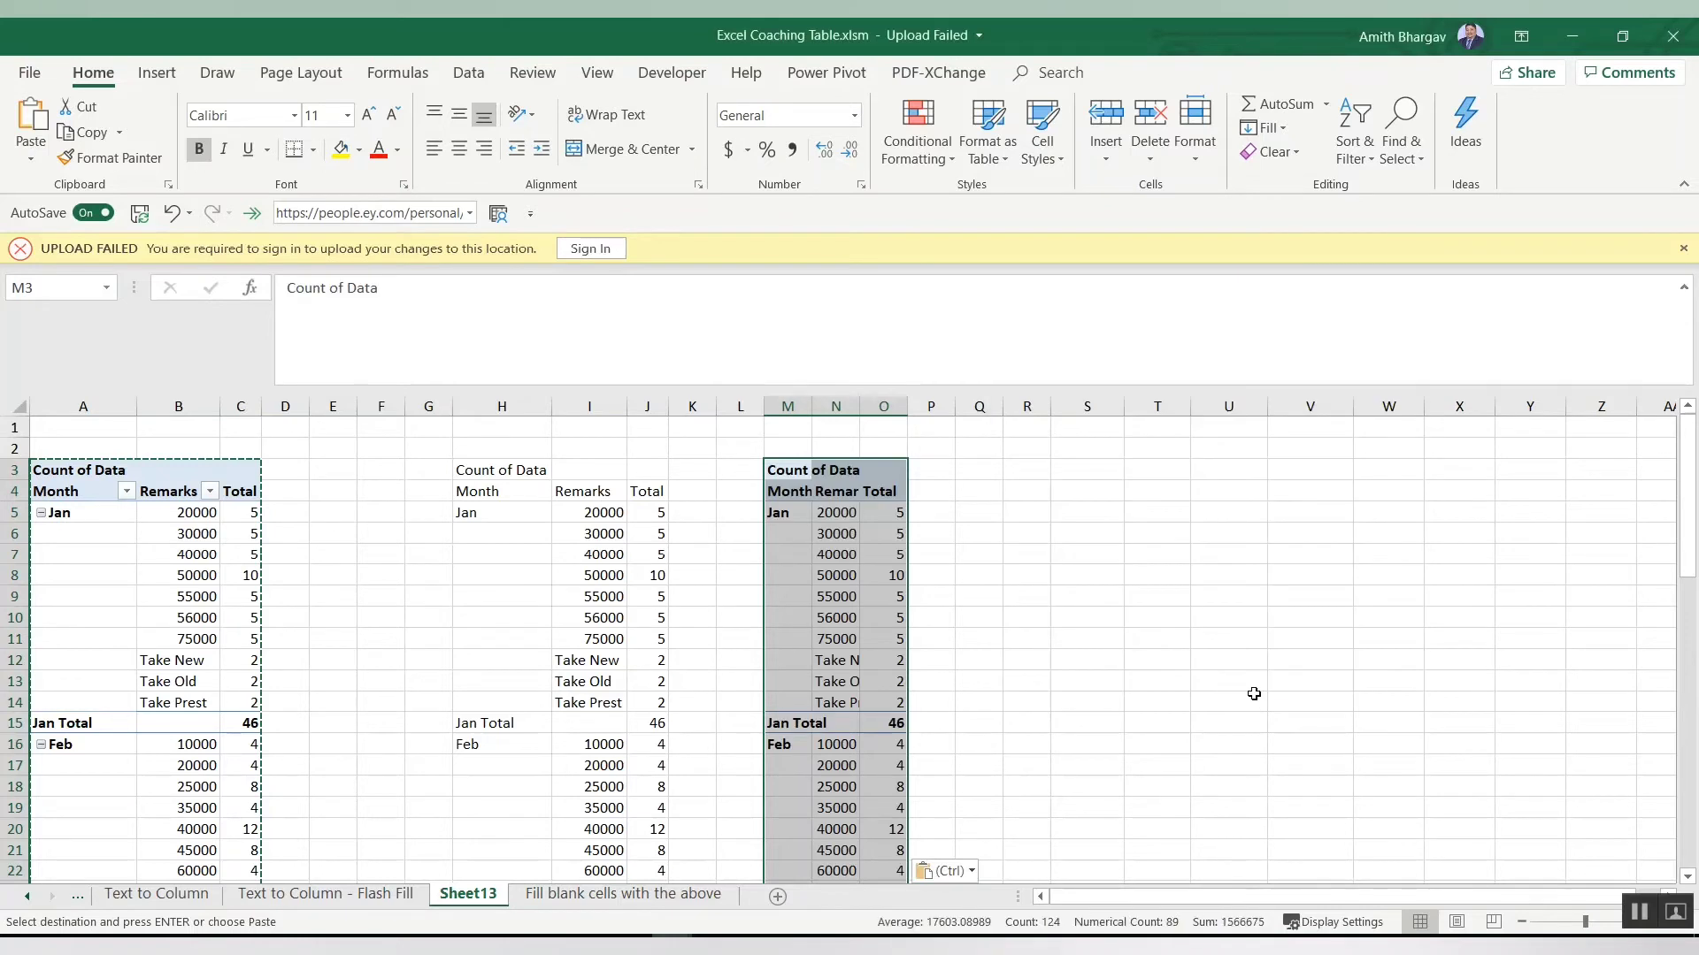
# Step: Autofit the widths of columns M to O
pyautogui.click(805, 407)
pyautogui.moveTo(810, 406); pyautogui.dragTo(884, 407)
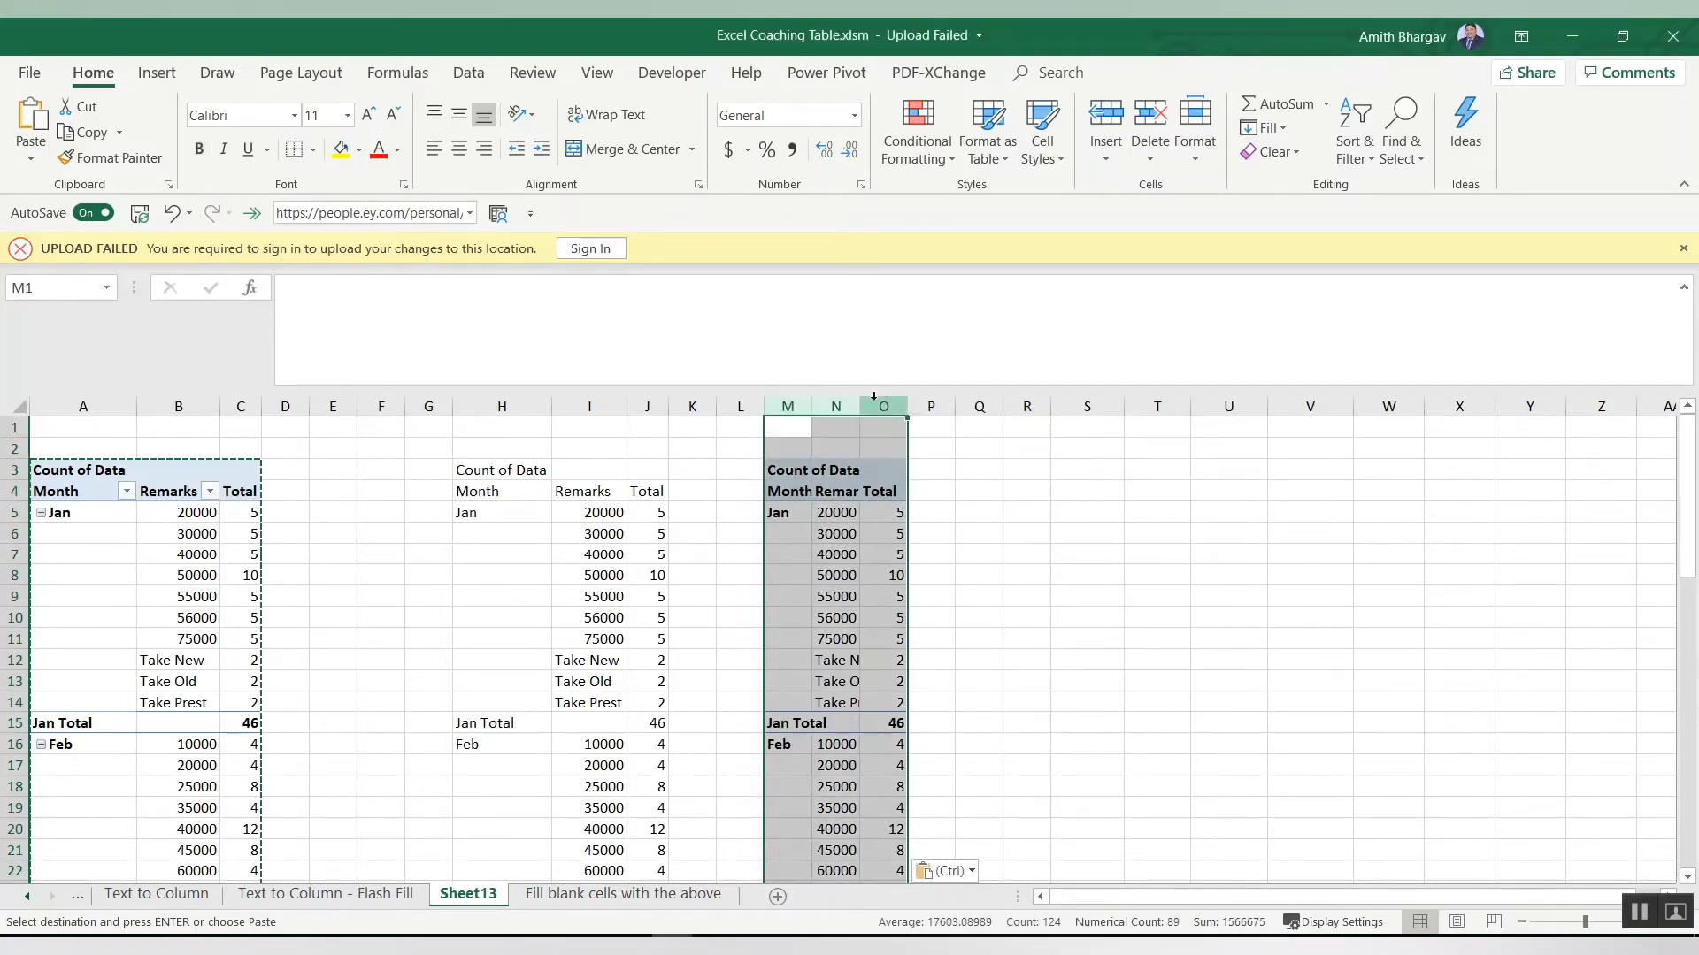
pyautogui.doubleClick(859, 404)
pyautogui.click(1101, 506)
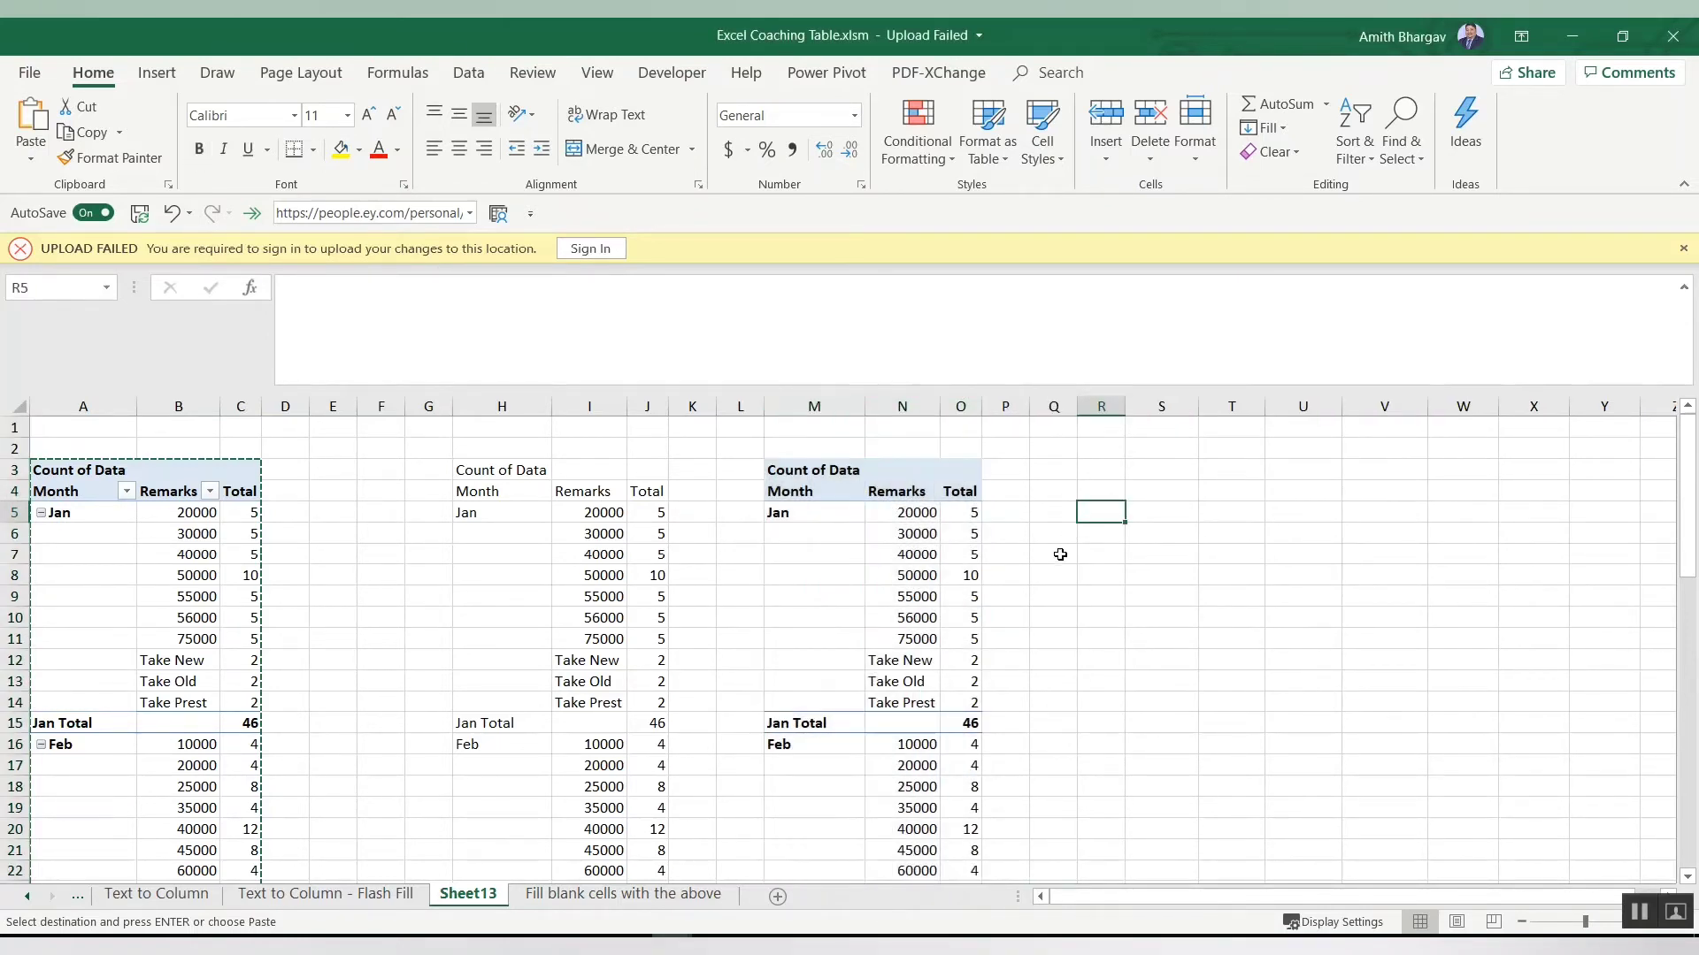
# Step: Compare cells of the pasted table with the corresponding cells of the original pivot table
pyautogui.click(964, 573)
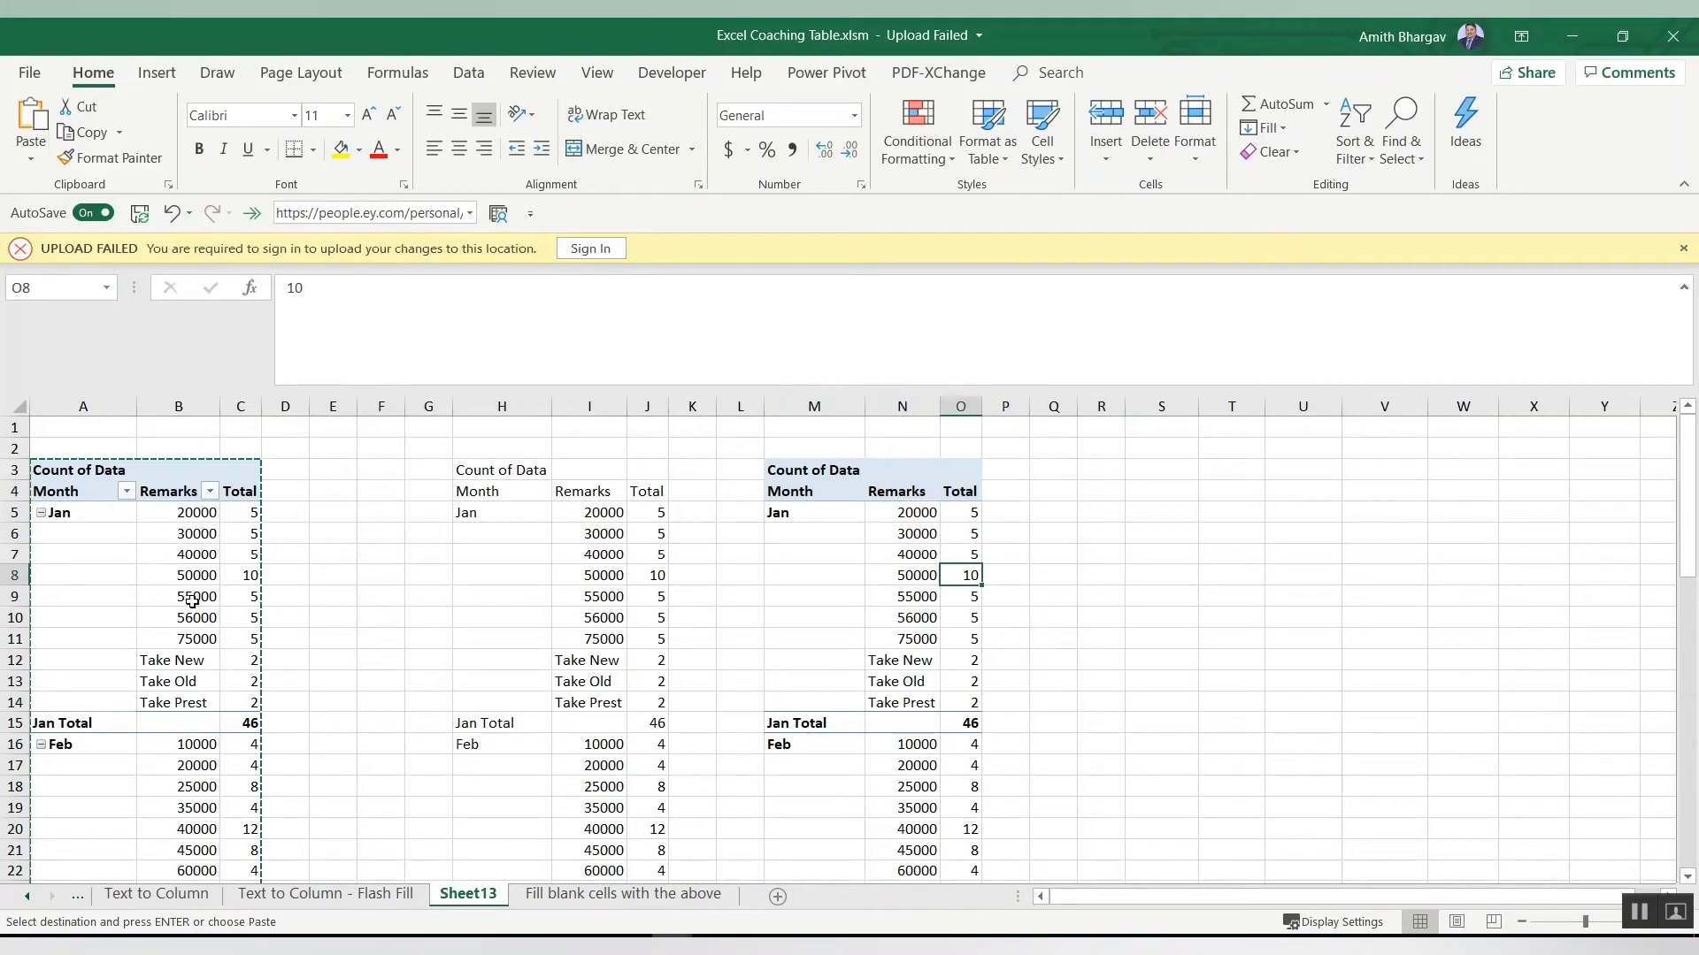
pyautogui.click(174, 598)
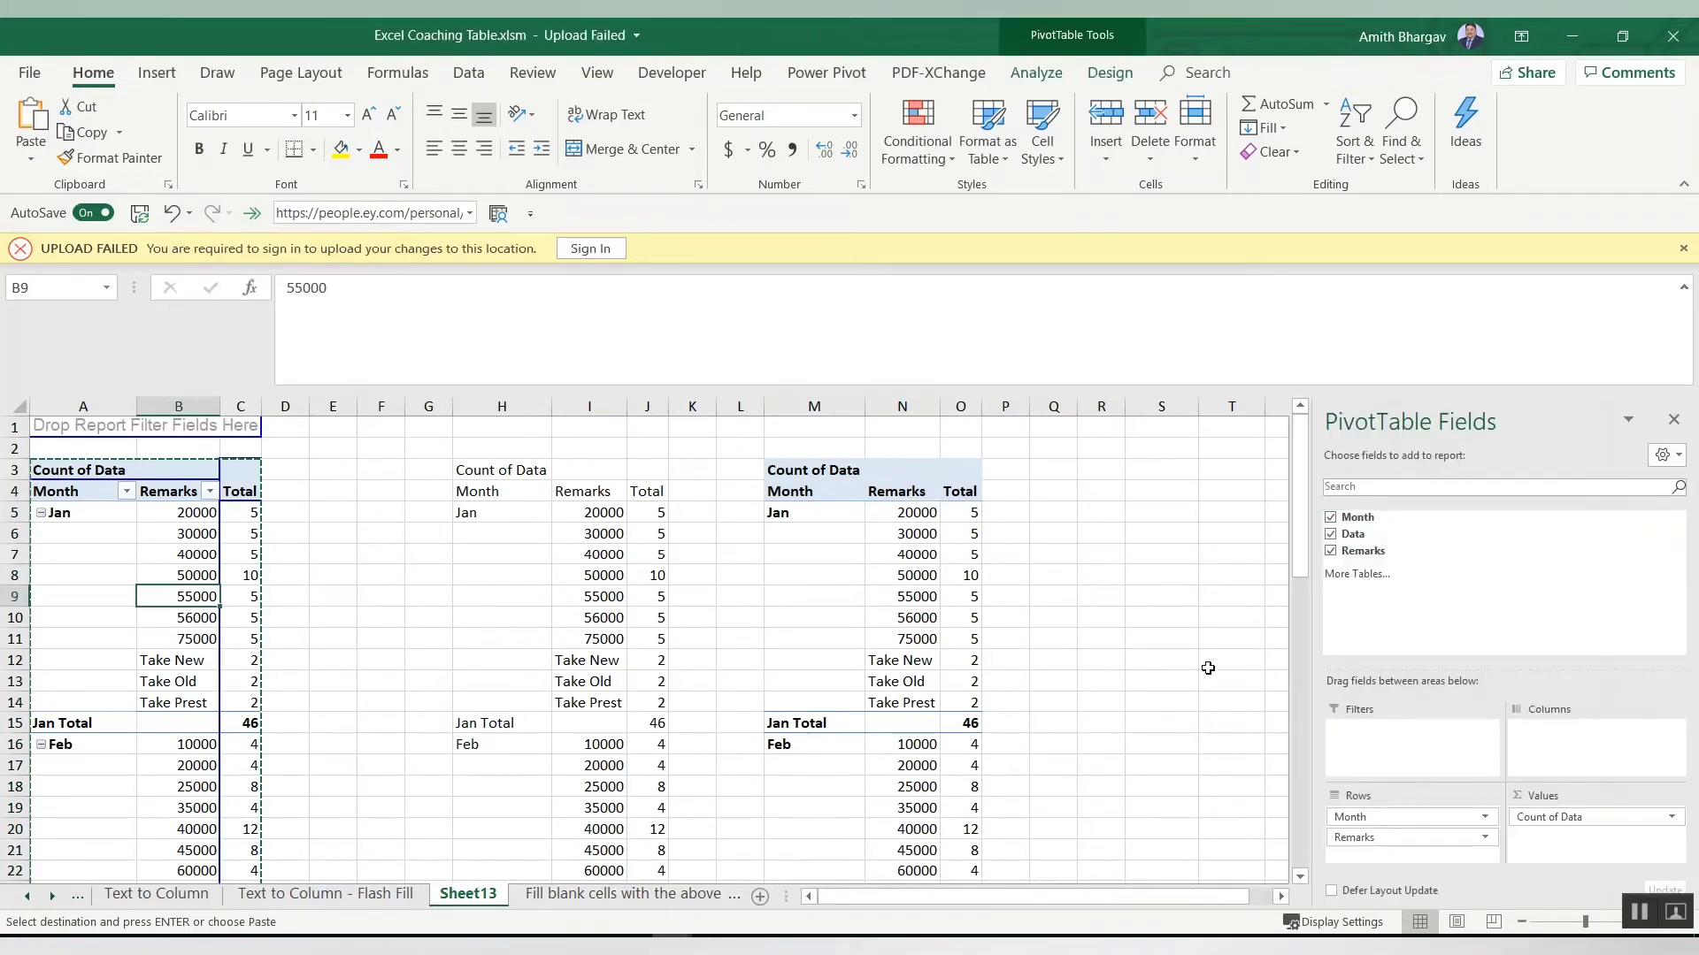
pyautogui.click(1095, 637)
pyautogui.click(887, 602)
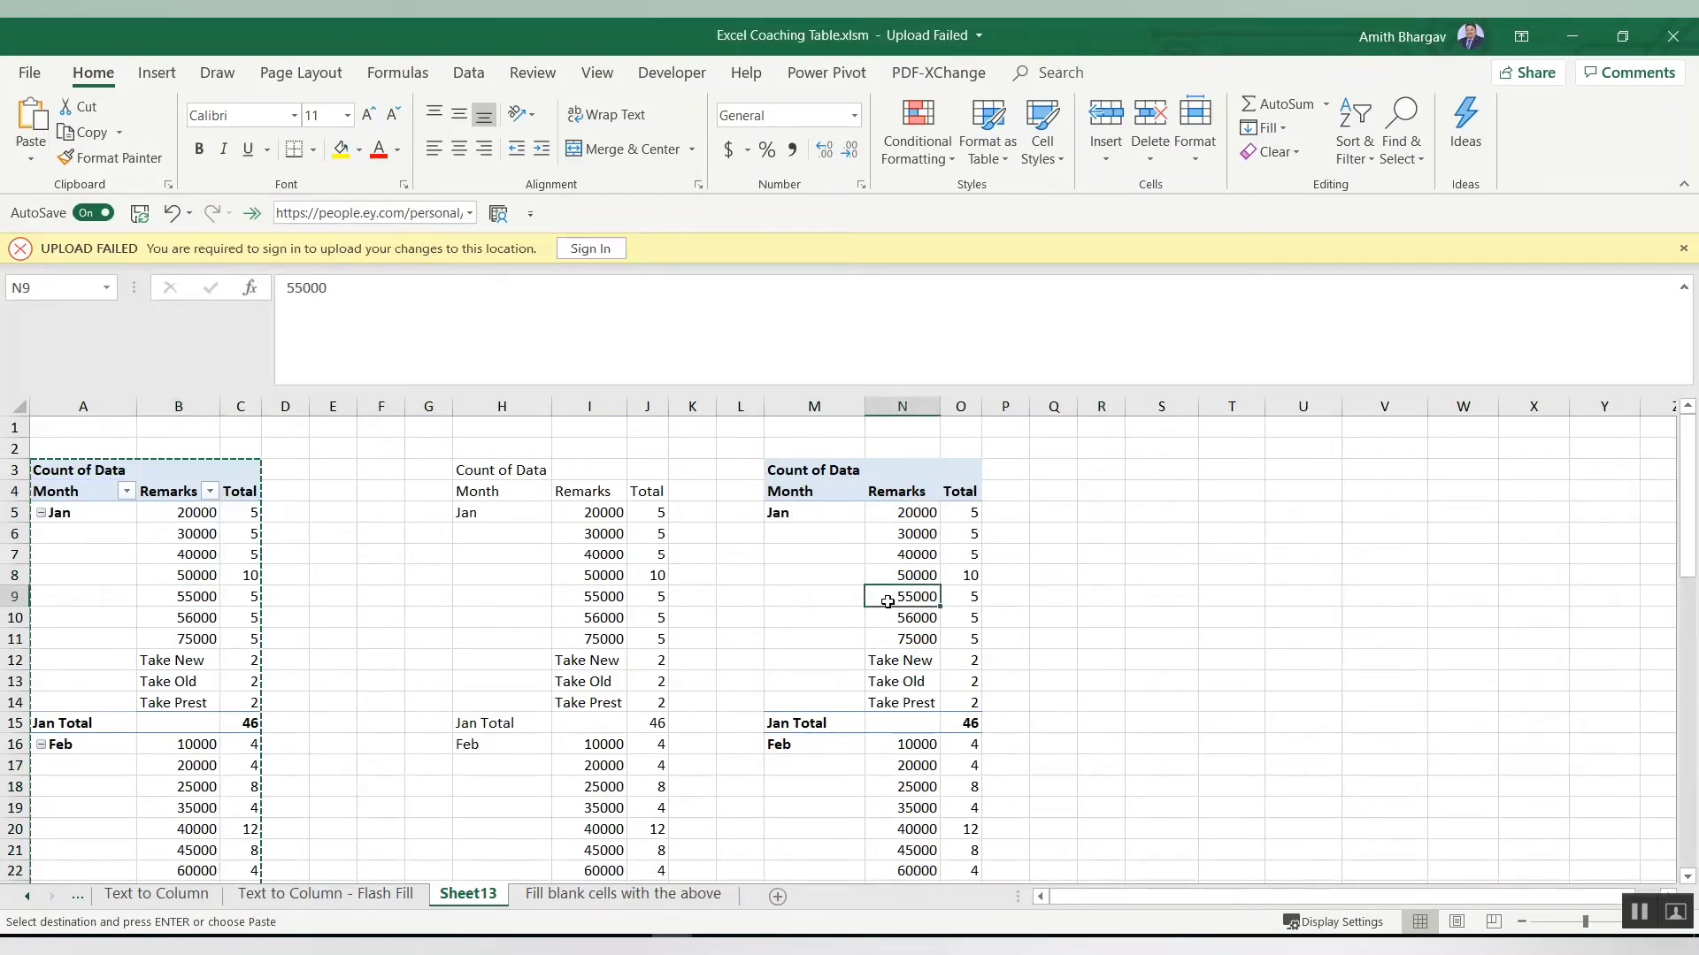
pyautogui.rightClick(887, 602)
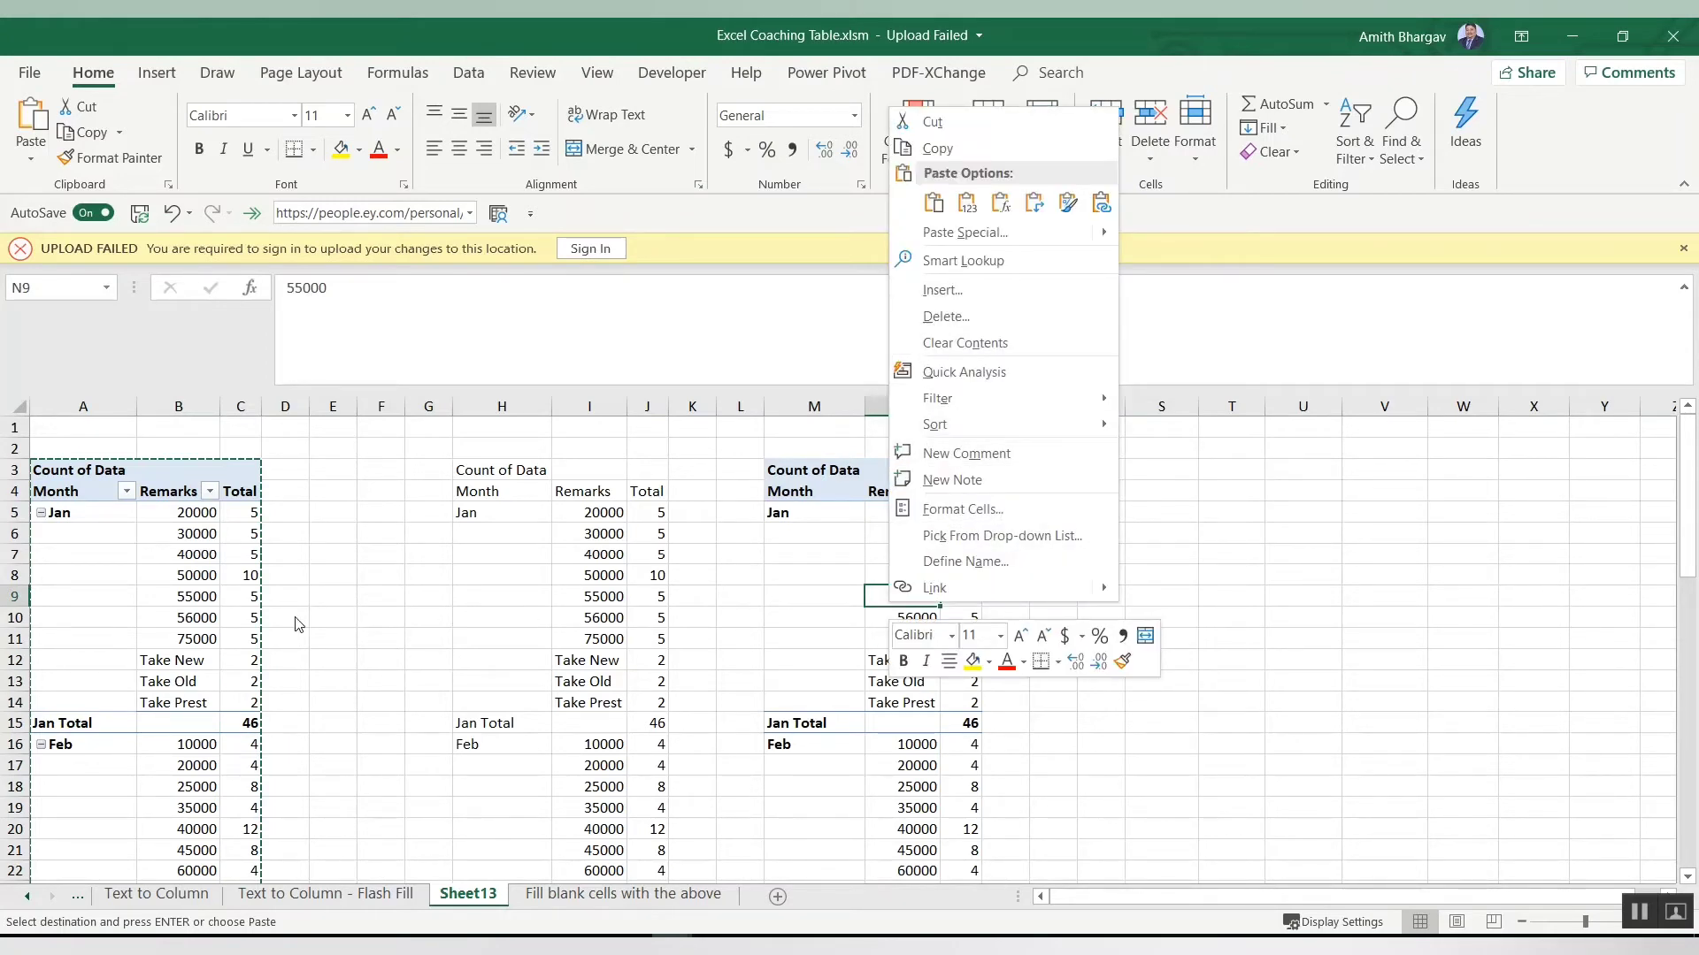
pyautogui.click(191, 638)
pyautogui.click(152, 627)
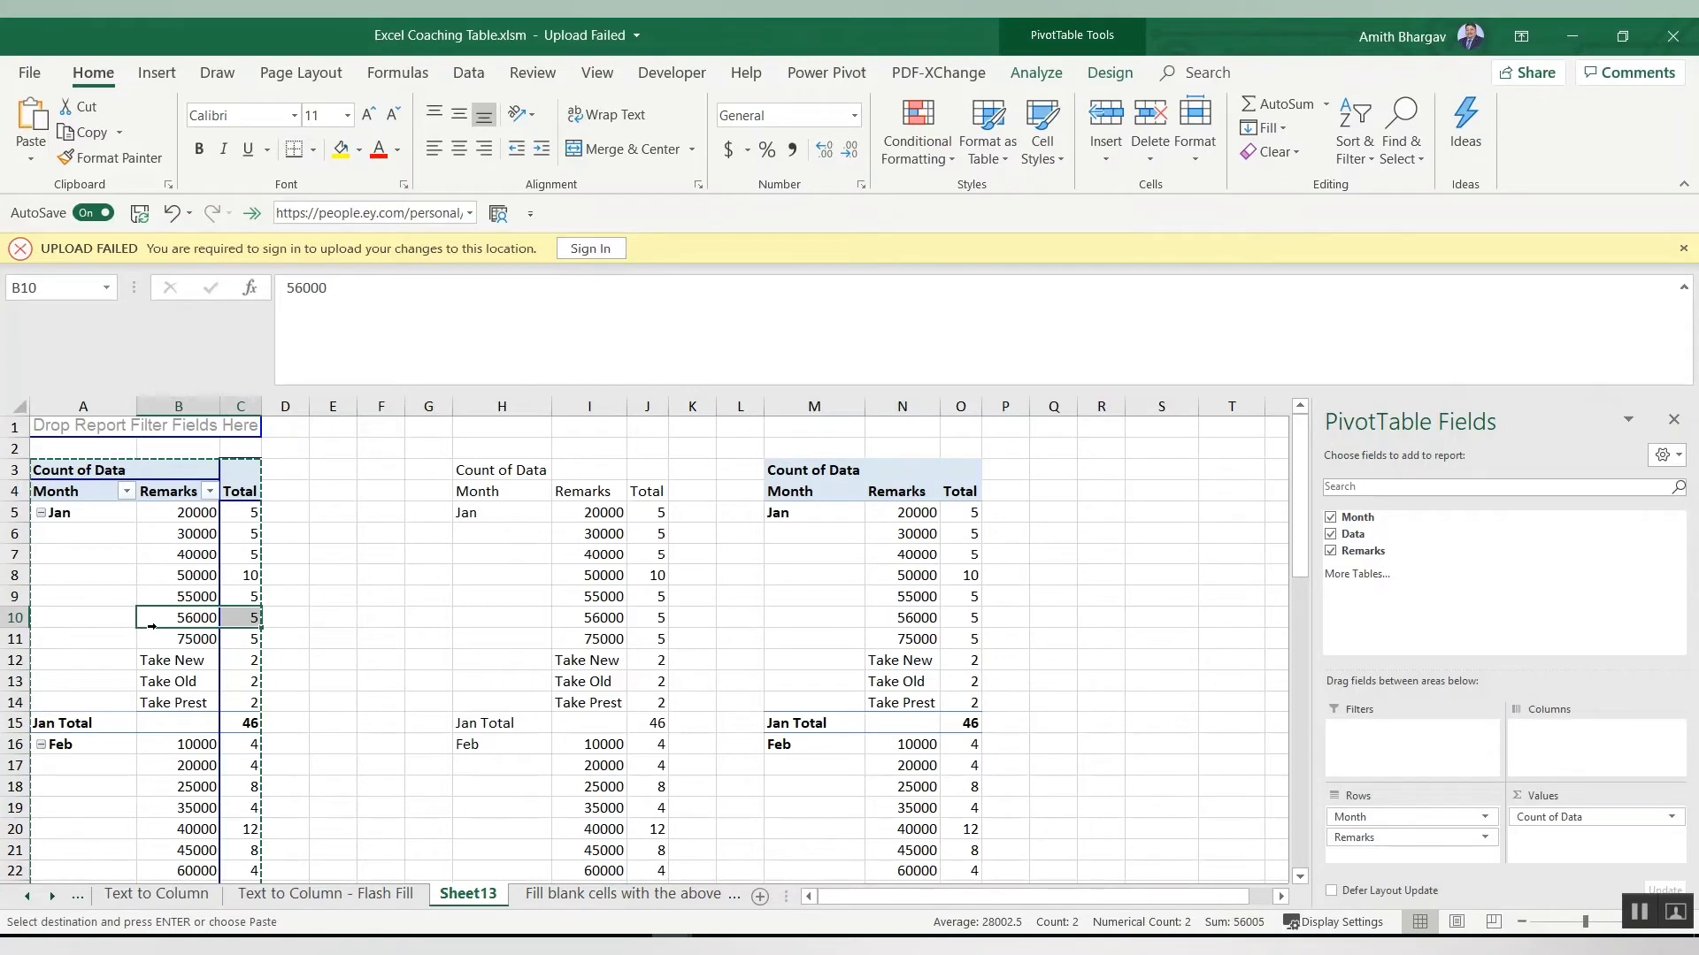
pyautogui.rightClick(146, 618)
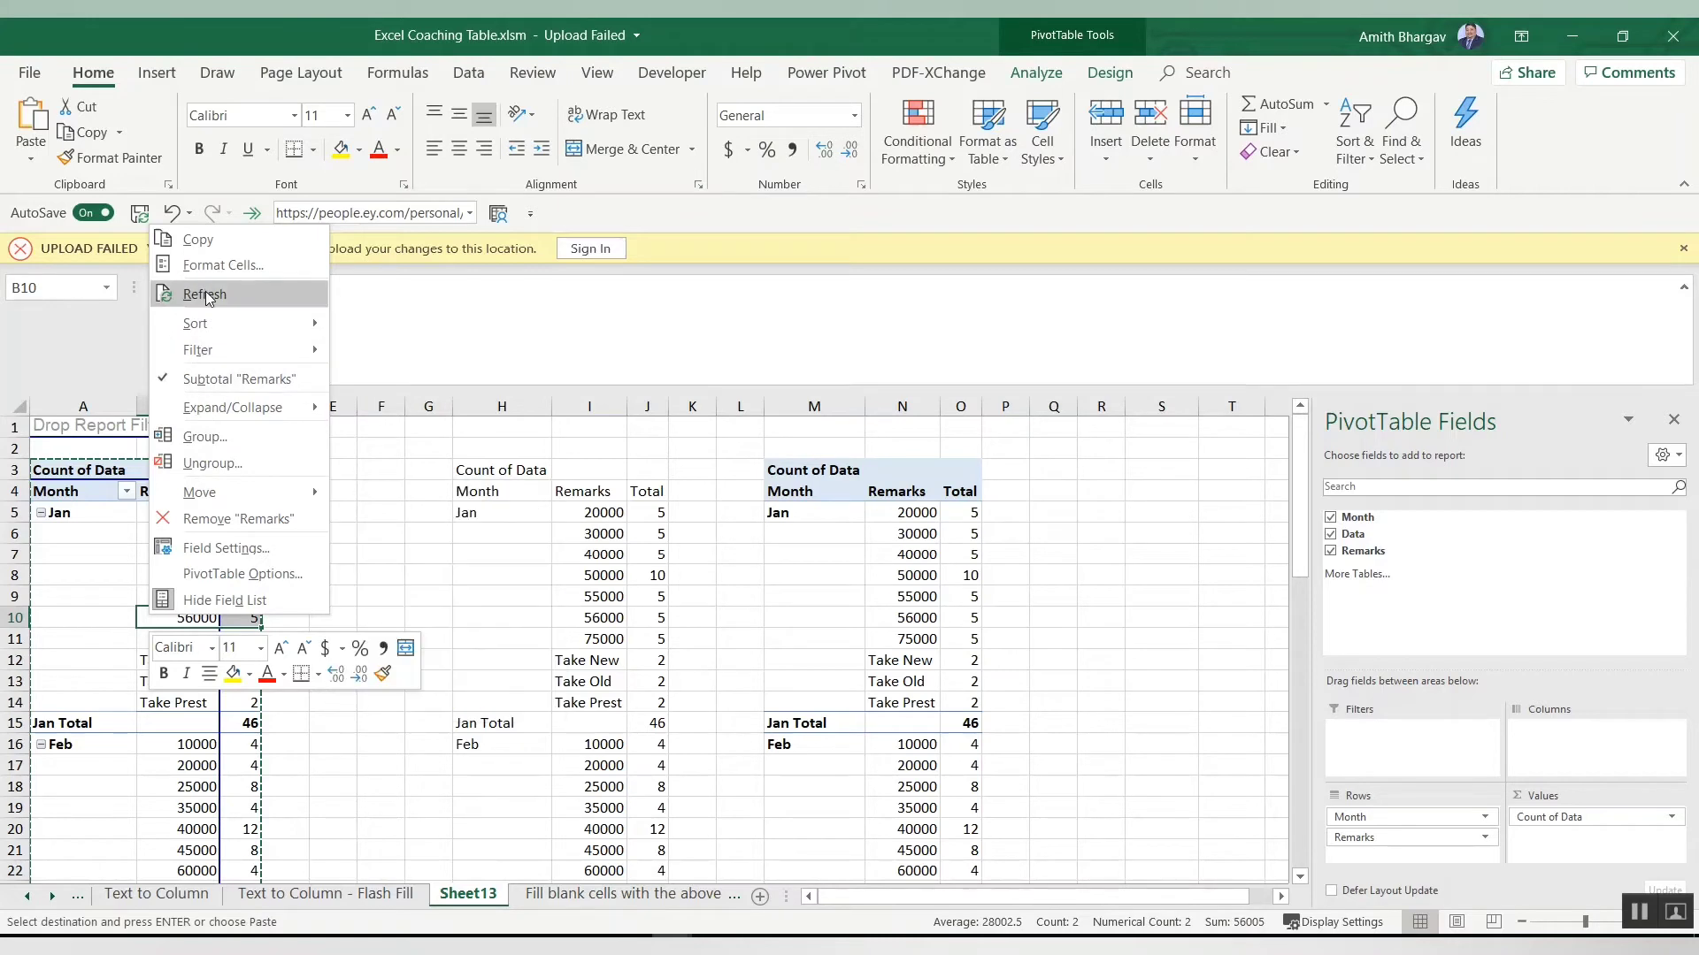
pyautogui.click(425, 721)
pyautogui.click(960, 618)
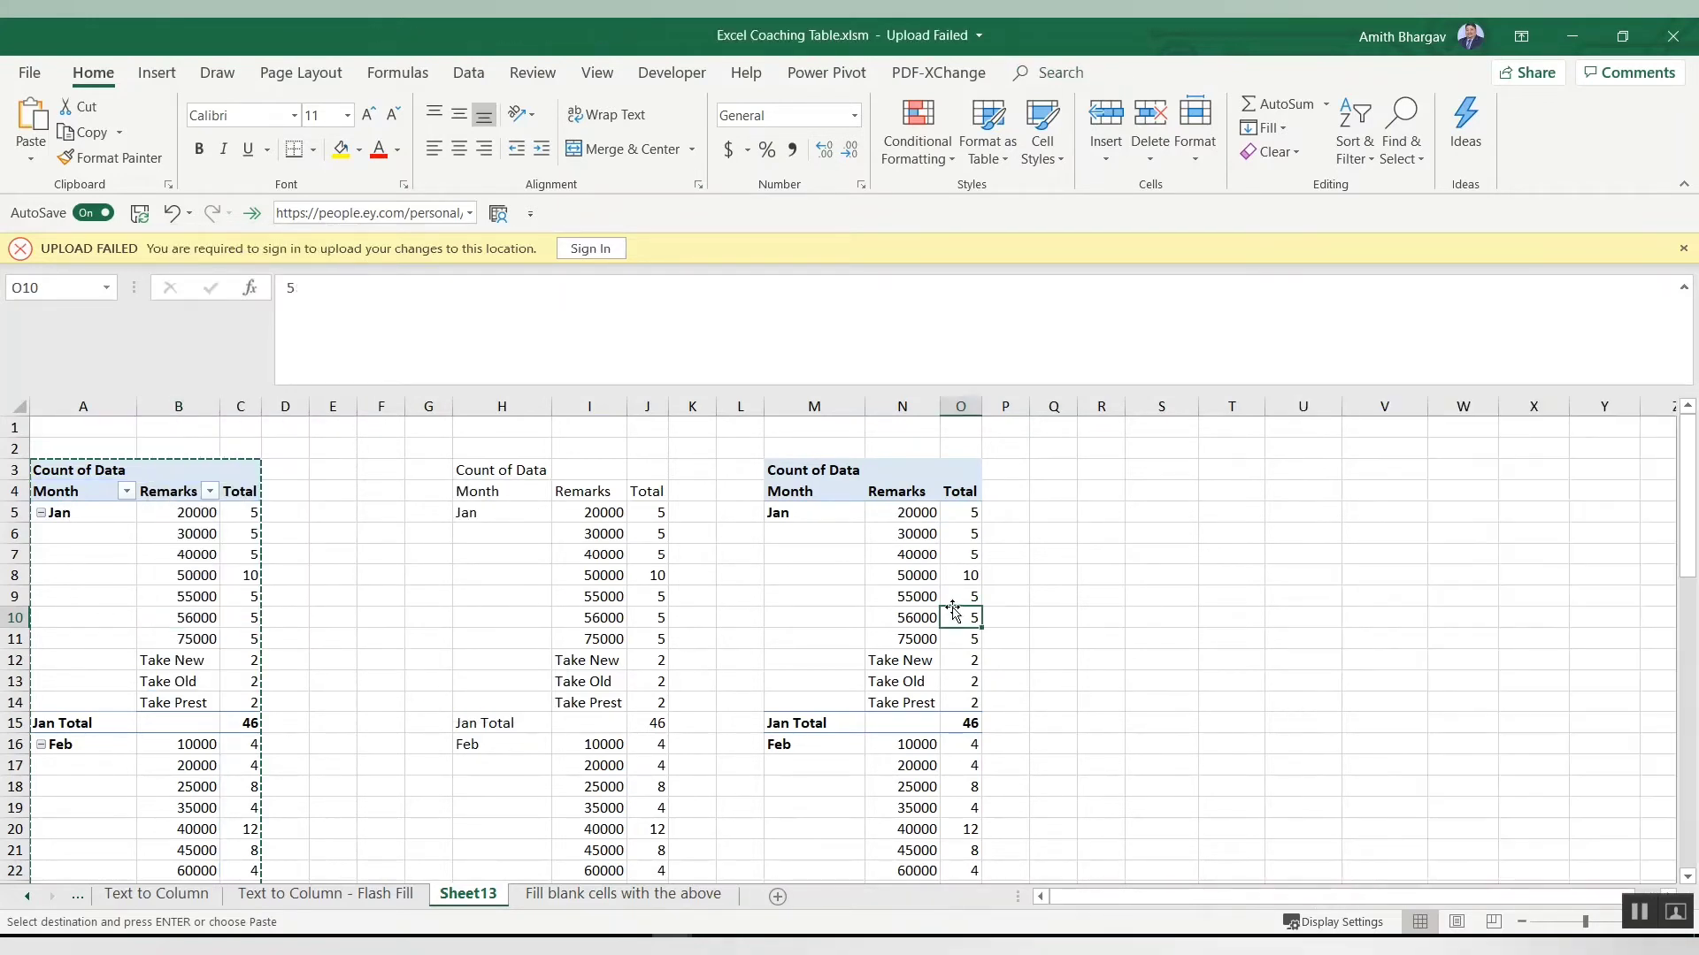
pyautogui.click(805, 514)
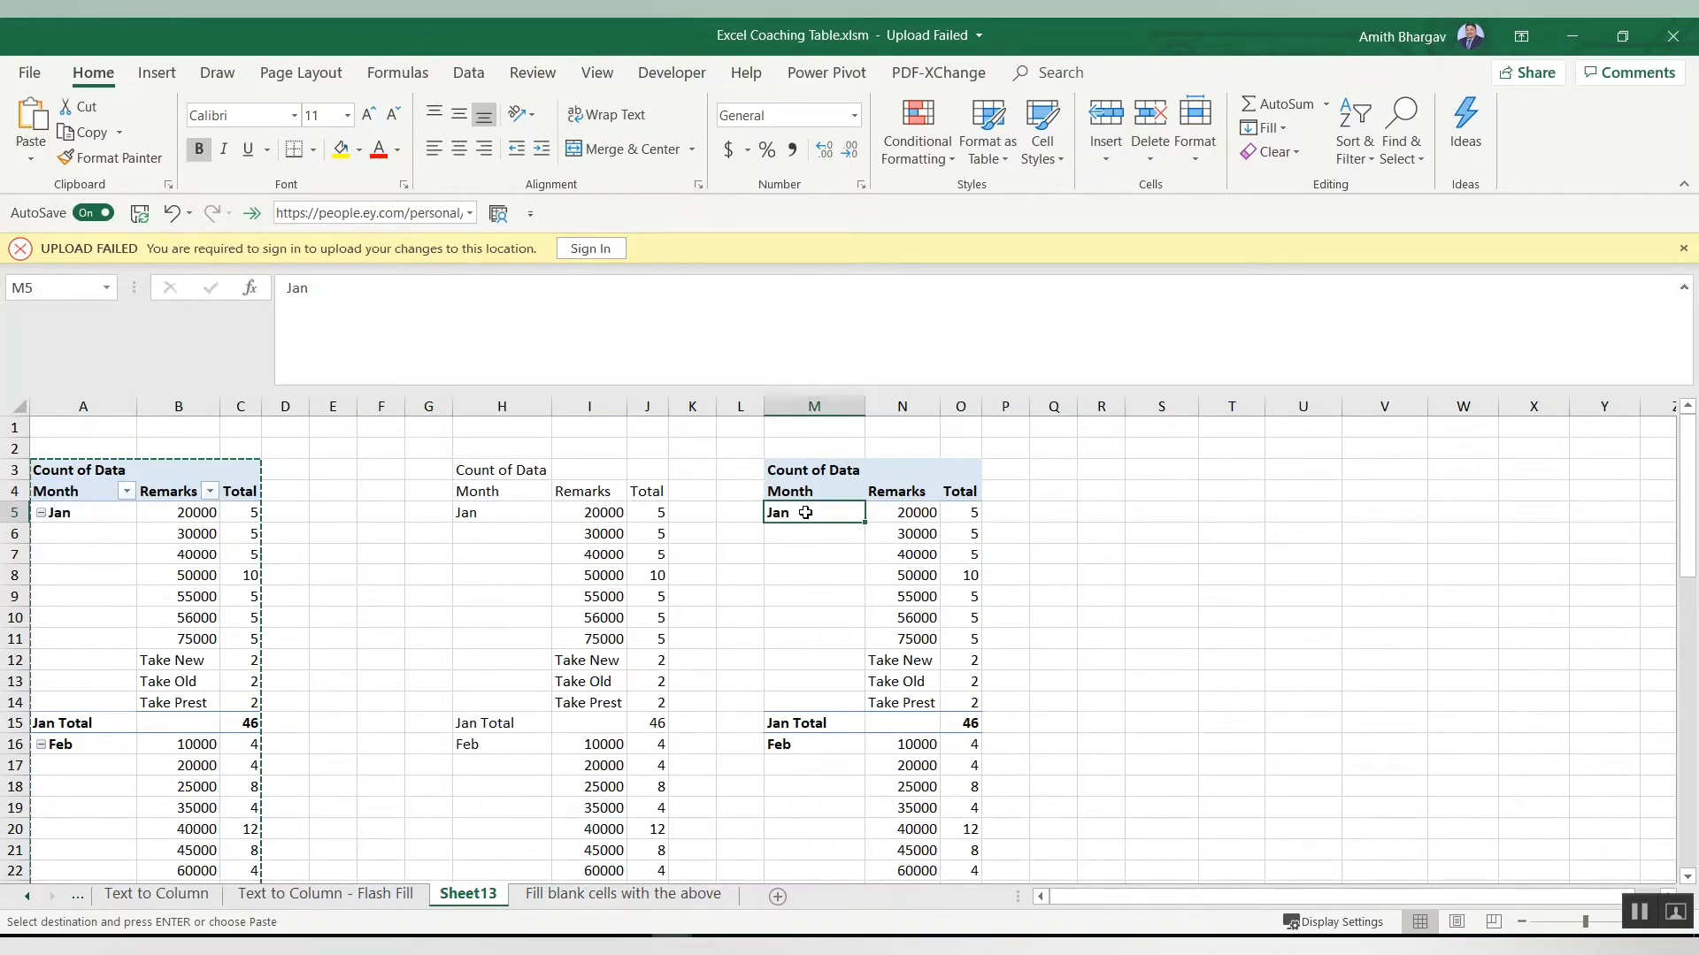
# Step: Move through the blank cells of the pasted table's Month column
pyautogui.press('Down')
pyautogui.press('Down')
pyautogui.press('Down')
pyautogui.press('Down')
pyautogui.press('Down')
pyautogui.press('Down')
pyautogui.press('Down')
pyautogui.press('Down')
pyautogui.press('Down')
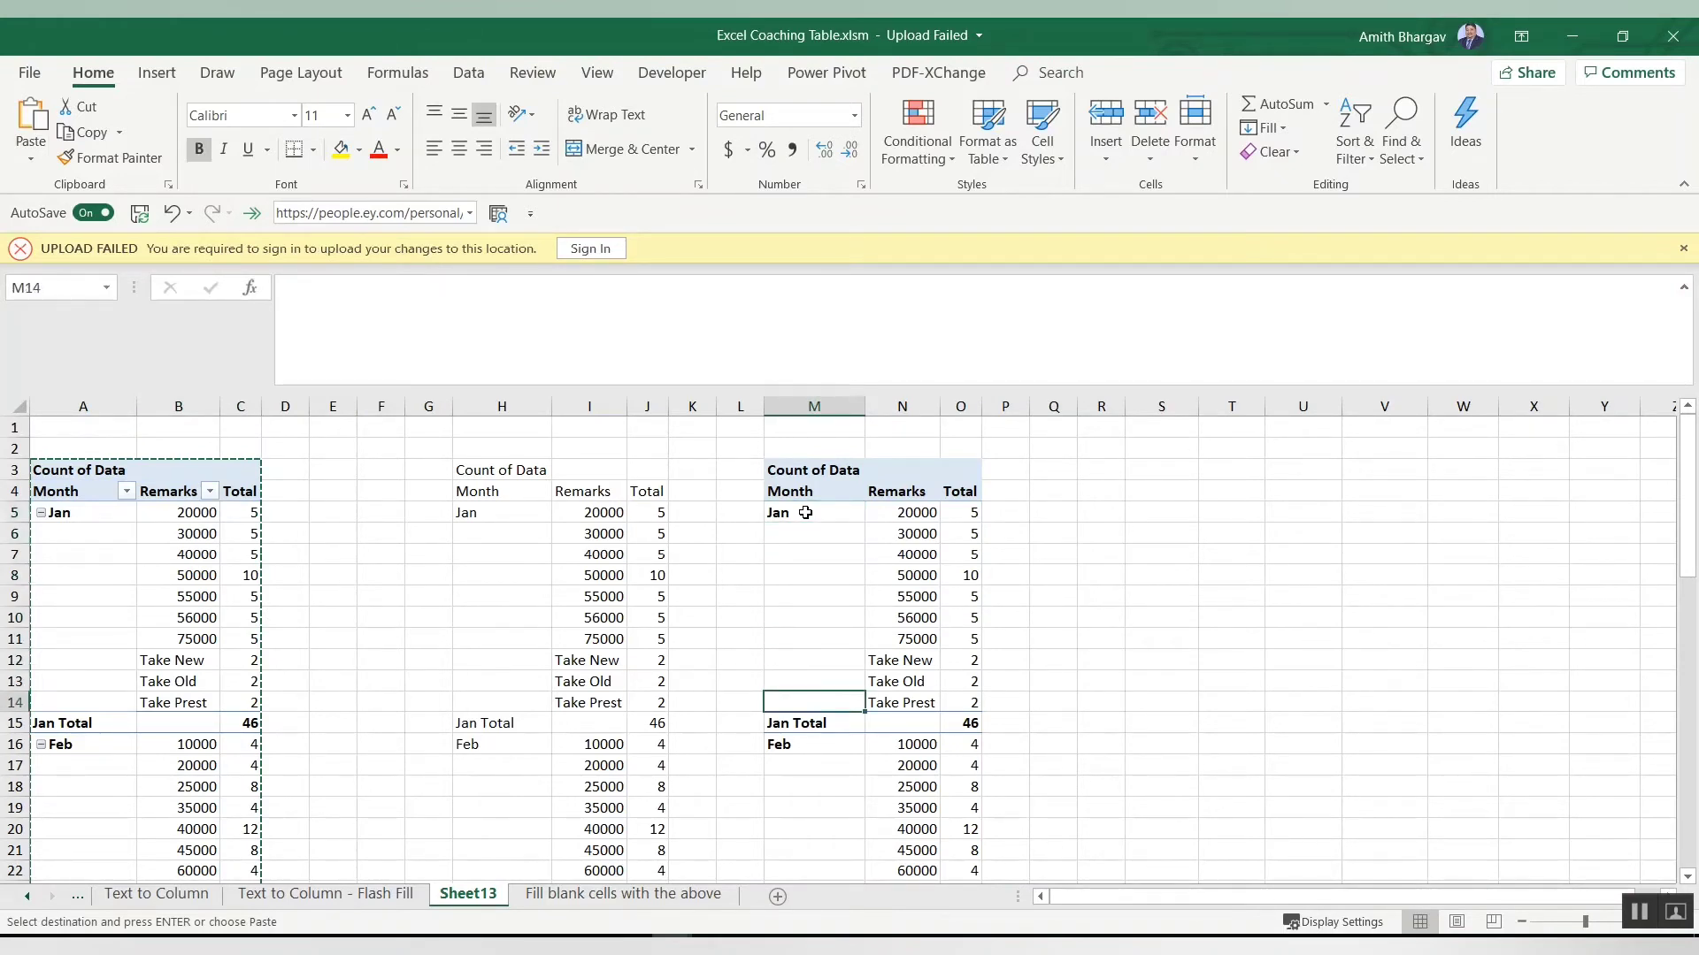
pyautogui.keyDown('shift'); pyautogui.click(805, 513); pyautogui.keyUp('shift')
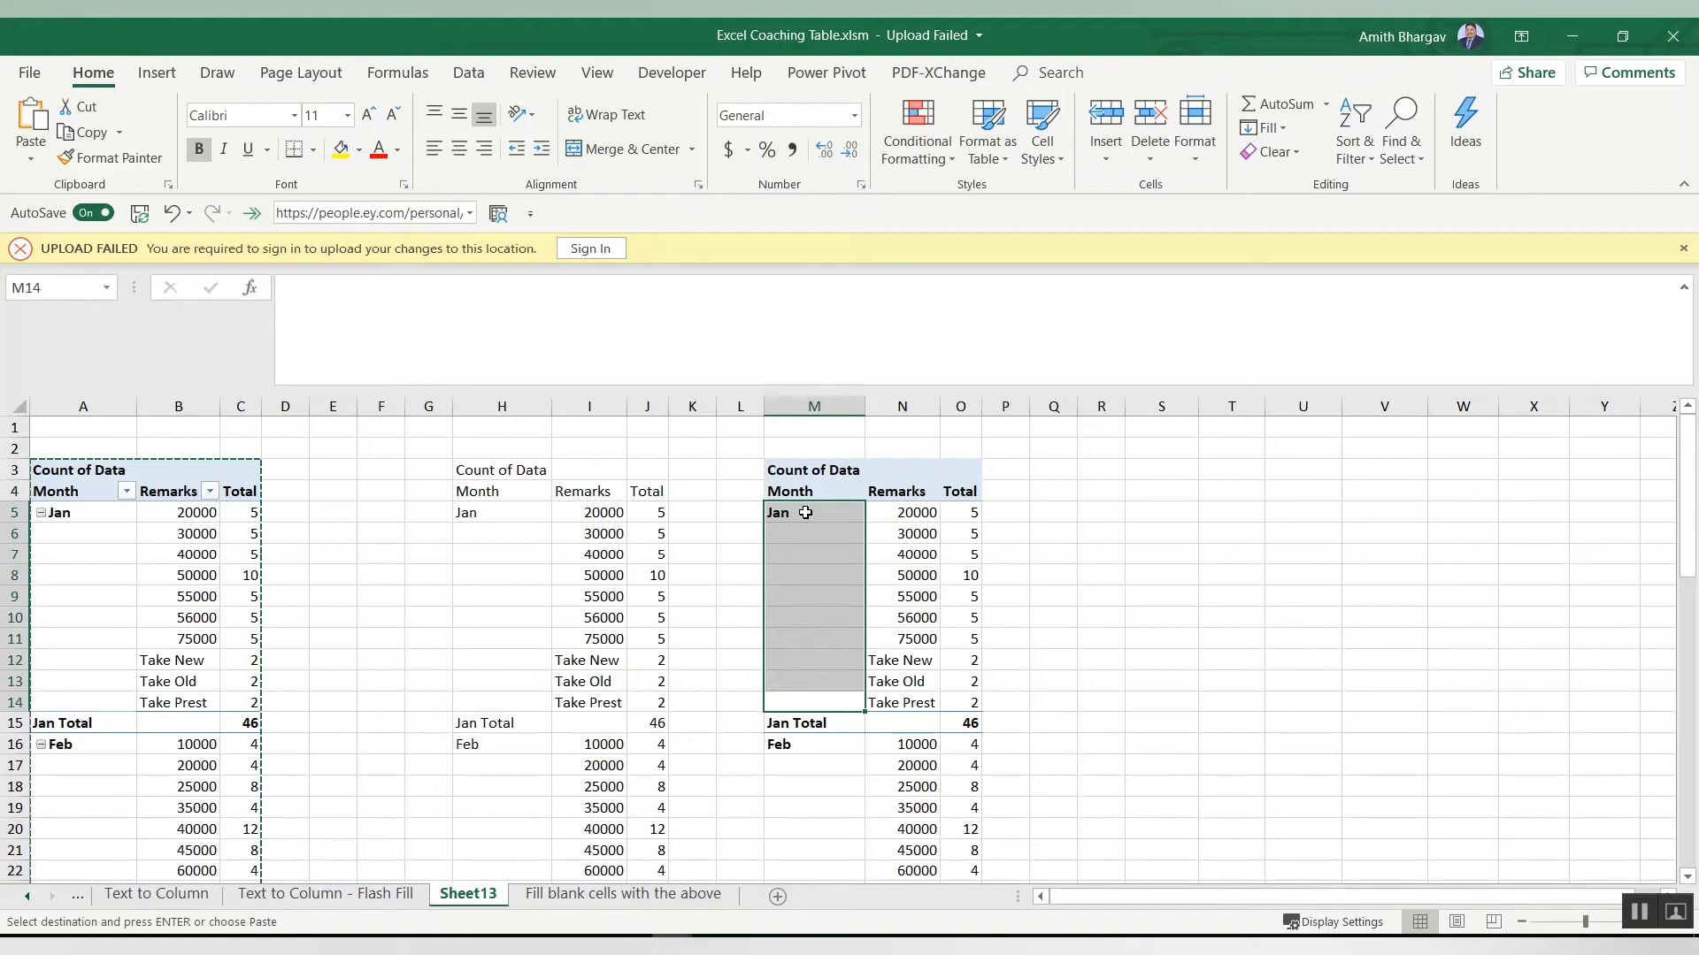
pyautogui.press('Down')
pyautogui.press('Up')
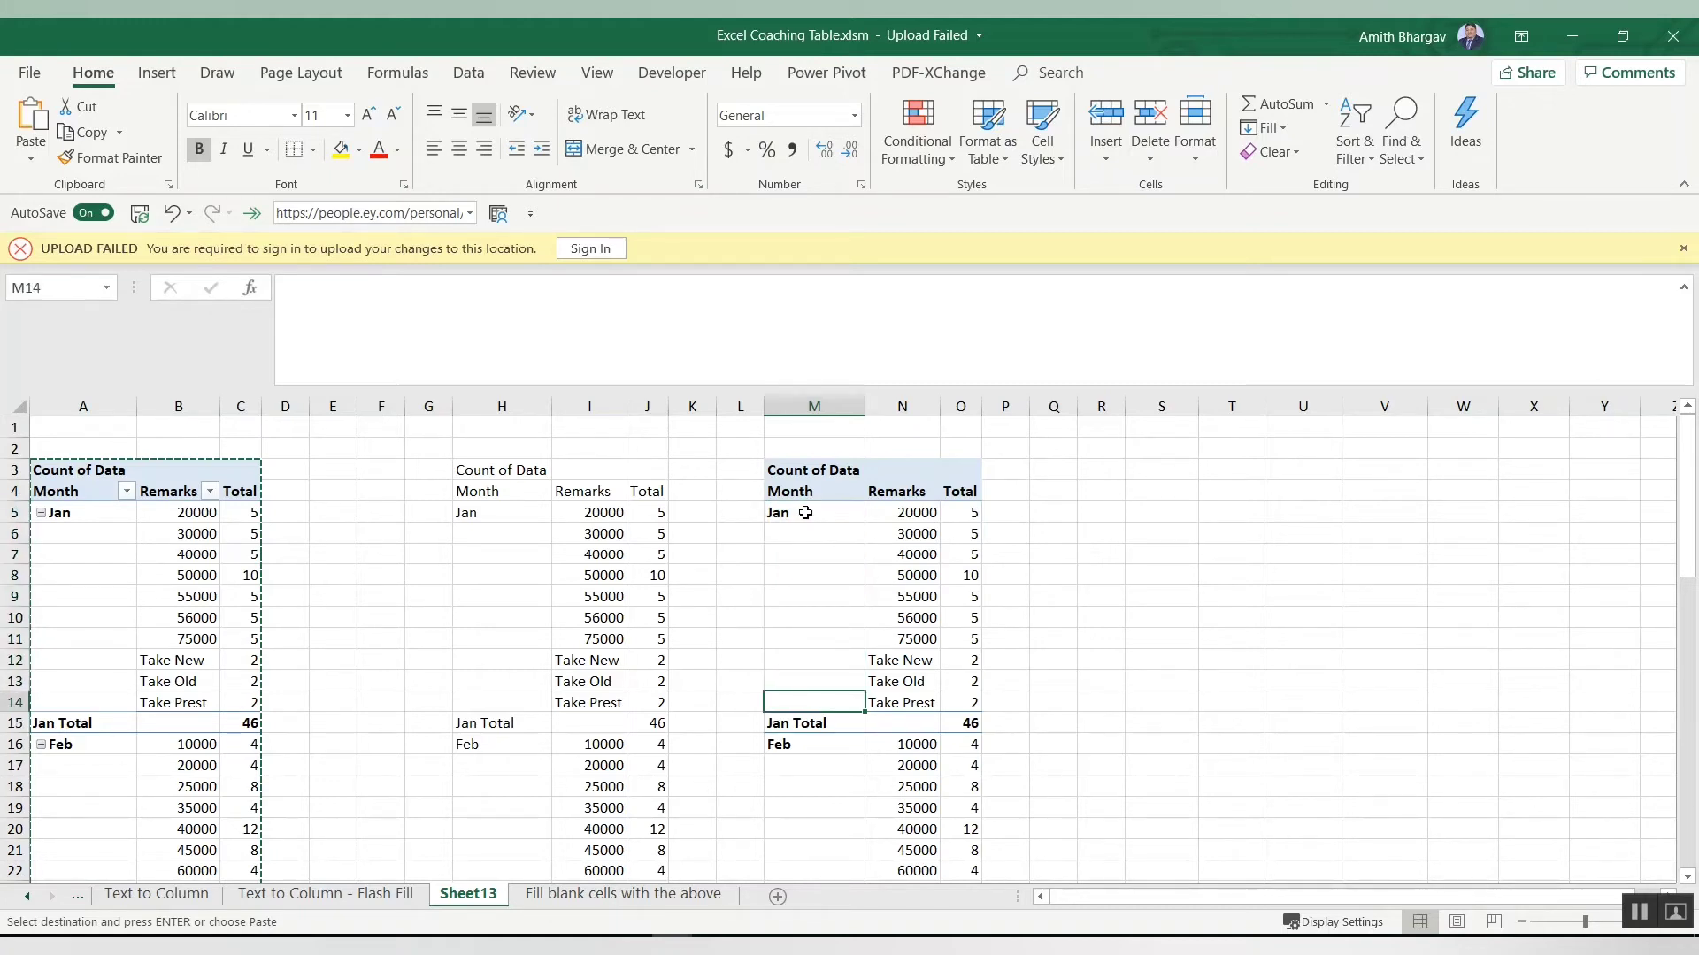
pyautogui.click(805, 513)
pyautogui.press('Down')
pyautogui.press('Down')
pyautogui.press('Down')
pyautogui.press('Down')
pyautogui.press('Down')
pyautogui.press('Down')
pyautogui.press('Down')
pyautogui.press('Down')
pyautogui.press('Down')
pyautogui.press('Down')
pyautogui.press('Down')
pyautogui.press('Down')
pyautogui.press('Down')
pyautogui.press('Down')
pyautogui.press('Down')
pyautogui.press('Down')
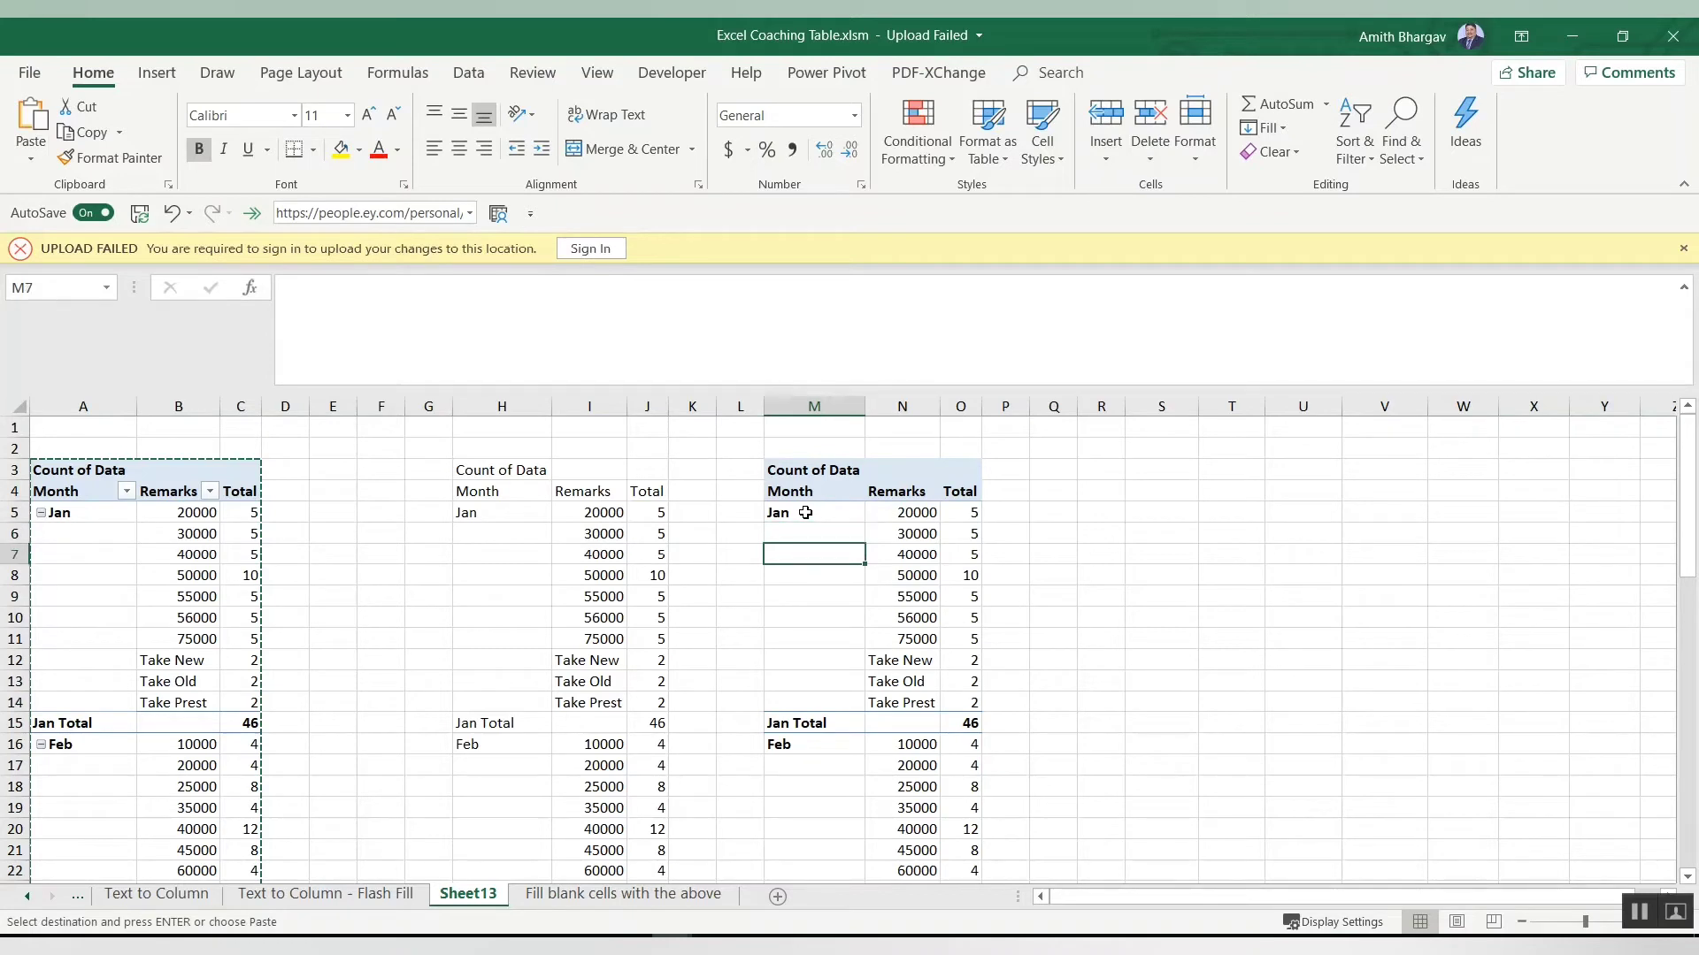
pyautogui.press('Up')
pyautogui.press('Up')
pyautogui.press('Up')
pyautogui.press('Up')
pyautogui.press('Up')
pyautogui.press('Up')
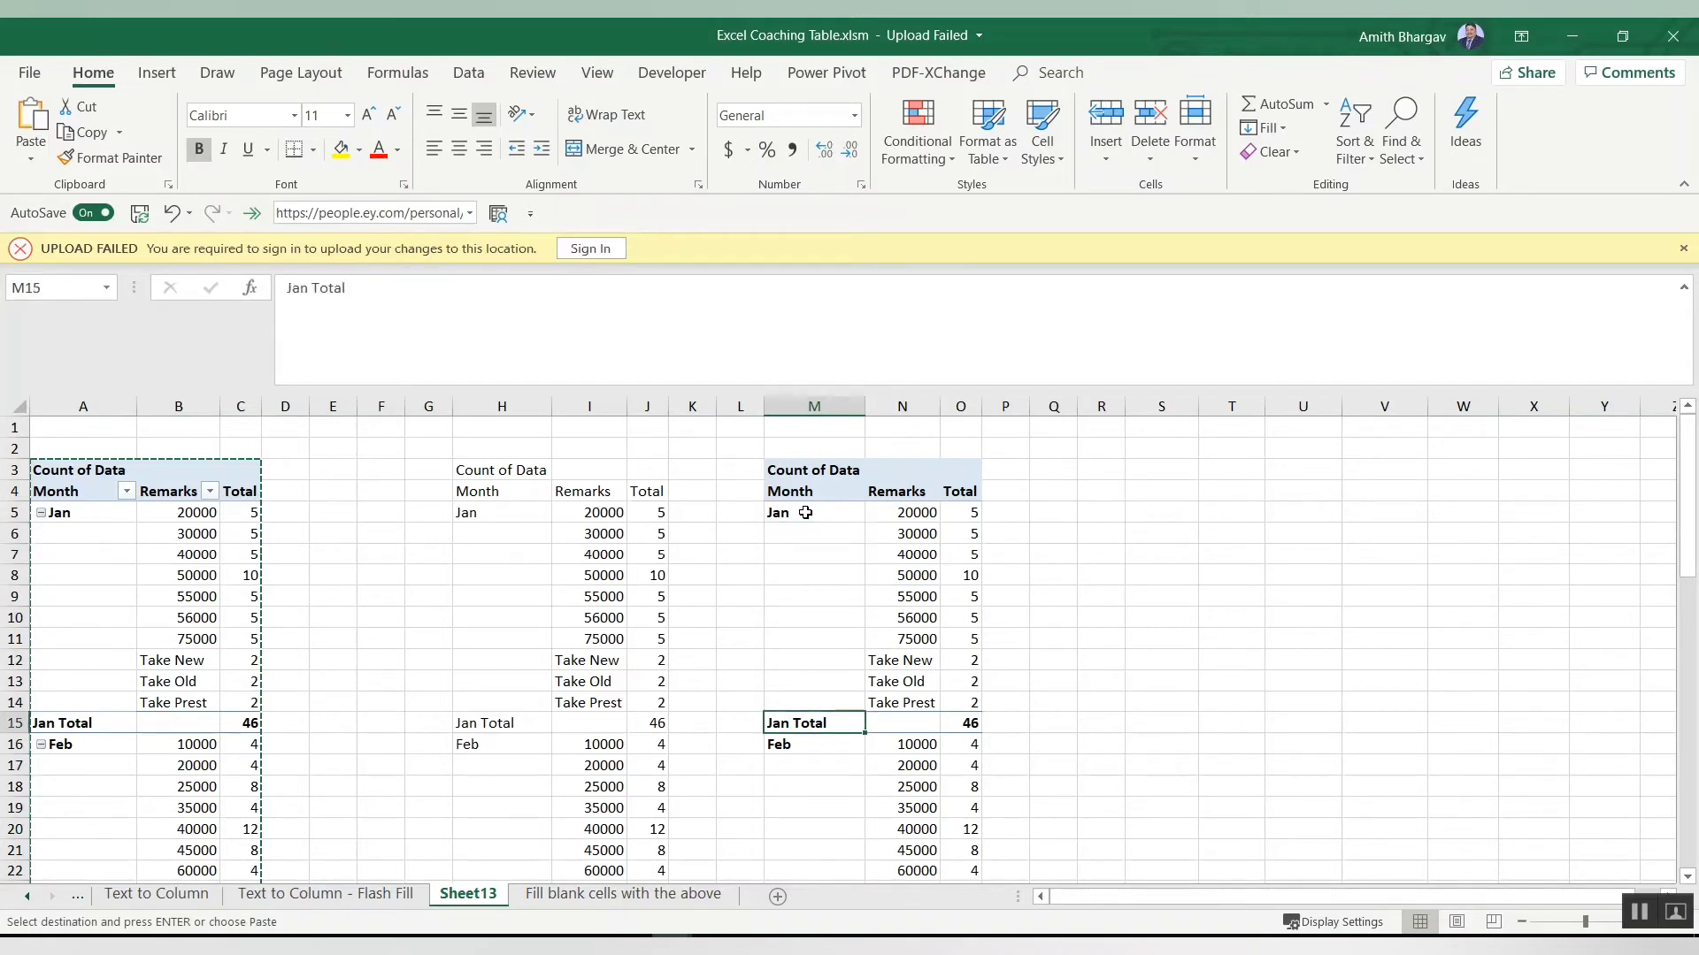
pyautogui.press('Up')
pyautogui.press('Down')
pyautogui.press('Down')
pyautogui.press('Down')
pyautogui.press('Down')
pyautogui.press('Down')
pyautogui.press('Down')
pyautogui.press('Down')
pyautogui.press('Down')
pyautogui.press('Down')
pyautogui.press('Down')
pyautogui.press('Down')
pyautogui.press('Down')
pyautogui.press('Down')
pyautogui.press('Down')
pyautogui.press('Down')
pyautogui.press('Down')
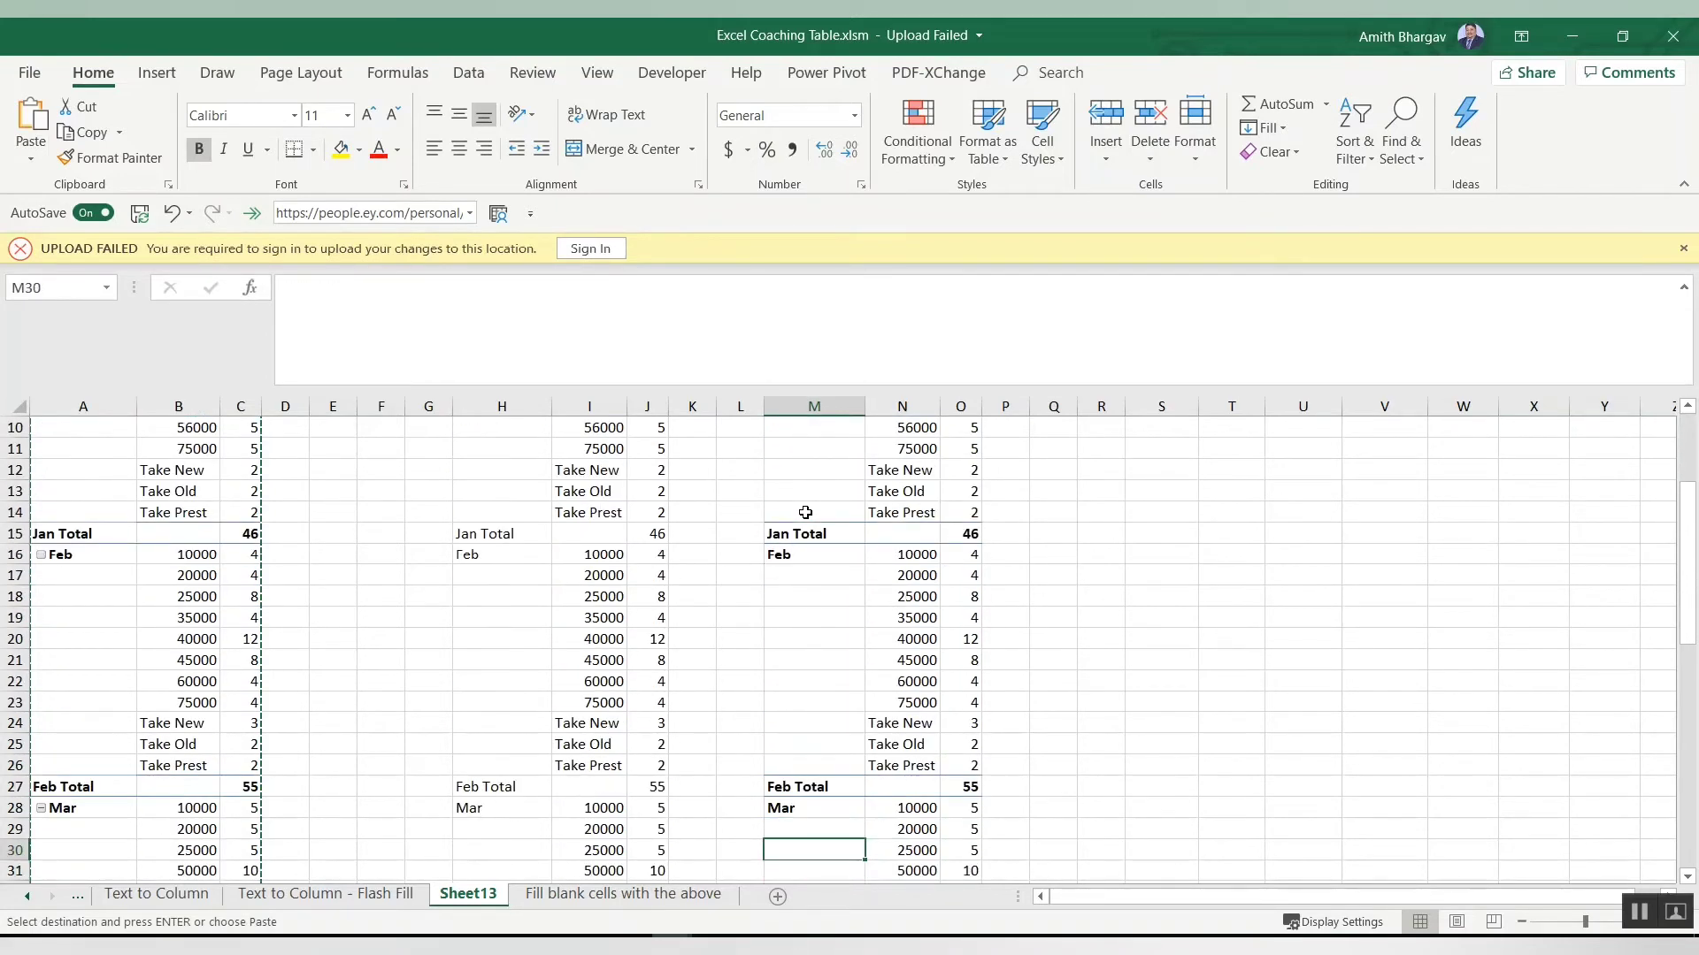
pyautogui.press('Up')
pyautogui.press('Up')
pyautogui.press('Up')
pyautogui.press('Up')
pyautogui.press('Up')
pyautogui.press('Up')
pyautogui.press('Down')
pyautogui.press('Down')
pyautogui.press('Down')
pyautogui.press('Down')
pyautogui.press('Down')
pyautogui.press('Down')
pyautogui.press('Down')
pyautogui.press('Down')
pyautogui.press('Down')
pyautogui.press('Down')
pyautogui.press('Down')
pyautogui.press('Down')
pyautogui.press('Down')
pyautogui.press('Down')
pyautogui.press('Down')
pyautogui.press('Down')
pyautogui.press('Down')
pyautogui.press('Down')
pyautogui.press('Down')
pyautogui.press('Down')
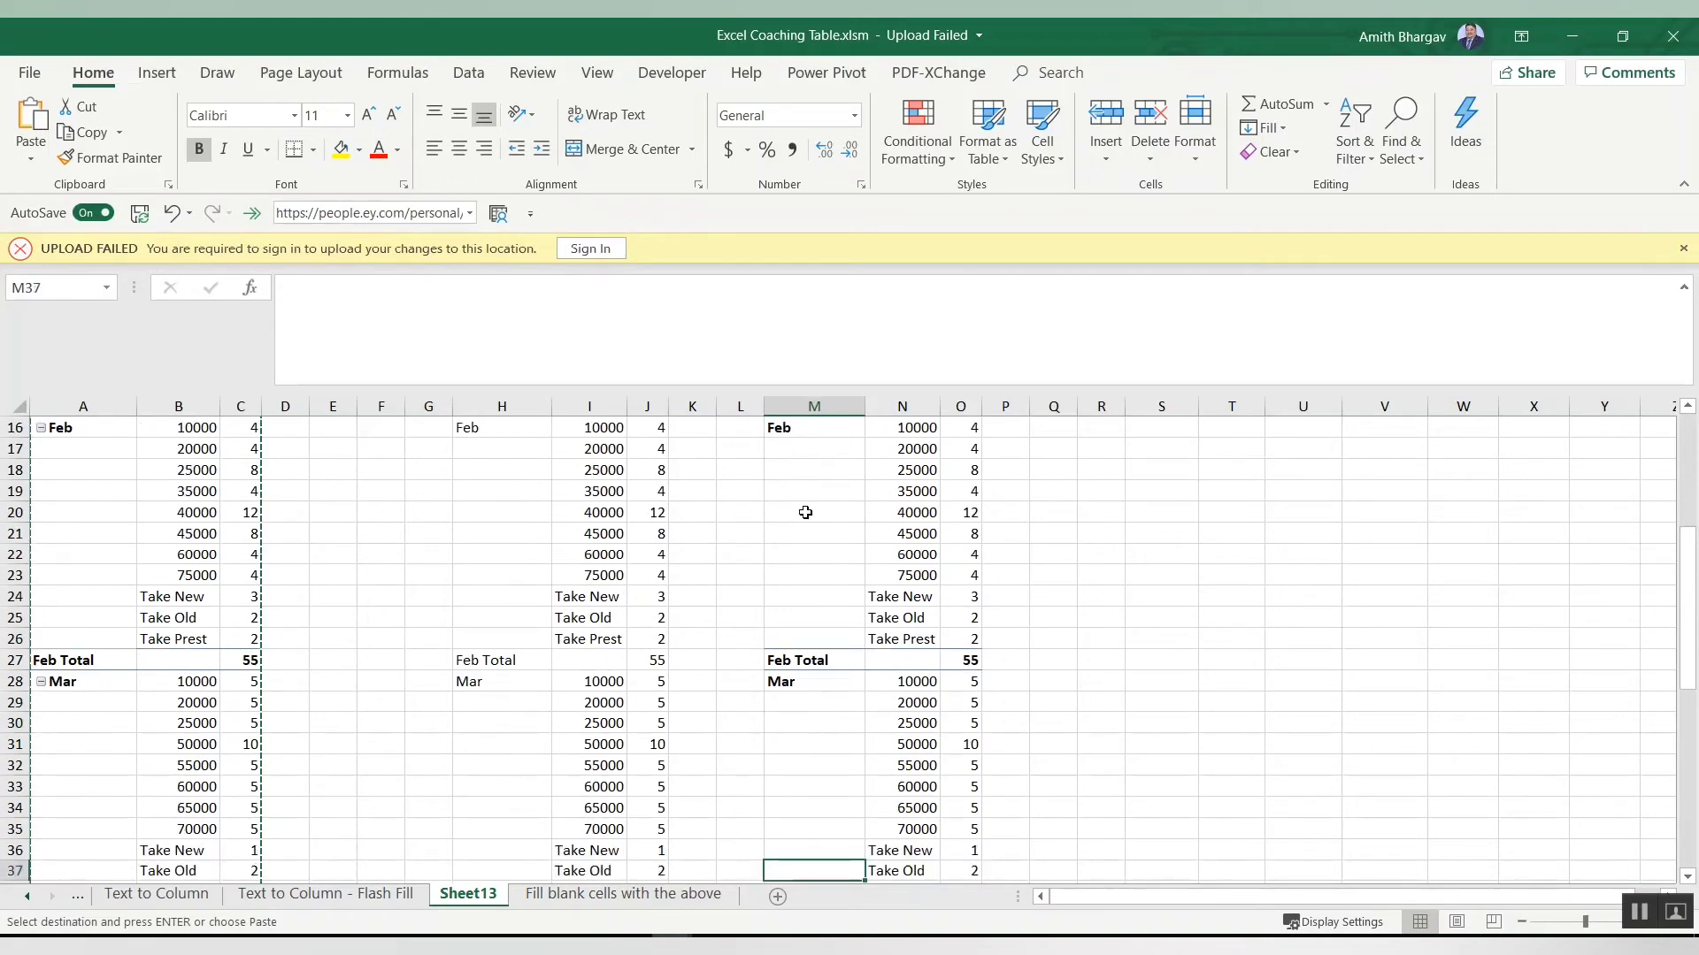
pyautogui.hotkey('ctrl', 'Up')
pyautogui.hotkey('ctrl', 'Up')
pyautogui.hotkey('ctrl', 'Up')
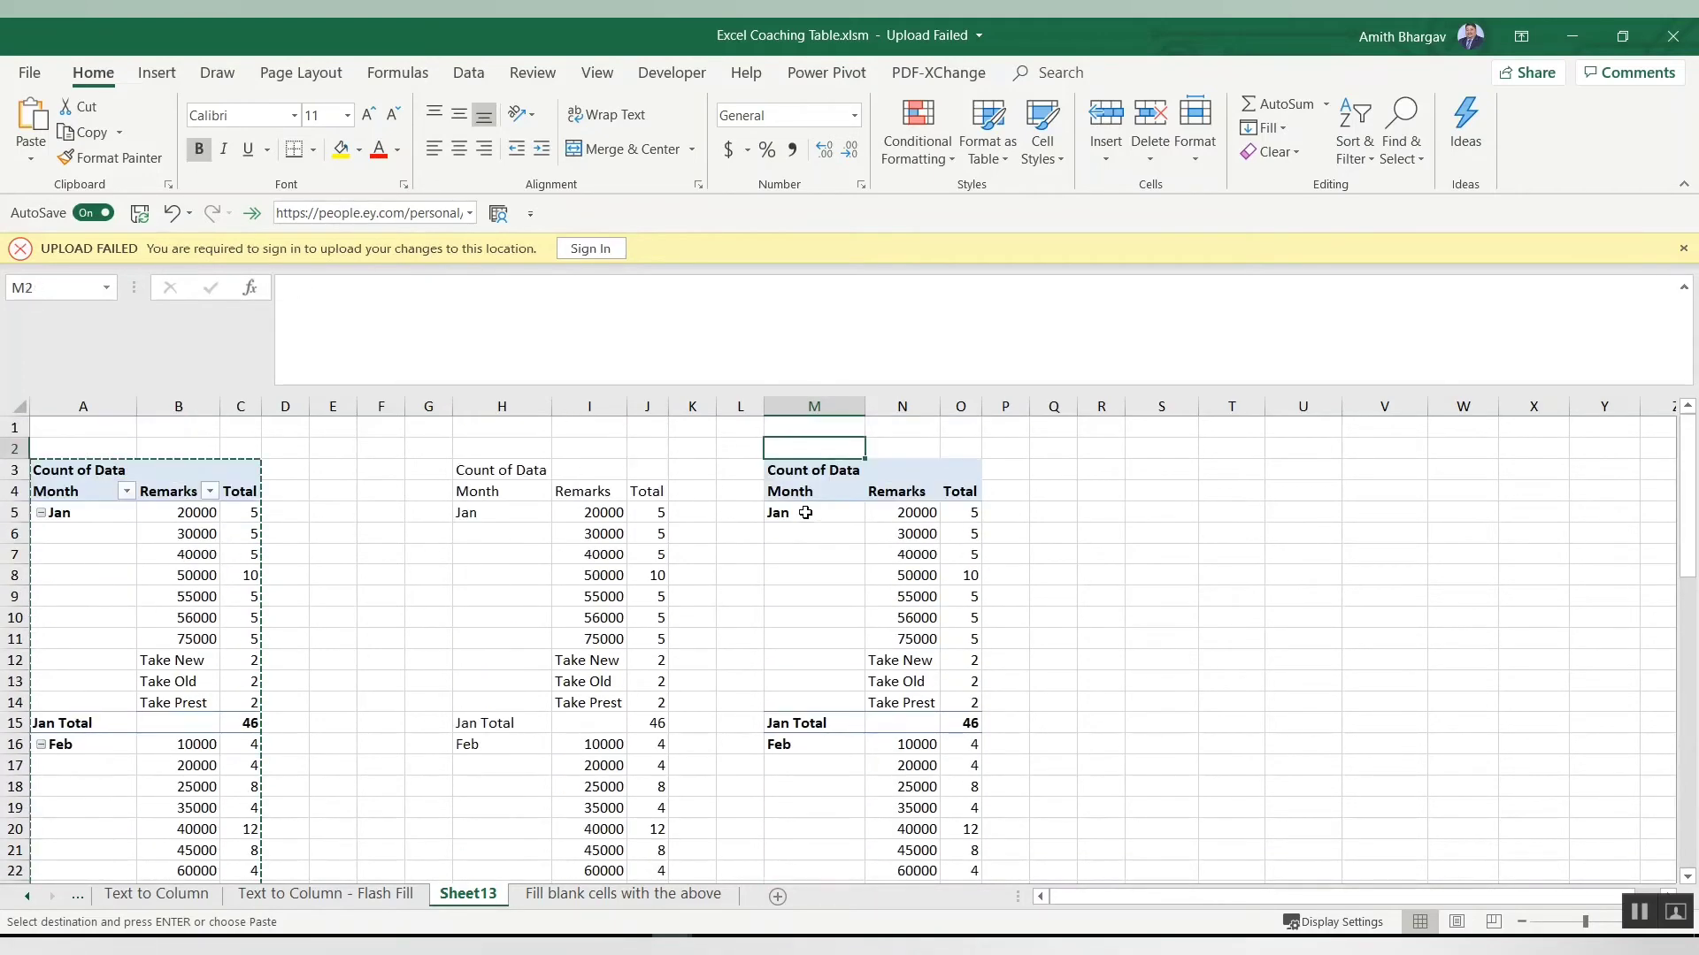
pyautogui.press('Down')
pyautogui.press('Down')
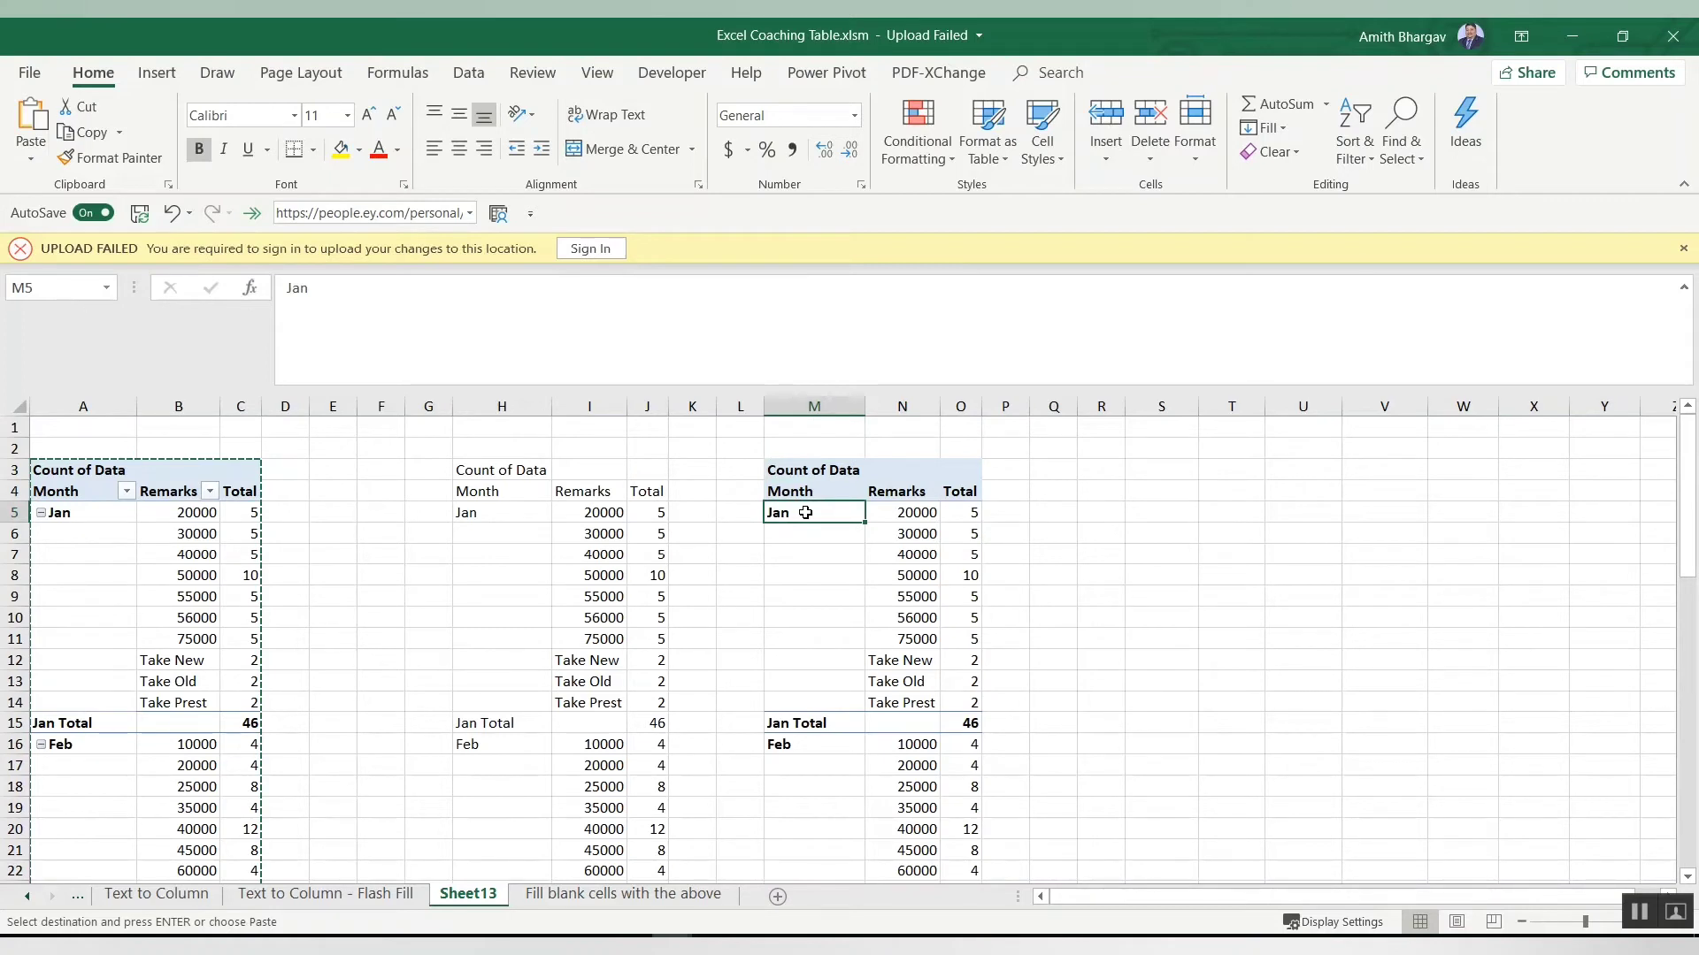
# Step: Fill the blank Month cells below Jan and Feb with their month names
pyautogui.press('Down')
pyautogui.press('Up')
pyautogui.hotkey('ctrl', 'shift', 'Down')
pyautogui.hotkey('shift', 'Up')
pyautogui.hotkey('ctrl', 'd')
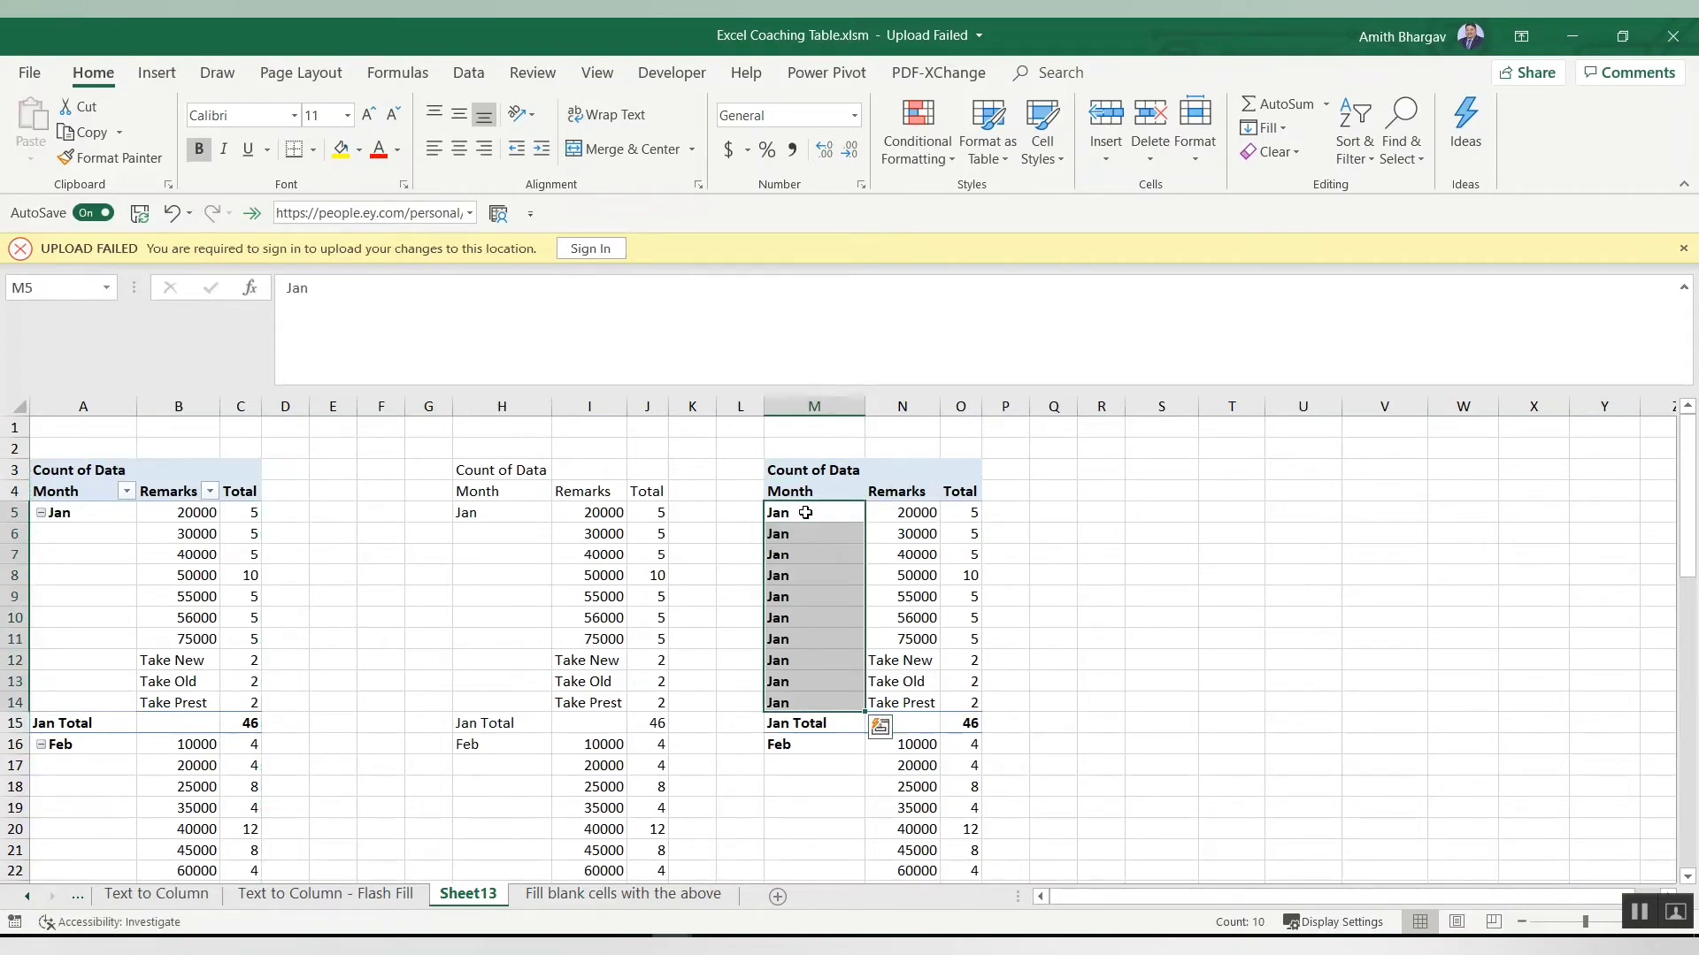
pyautogui.hotkey('ctrl', 'Down')
pyautogui.hotkey('ctrl', 'shift', 'Down')
pyautogui.hotkey('shift', 'Up')
pyautogui.hotkey('ctrl', 'd')
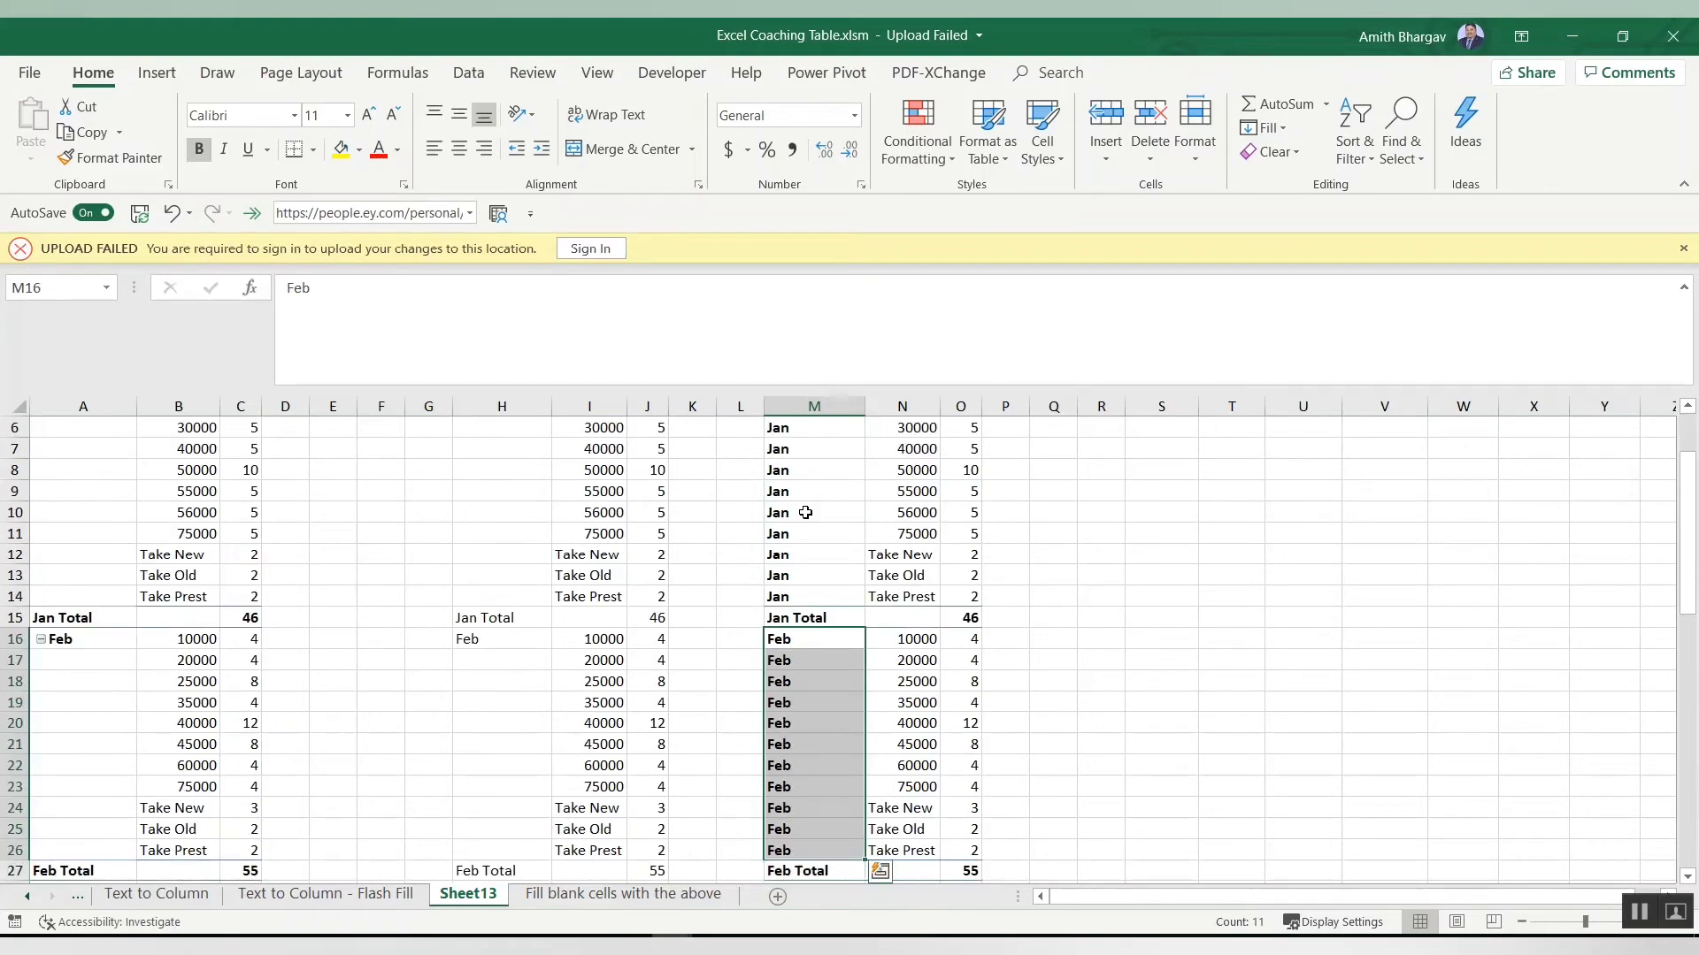
# Step: Fill the blank Month cells below Mar and Apr with their month names
pyautogui.hotkey('ctrl', 'Down')
pyautogui.hotkey('ctrl', 'shift', 'Down')
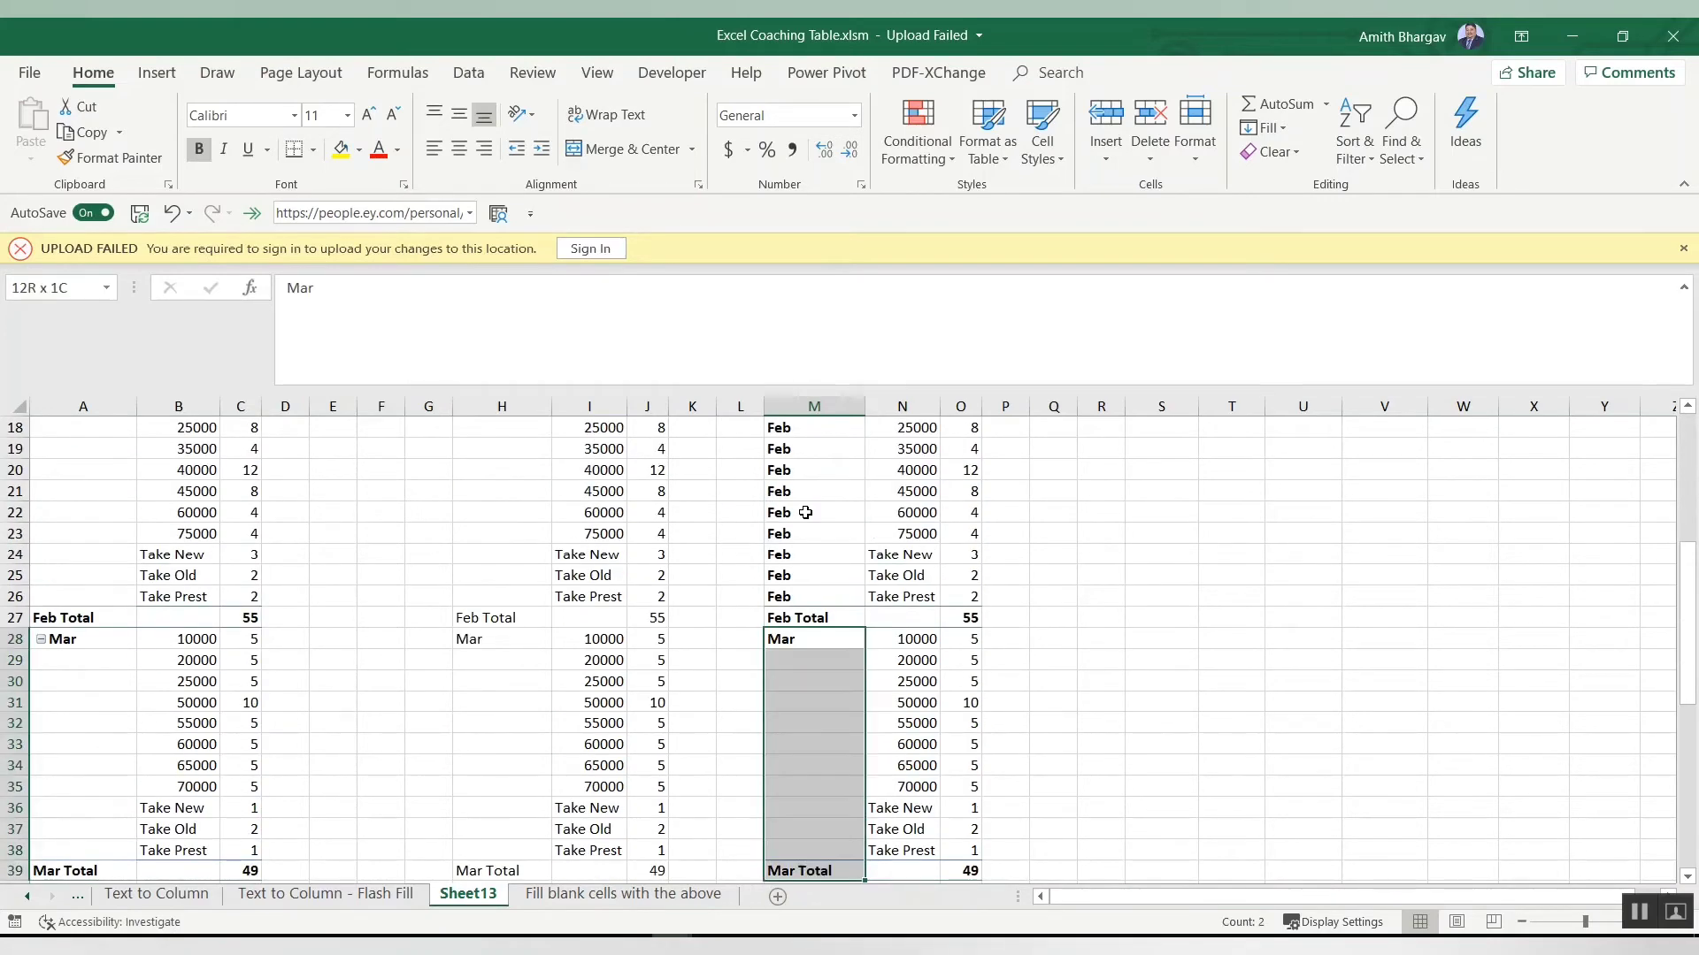
pyautogui.hotkey('shift', 'Up')
pyautogui.hotkey('ctrl', 'd')
pyautogui.hotkey('ctrl', 'Down')
pyautogui.hotkey('ctrl', 'Down')
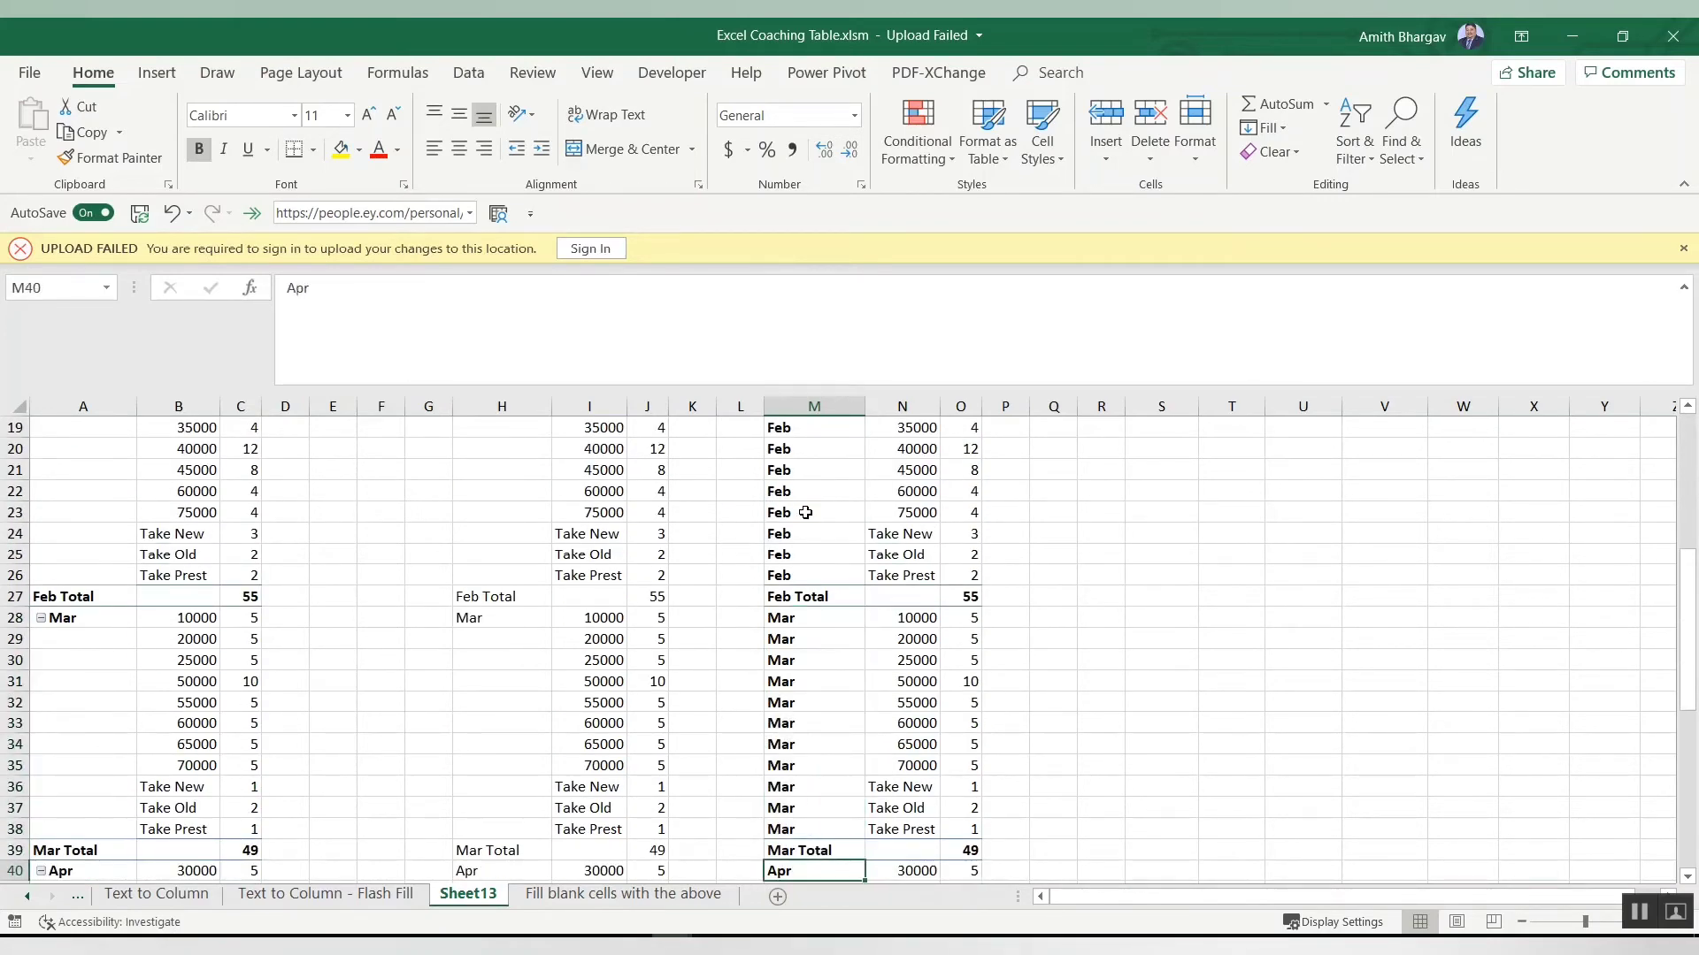
pyautogui.hotkey('ctrl', 'Down')
pyautogui.hotkey('ctrl', 'shift', 'Down')
pyautogui.hotkey('shift', 'Up')
pyautogui.hotkey('ctrl', 'd')
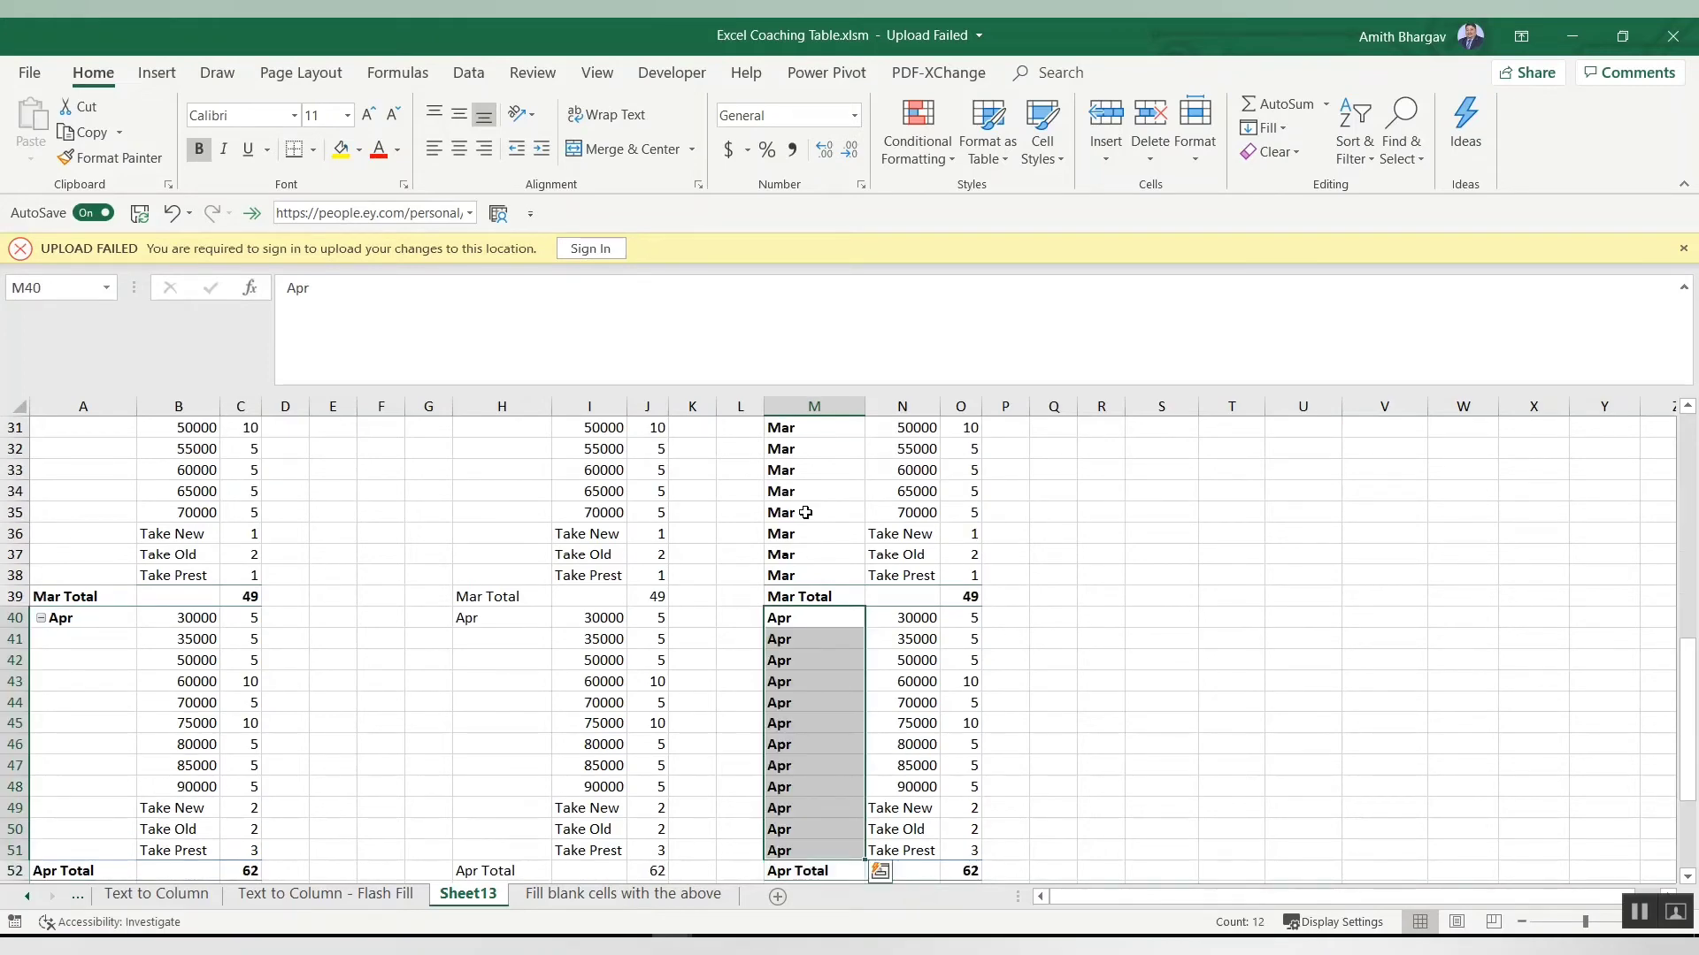
# Step: Undo the month fills in the pasted table
pyautogui.hotkey('ctrl', 'z')
pyautogui.hotkey('ctrl', 'z')
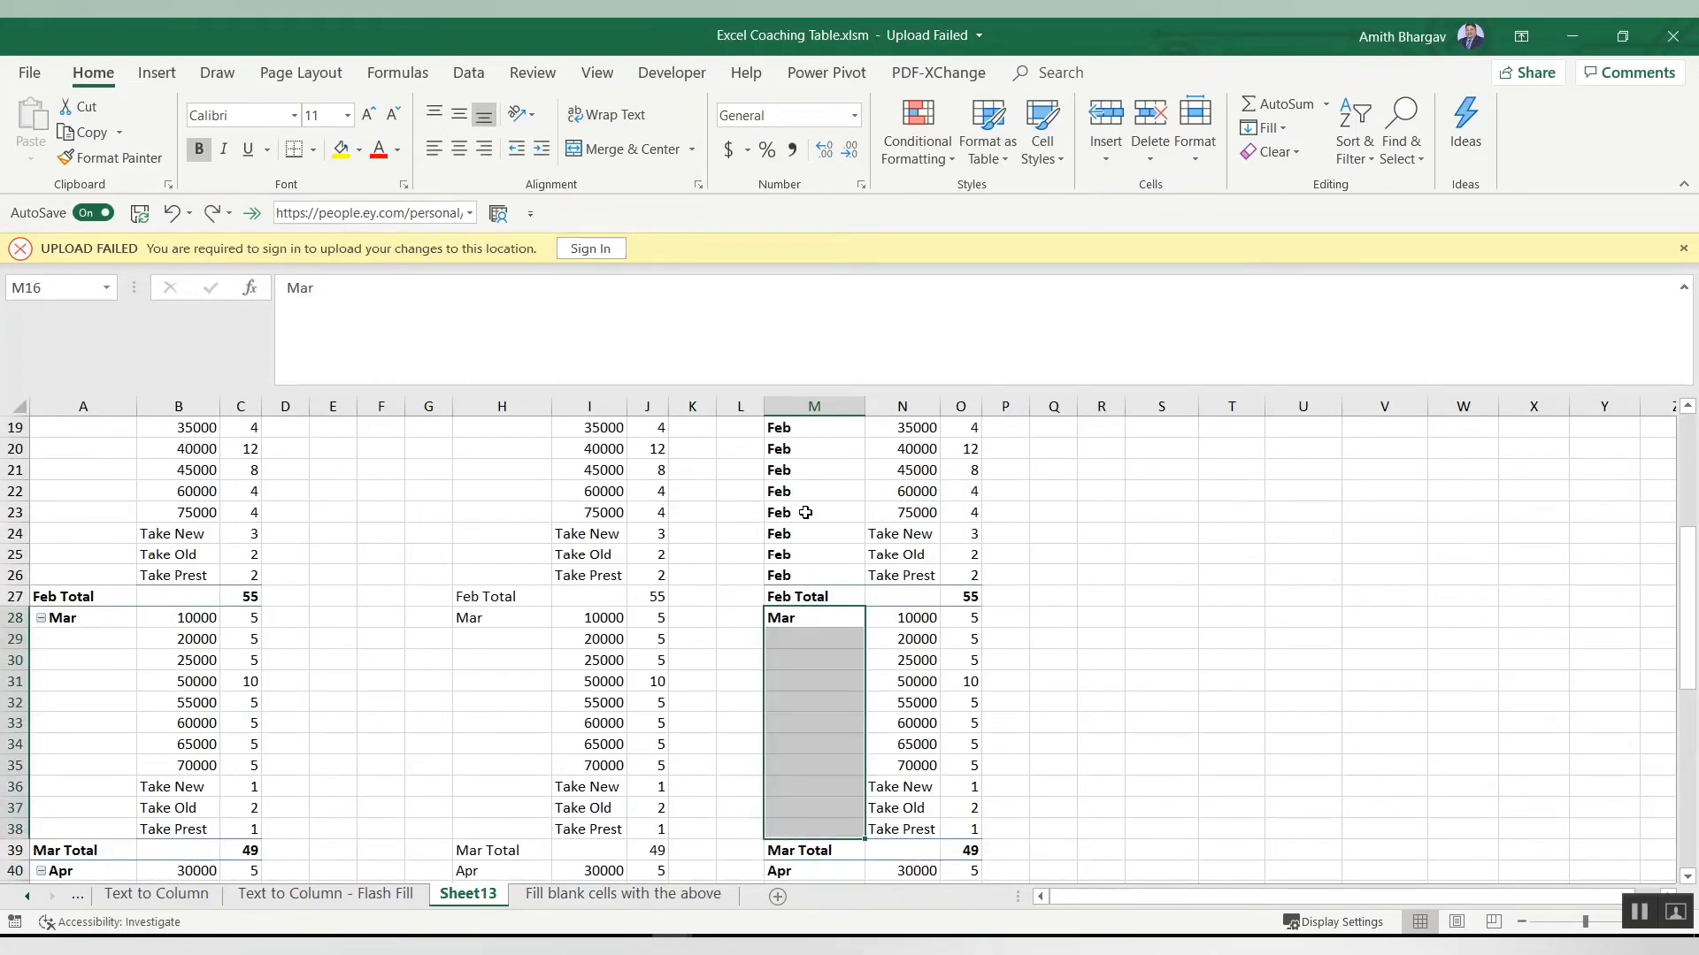
pyautogui.hotkey('ctrl', 'z')
pyautogui.hotkey('ctrl', 'z')
pyautogui.hotkey('ctrl', 'z')
pyautogui.hotkey('ctrl', 'z')
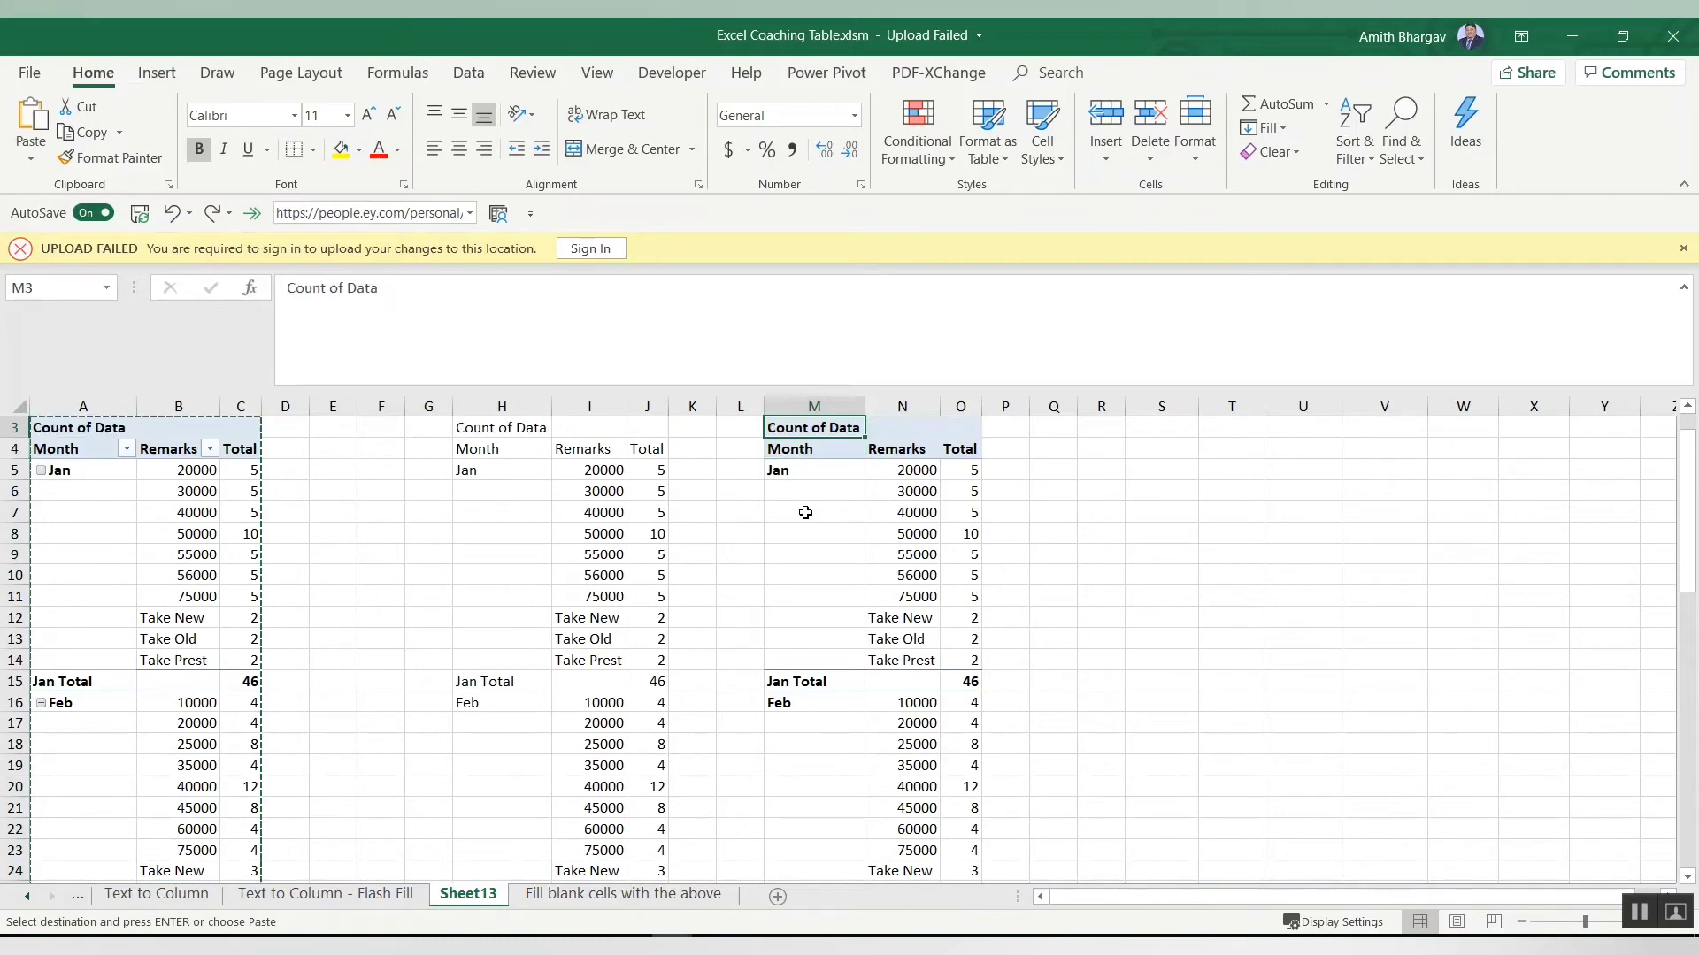
# Step: Select the Month column of the pasted table and narrow the selection to its blank cells with Go To Special Blanks
pyautogui.hotkey('ctrl', 'Up')
pyautogui.press('Down')
pyautogui.press('Down')
pyautogui.press('Down')
pyautogui.press('Down')
pyautogui.hotkey('ctrl', 'shift', 'Down')
pyautogui.hotkey('ctrl', 'shift', 'Down')
pyautogui.hotkey('ctrl', 'shift', 'Down')
pyautogui.hotkey('ctrl', 'shift', 'Down')
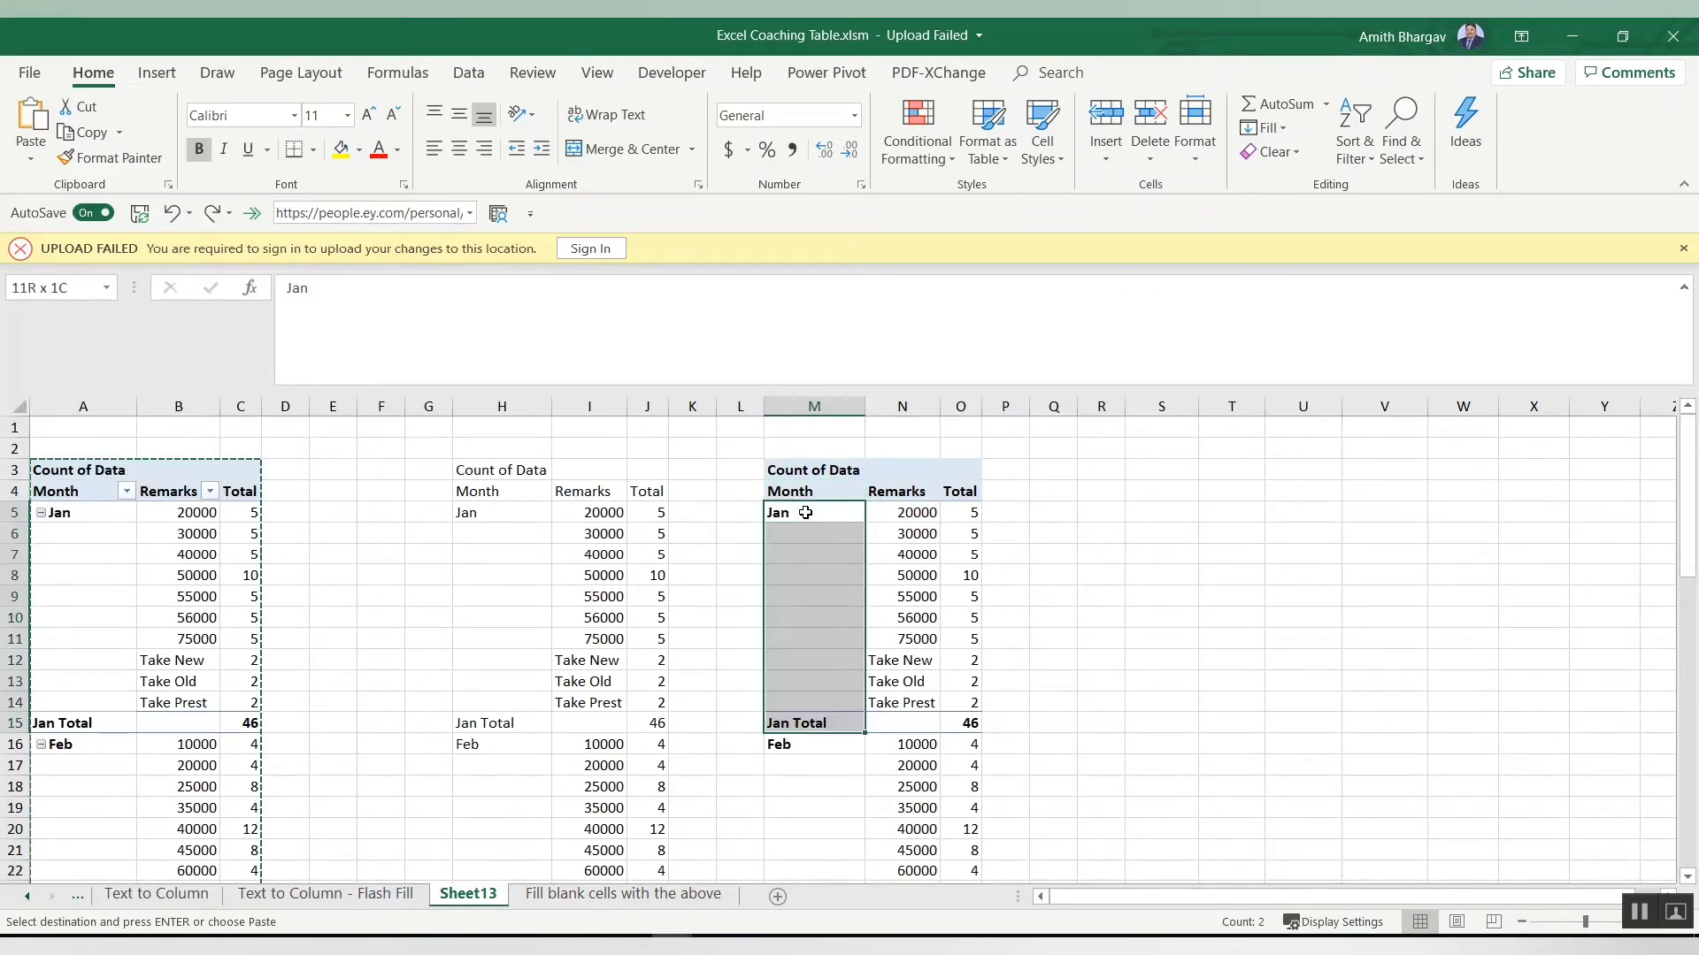
pyautogui.hotkey('ctrl', 'shift', 'Up')
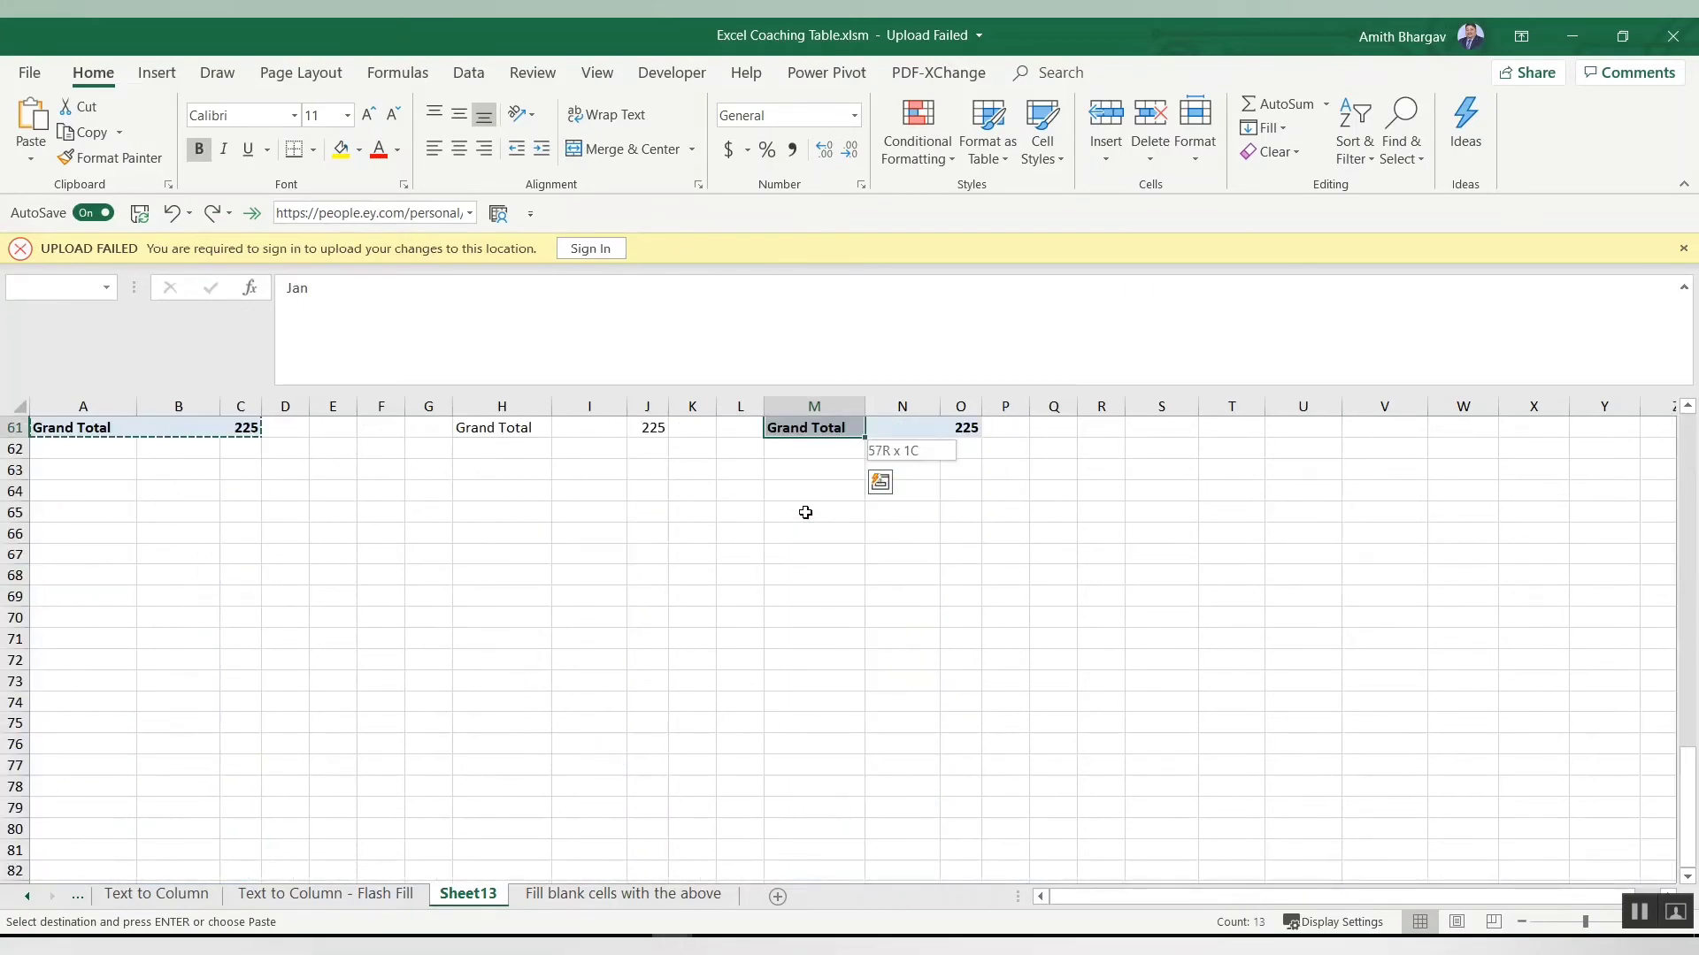
pyautogui.scroll(12, 1696, 575)
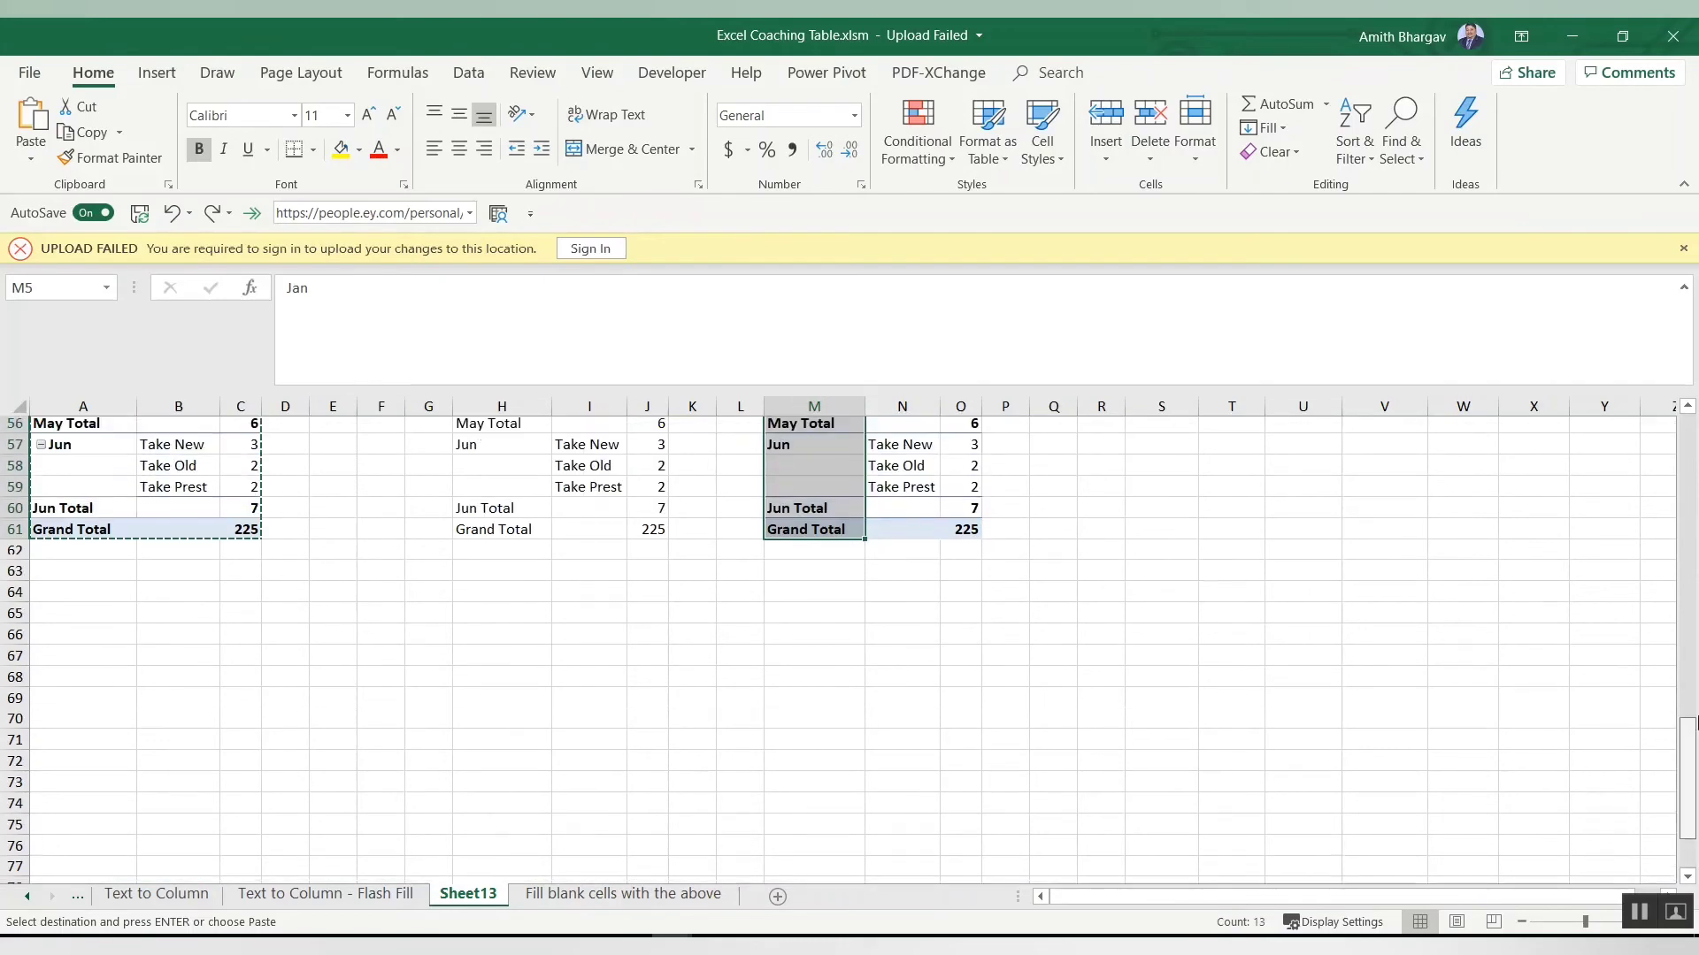
pyautogui.scroll(8, 1695, 575)
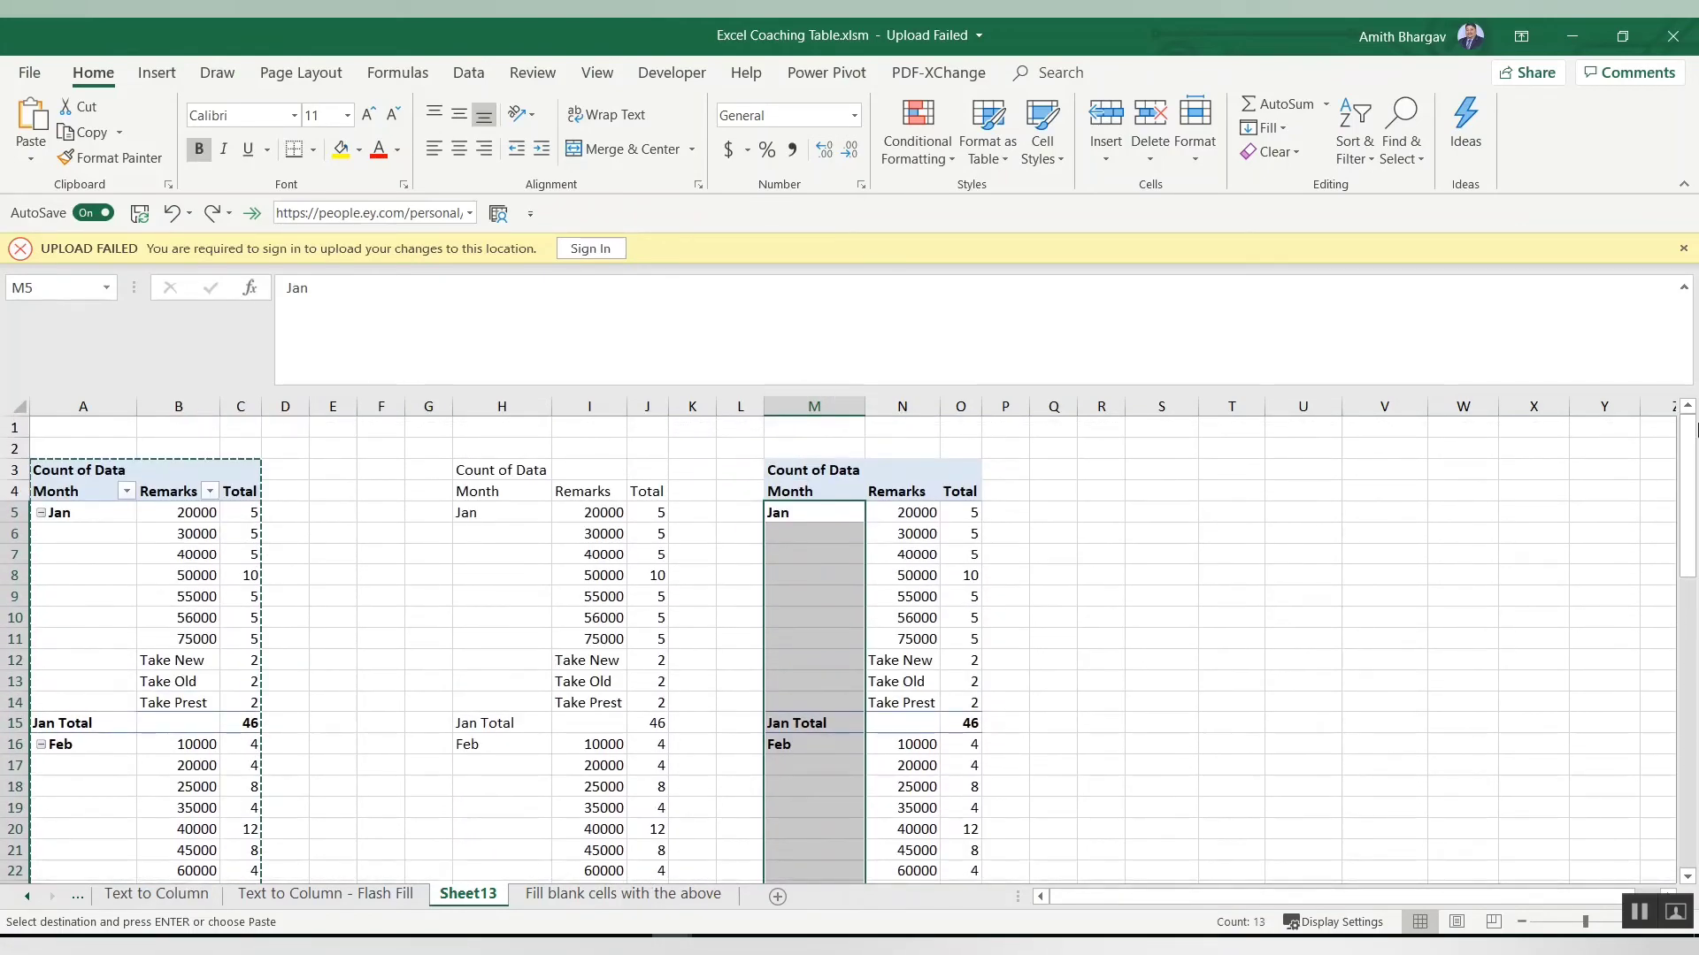
pyautogui.hotkey('ctrl', 'g')
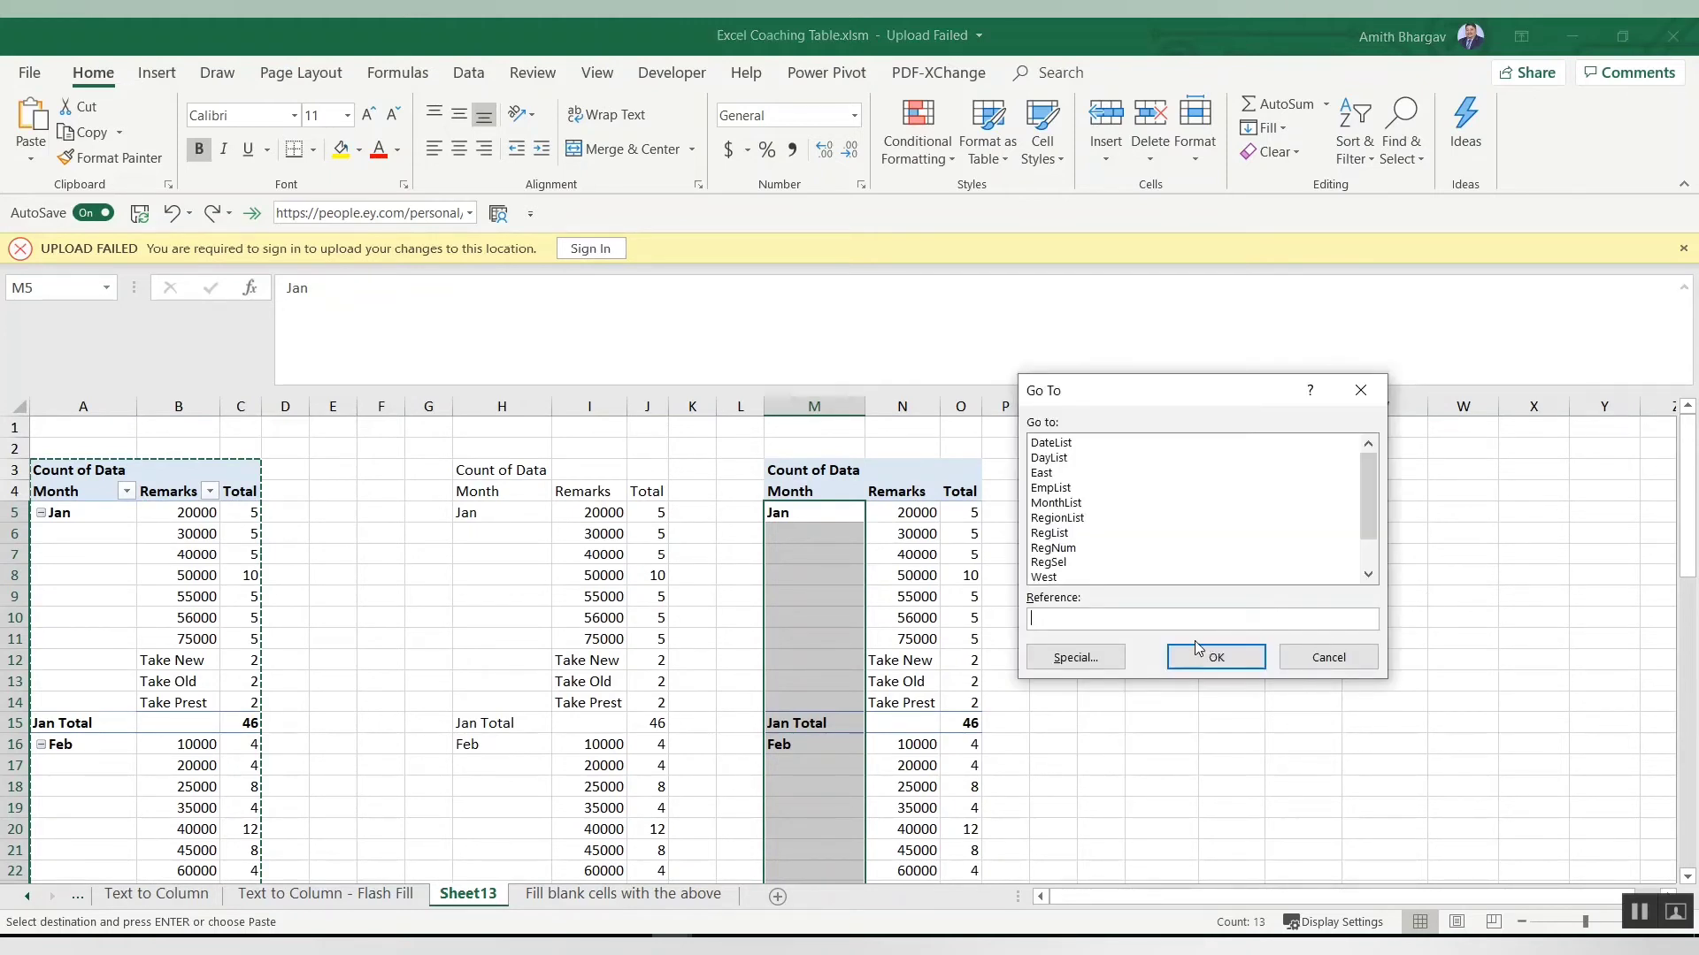
pyautogui.click(1097, 666)
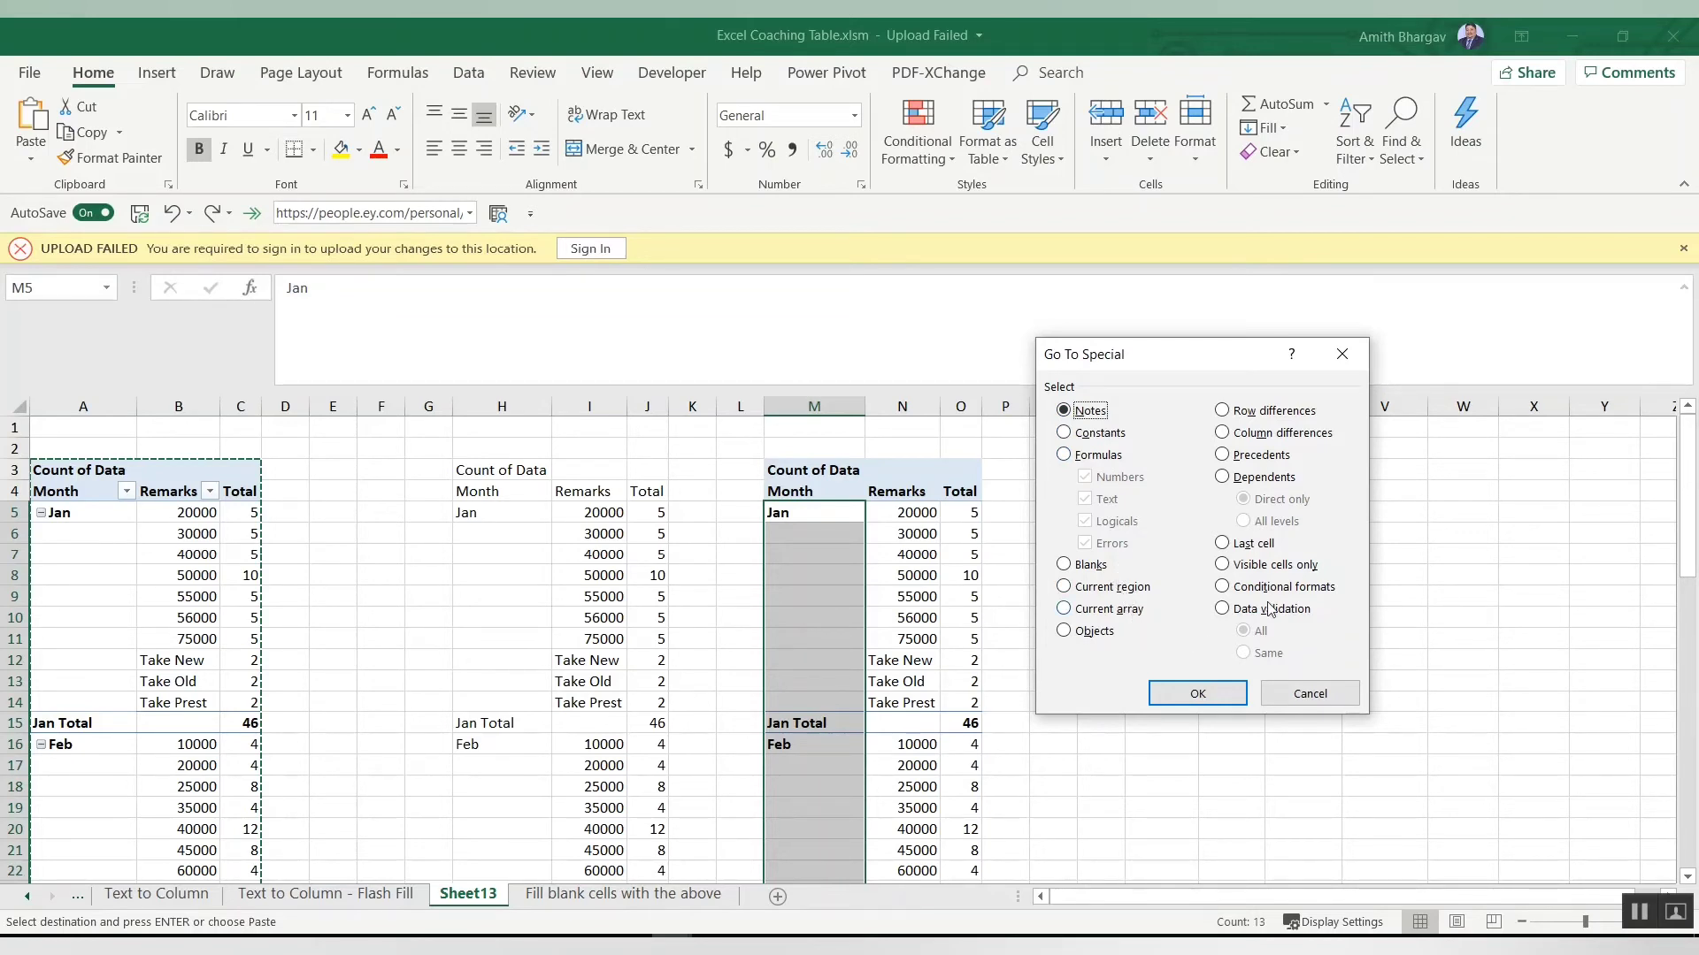
pyautogui.click(1064, 566)
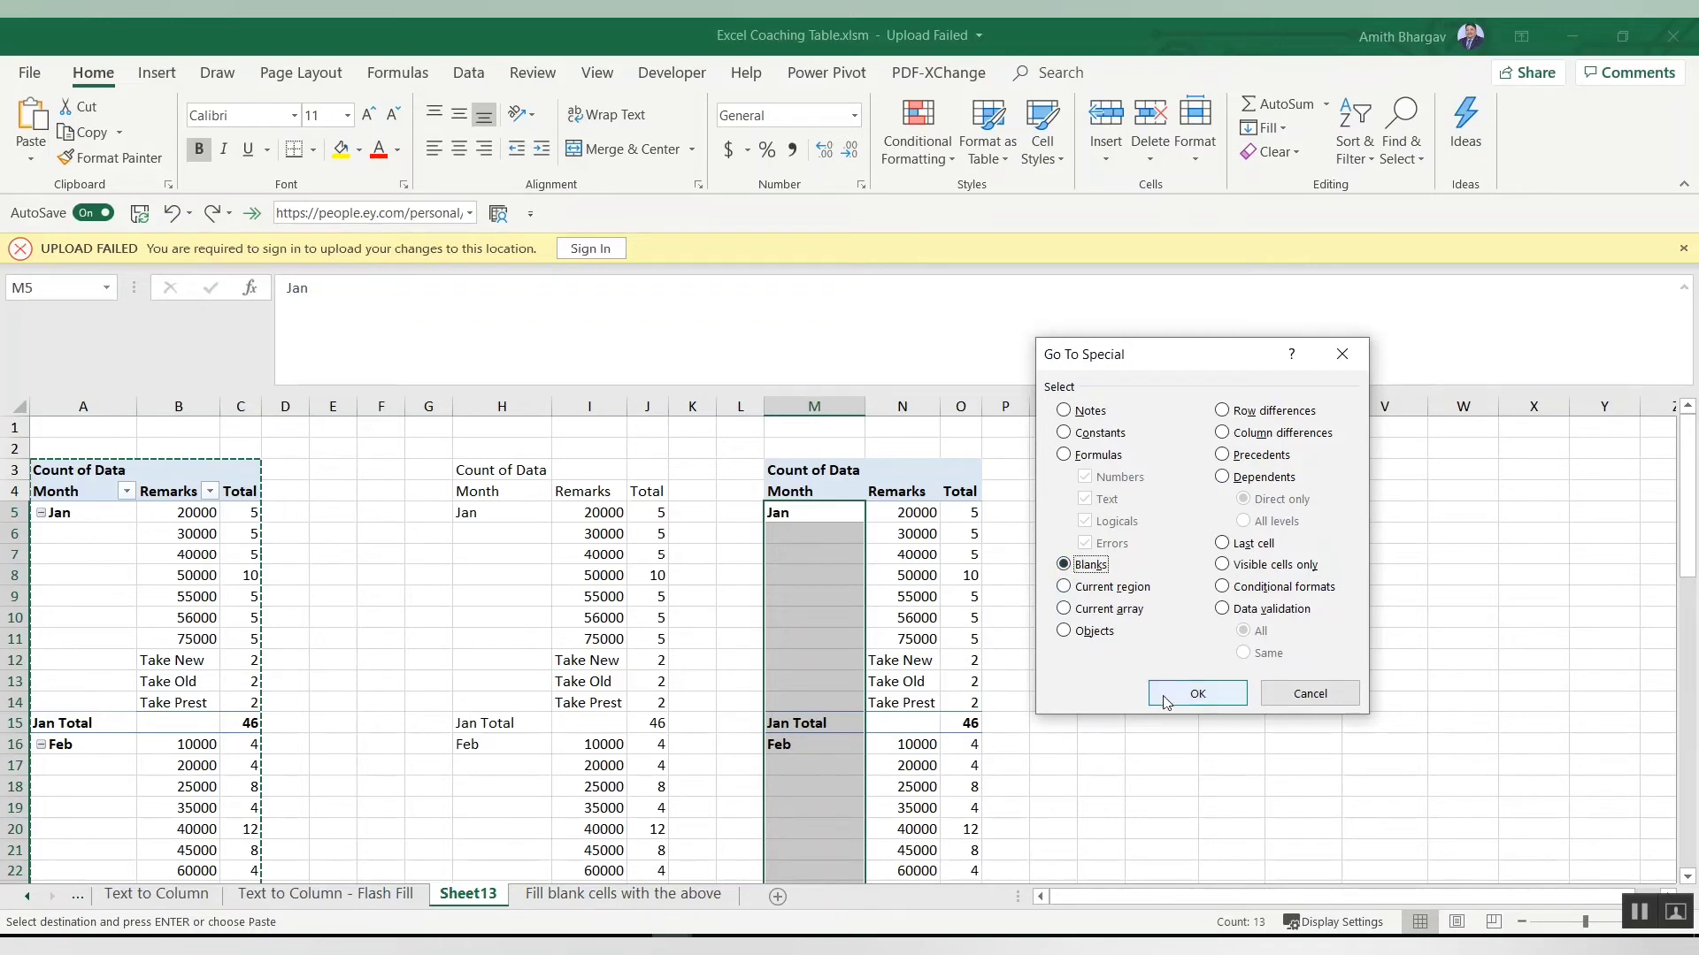
pyautogui.click(1196, 694)
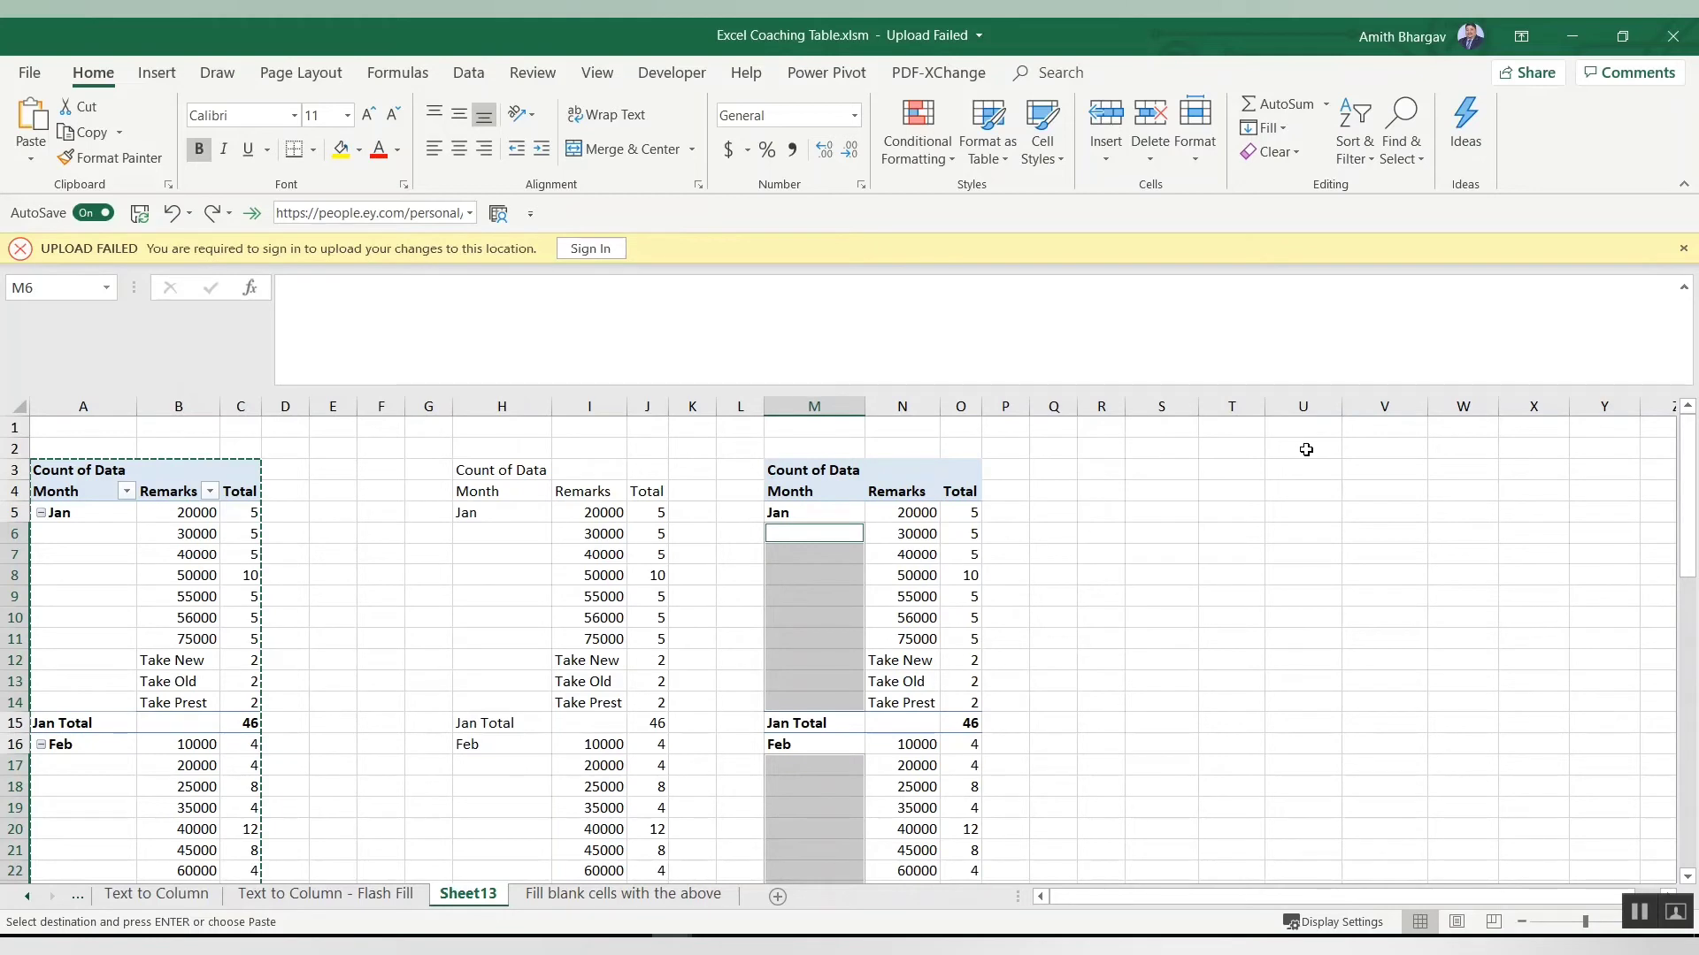
# Step: Fill all selected blank Month cells at once with a formula referencing the cell above
pyautogui.write('=')
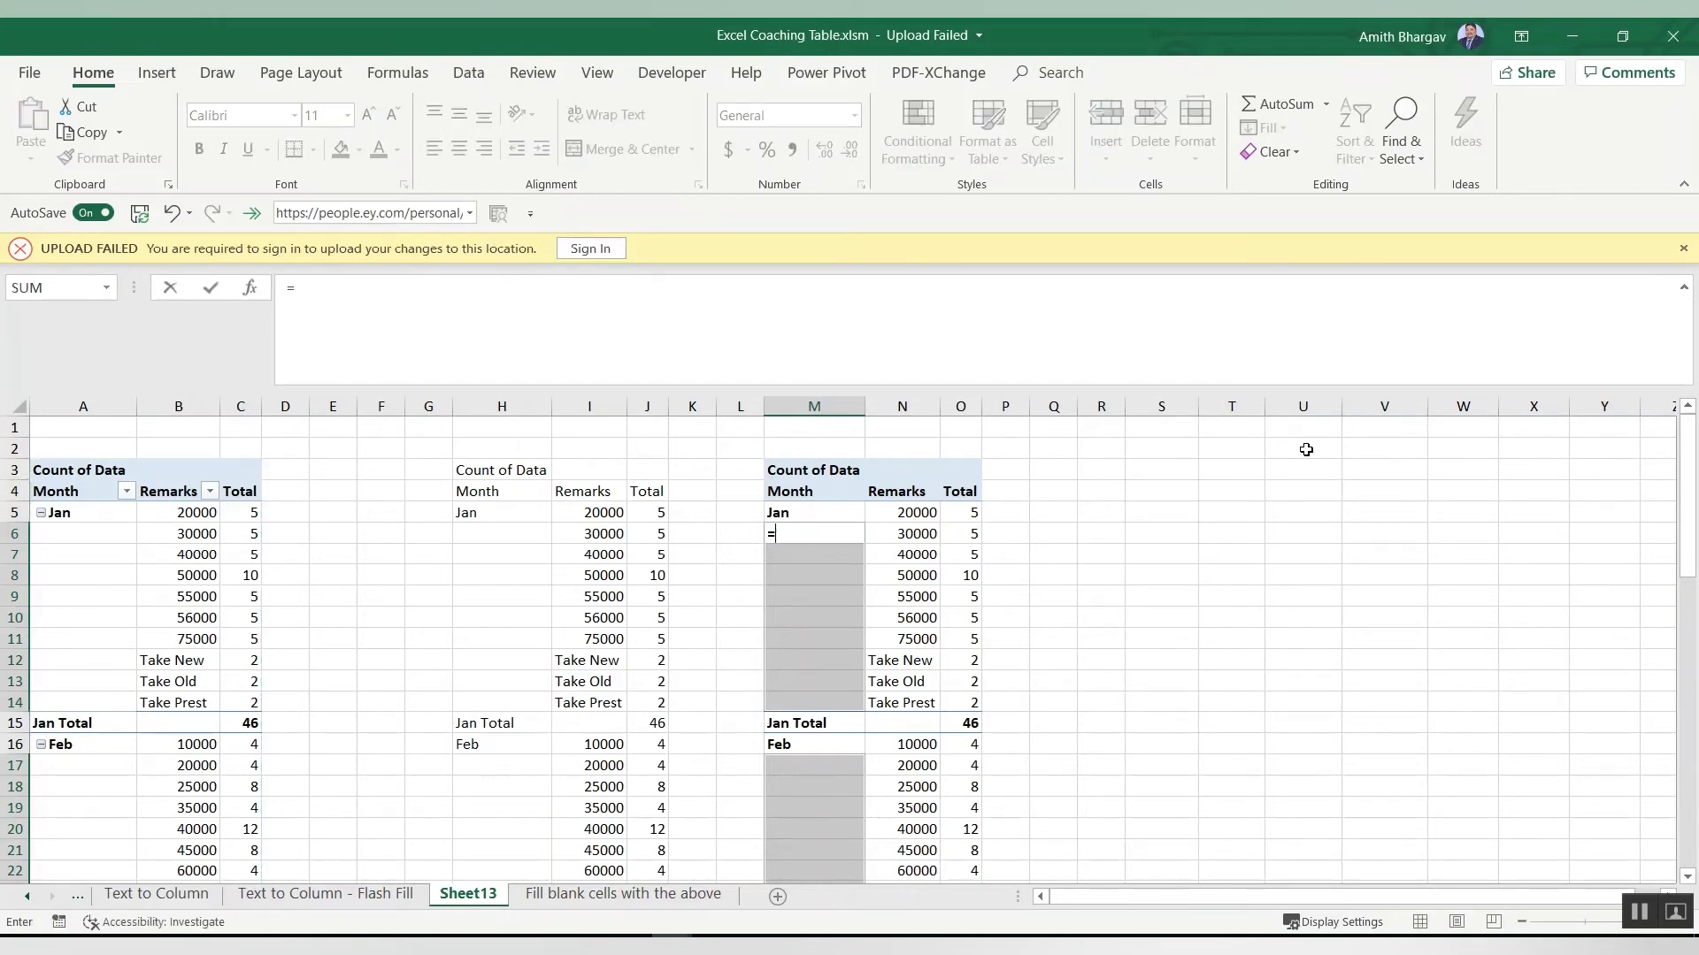
pyautogui.press('Up')
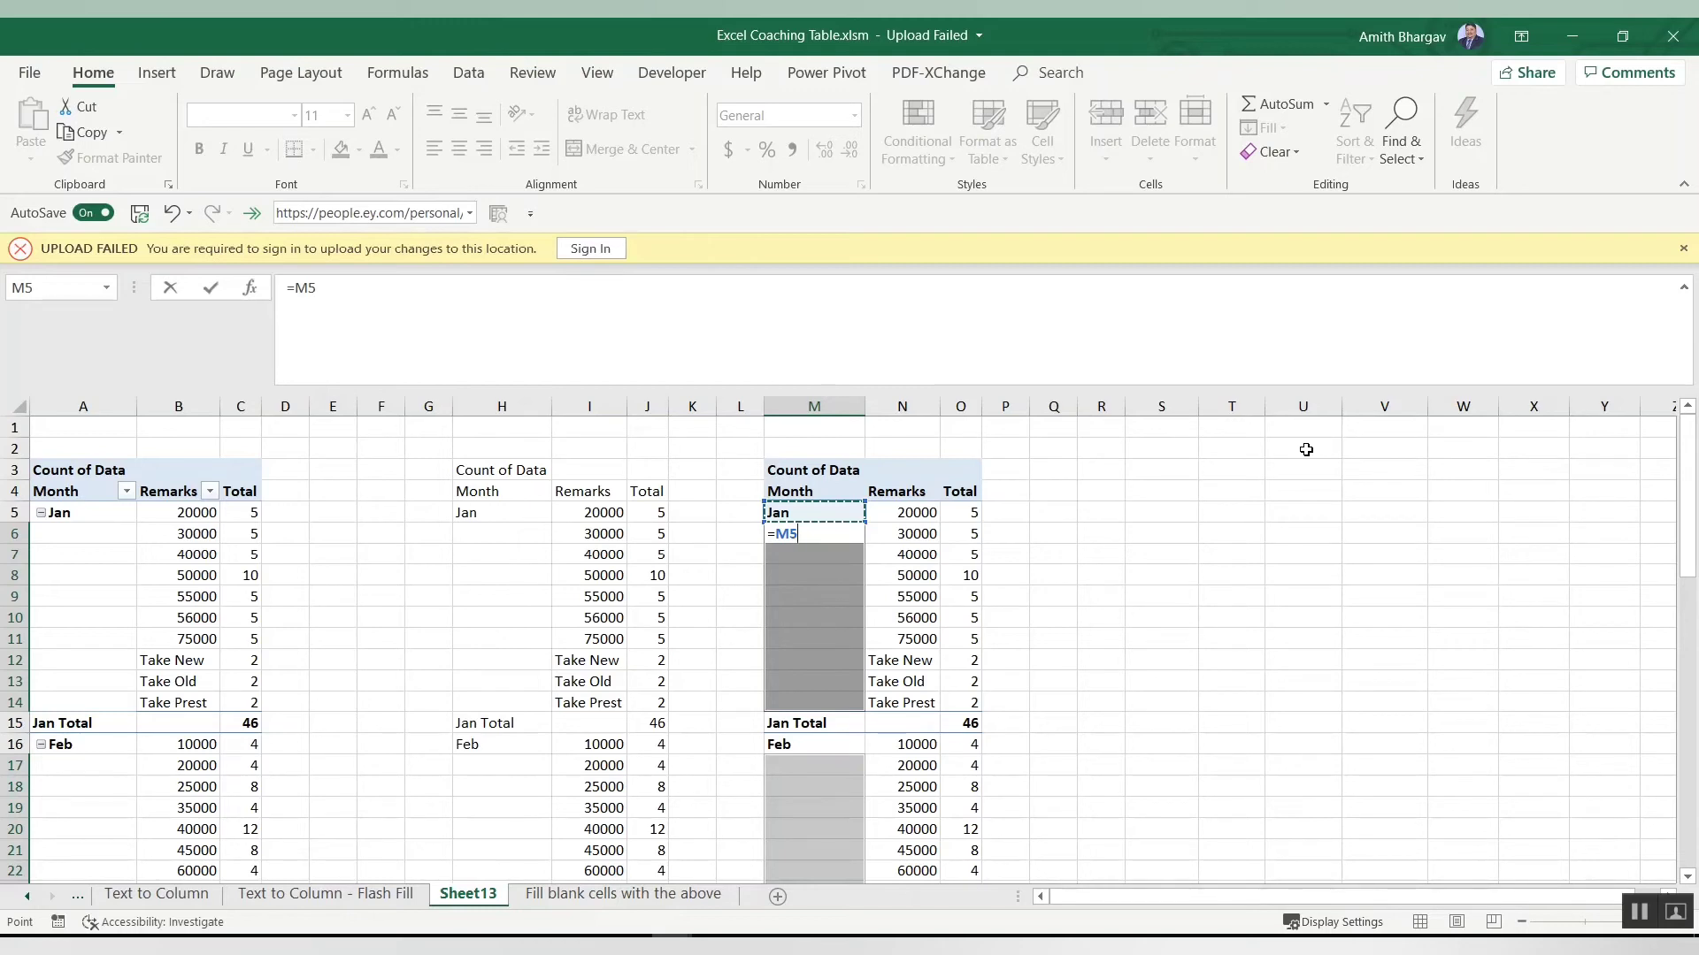
pyautogui.hotkey('ctrl', 'Return')
# Step: Step down through the filled Month cells to check their formulas
pyautogui.press('Down')
pyautogui.press('Down')
pyautogui.press('Down')
pyautogui.press('Down')
pyautogui.press('Down')
pyautogui.press('Down')
pyautogui.press('Down')
pyautogui.press('Down')
pyautogui.press('Down')
pyautogui.press('Down')
pyautogui.press('Down')
pyautogui.press('Down')
pyautogui.press('Down')
pyautogui.press('Down')
pyautogui.press('Down')
pyautogui.press('Down')
pyautogui.press('Down')
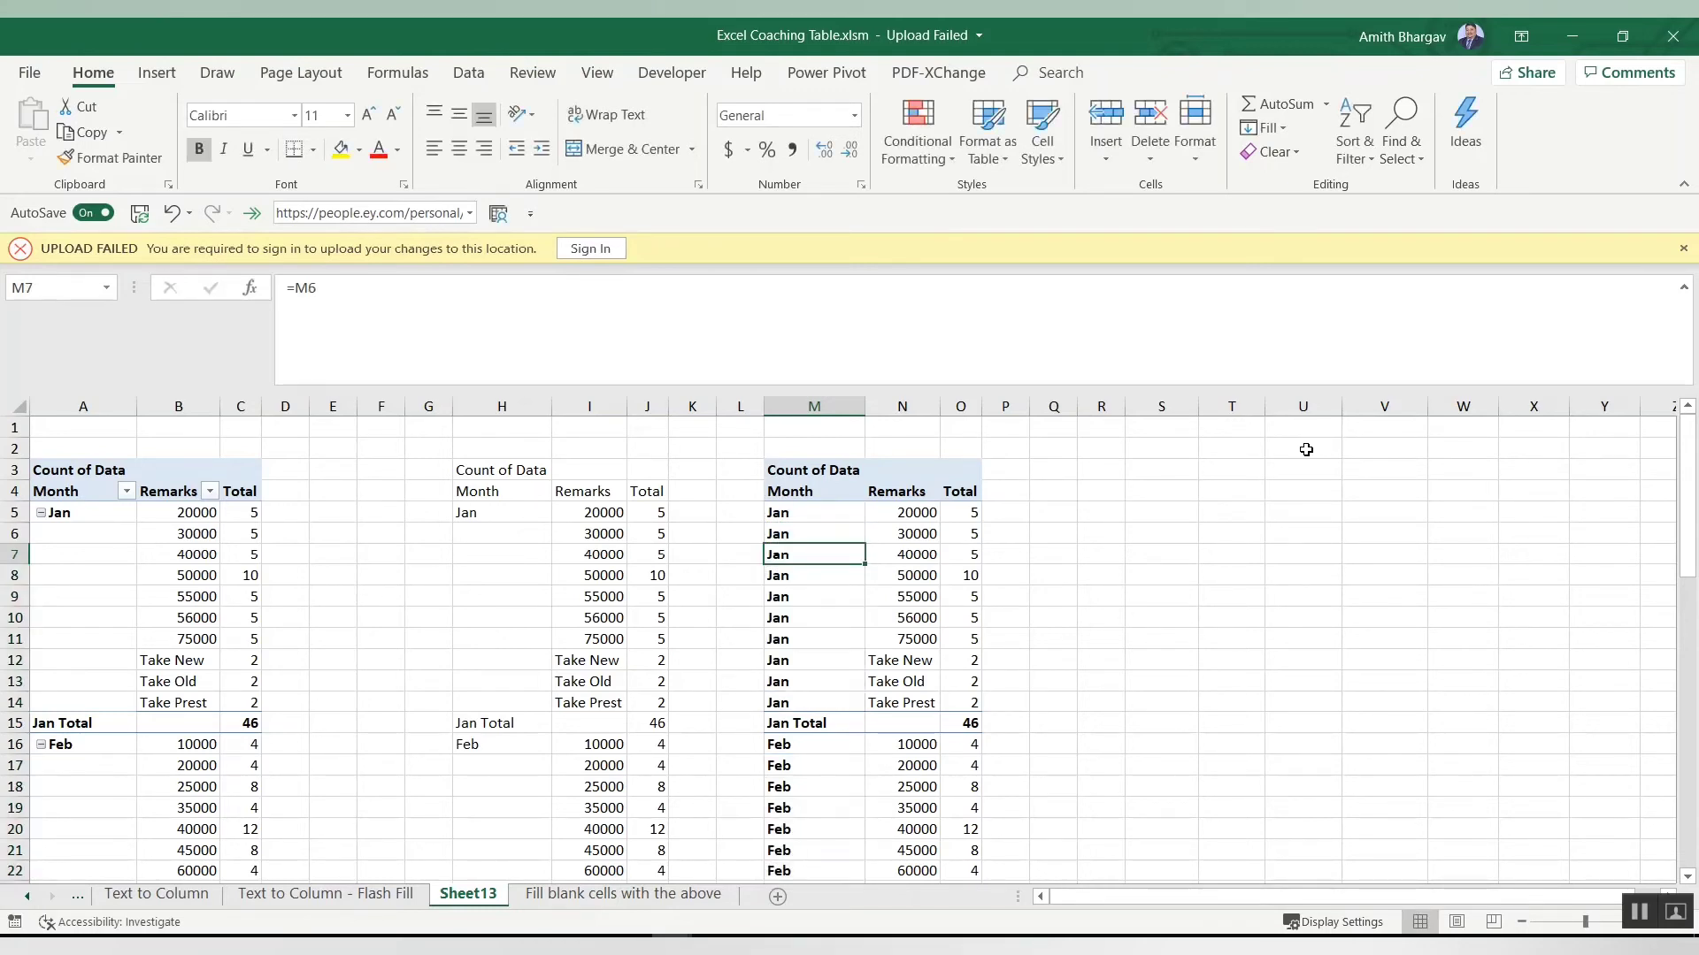
pyautogui.press('Down')
pyautogui.press('Down')
pyautogui.press('Down')
pyautogui.press('Down')
pyautogui.press('Down')
pyautogui.press('Down')
pyautogui.press('Down')
pyautogui.press('Down')
pyautogui.press('Down')
pyautogui.press('Down')
pyautogui.press('Down')
pyautogui.press('Down')
pyautogui.press('Down')
pyautogui.press('Down')
pyautogui.press('Down')
pyautogui.press('Down')
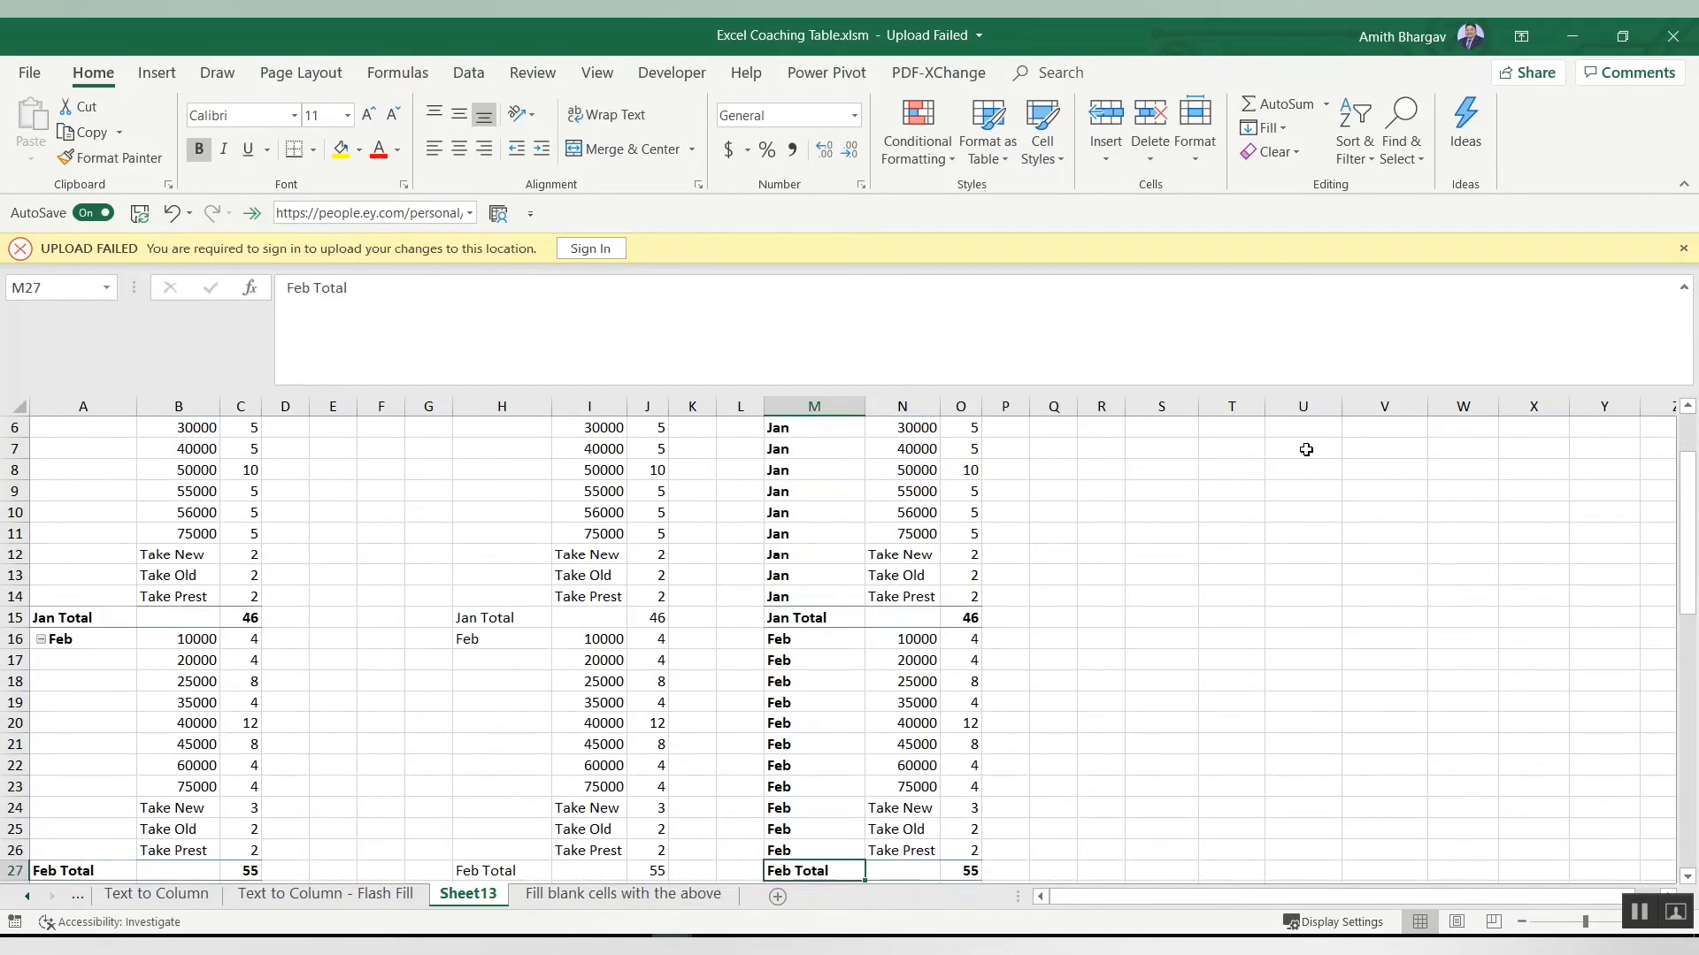
pyautogui.press('Down')
pyautogui.press('Down')
pyautogui.press('Down')
pyautogui.press('Down')
pyautogui.press('Down')
pyautogui.press('Down')
pyautogui.press('Down')
pyautogui.press('Down')
pyautogui.press('Down')
pyautogui.press('Down')
pyautogui.press('Down')
pyautogui.press('Down')
pyautogui.press('Down')
pyautogui.press('Down')
pyautogui.press('Down')
pyautogui.press('Down')
pyautogui.press('Down')
pyautogui.press('Down')
pyautogui.press('Down')
pyautogui.press('Down')
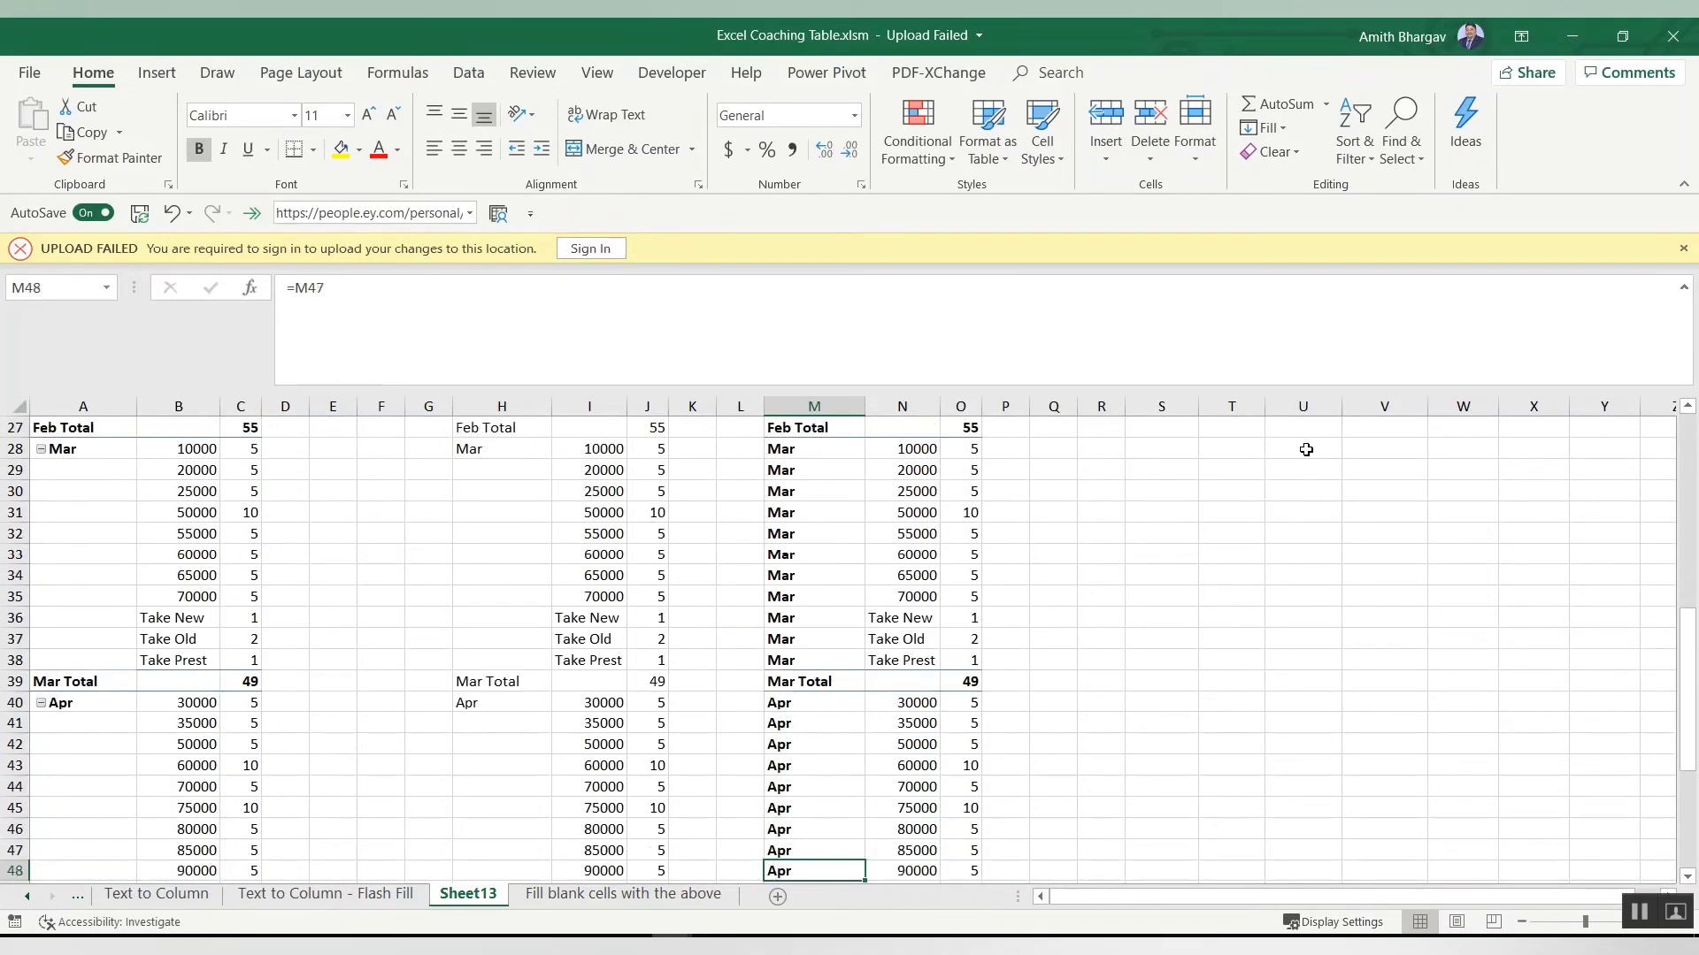
# Step: Try to paste the whole Month column back onto itself as values
pyautogui.press('pageup')
pyautogui.press('pageup')
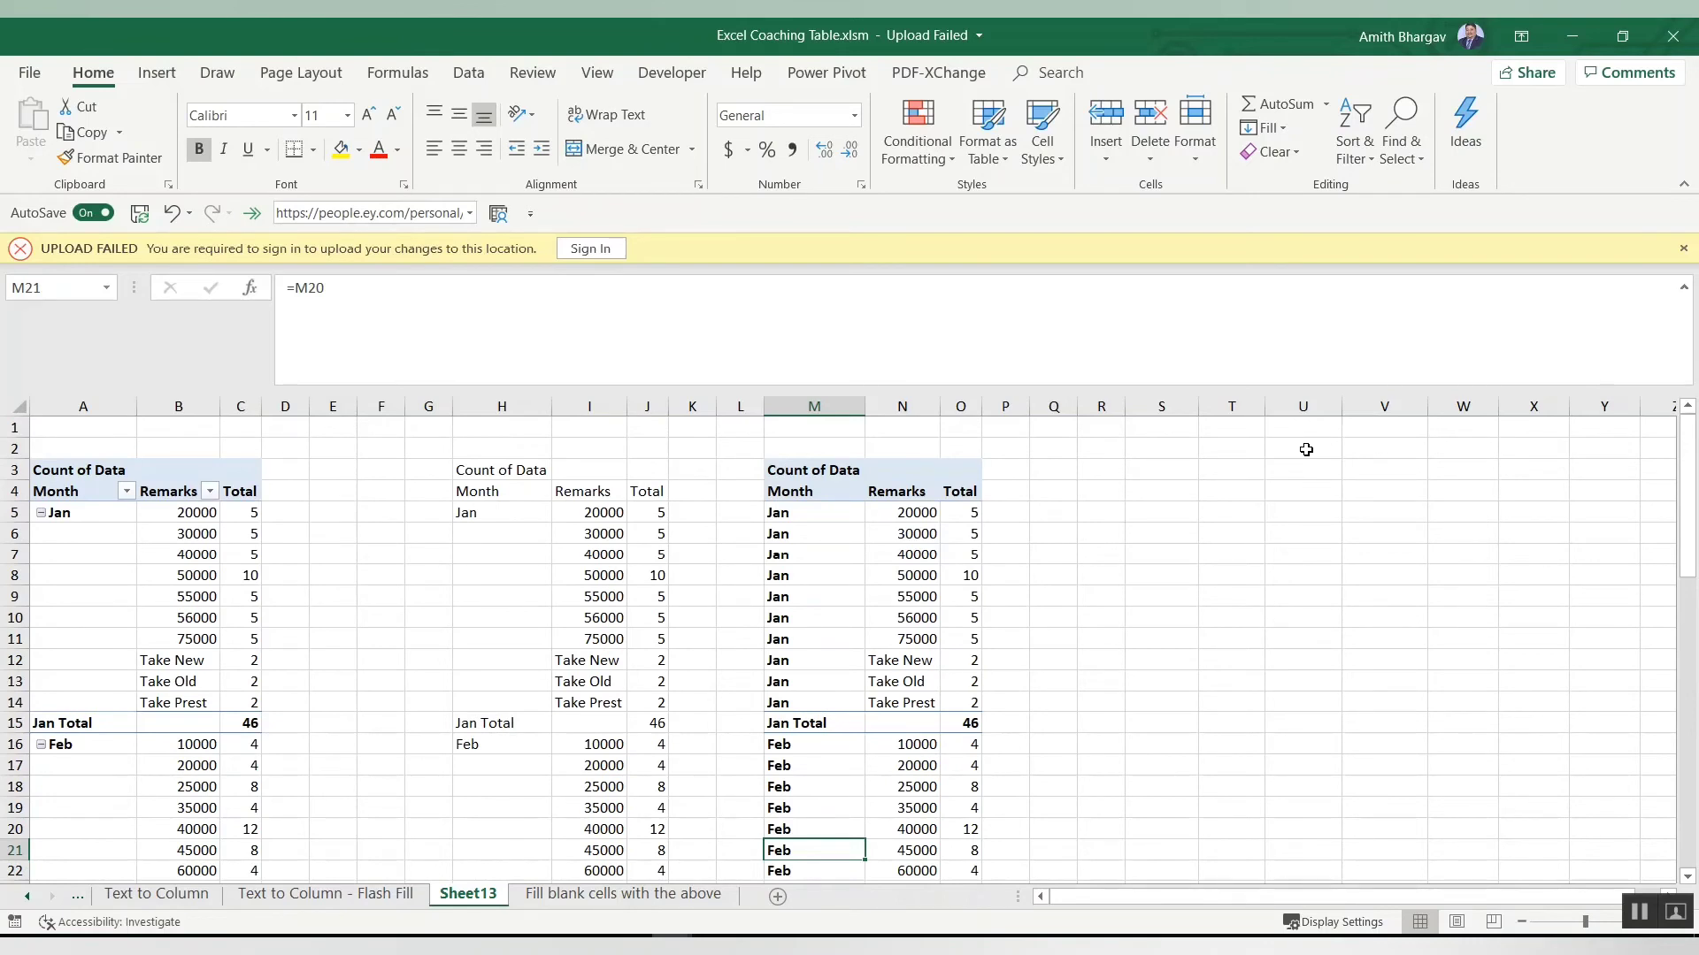
pyautogui.hotkey('ctrl', 'space')
pyautogui.hotkey('ctrl', 'c')
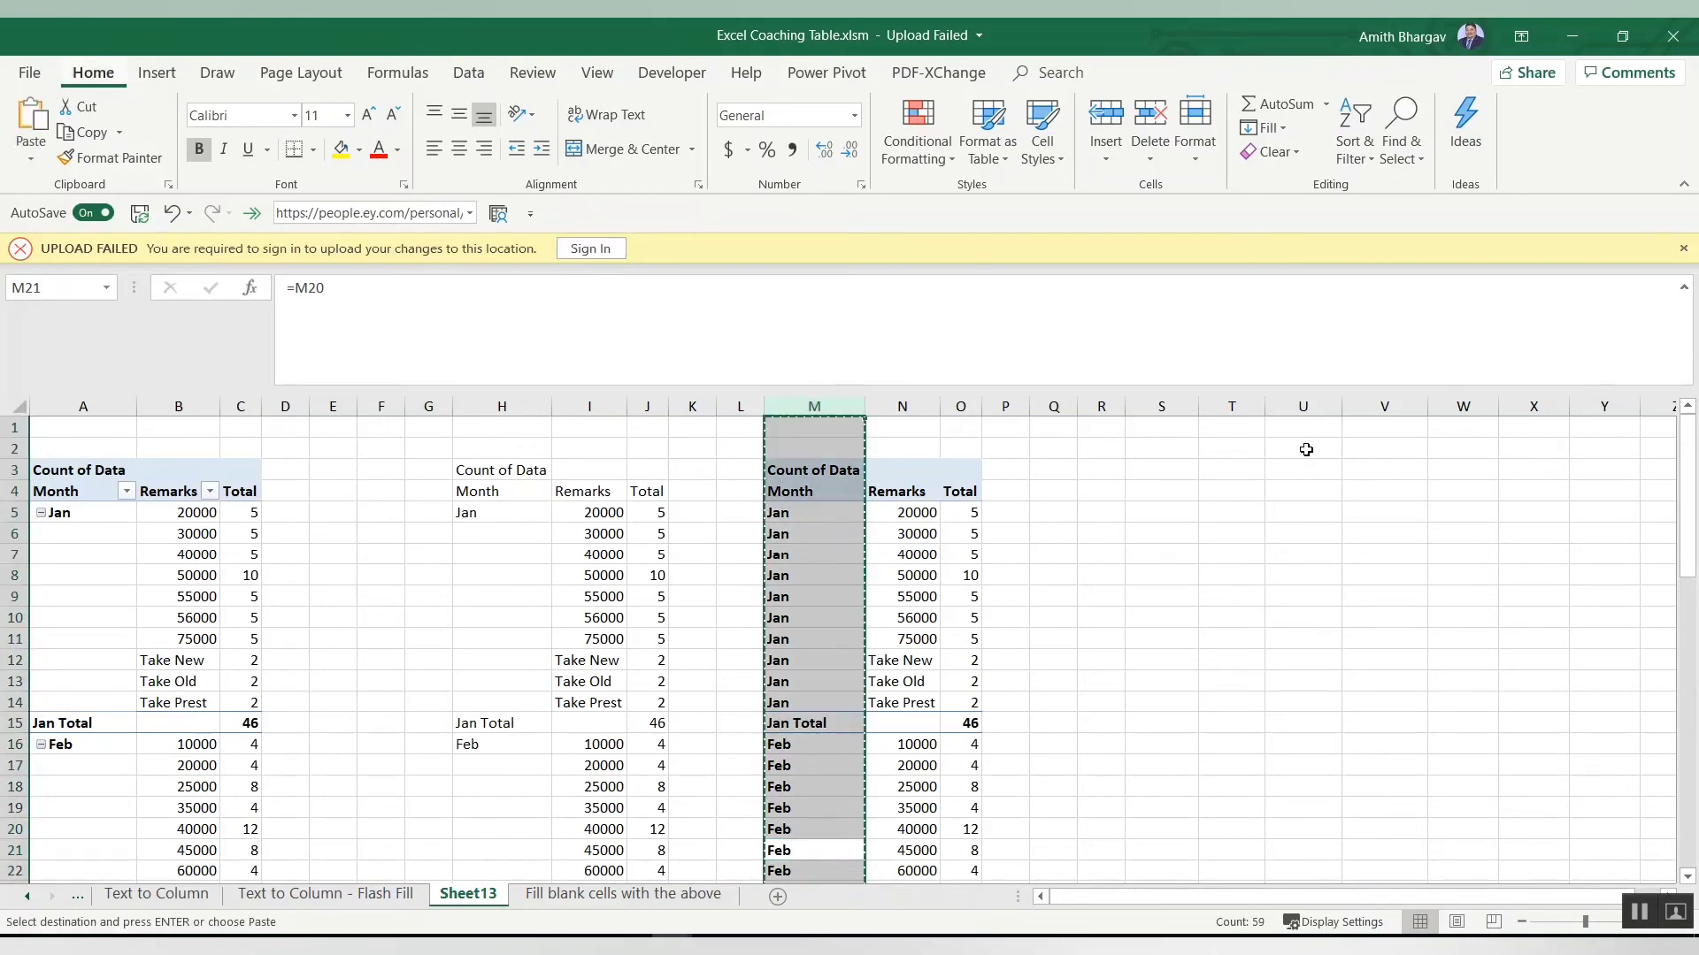
pyautogui.hotkey('ctrl', 'alt', 'v')
pyautogui.press('v')
pyautogui.press('Return')
pyautogui.press('Down')
pyautogui.press('Down')
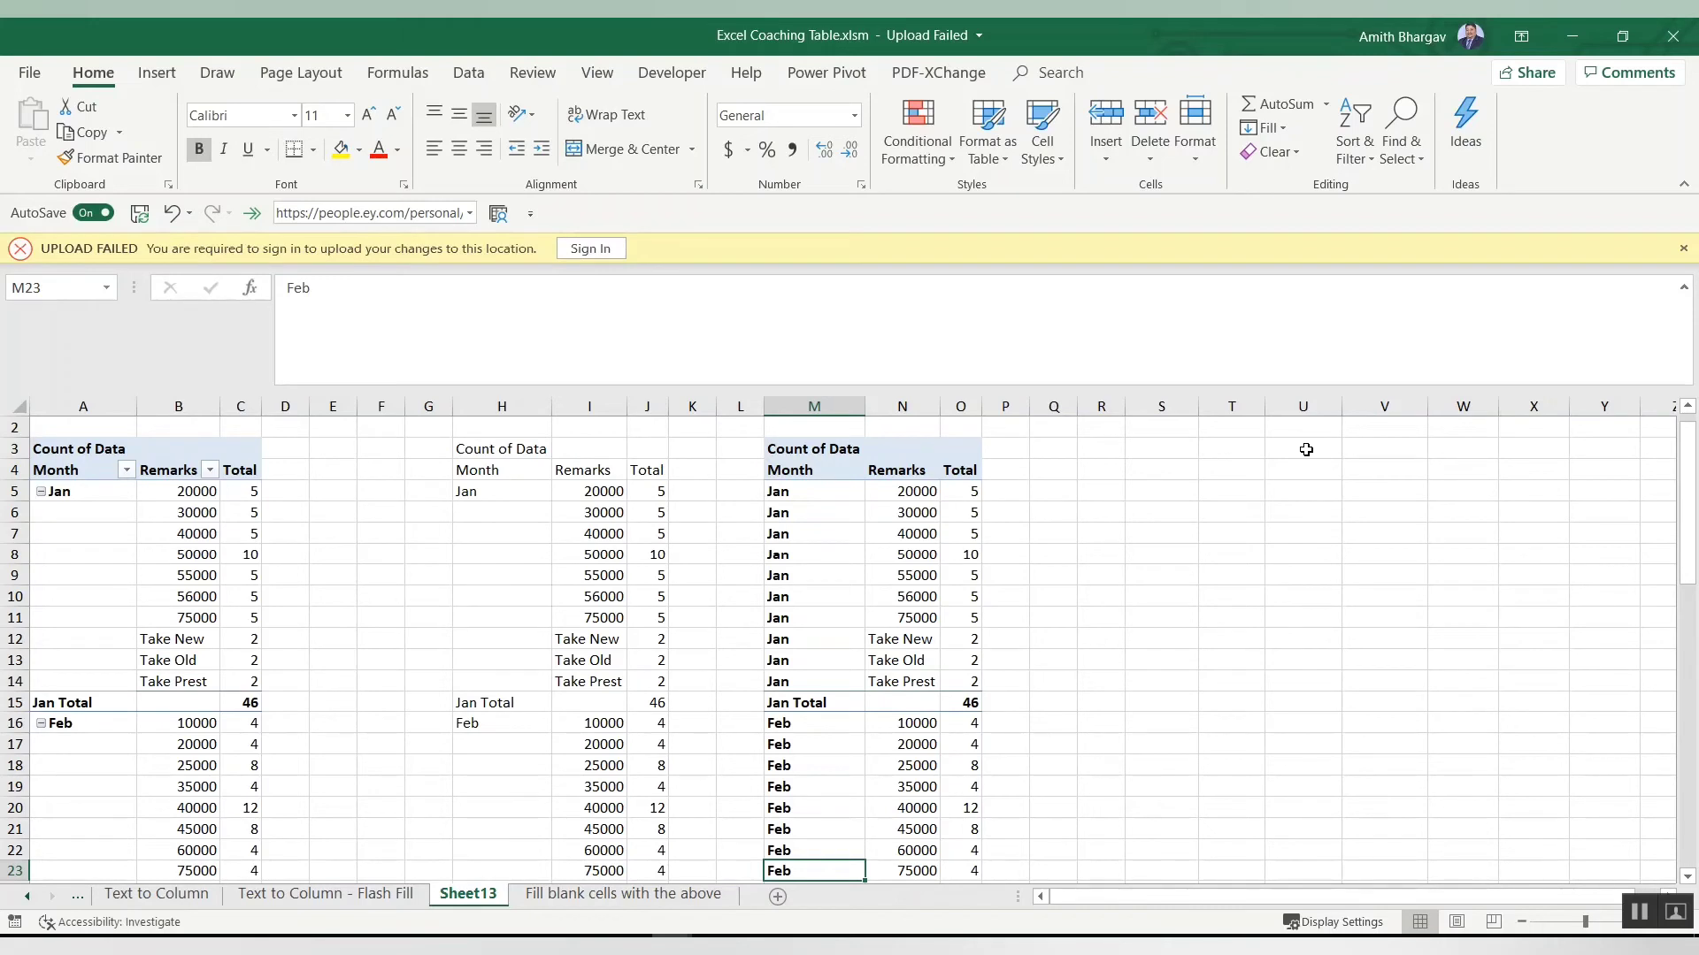
pyautogui.hotkey('ctrl', 'space')
pyautogui.hotkey('ctrl', 'c')
pyautogui.press('Up')
pyautogui.press('Up')
pyautogui.press('Up')
pyautogui.press('Up')
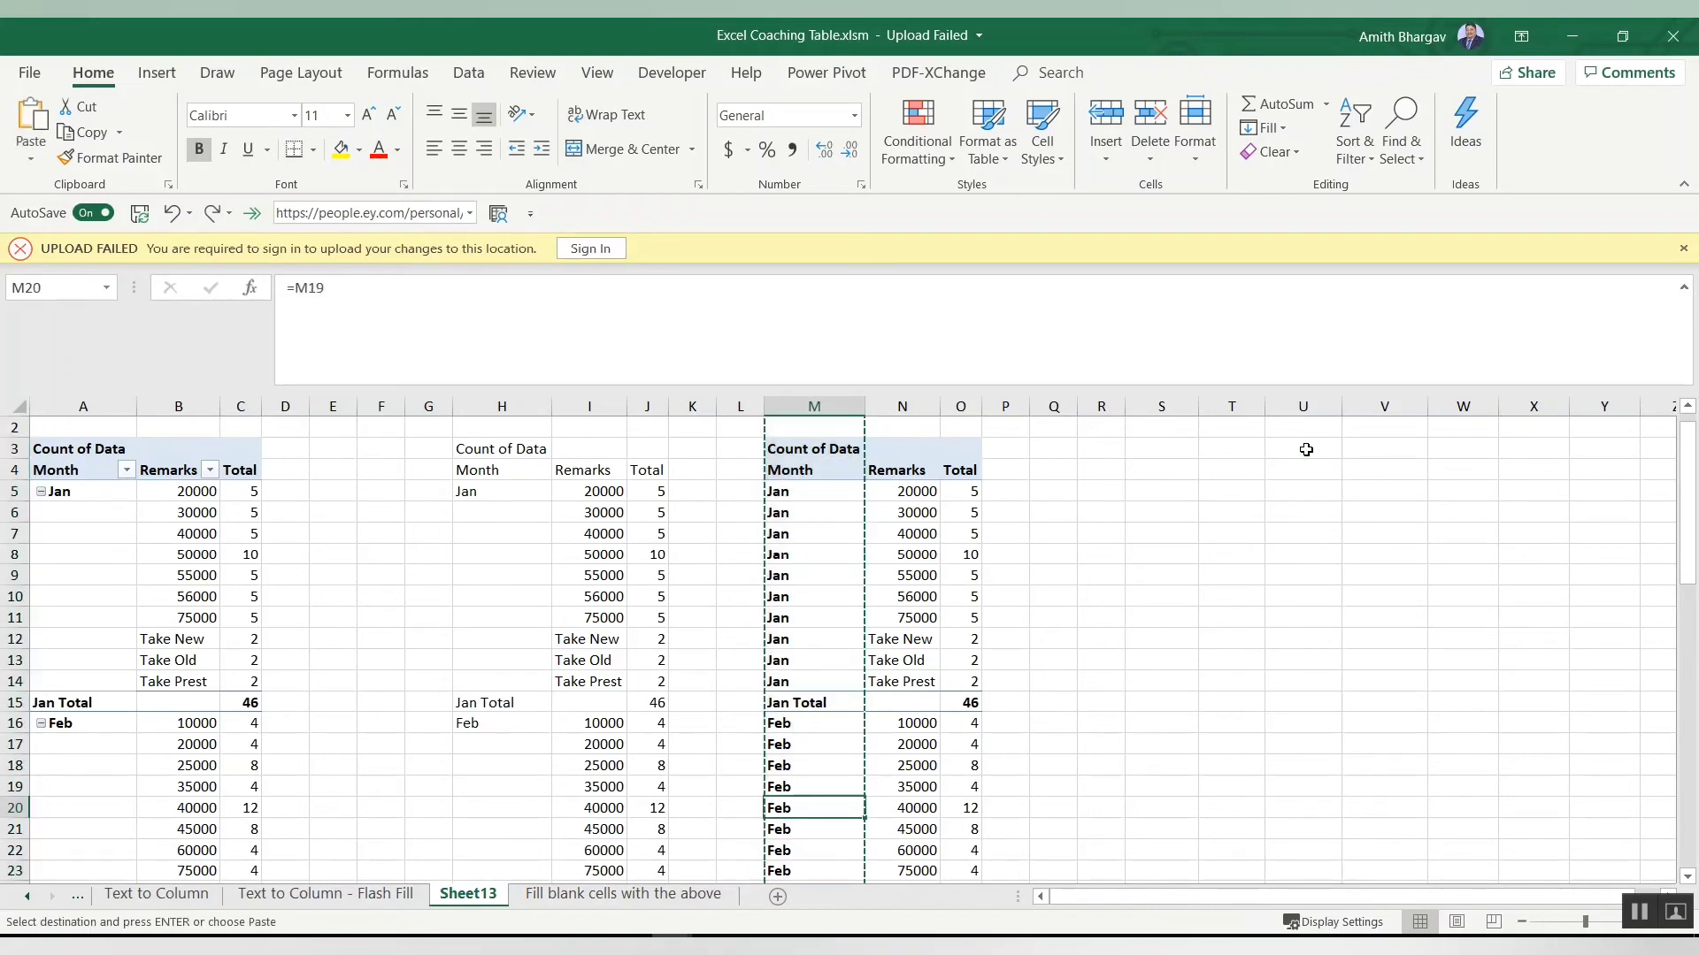
pyautogui.press('Escape')
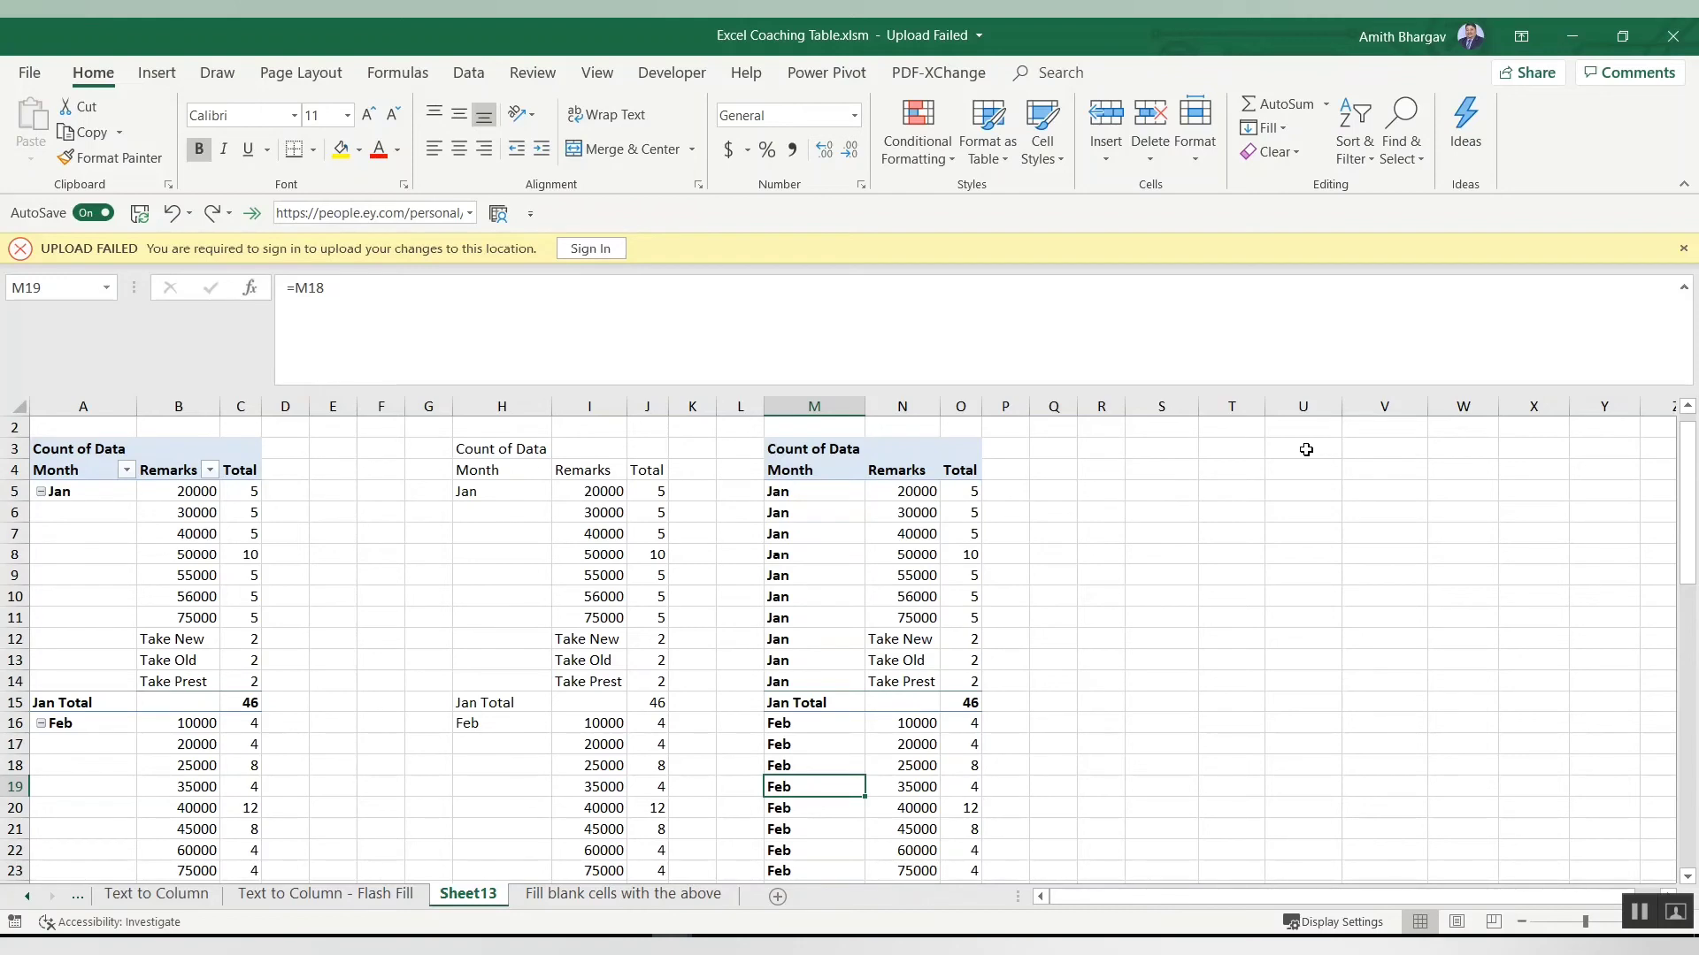
# Step: Select the formula cells in the Month column with Go To Special Formulas and give them a yellow fill
pyautogui.hotkey('ctrl', 'space')
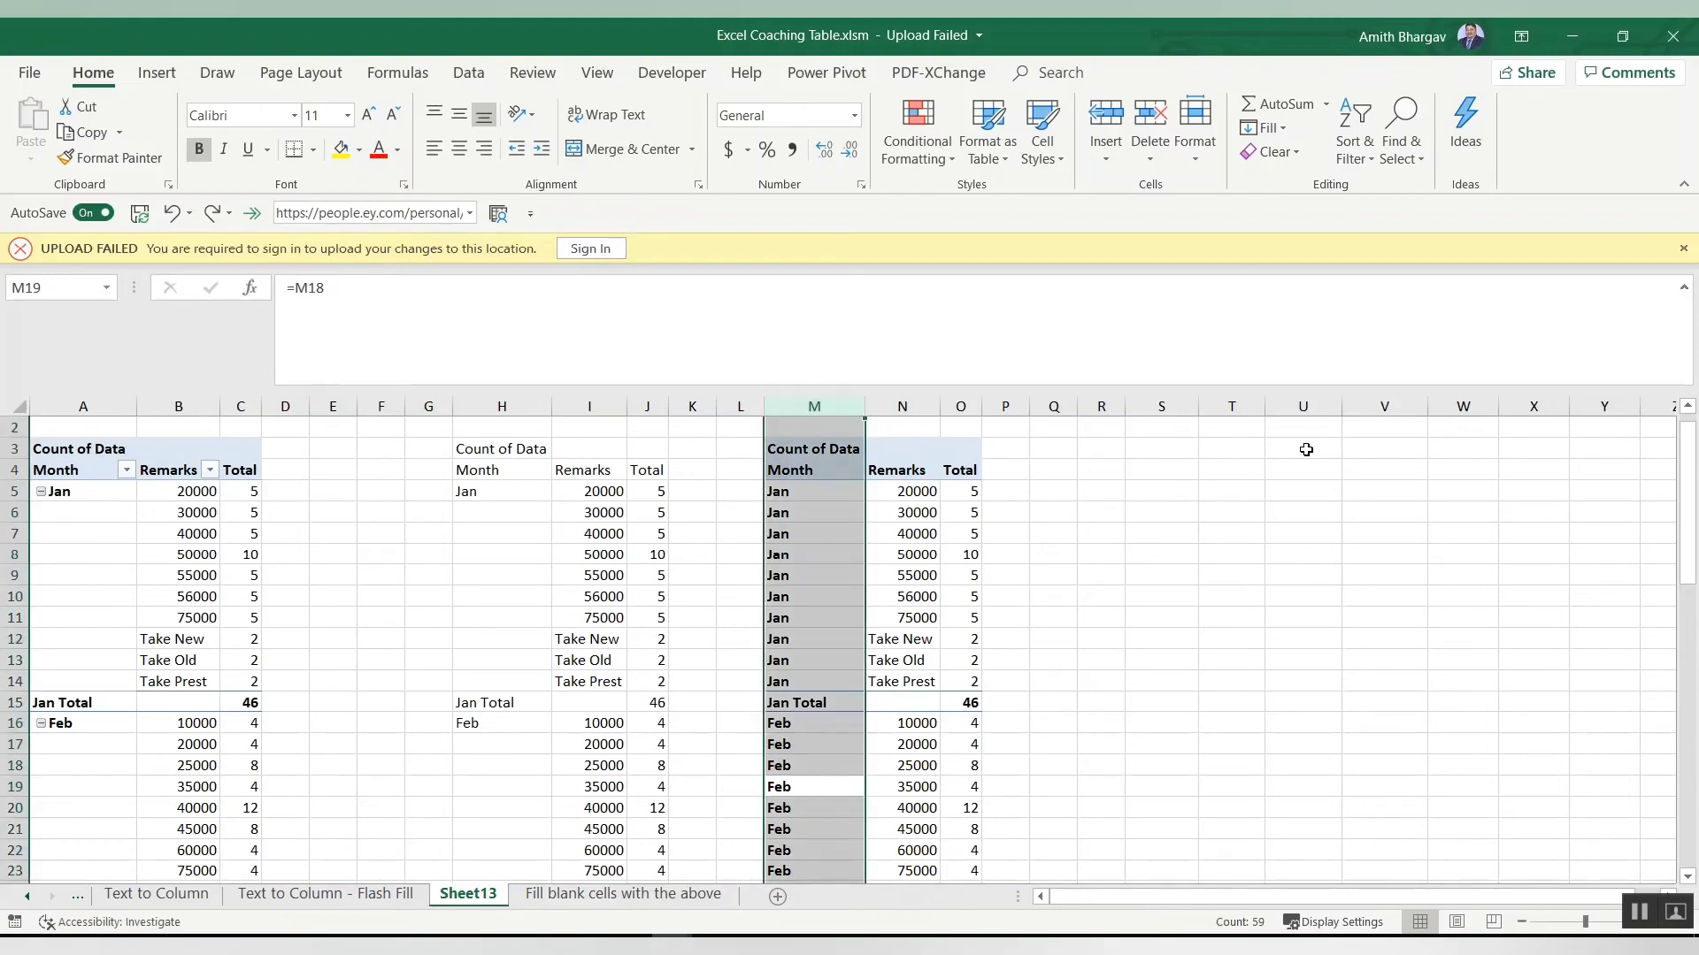
pyautogui.press('Right')
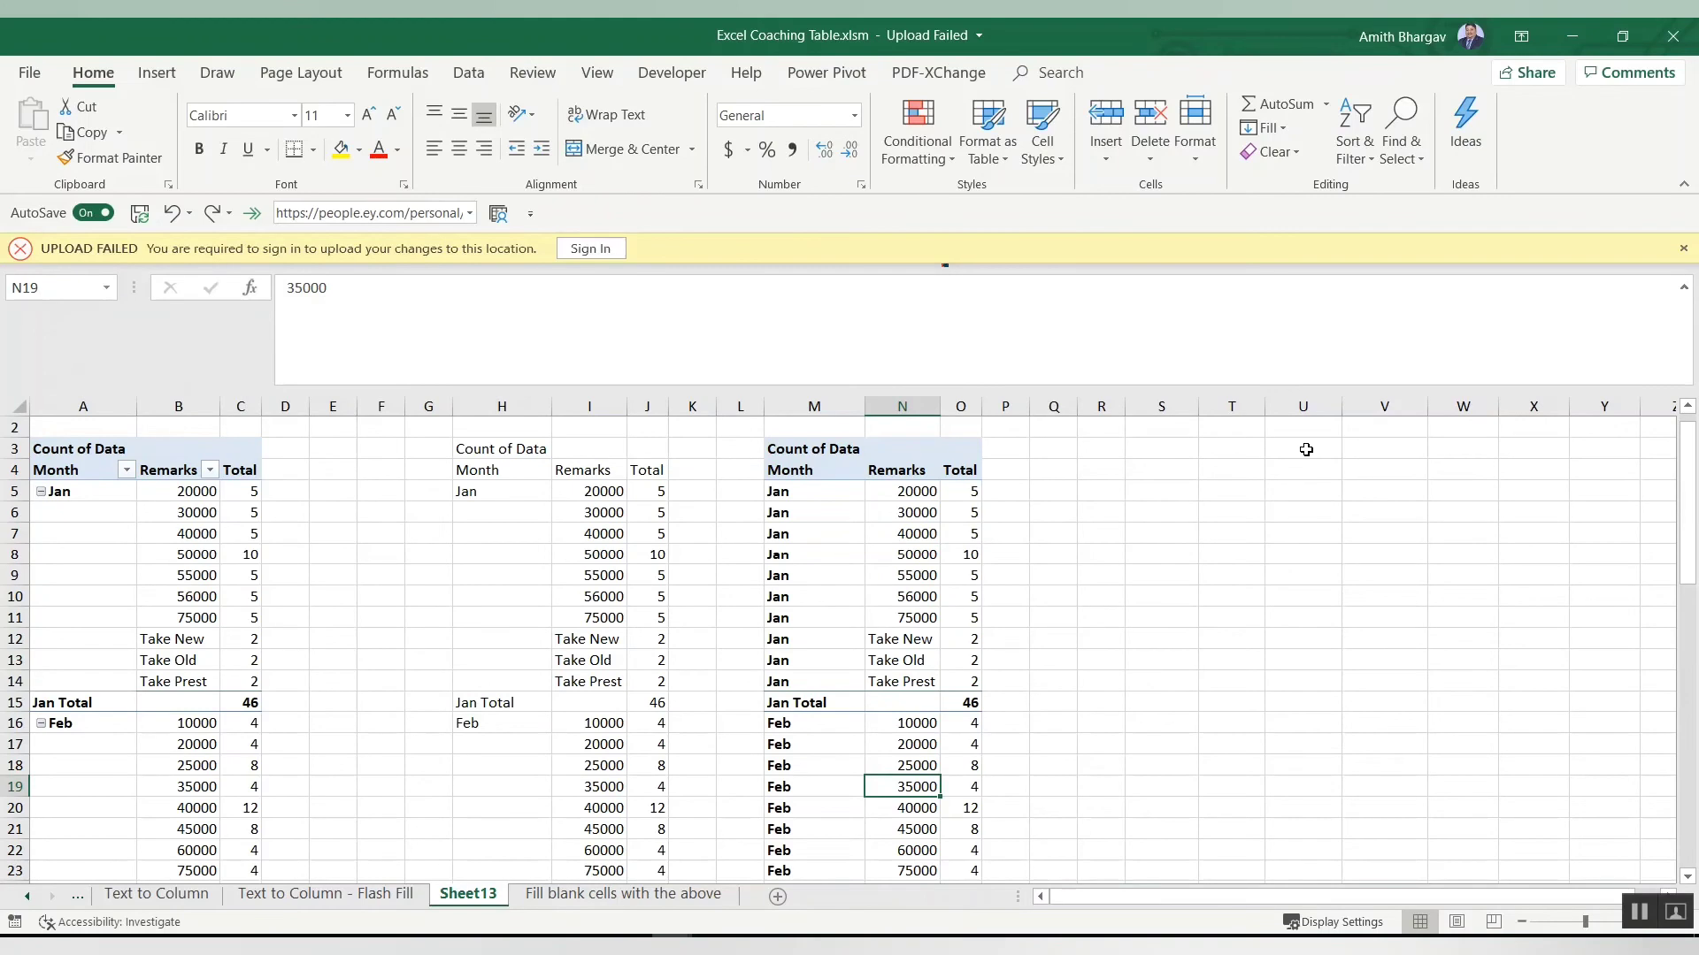
pyautogui.press('F5')
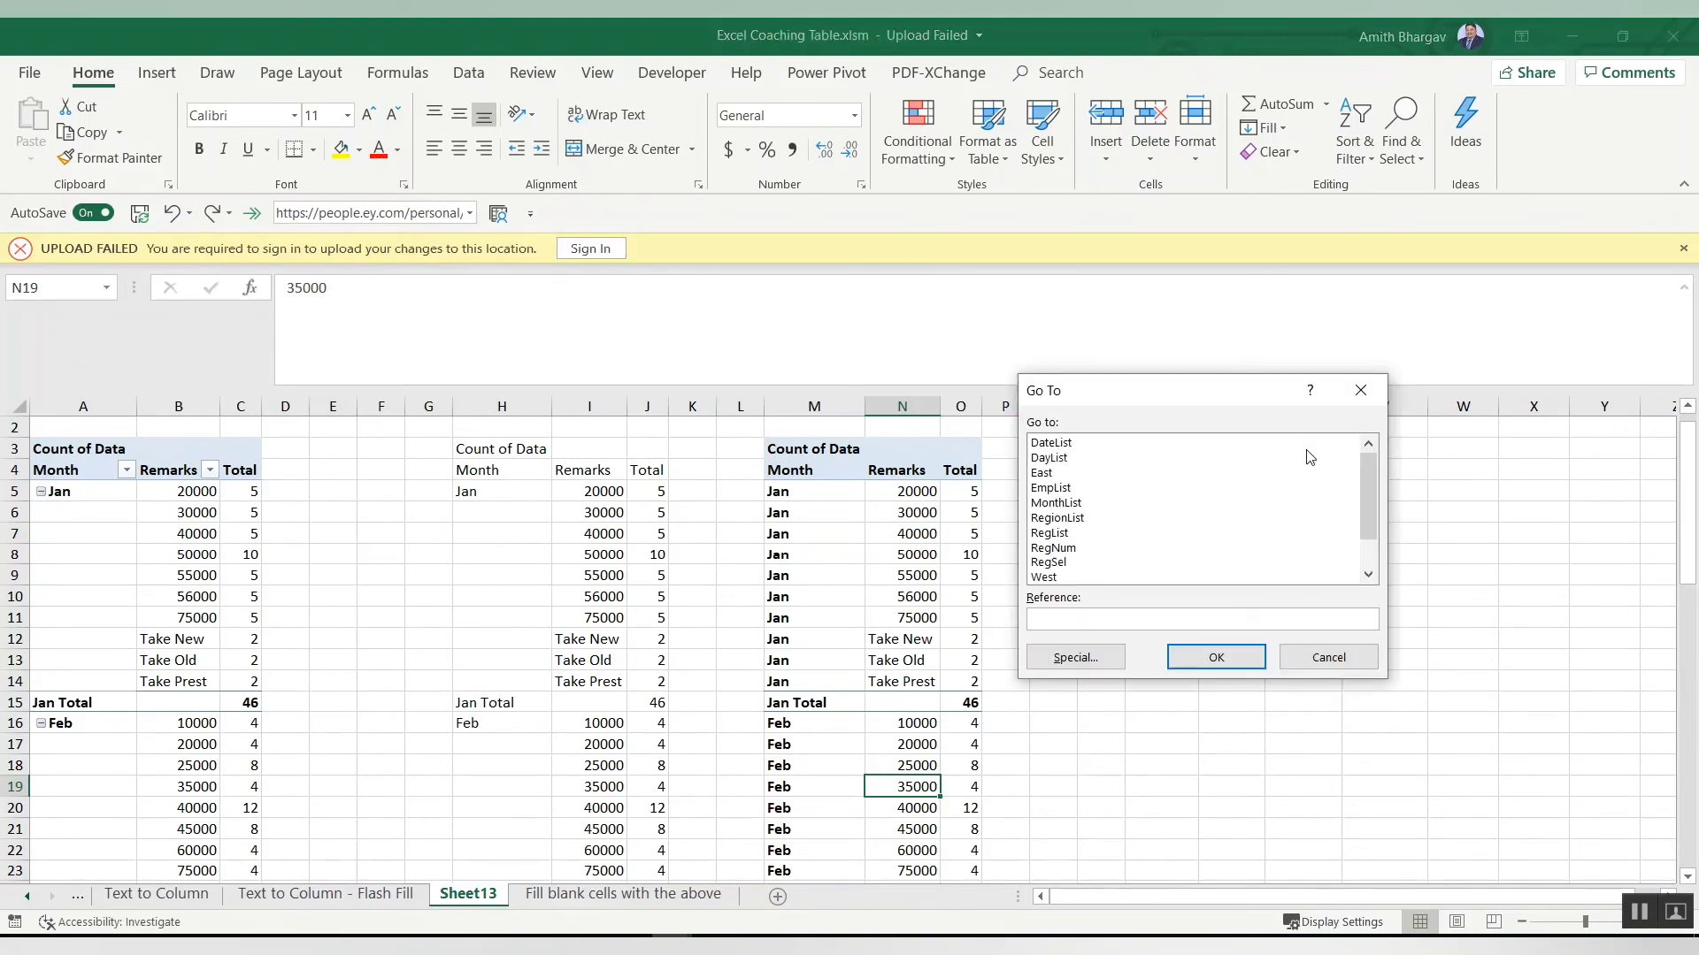
pyautogui.click(1104, 657)
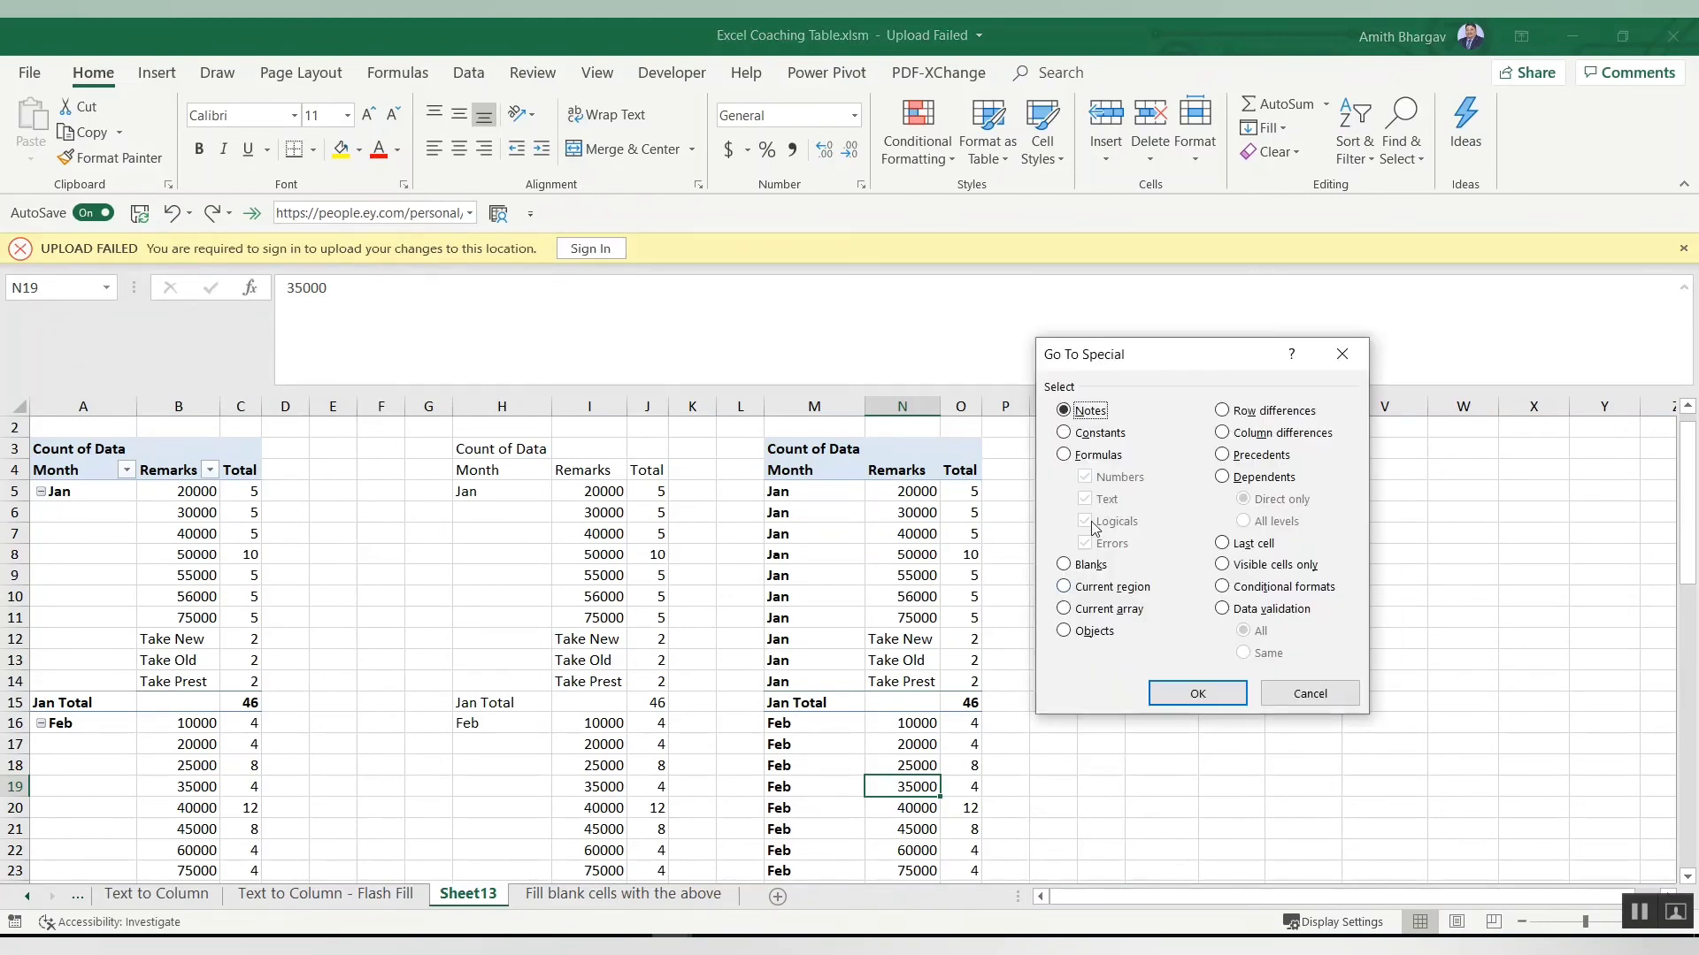
pyautogui.click(1104, 458)
pyautogui.click(1182, 691)
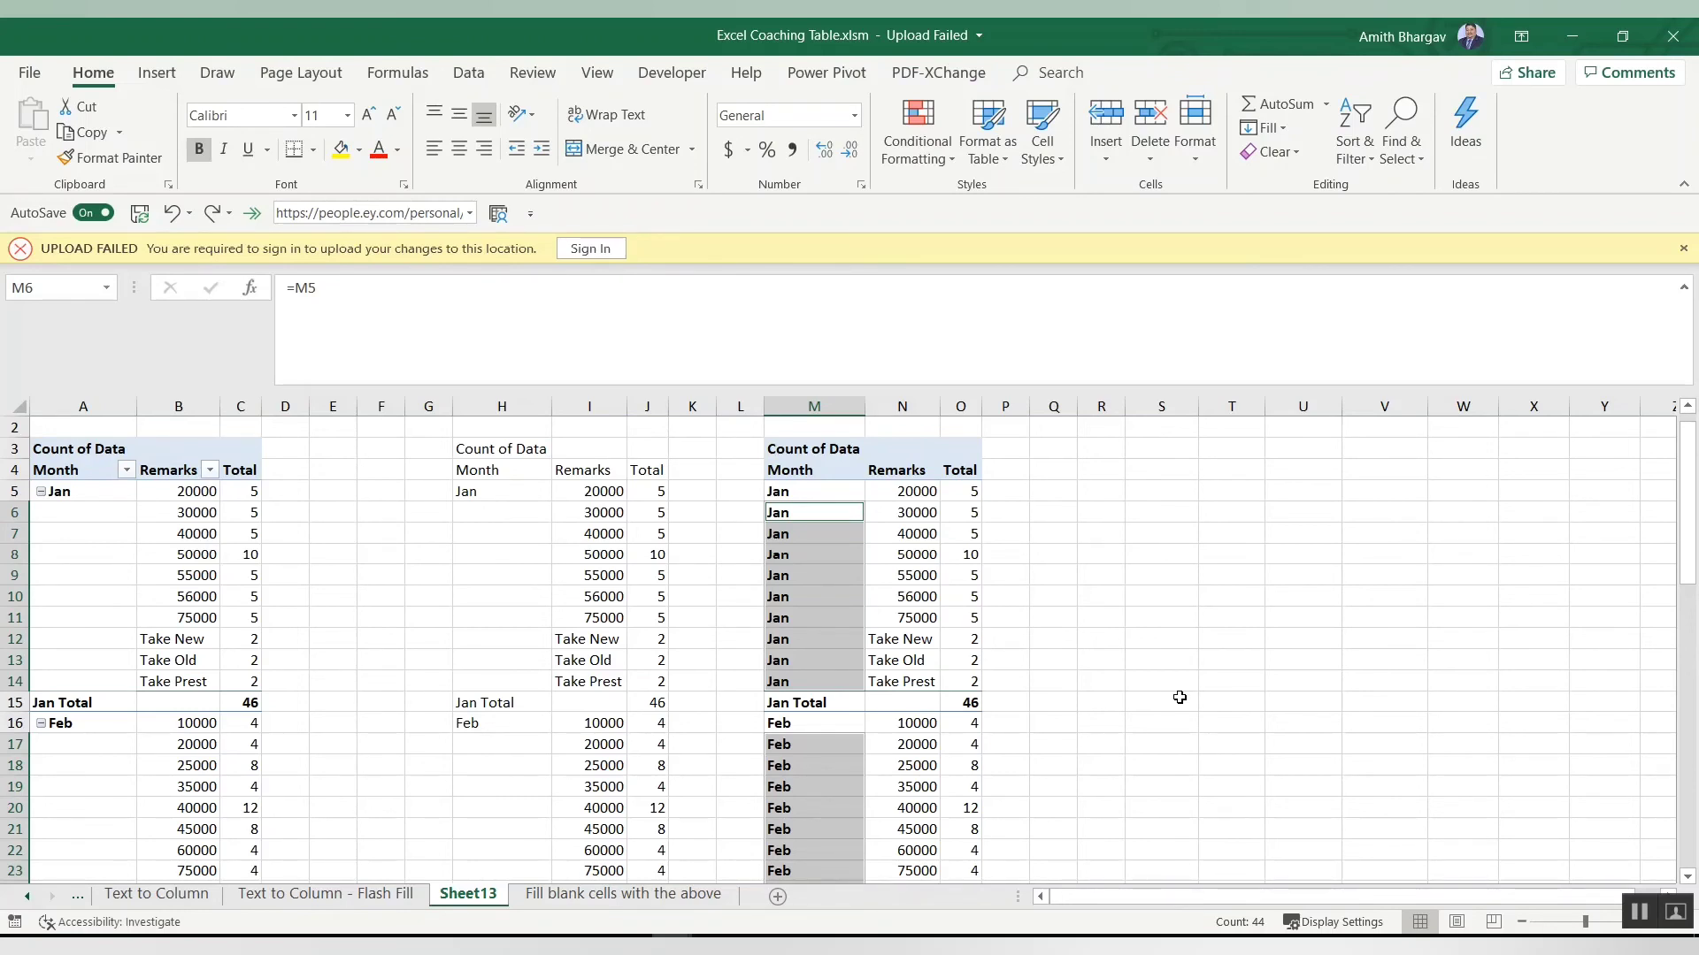
pyautogui.click(339, 151)
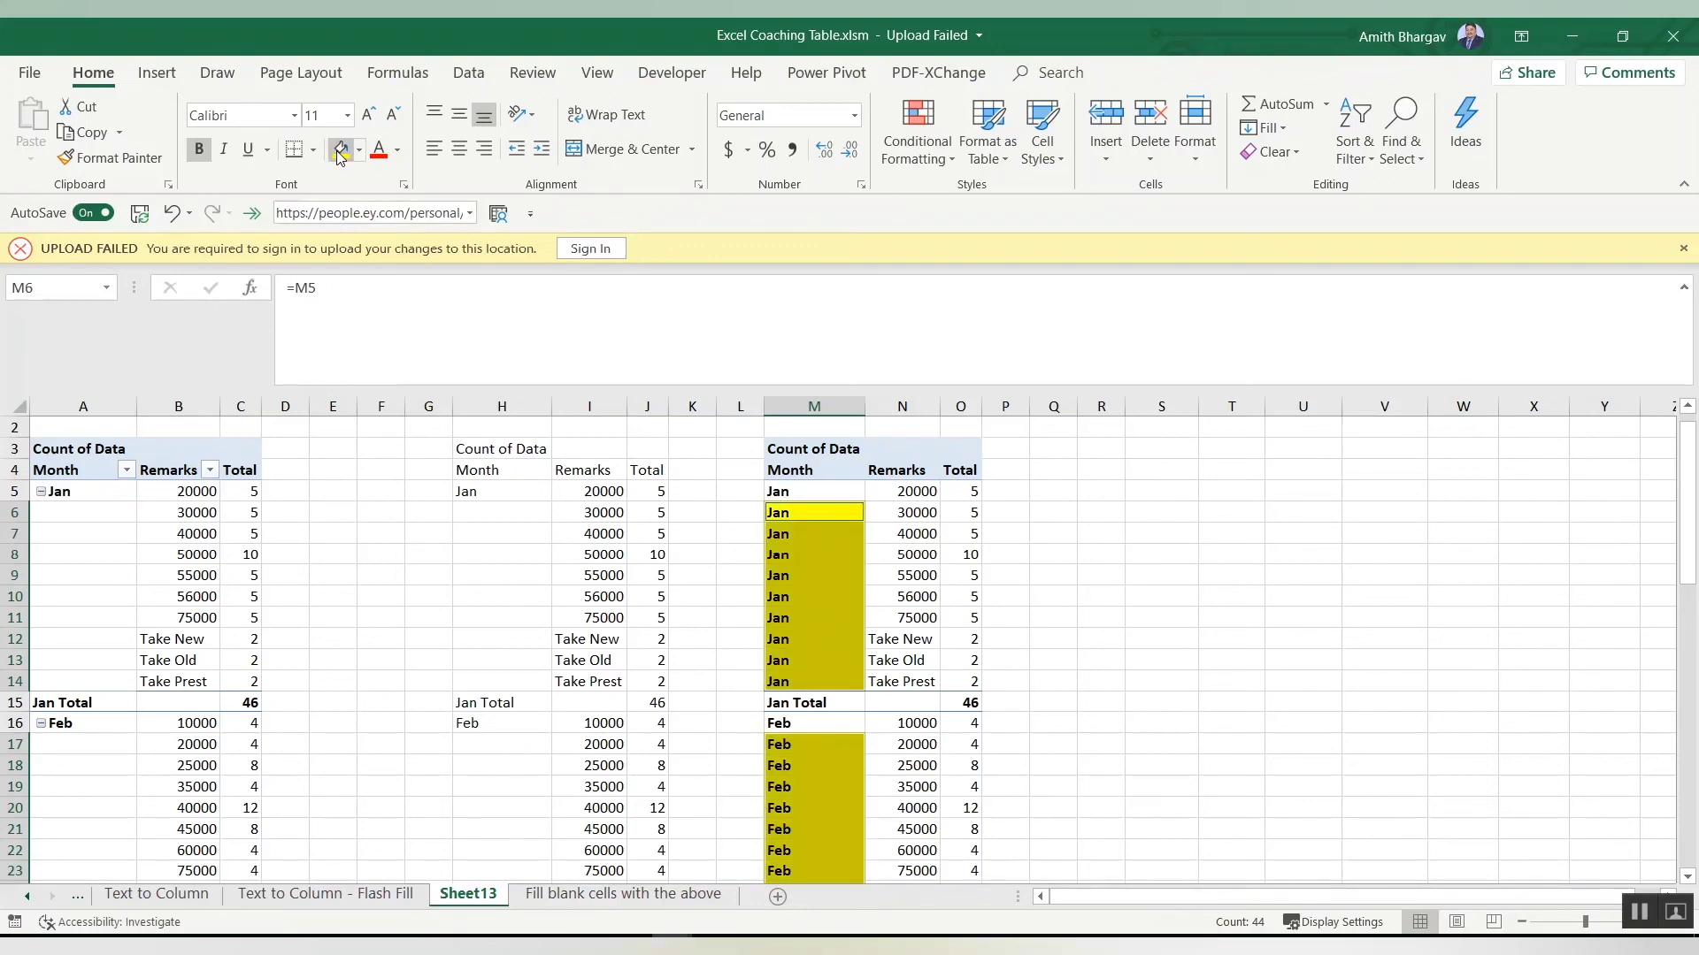
# Step: Scroll through the pasted table to review the highlighted Month cells
pyautogui.press('Right')
pyautogui.press('Down')
pyautogui.press('Down')
pyautogui.press('Down')
pyautogui.press('Down')
pyautogui.press('Down')
pyautogui.press('Down')
pyautogui.press('Down')
pyautogui.press('Down')
pyautogui.press('Down')
pyautogui.press('Down')
pyautogui.press('Down')
pyautogui.press('Down')
pyautogui.press('Down')
pyautogui.press('Down')
pyautogui.press('Down')
pyautogui.press('Down')
pyautogui.press('Down')
pyautogui.press('Down')
pyautogui.press('Down')
pyautogui.press('Down')
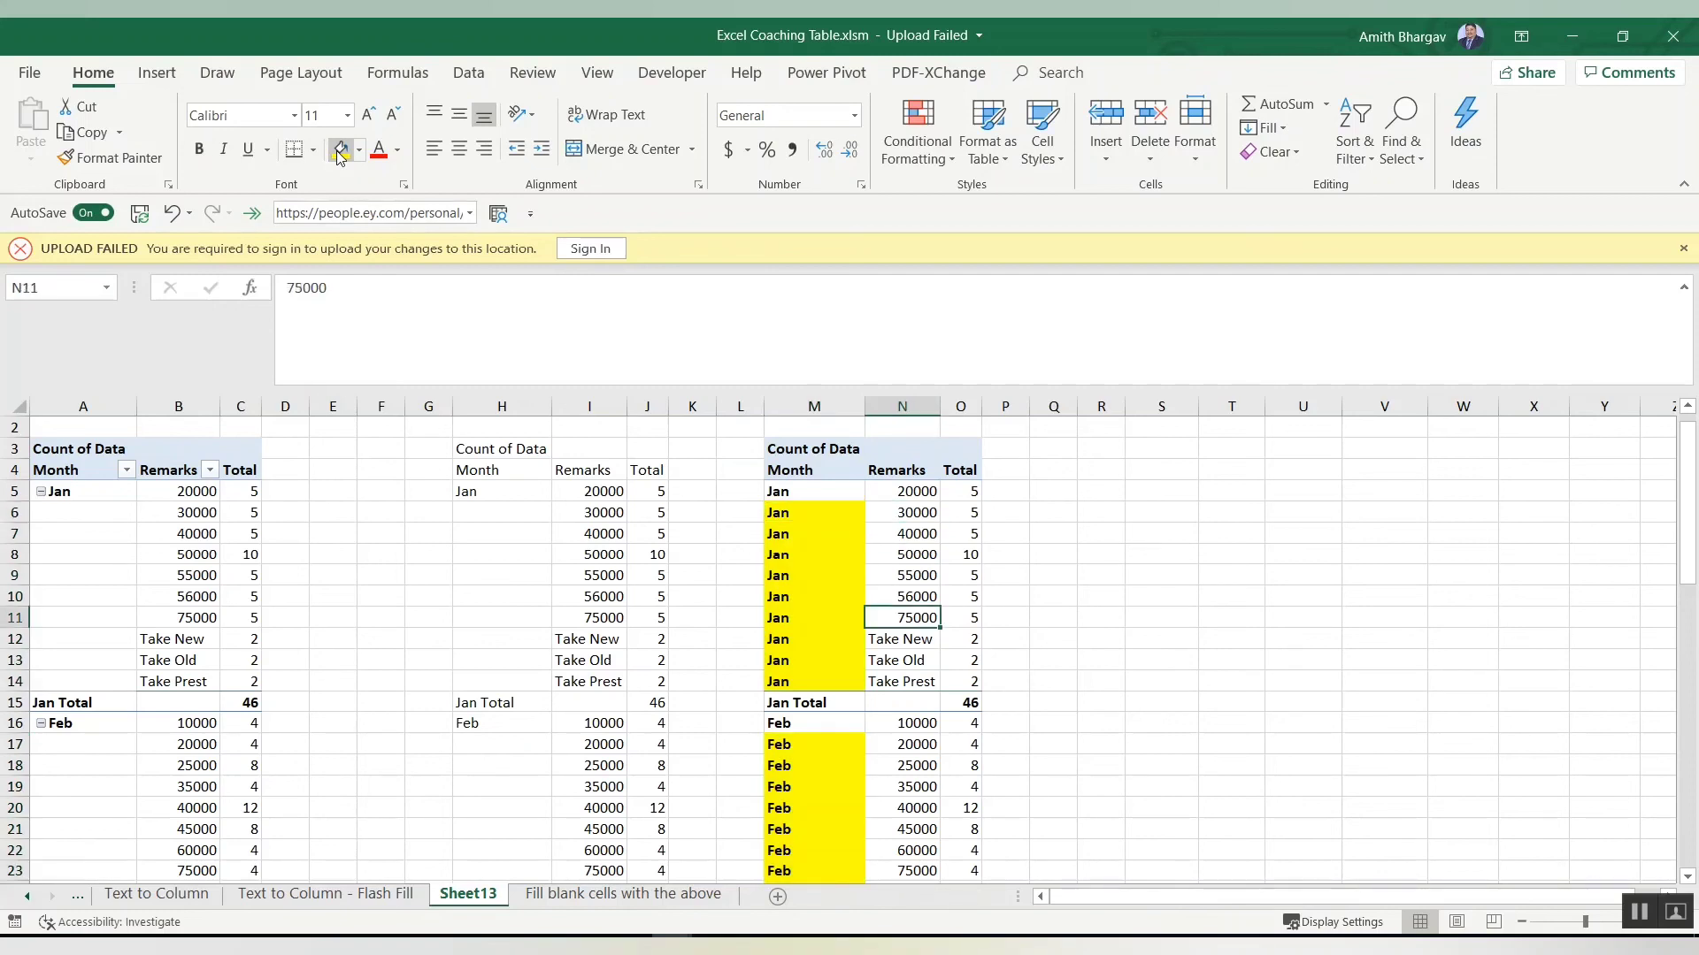
pyautogui.press('Down')
pyautogui.press('Down')
pyautogui.press('Down')
pyautogui.press('Down')
pyautogui.press('Down')
pyautogui.press('Down')
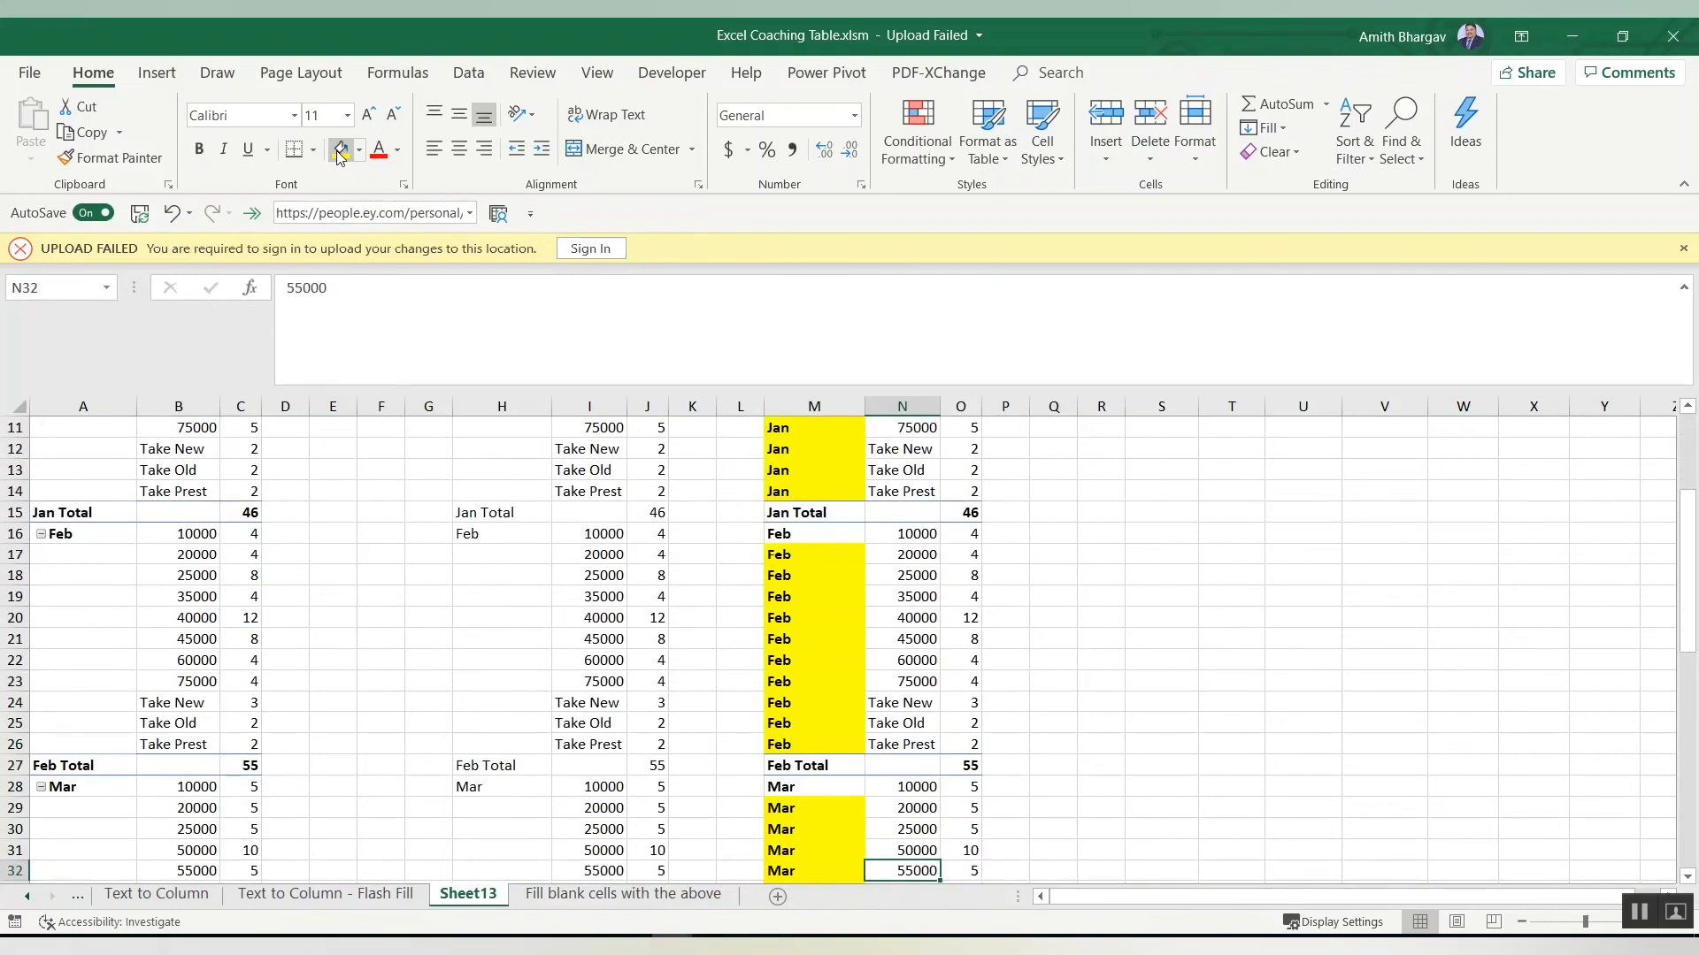
pyautogui.press('pageup')
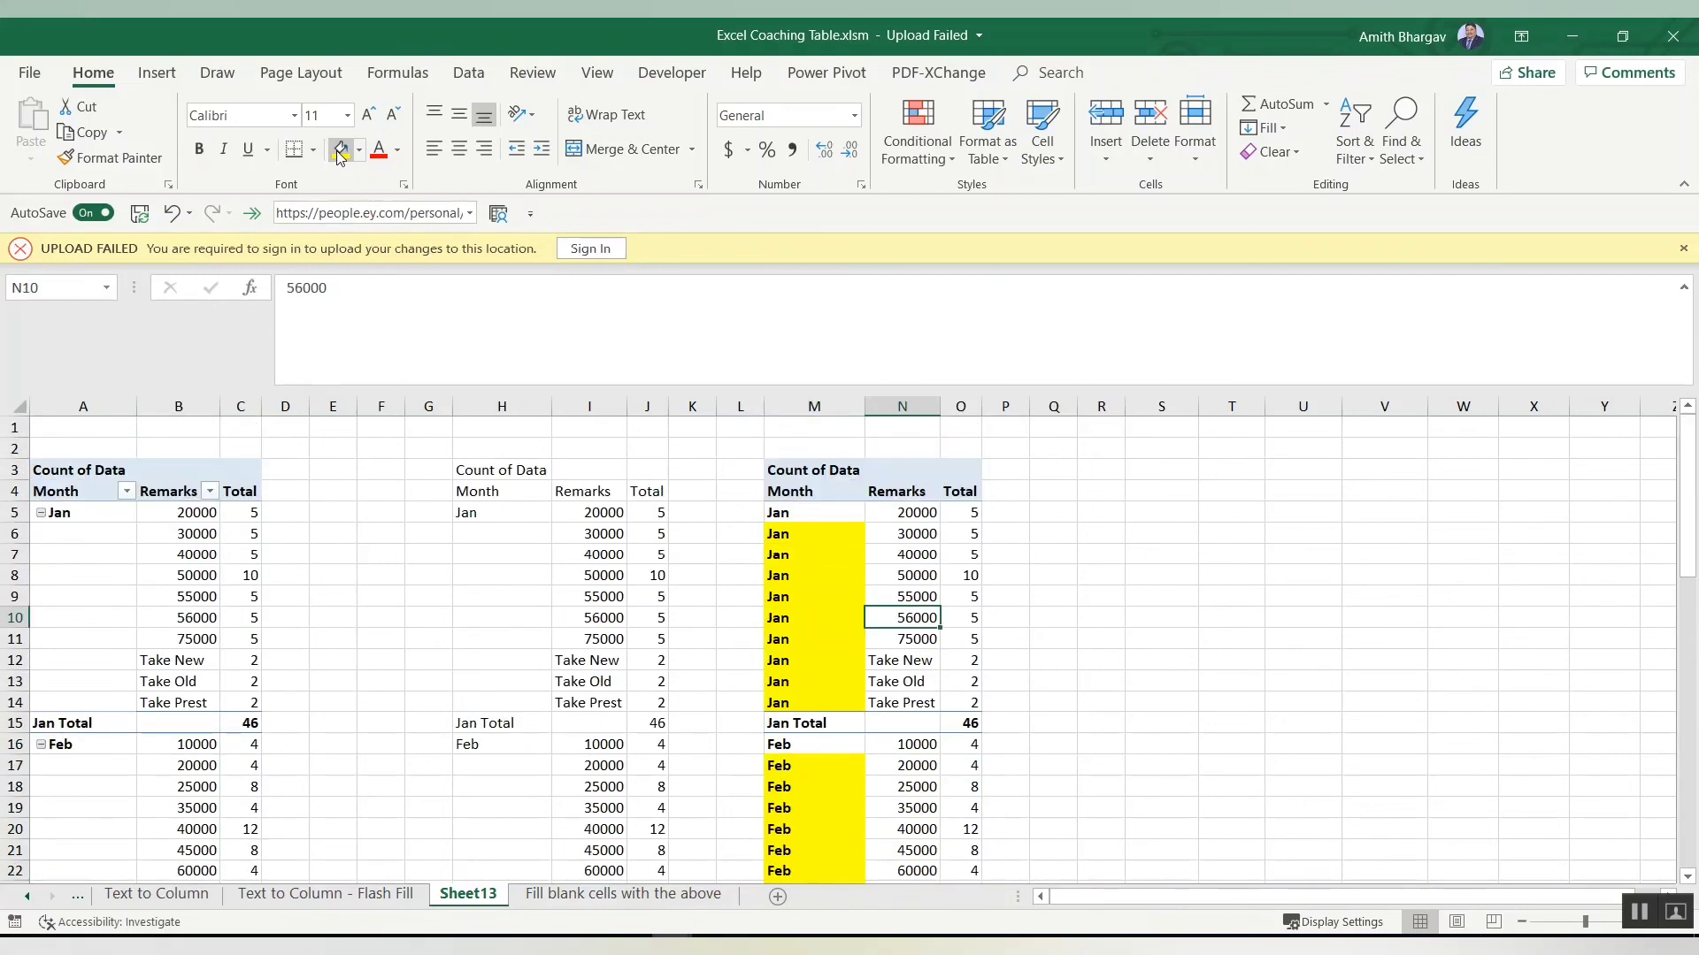
pyautogui.click(780, 515)
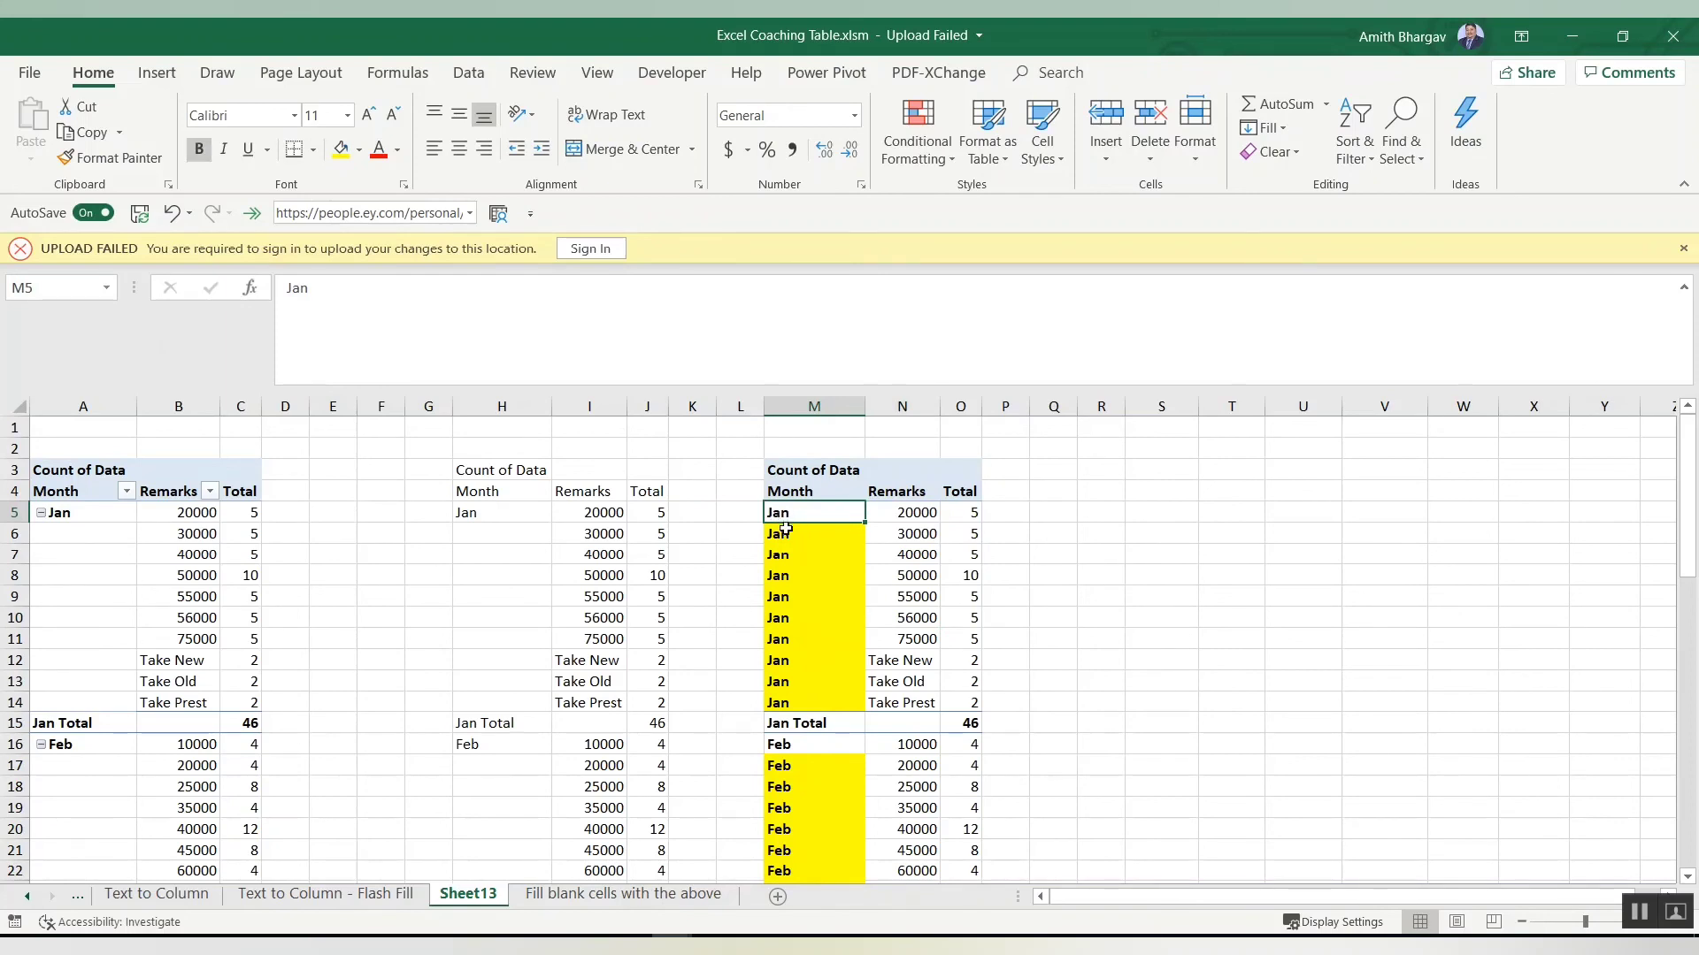
pyautogui.press('pagedown')
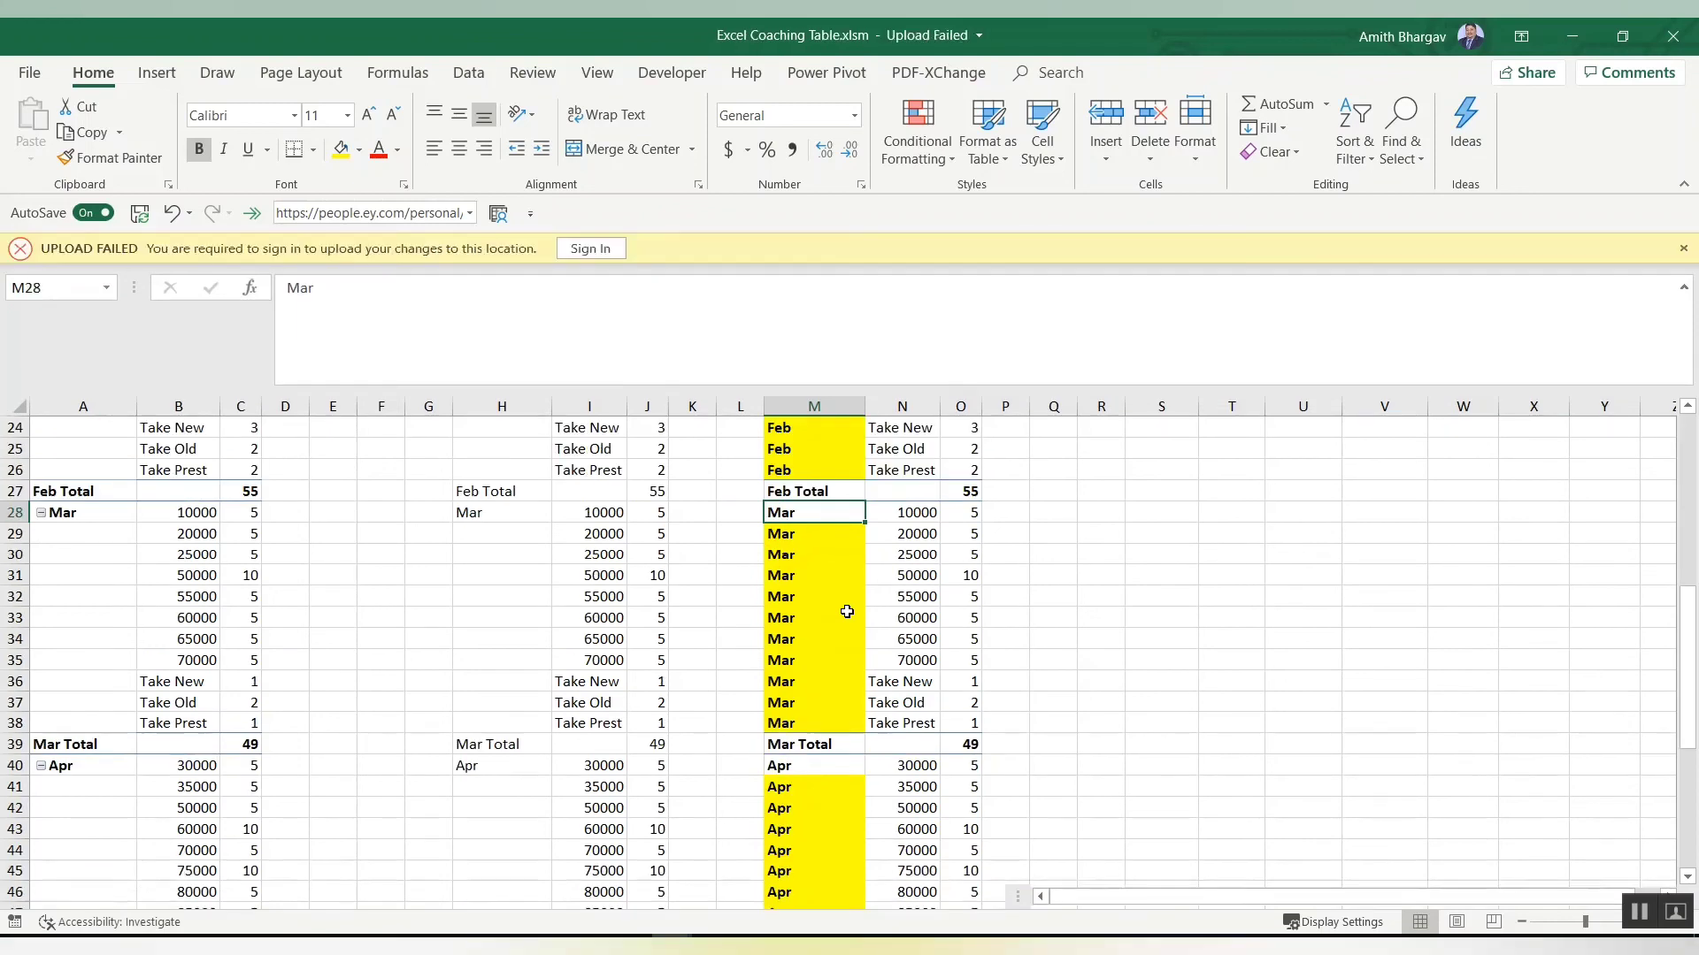
pyautogui.press('pagedown')
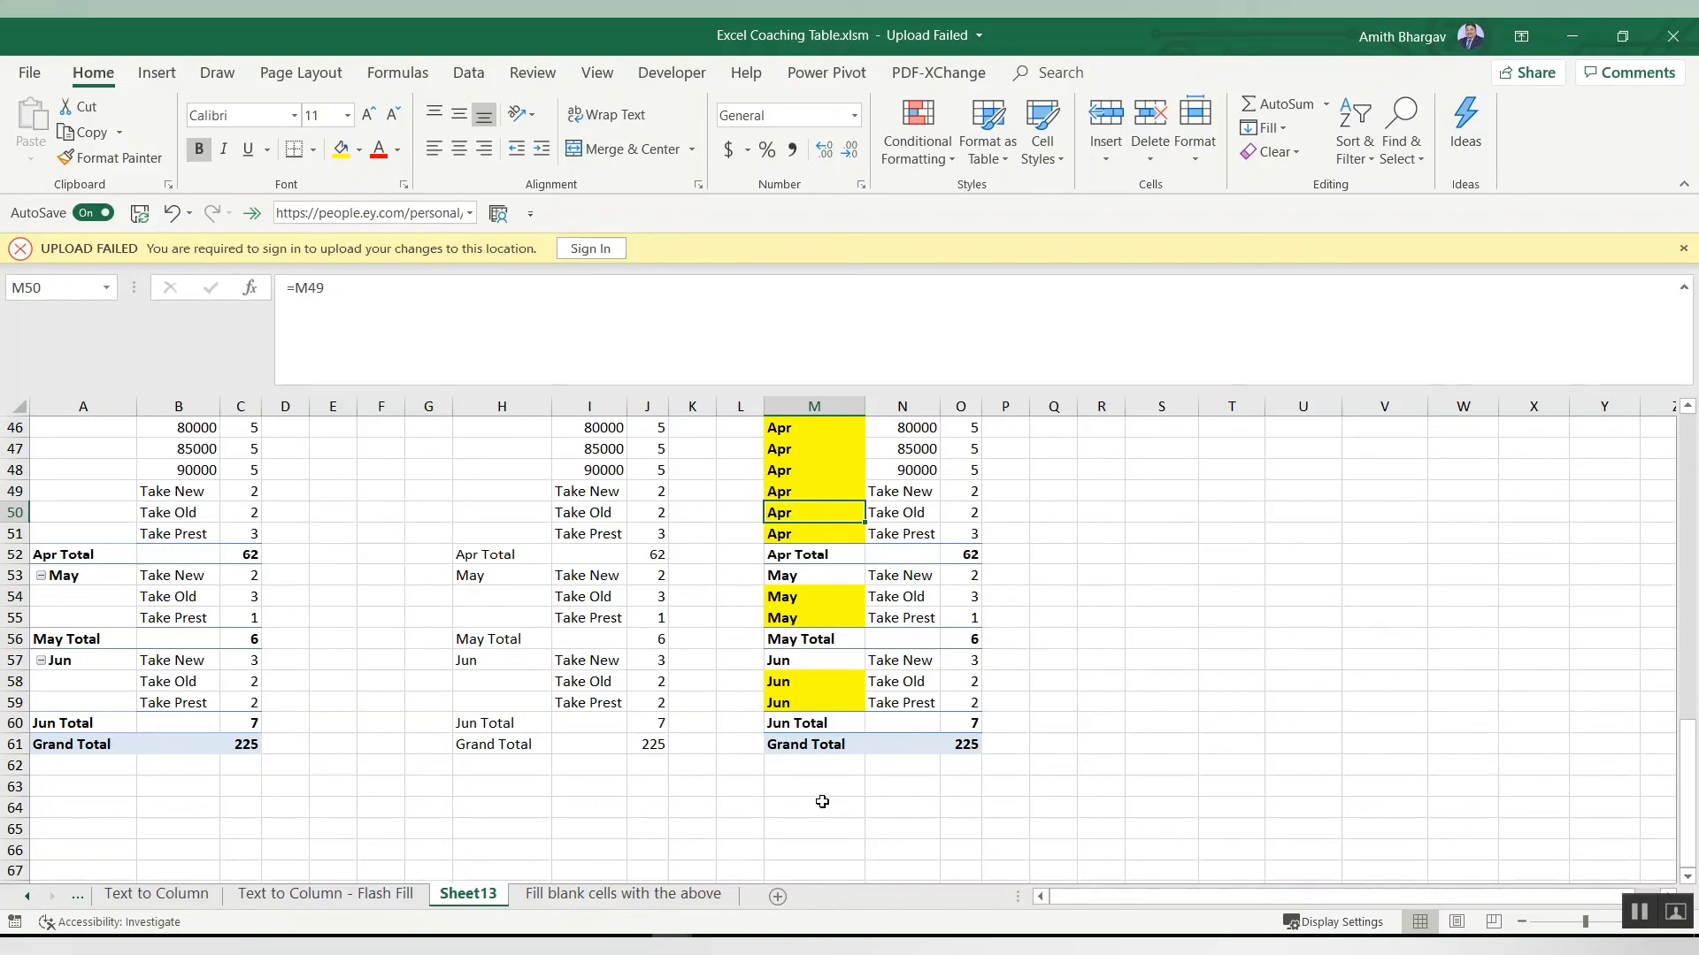
pyautogui.press('Return')
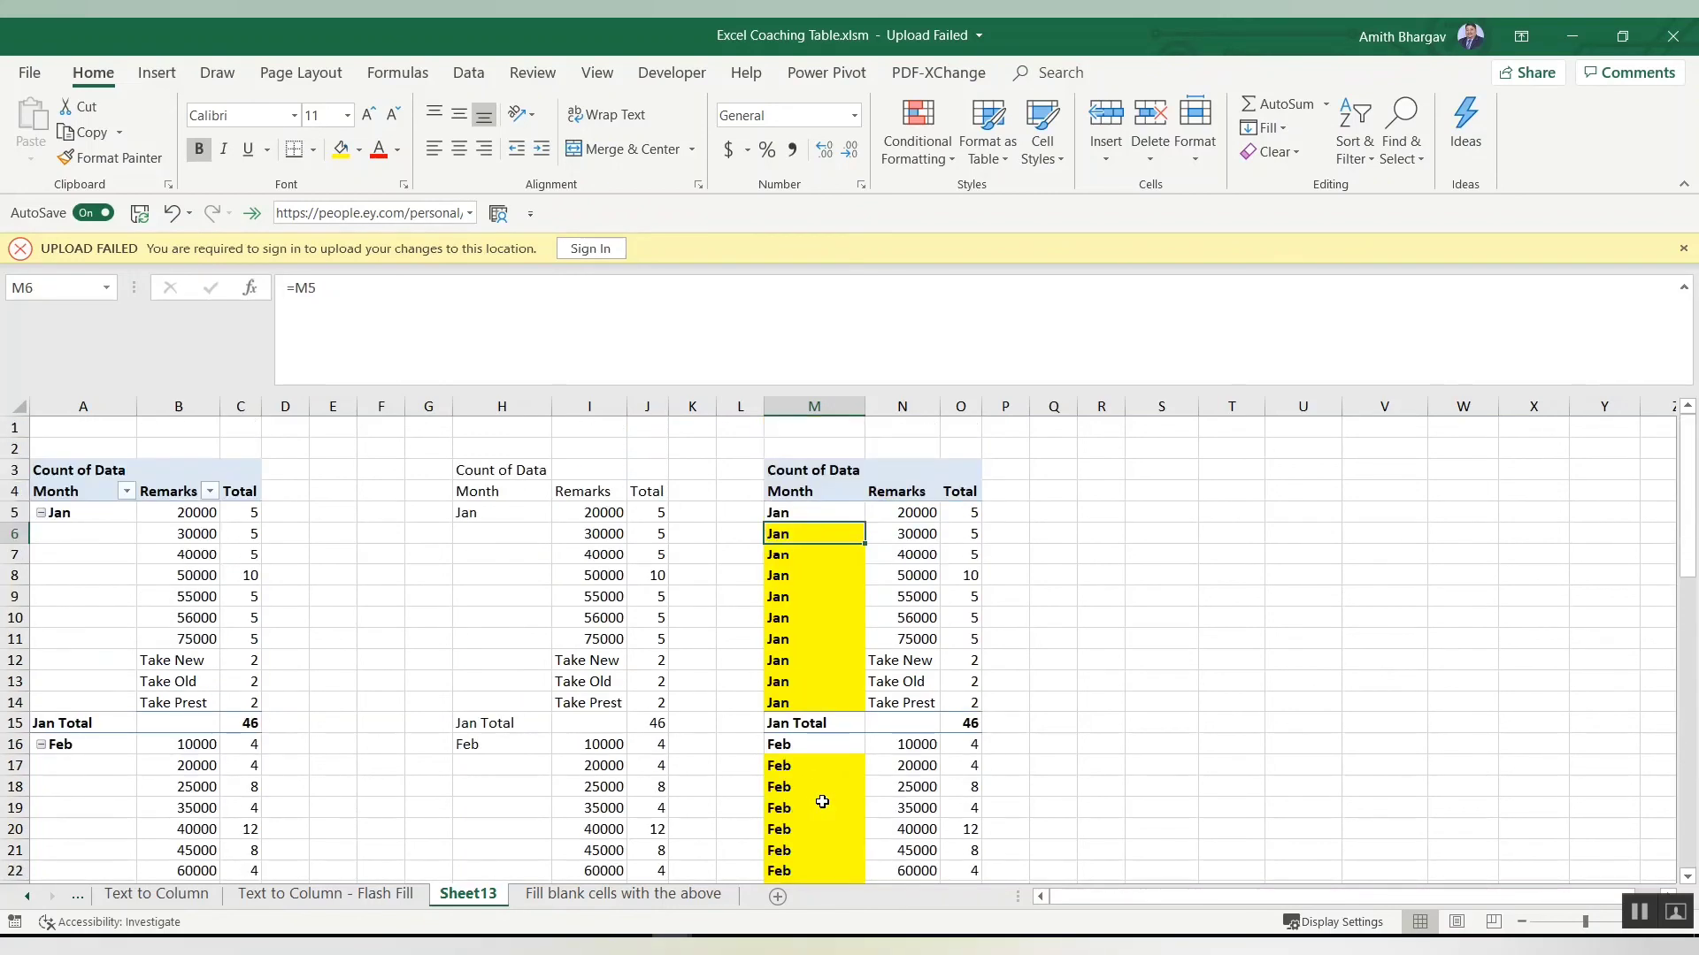